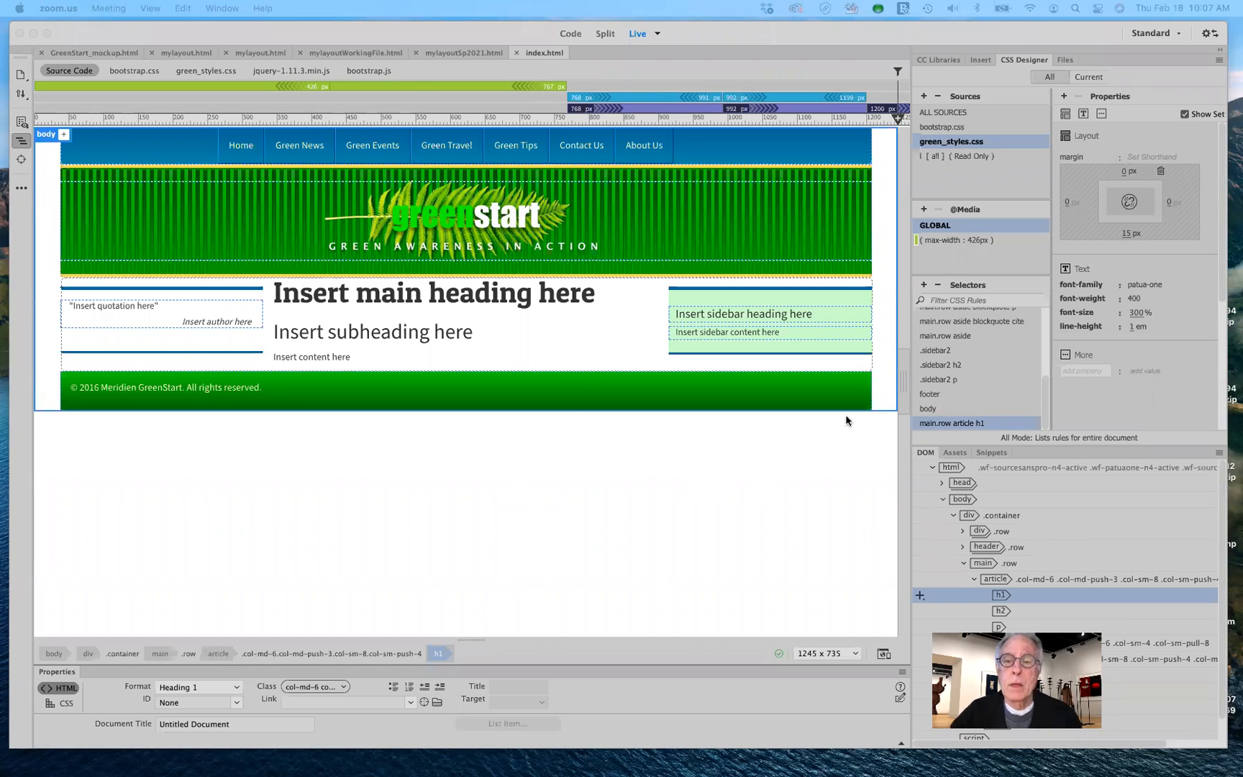
# Step: Preview the index.html layout at viewport widths of about 909 px and 594 px, and restore the full width
pyautogui.click(901, 385)
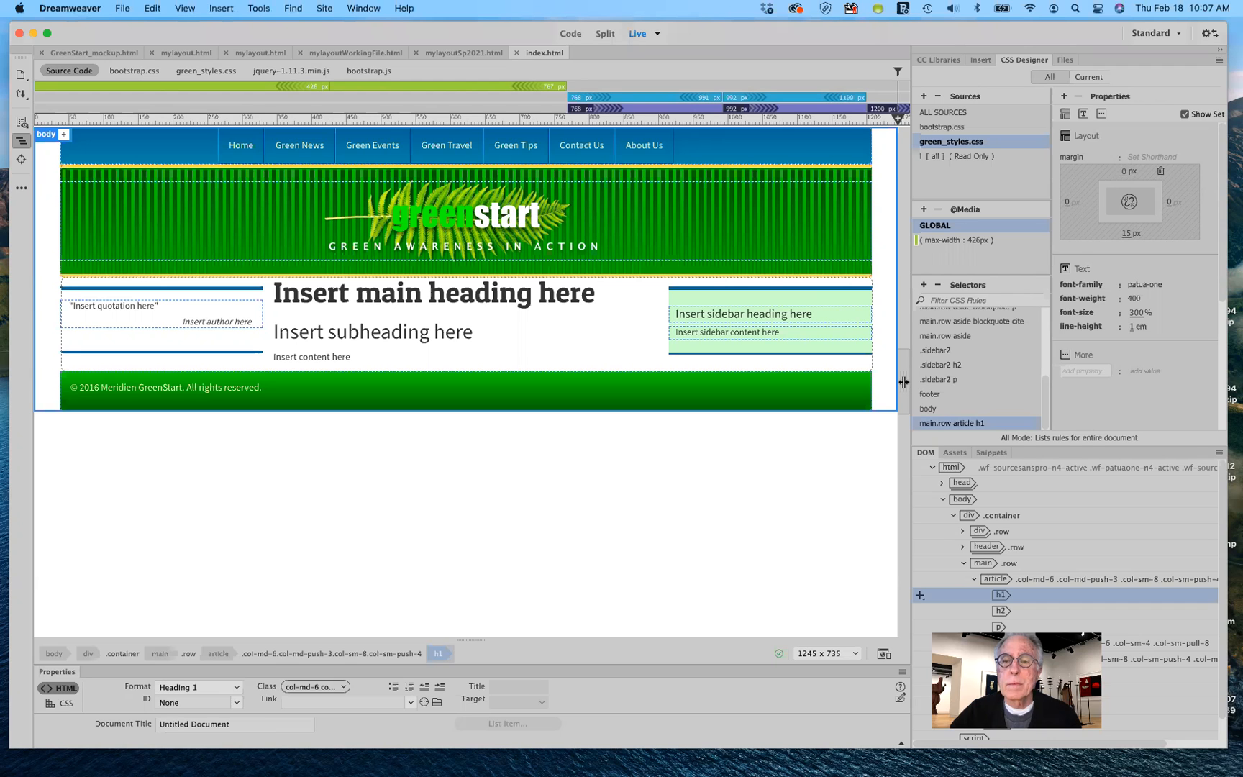
pyautogui.moveTo(886, 385); pyautogui.dragTo(670, 392)
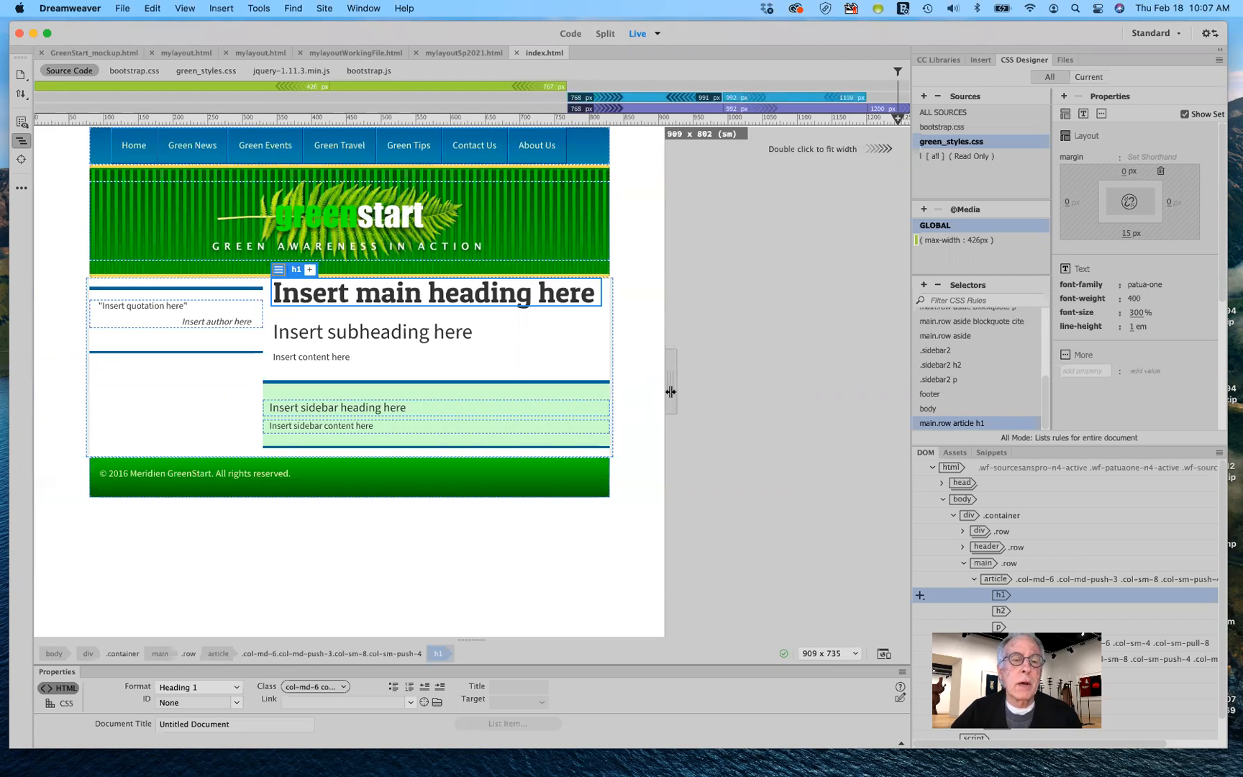
pyautogui.moveTo(671, 392); pyautogui.dragTo(670, 392)
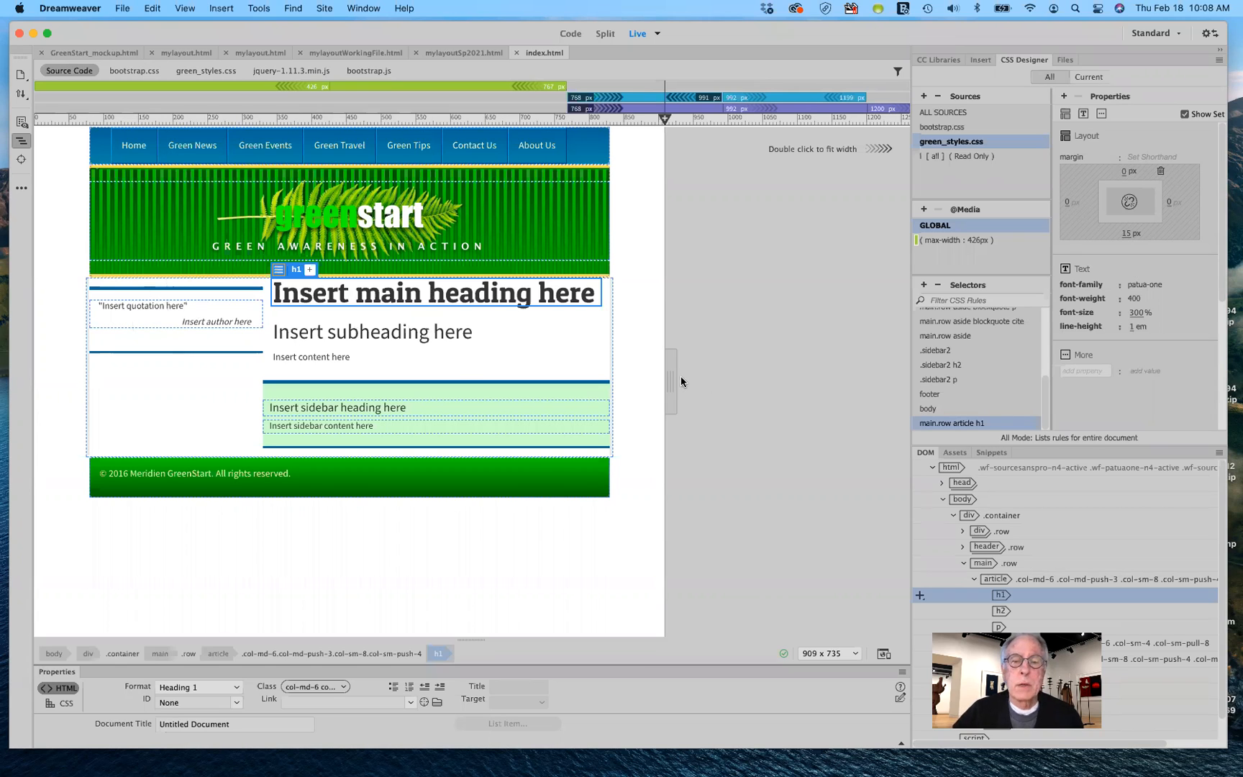
pyautogui.moveTo(670, 375); pyautogui.dragTo(639, 378)
pyautogui.moveTo(503, 383); pyautogui.dragTo(446, 379)
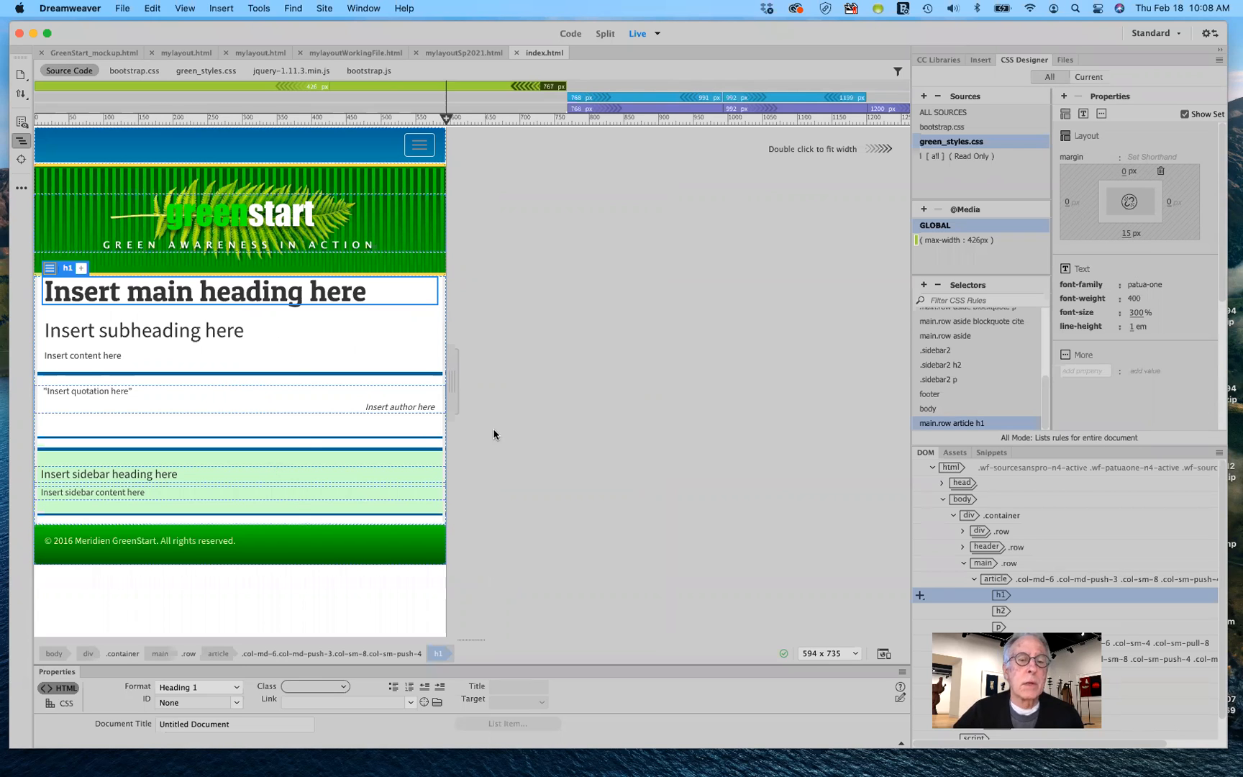
pyautogui.moveTo(454, 377); pyautogui.dragTo(938, 403)
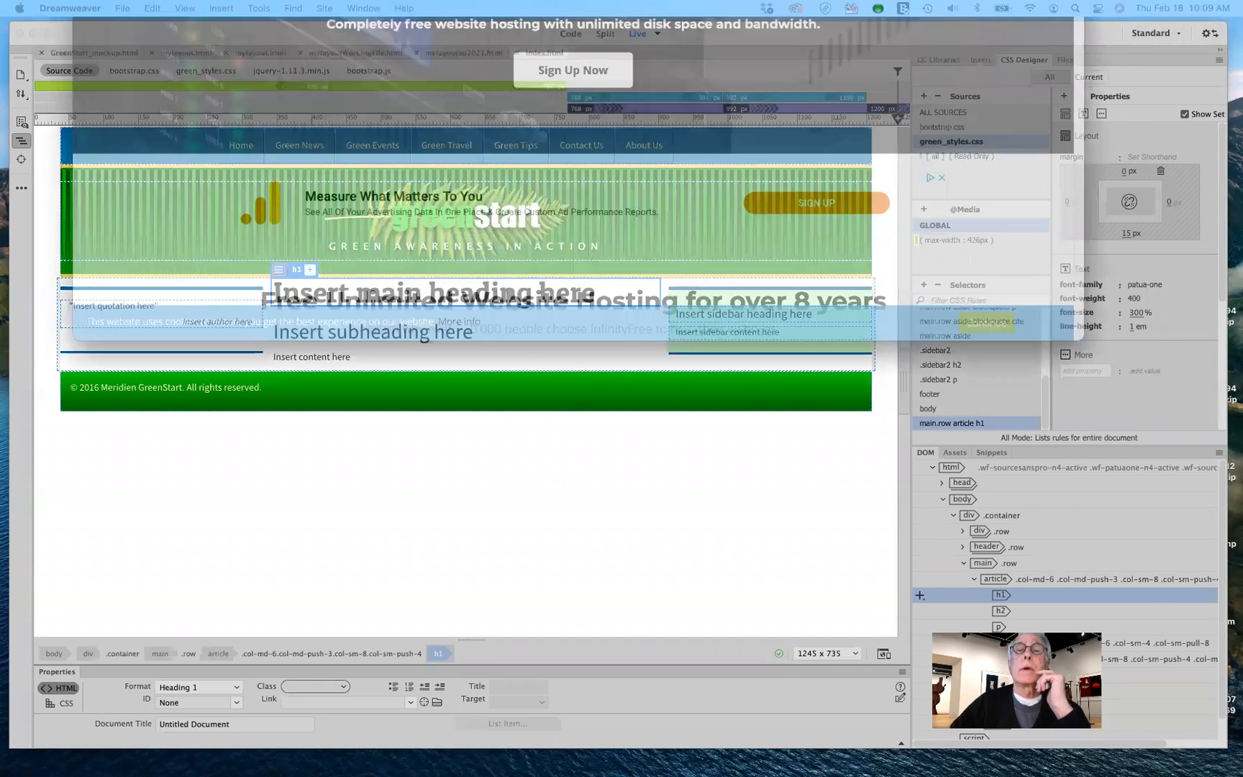
# Step: Switch to Firefox and locate the InfinityFree link among the web tools on the kmart66.com class page
pyautogui.moveTo(1071, 2); pyautogui.dragTo(1059, 108)
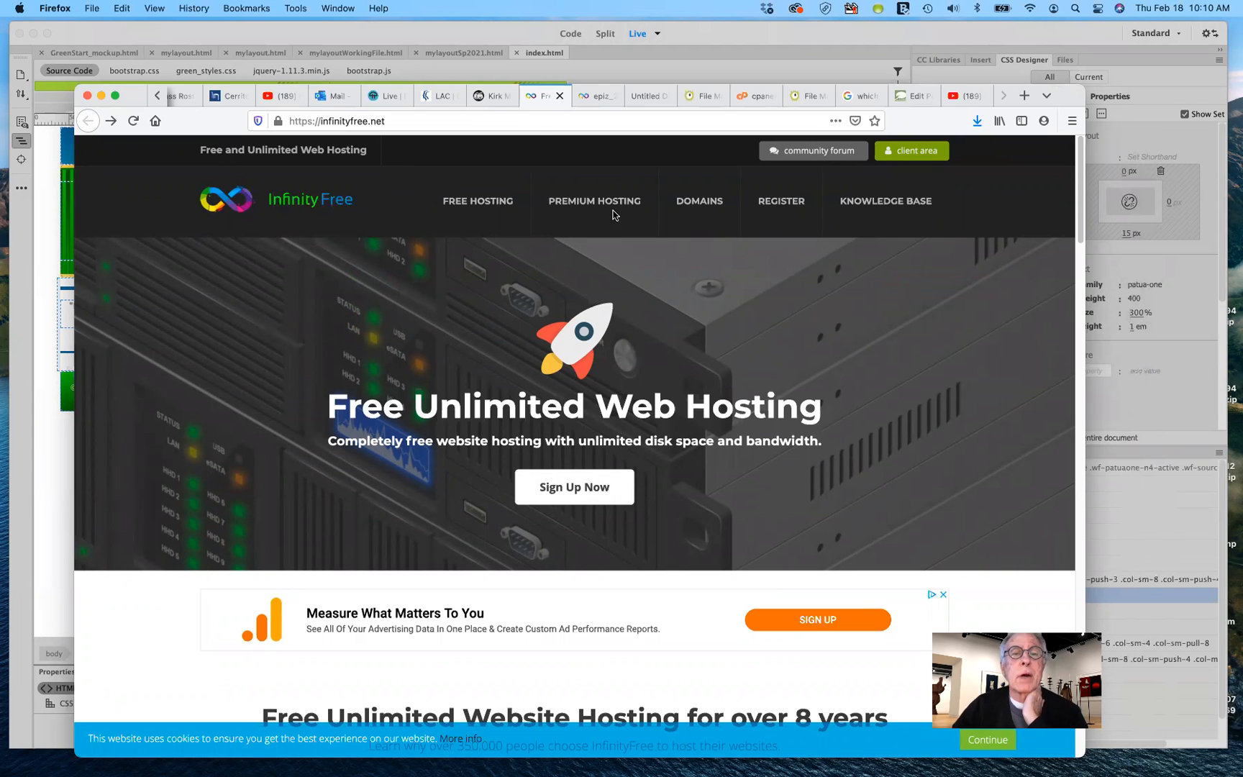
pyautogui.click(485, 100)
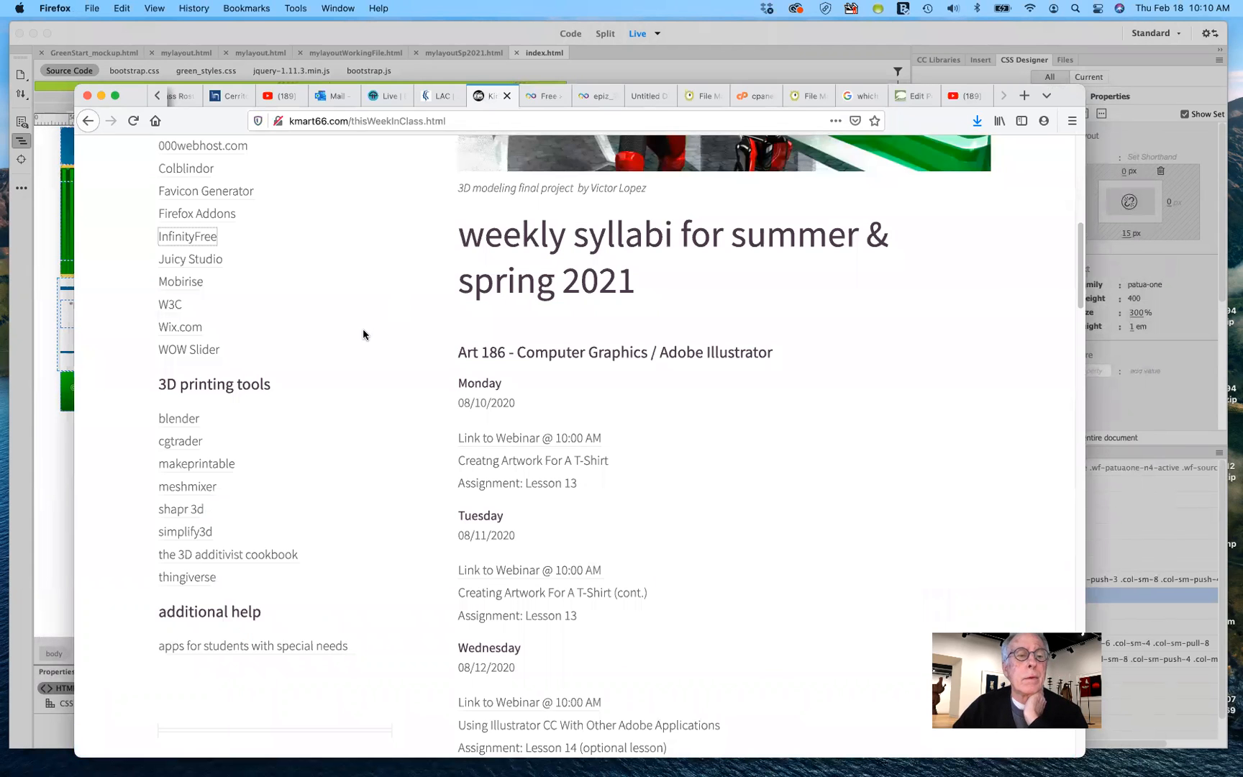
pyautogui.scroll(1, 406, 327)
pyautogui.scroll(5, 406, 327)
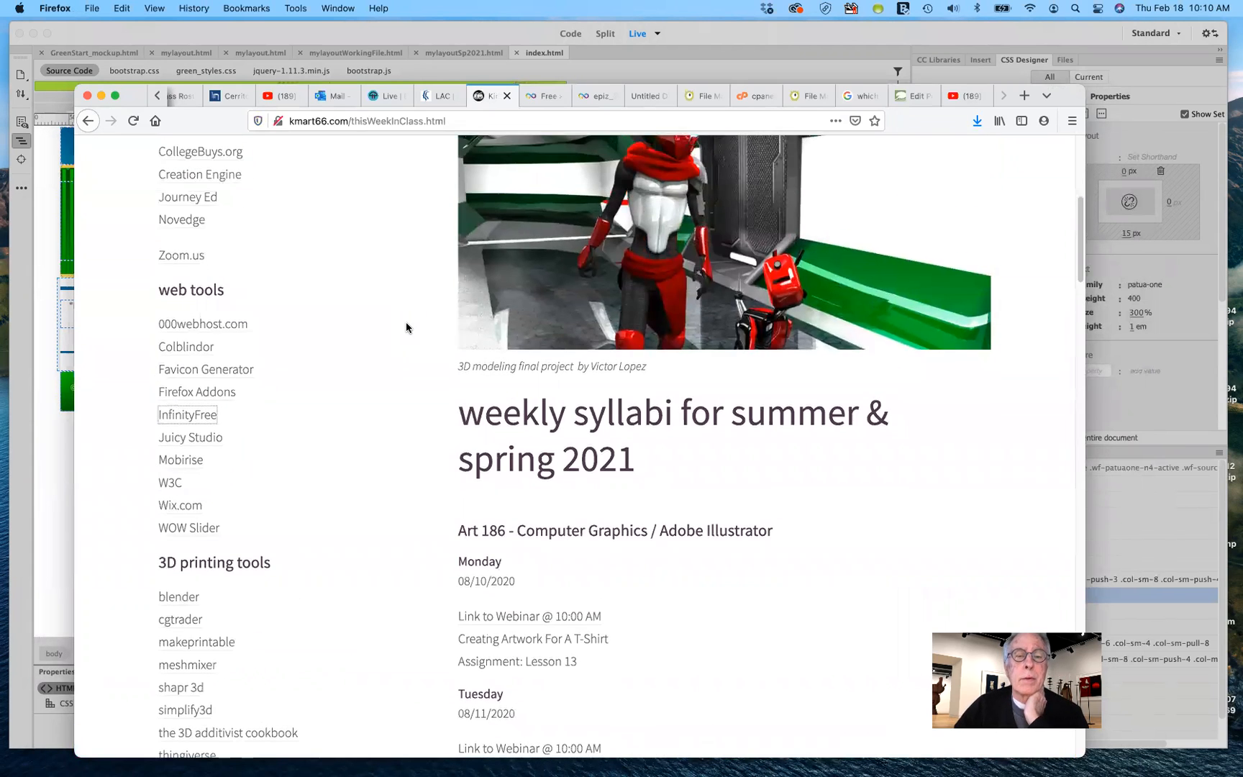
pyautogui.scroll(1, 406, 327)
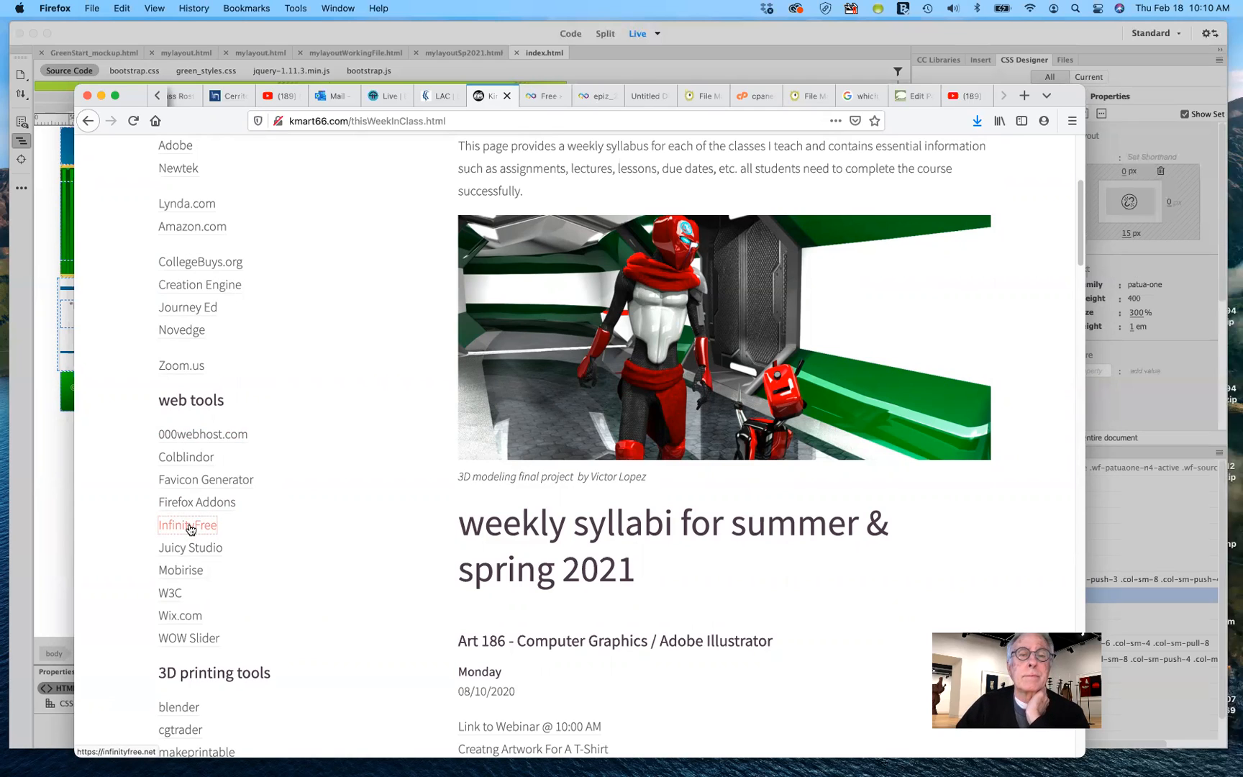
# Step: Open the InfinityFree client area and view the account details for the art196spring2021.infinityfreeapp.com website
pyautogui.click(546, 97)
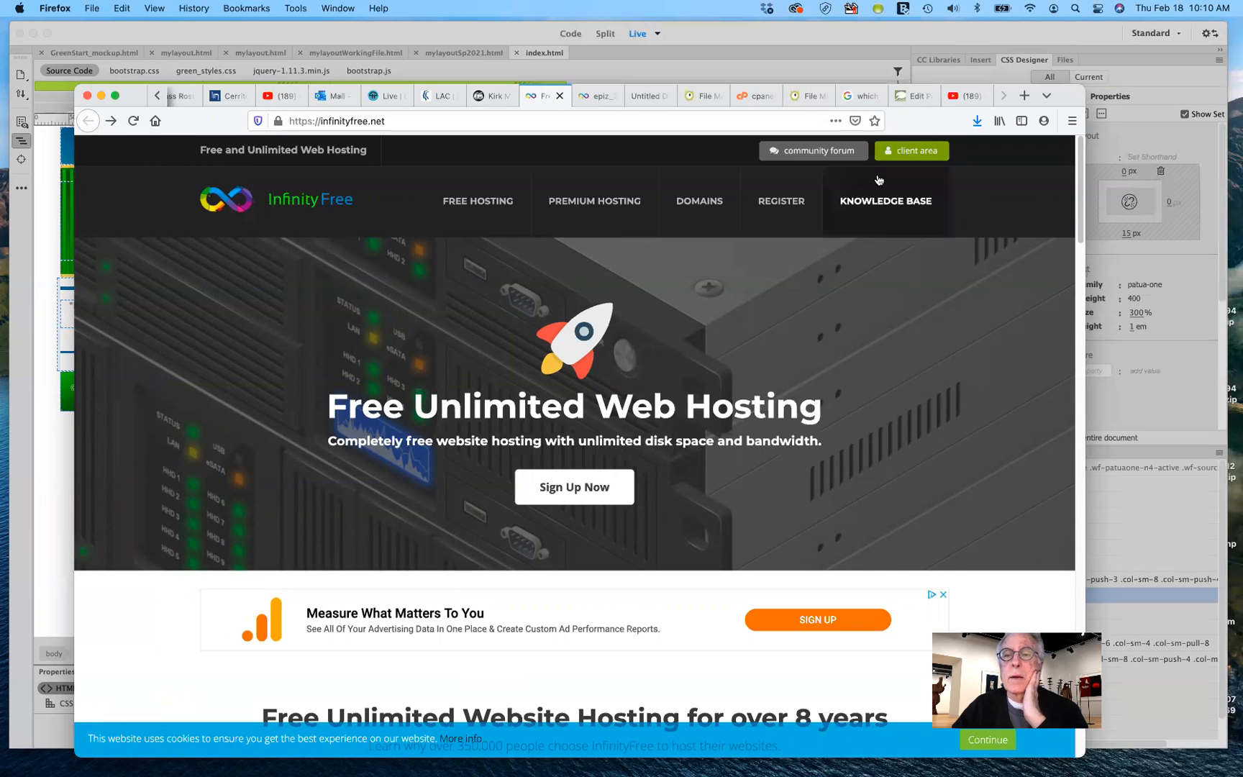
pyautogui.click(904, 152)
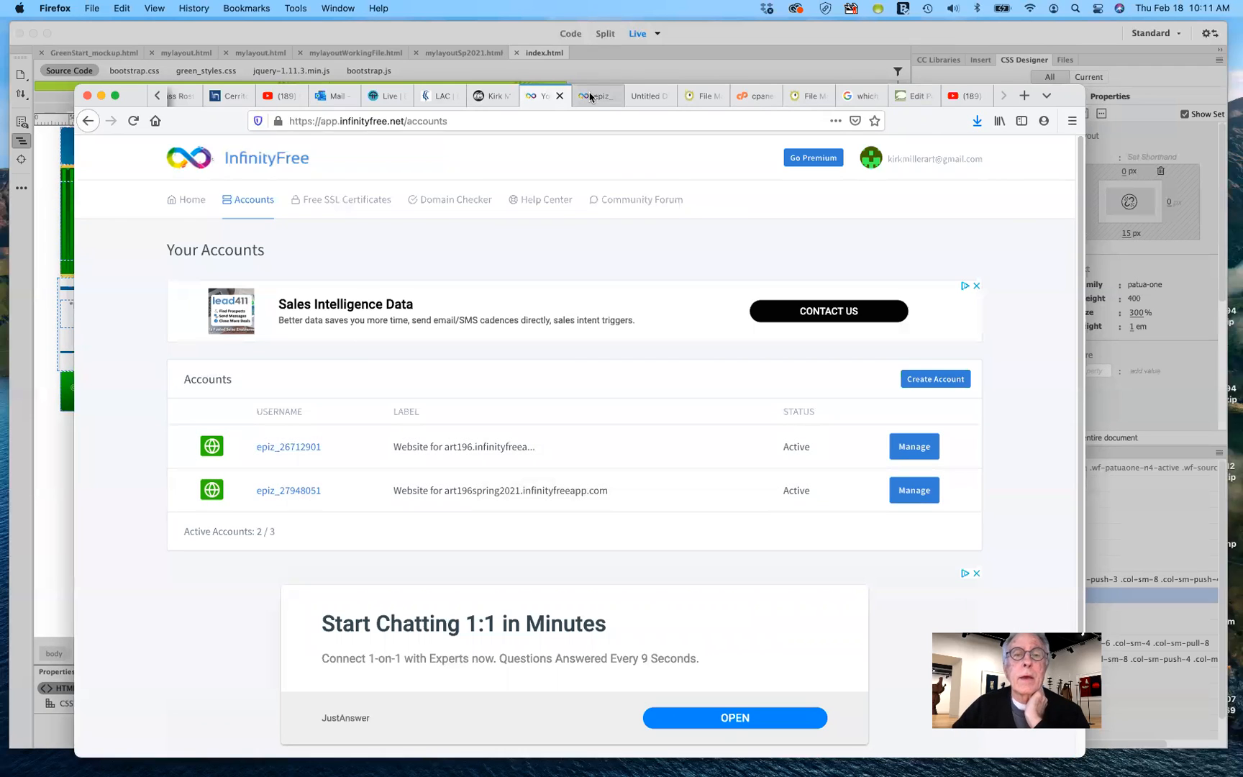
pyautogui.click(916, 491)
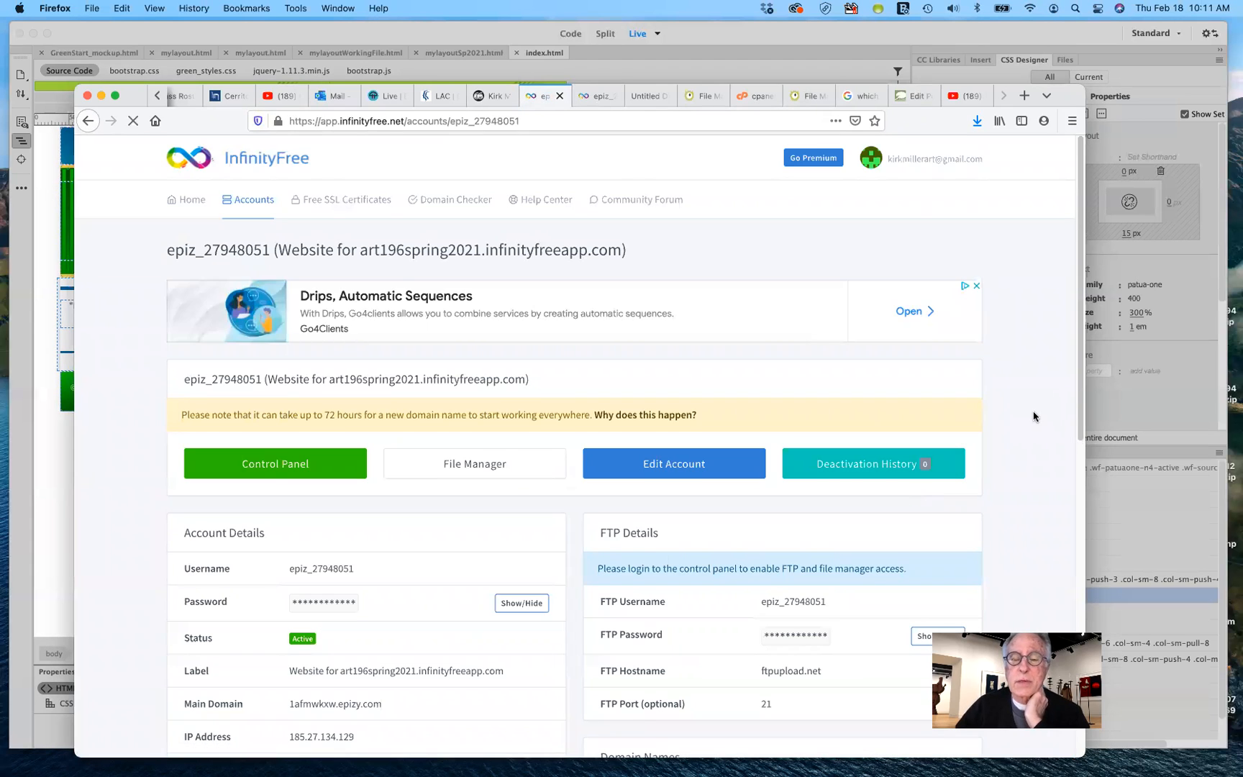
pyautogui.scroll(-5, 1033, 416)
pyautogui.scroll(-3, 1033, 416)
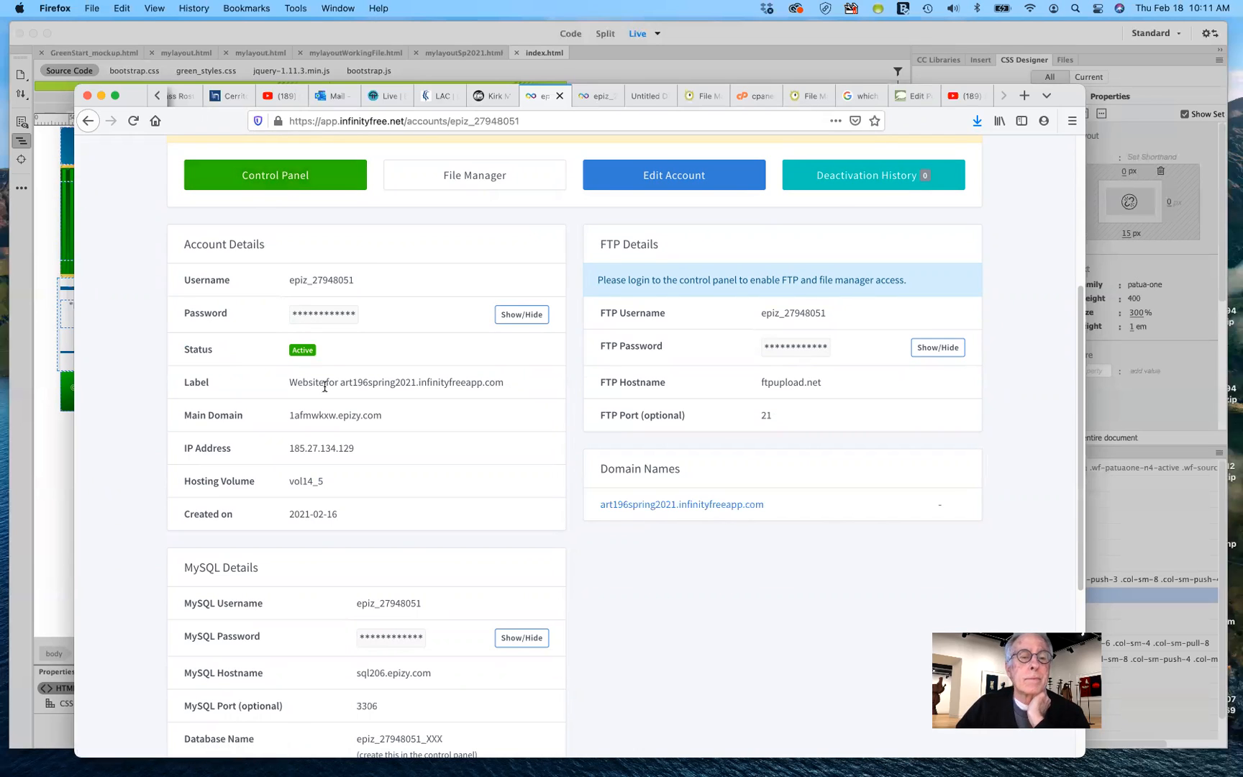
# Step: Enter the account's control panel, approving its email notice, and open the htdocs folder in the Online File Manager
pyautogui.click(327, 176)
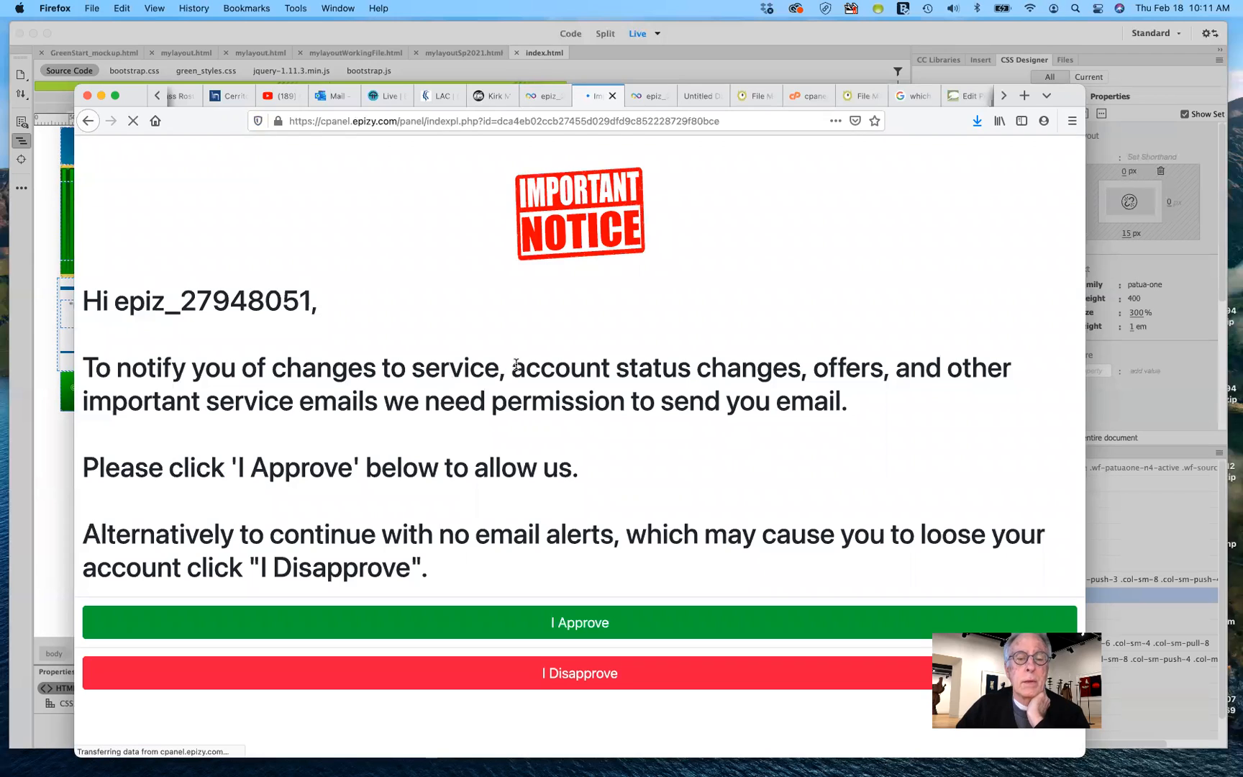
pyautogui.click(606, 621)
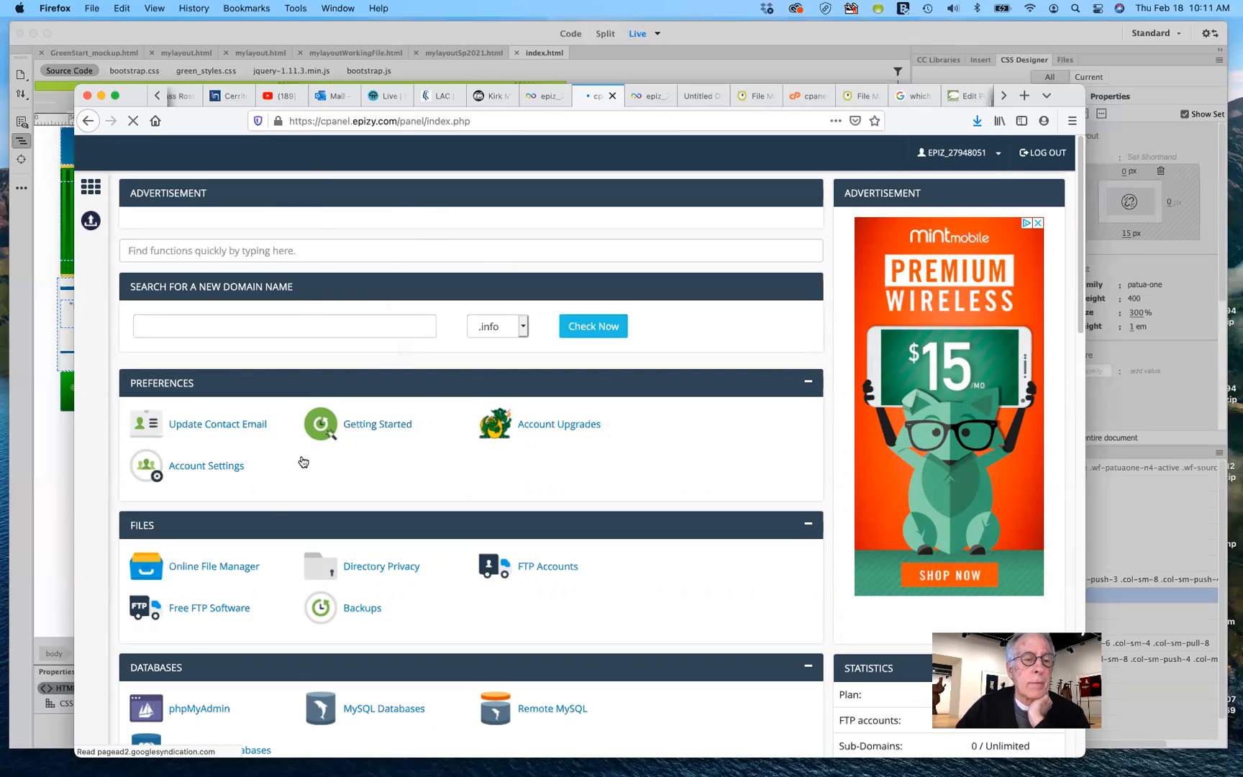
pyautogui.click(228, 566)
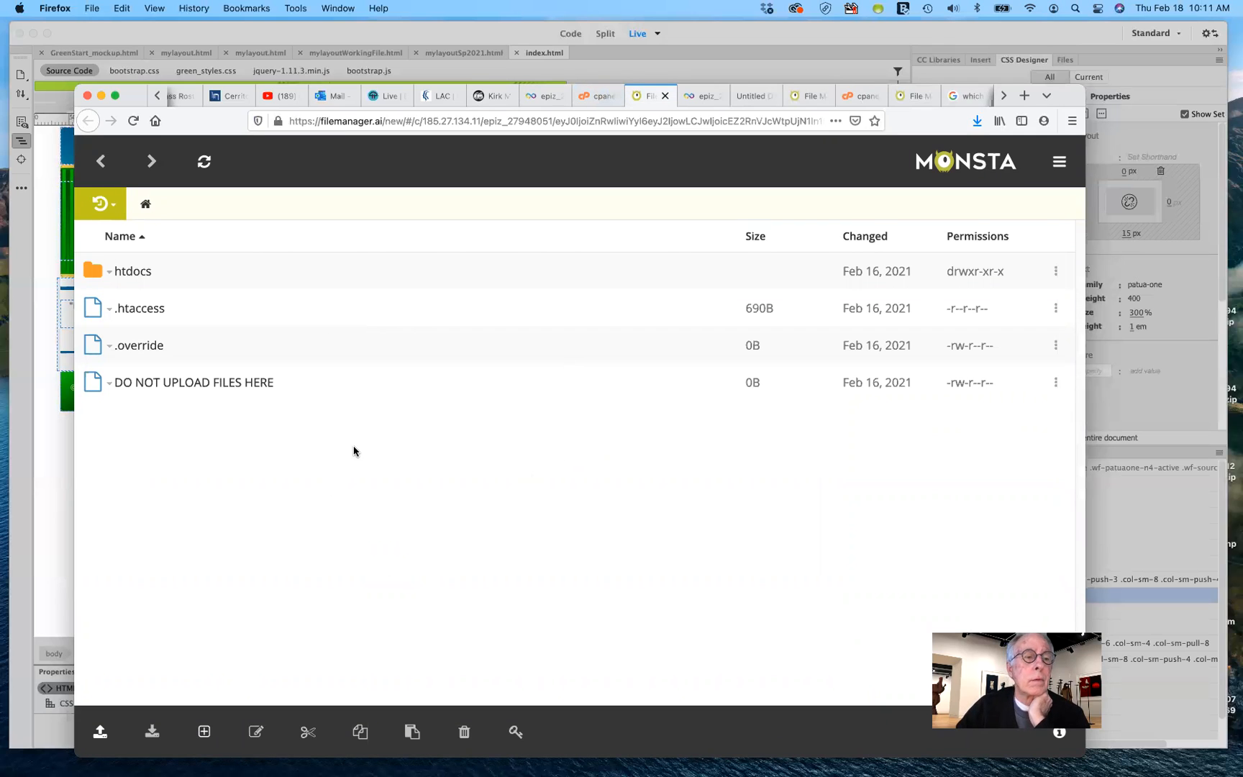
pyautogui.click(109, 274)
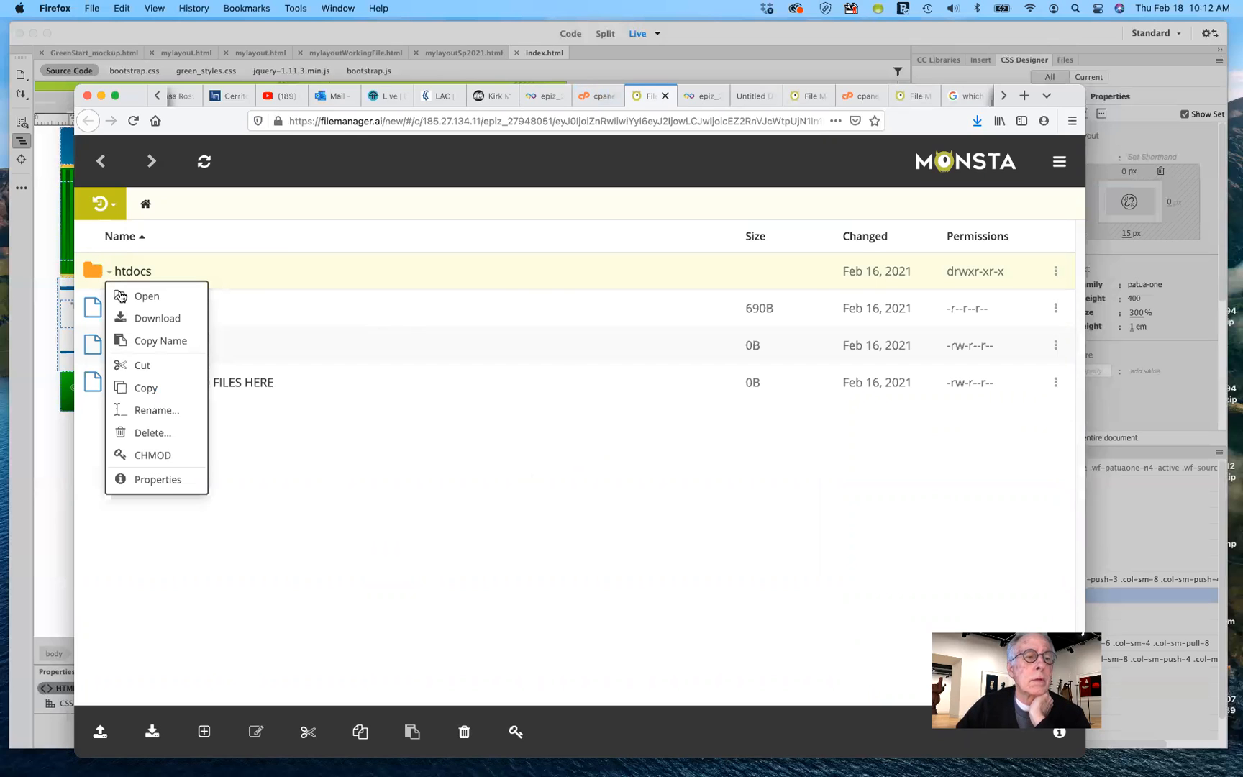
pyautogui.click(127, 297)
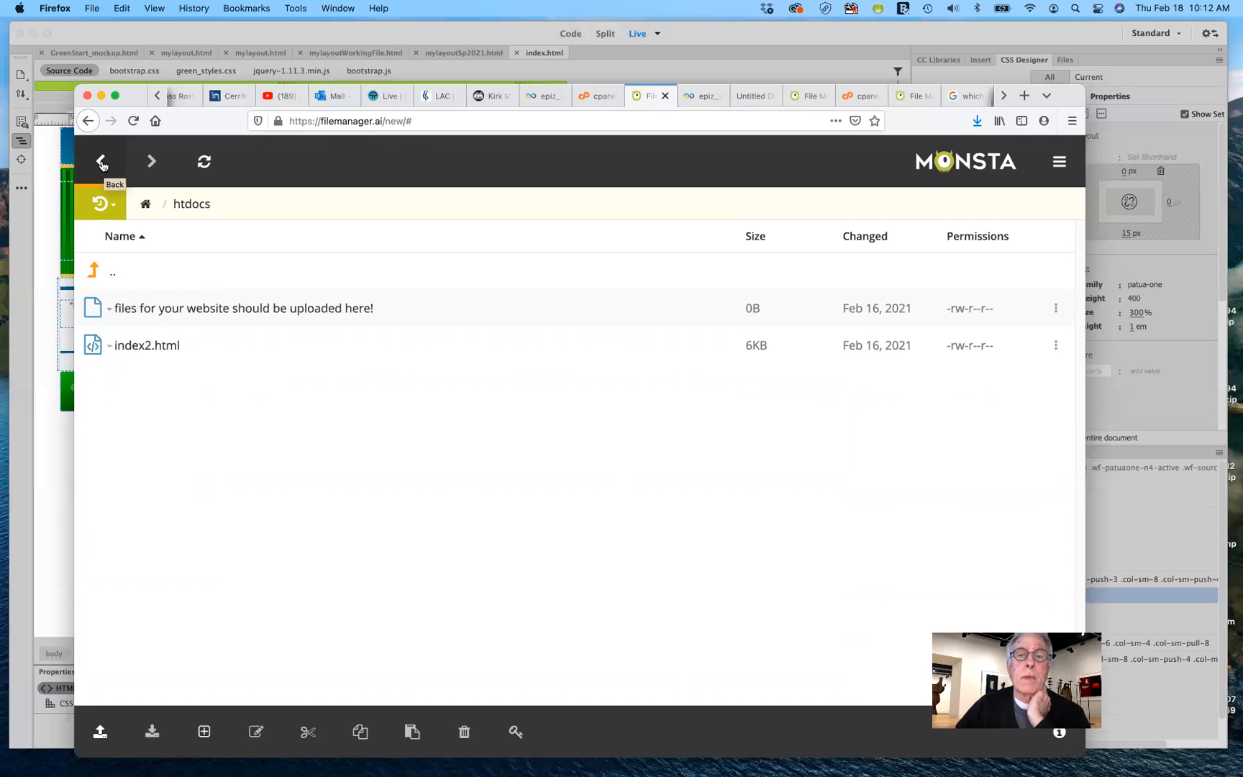
# Step: Review the FTP details of the art196introtowebdesign.infinityfreeapp.com account, hiding and revealing the FTP password
pyautogui.click(702, 96)
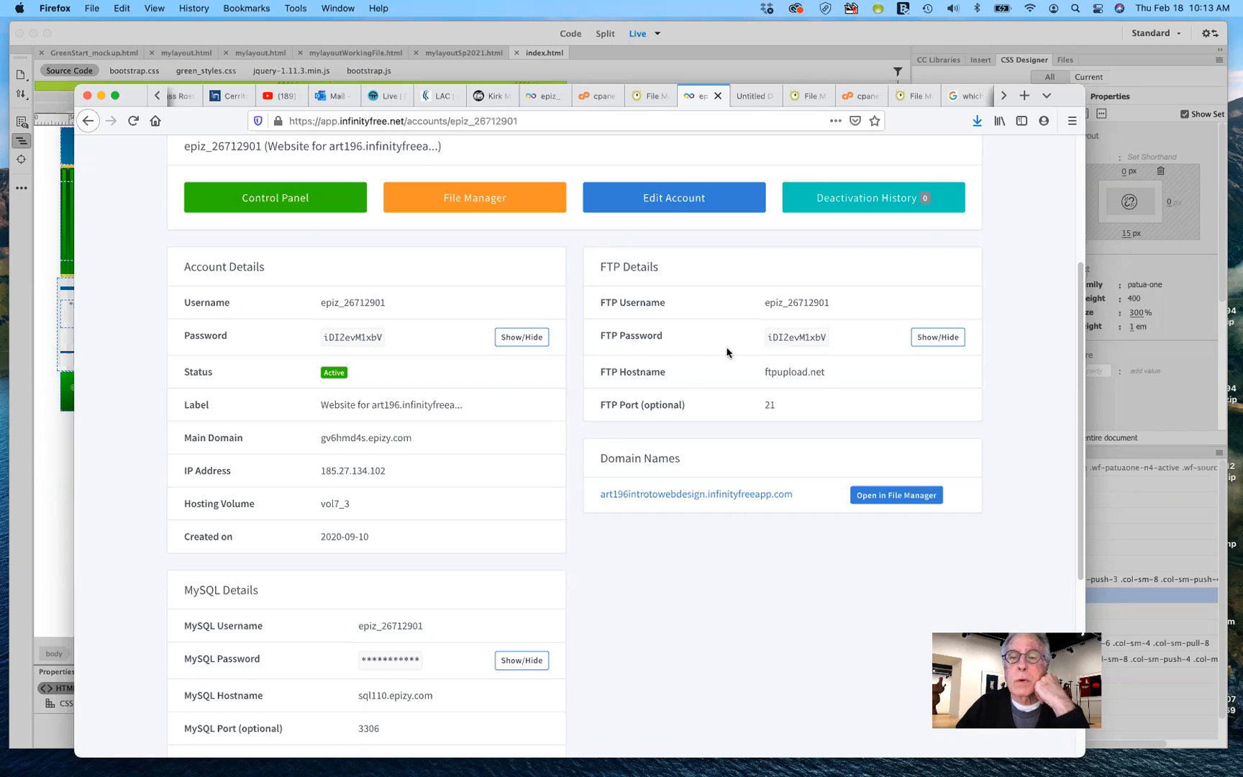
pyautogui.click(947, 339)
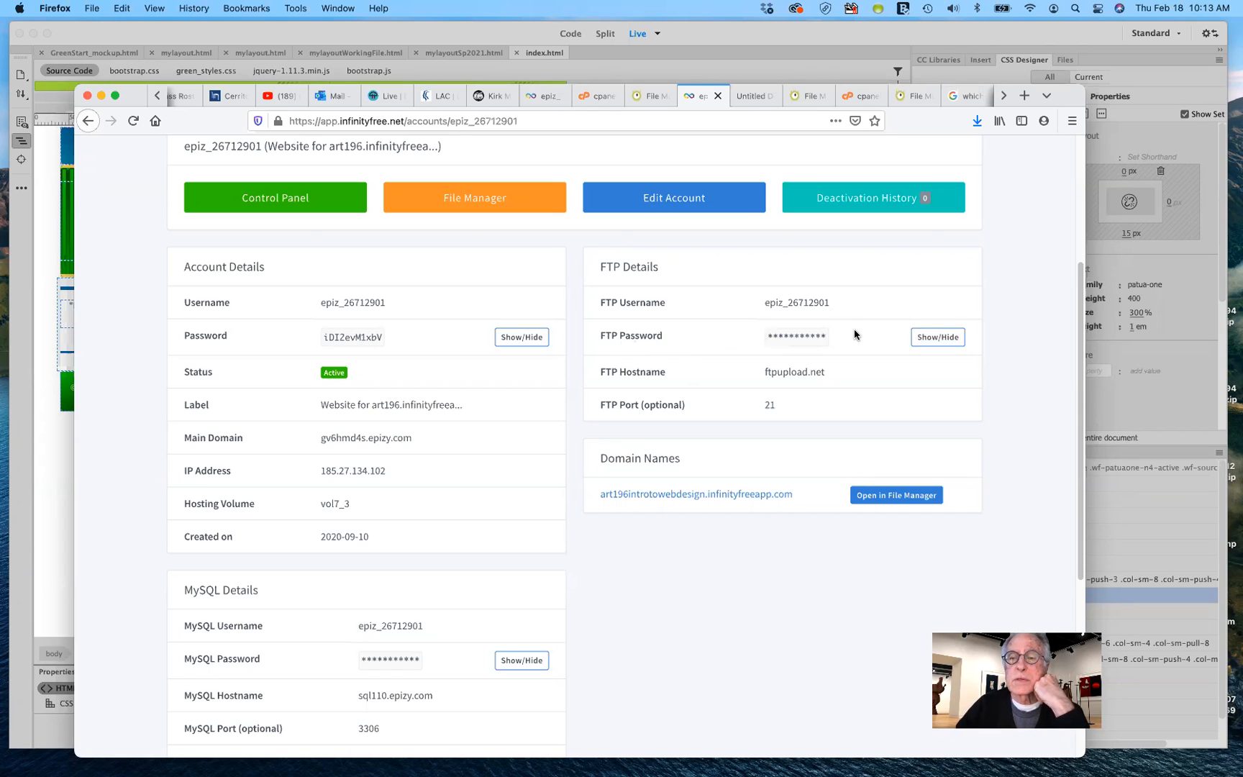
pyautogui.click(935, 338)
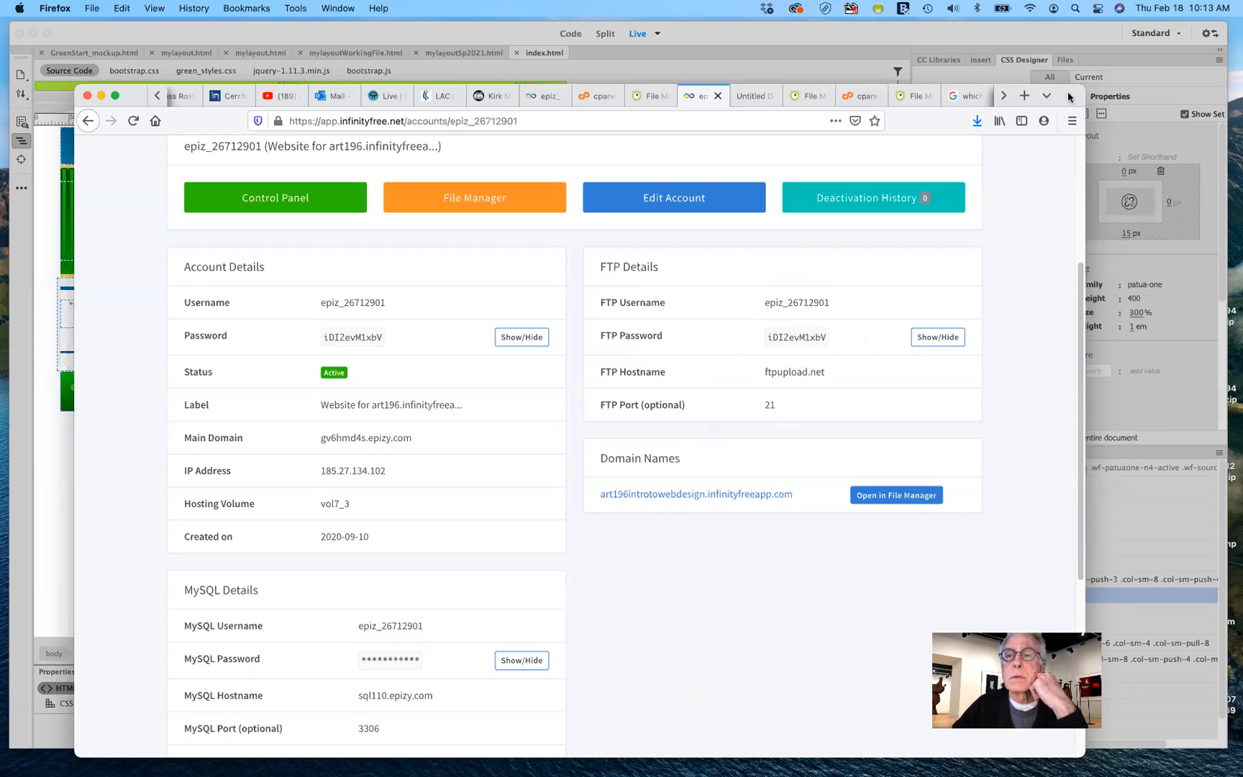
# Step: Switch to Dreamweaver and open the server settings in the site setup for art196Spring2021
pyautogui.moveTo(1068, 93); pyautogui.dragTo(1050, 0)
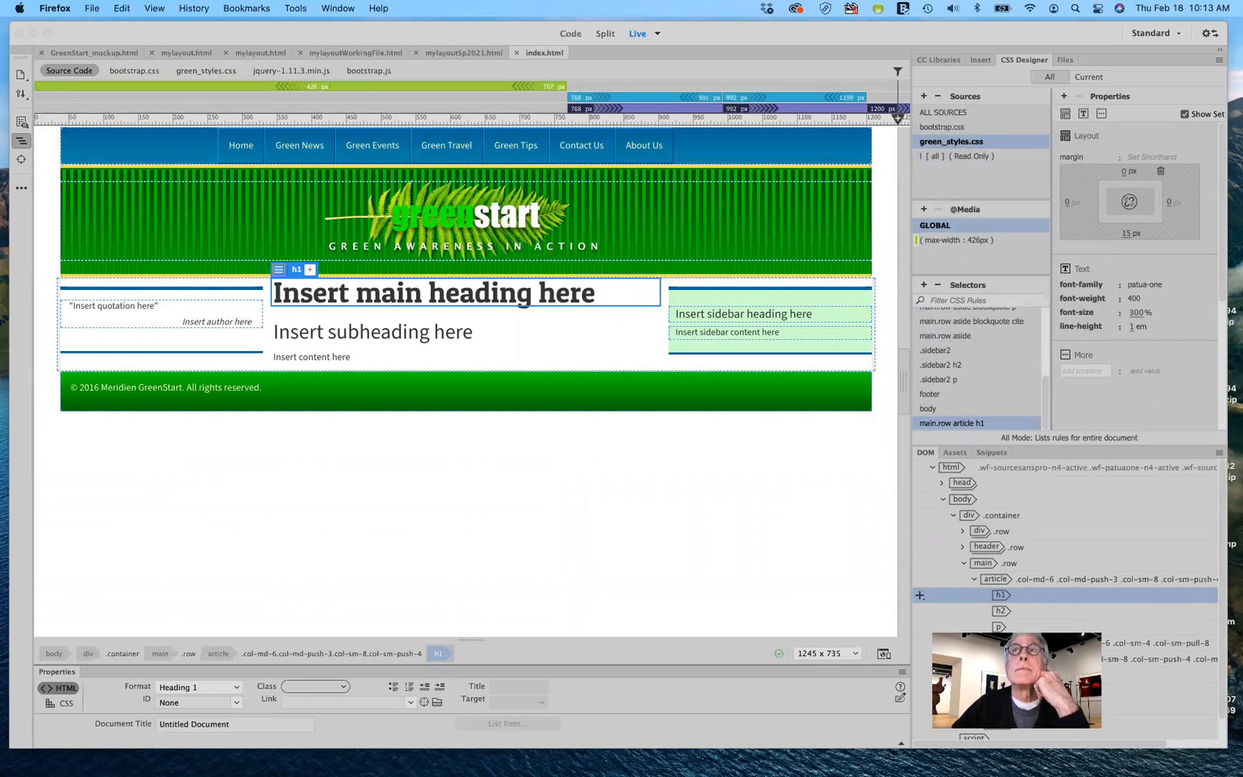
pyautogui.moveTo(487, 746)
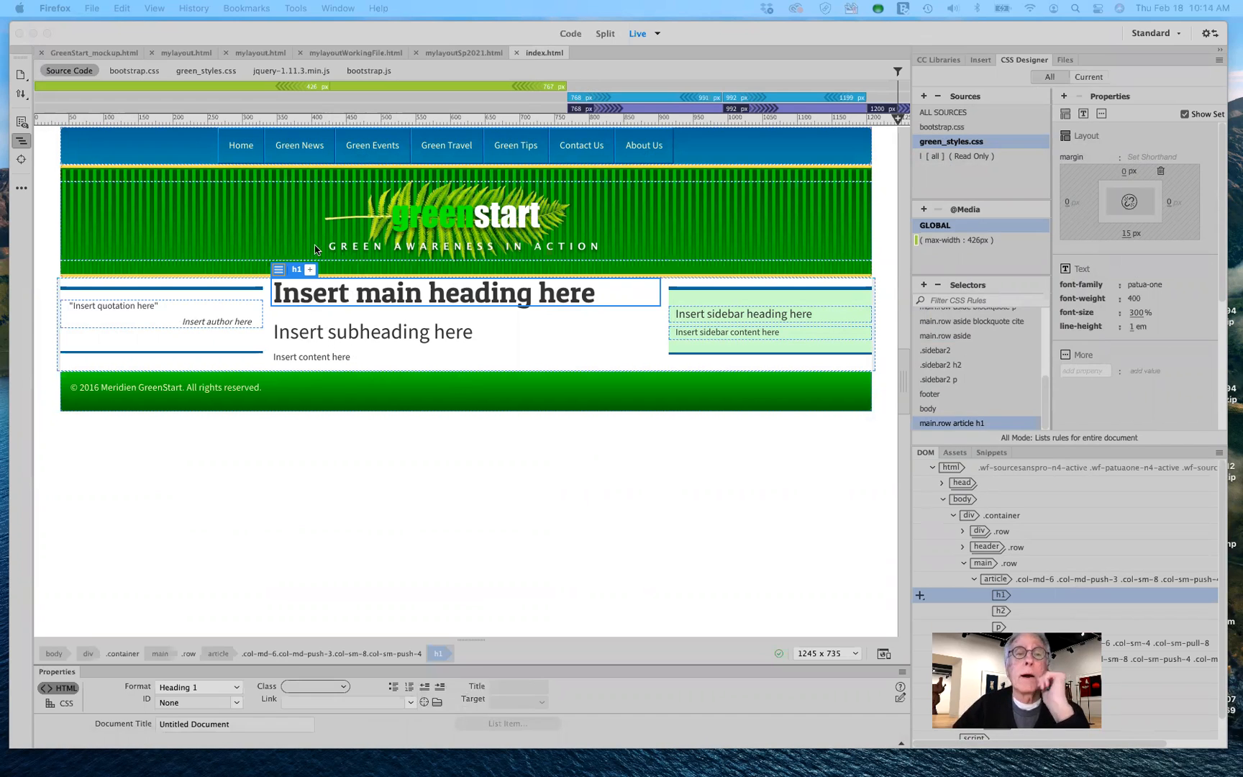
pyautogui.click(341, 34)
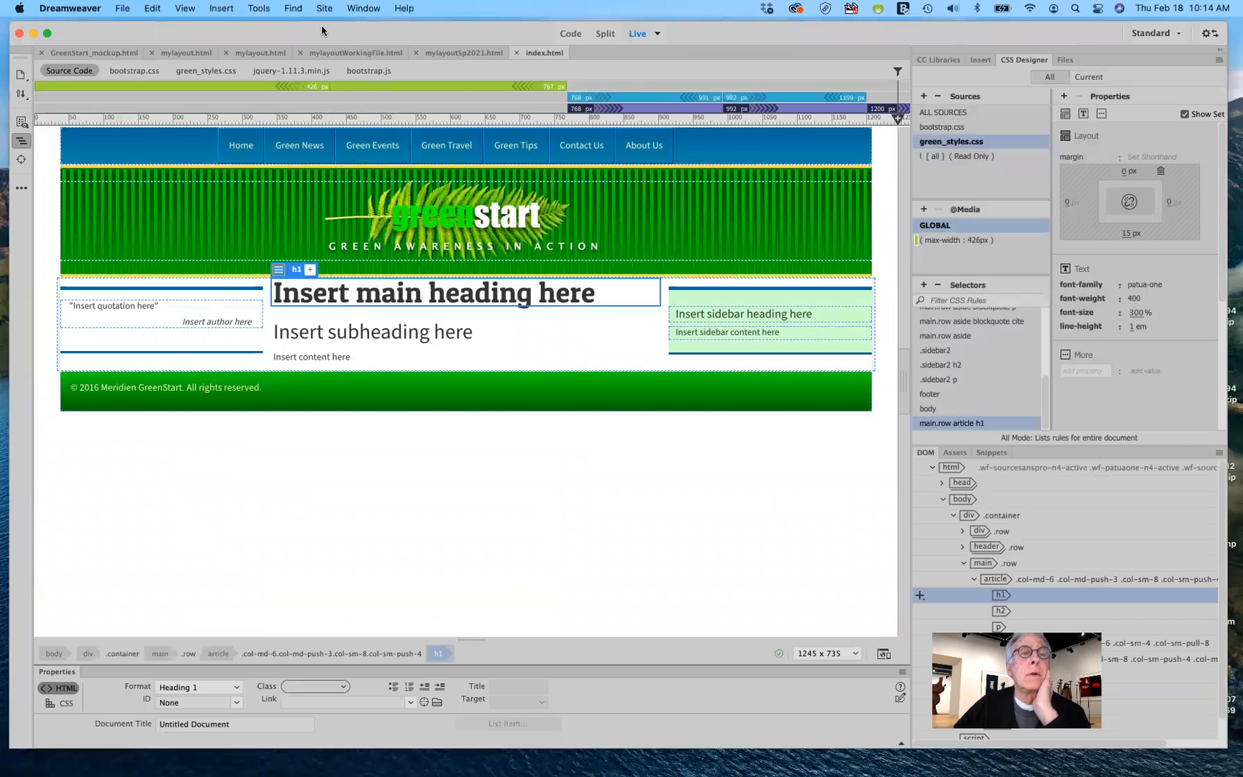
pyautogui.click(324, 8)
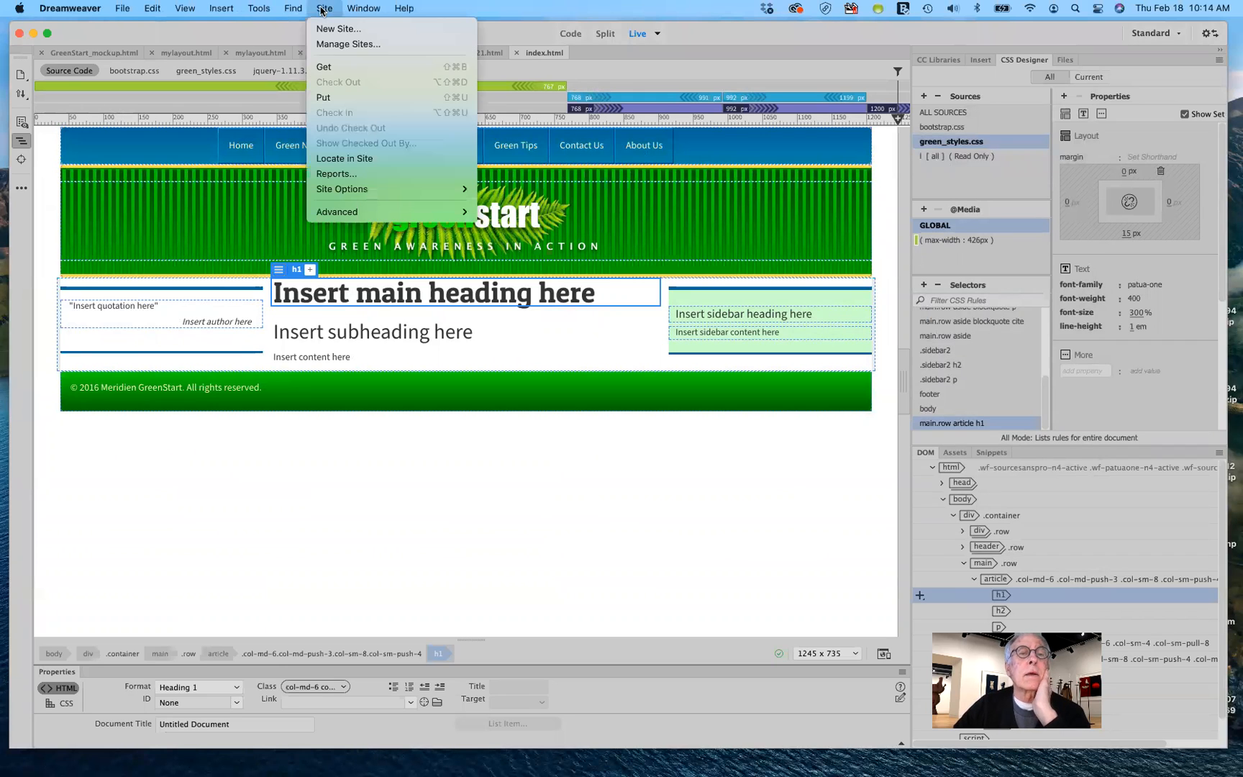
pyautogui.click(341, 44)
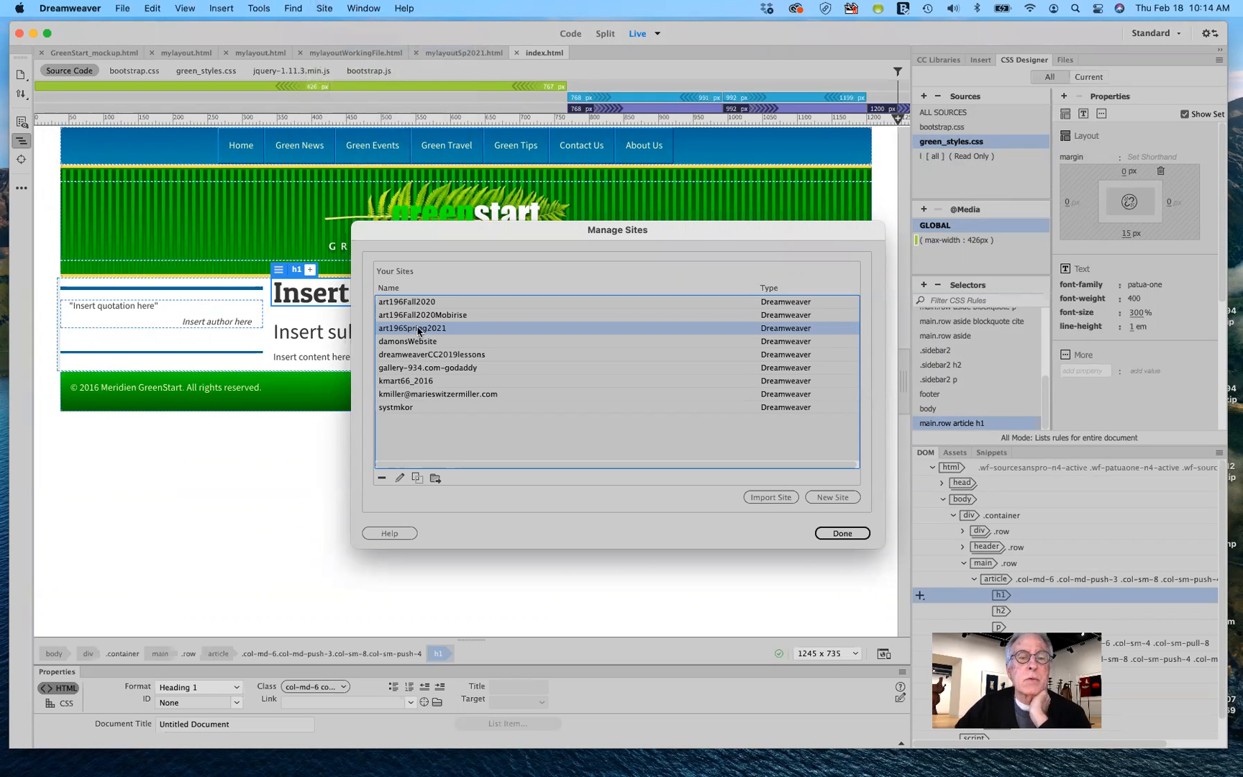
pyautogui.doubleClick(418, 330)
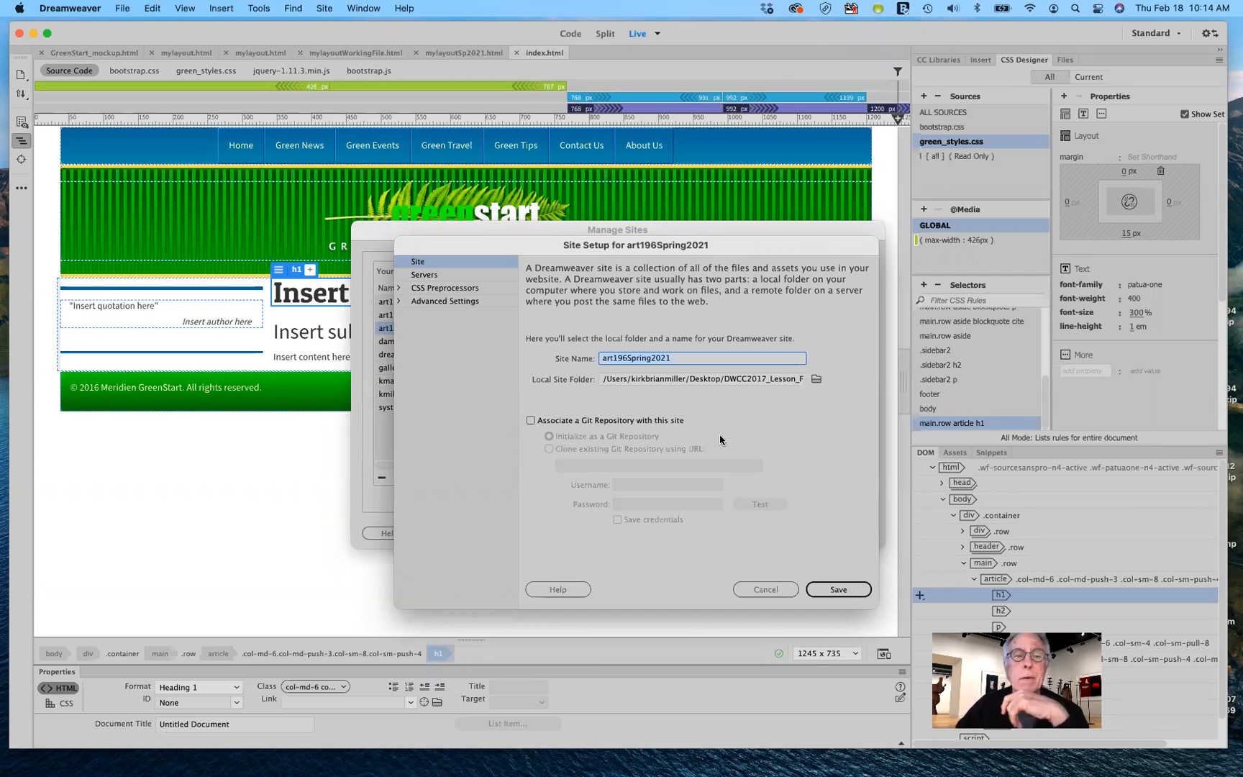
pyautogui.click(458, 278)
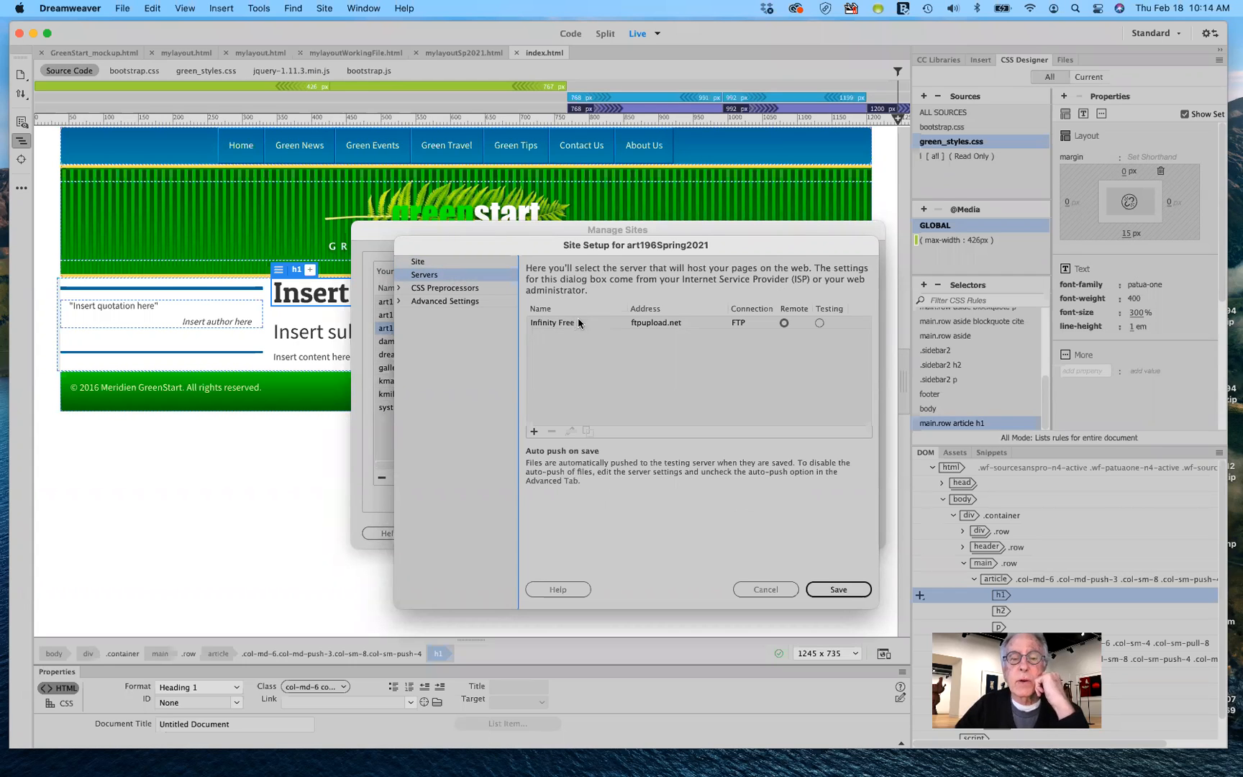
# Step: Look at the blank new-server form without saving it, and test the existing Infinity Free server's FTP connection
pyautogui.click(533, 432)
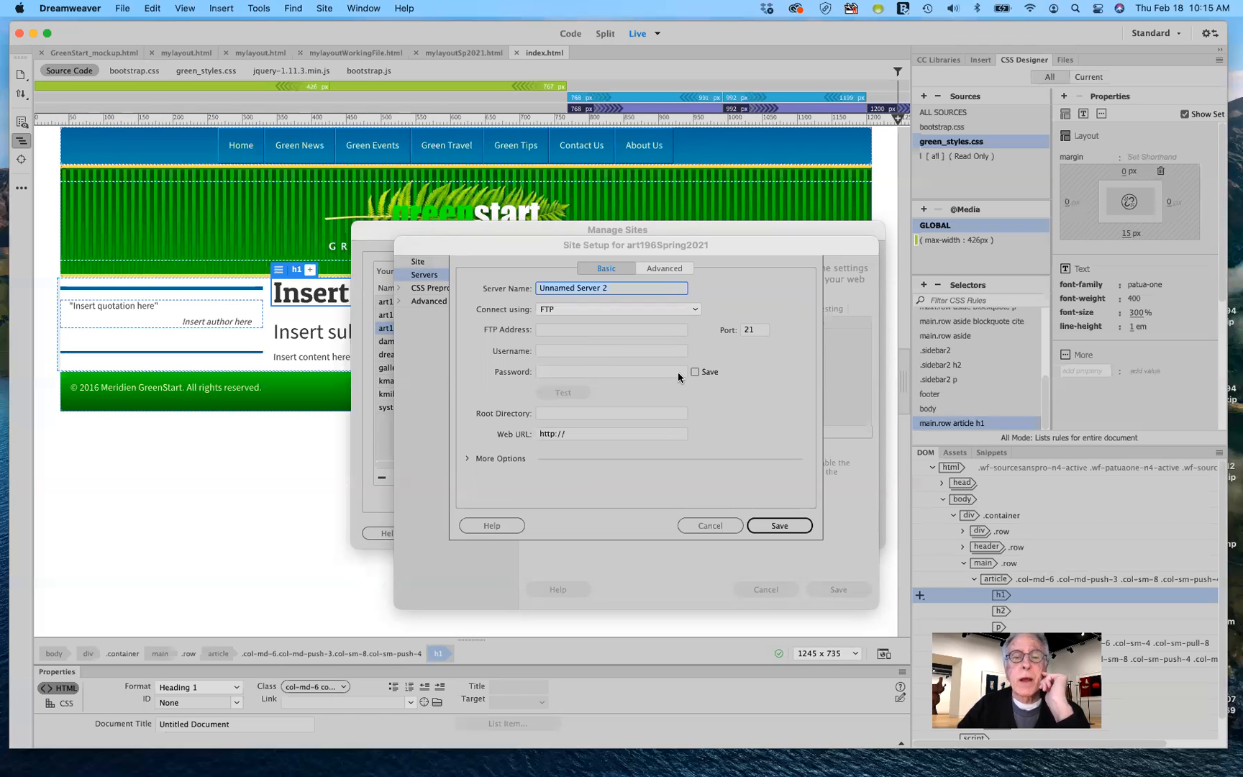
pyautogui.click(737, 526)
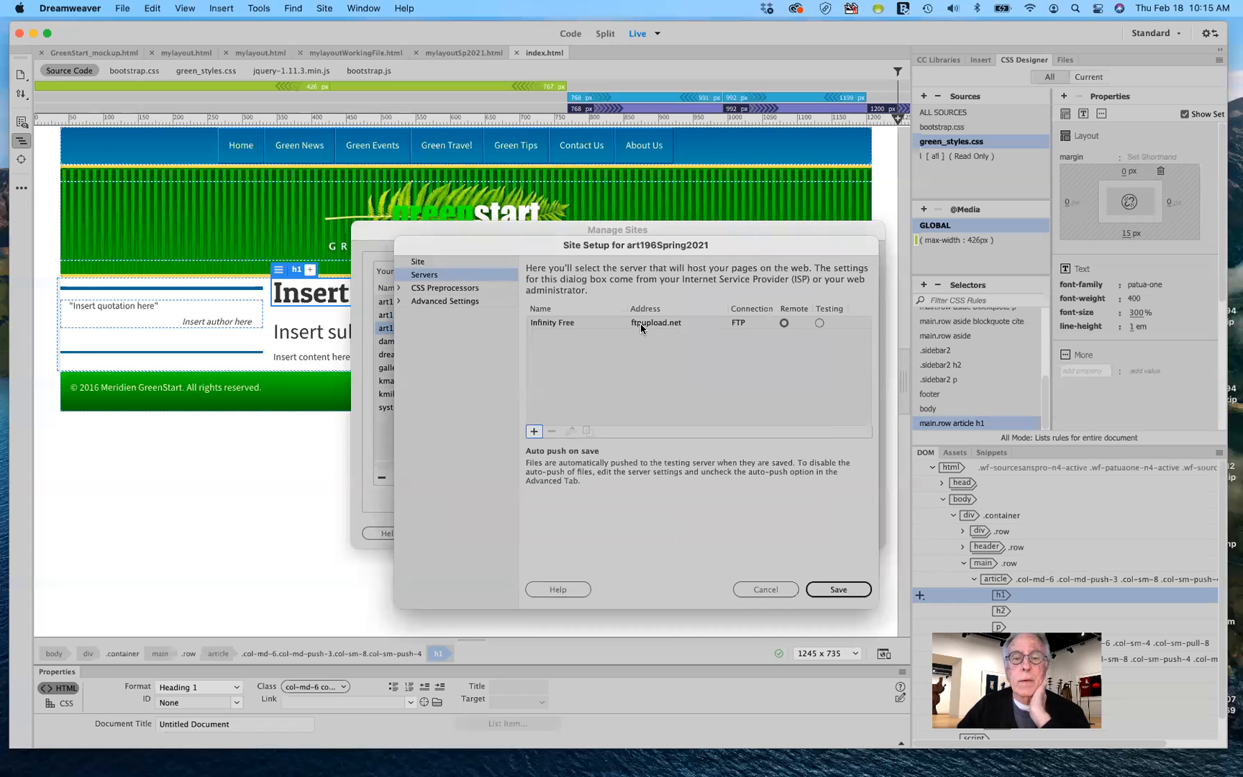
pyautogui.doubleClick(569, 323)
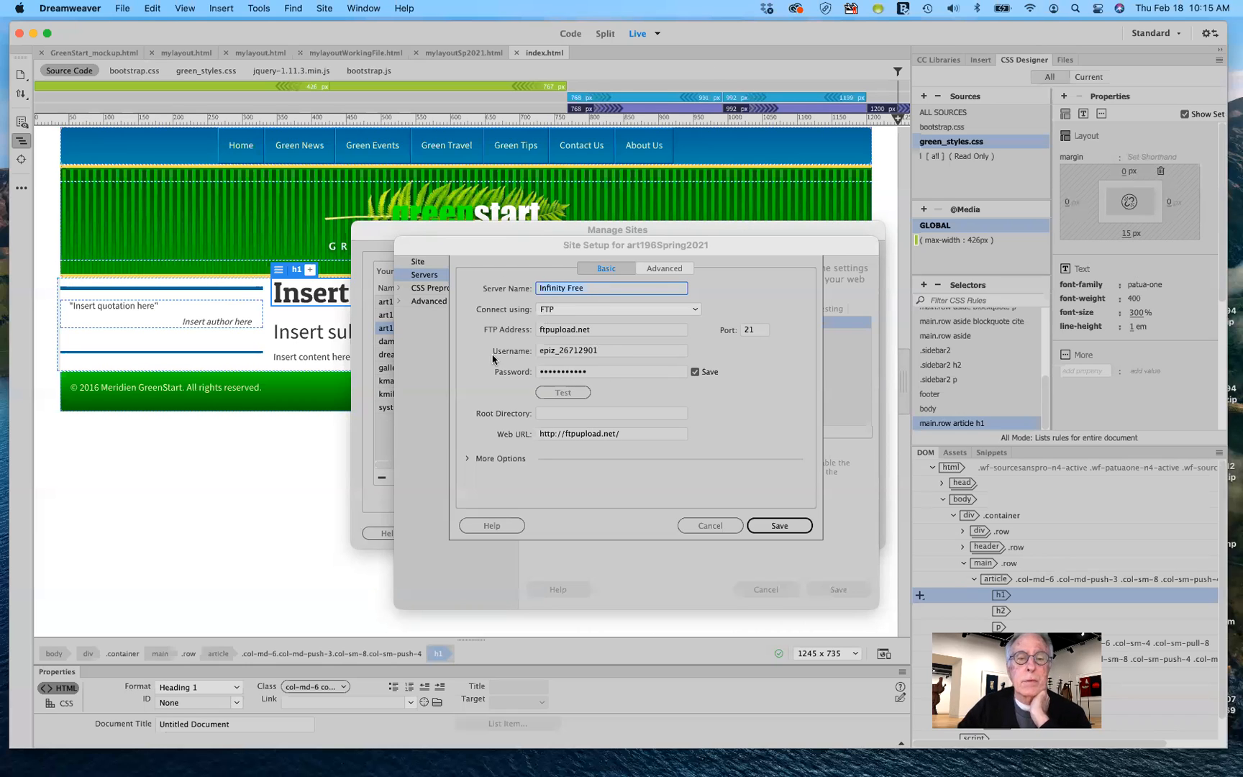
pyautogui.click(564, 397)
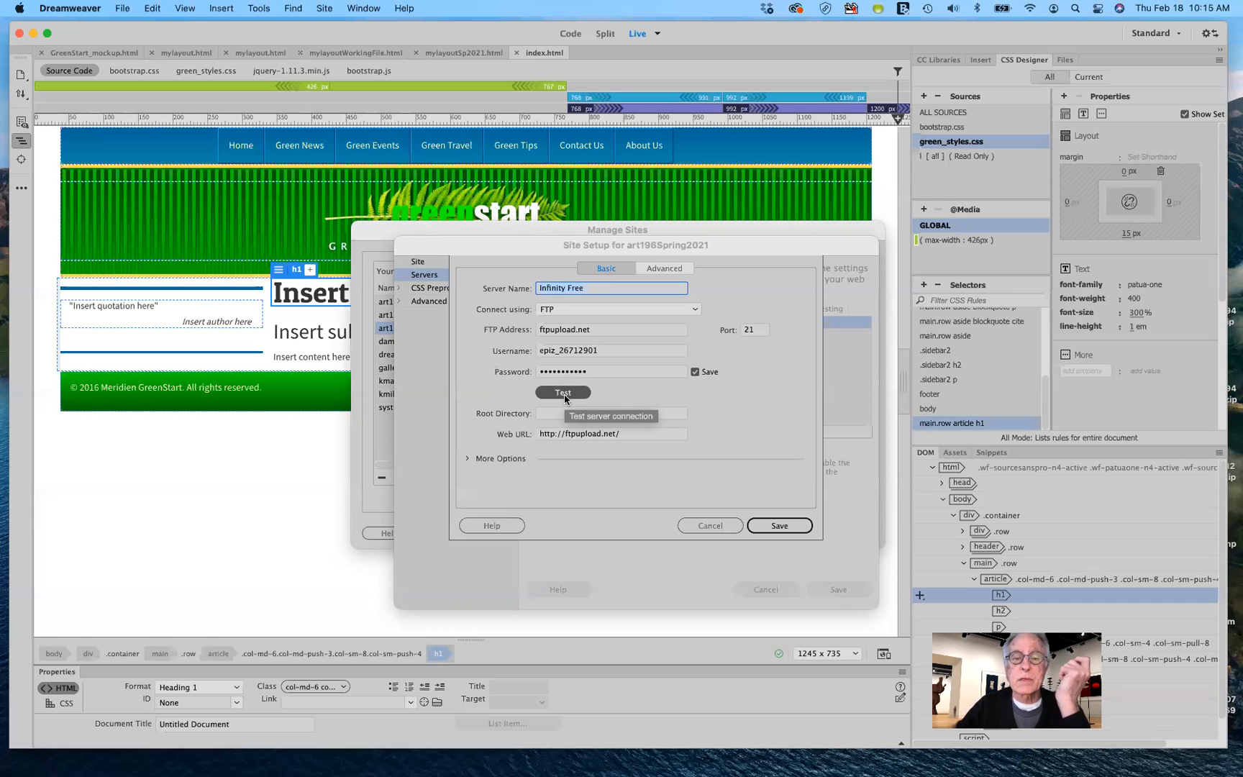
pyautogui.click(564, 394)
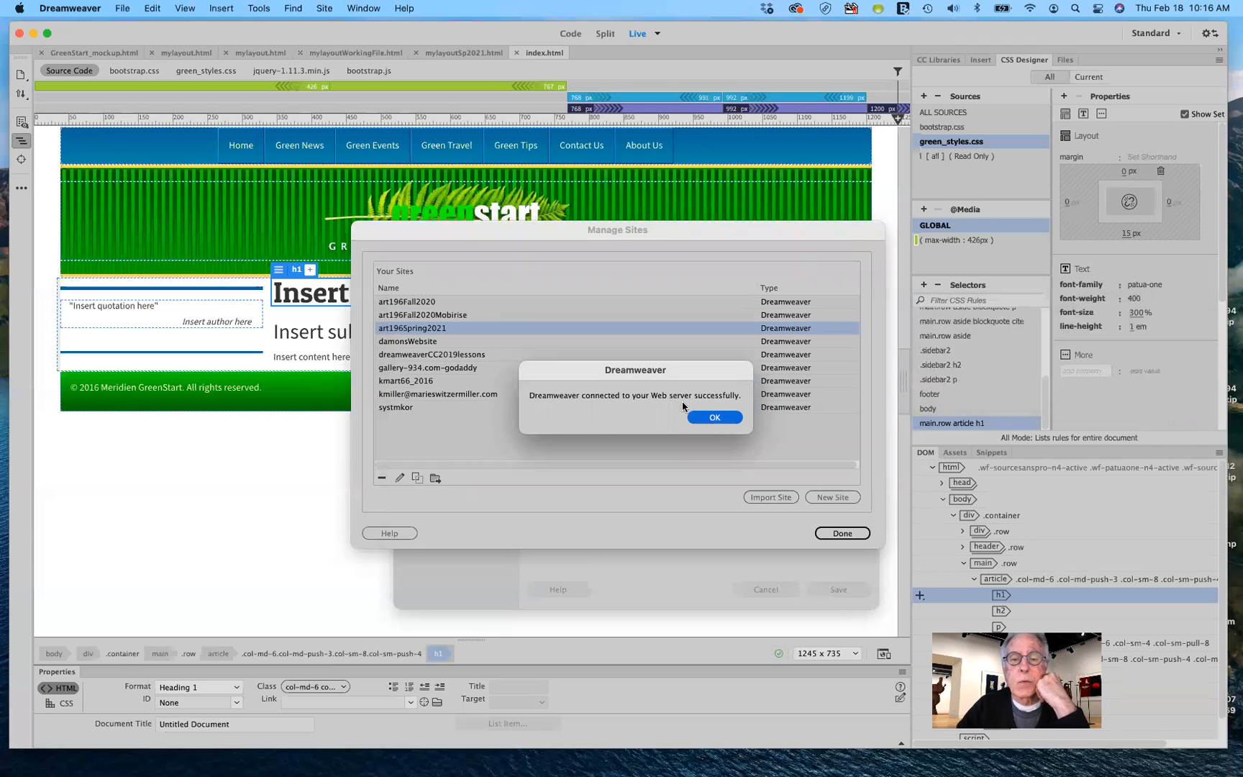
pyautogui.click(703, 418)
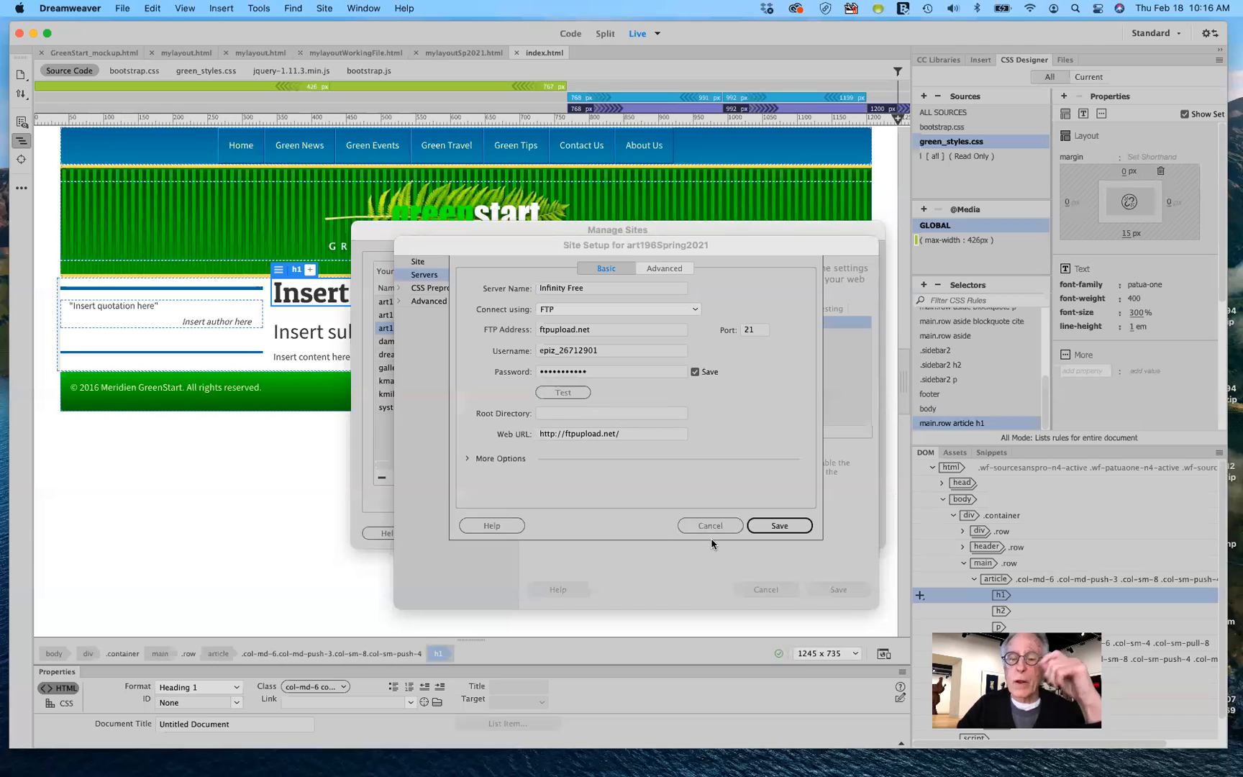
pyautogui.click(729, 529)
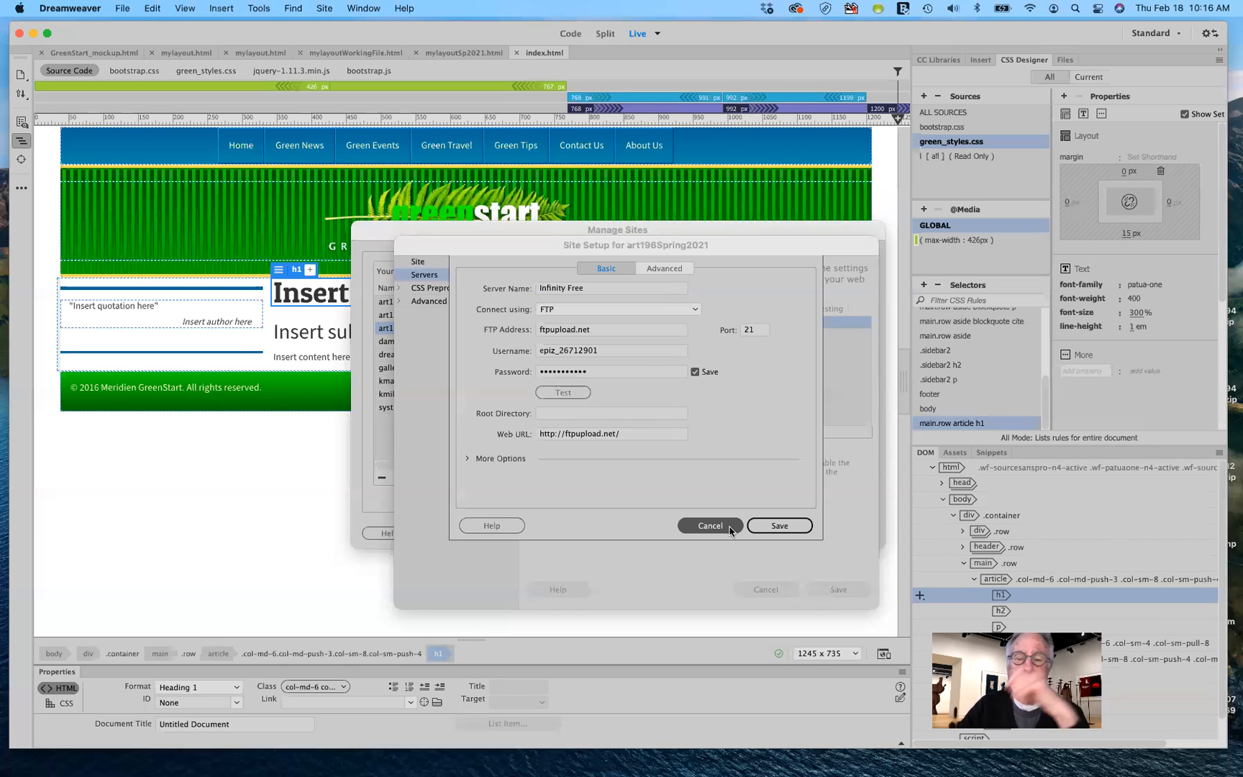
# Step: Leave the Infinity Free server form without changes, save the art196Spring2021 site setup and finish managing sites
pyautogui.click(729, 527)
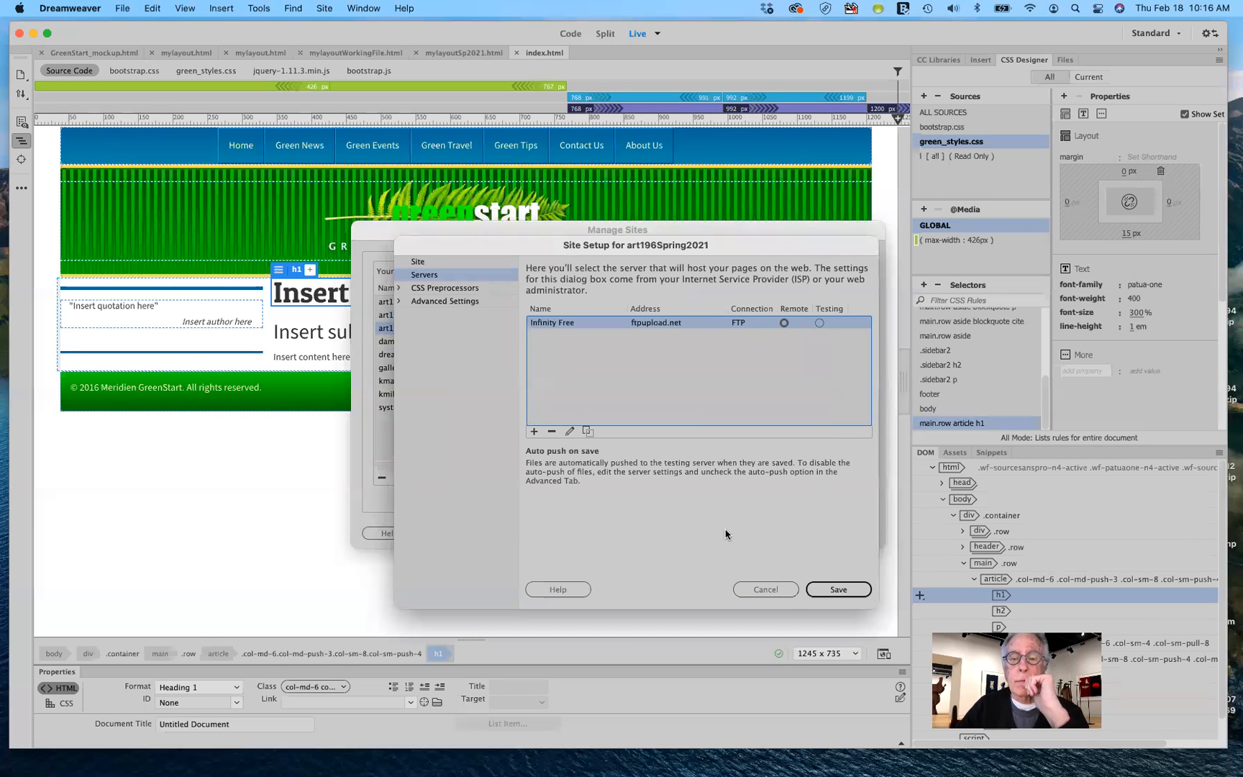
pyautogui.click(838, 590)
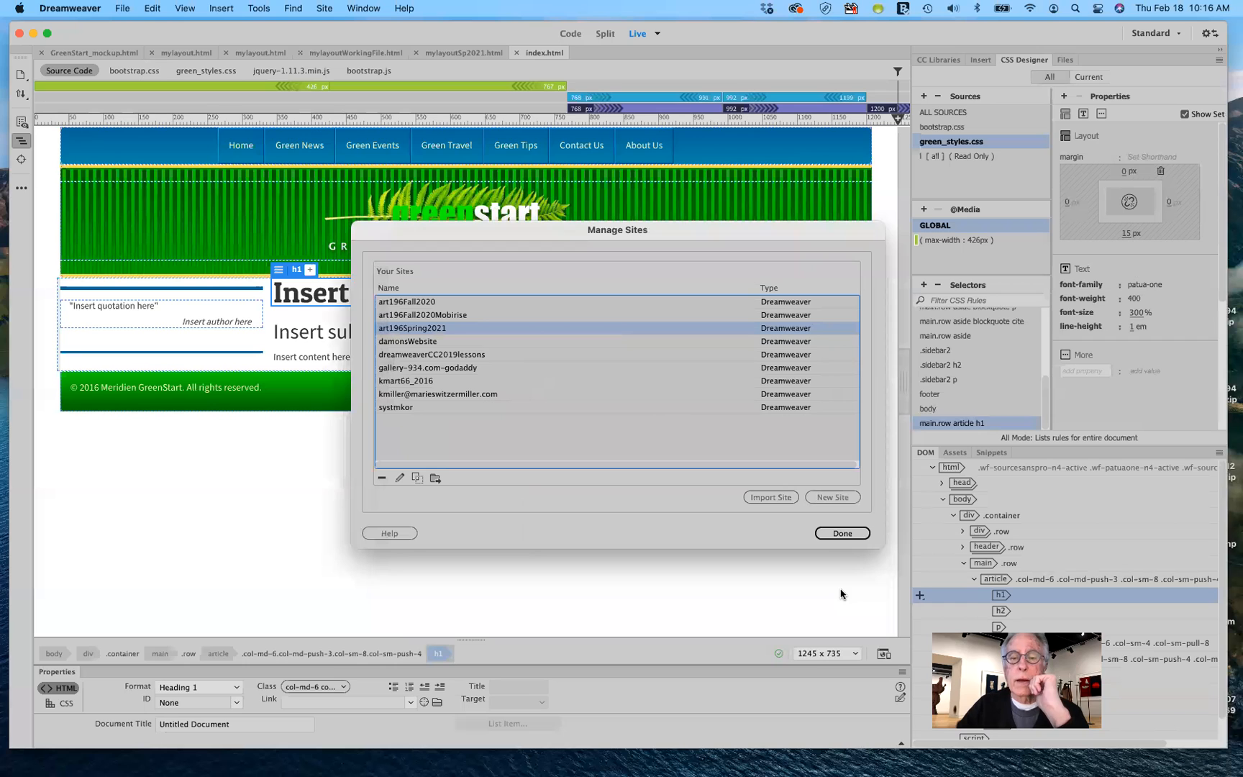
pyautogui.click(852, 537)
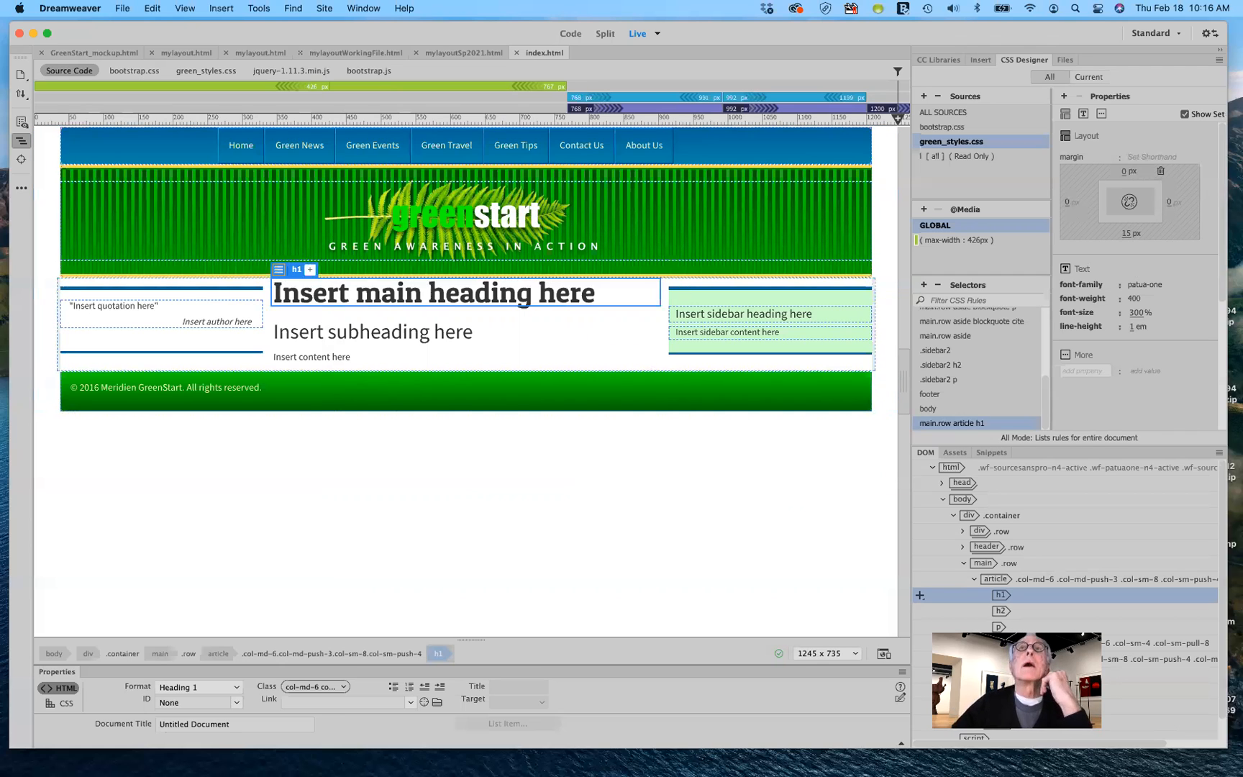
# Step: Switch to Firefox to view the published art196introtowebdesign.infinityfreeapp.com page, and return to Dreamweaver
pyautogui.moveTo(1150, 1); pyautogui.dragTo(1119, 94)
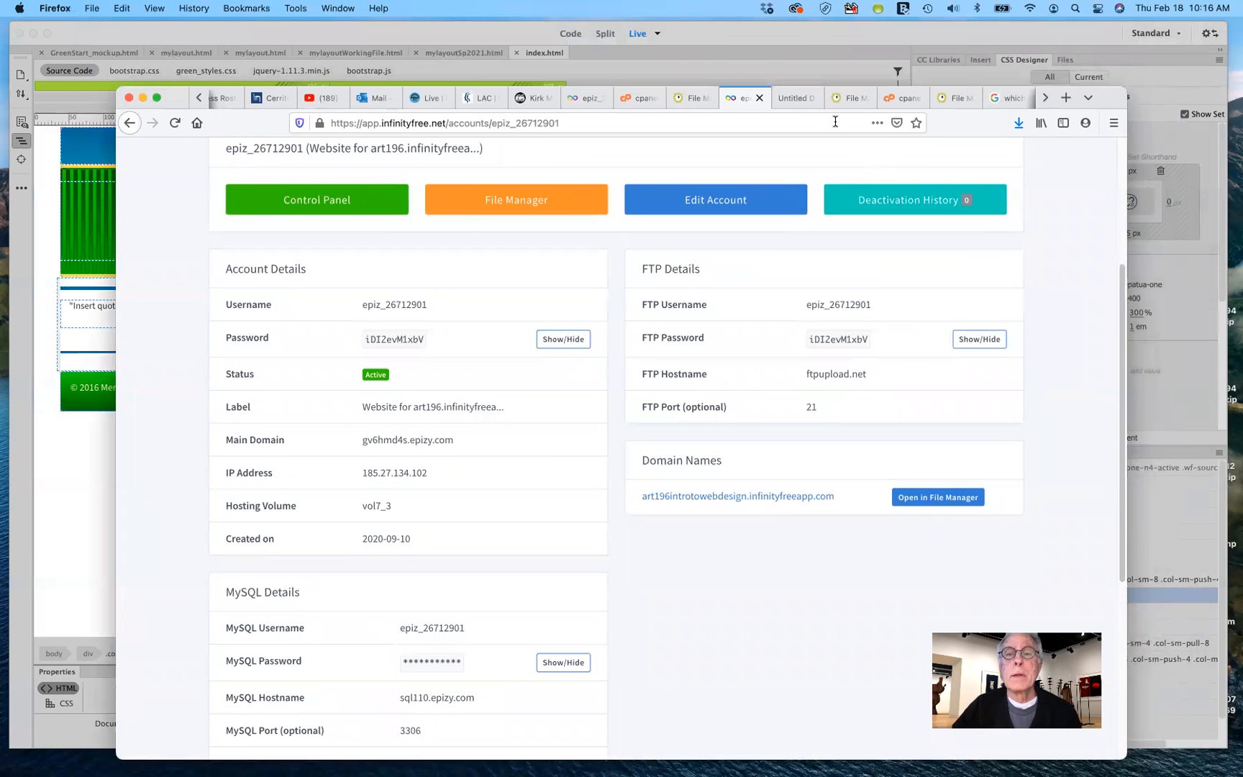
pyautogui.click(795, 99)
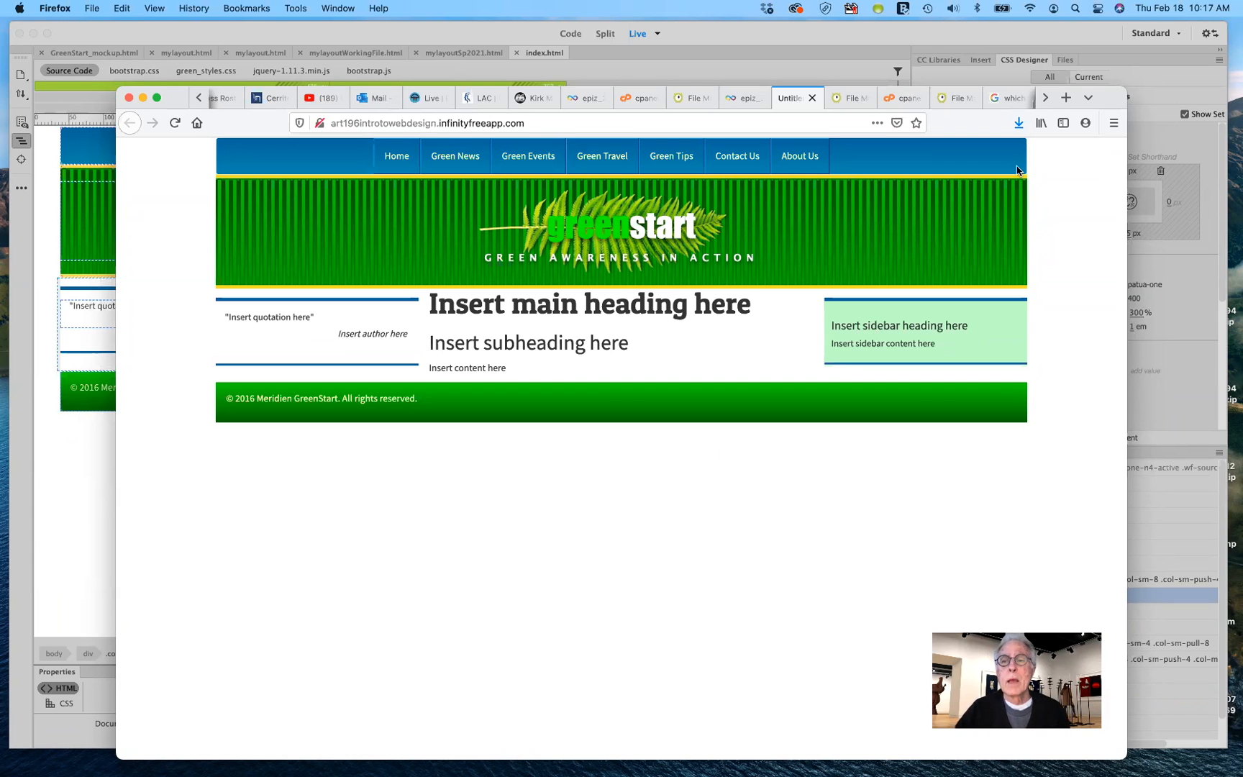
pyautogui.moveTo(979, 124); pyautogui.dragTo(878, 0)
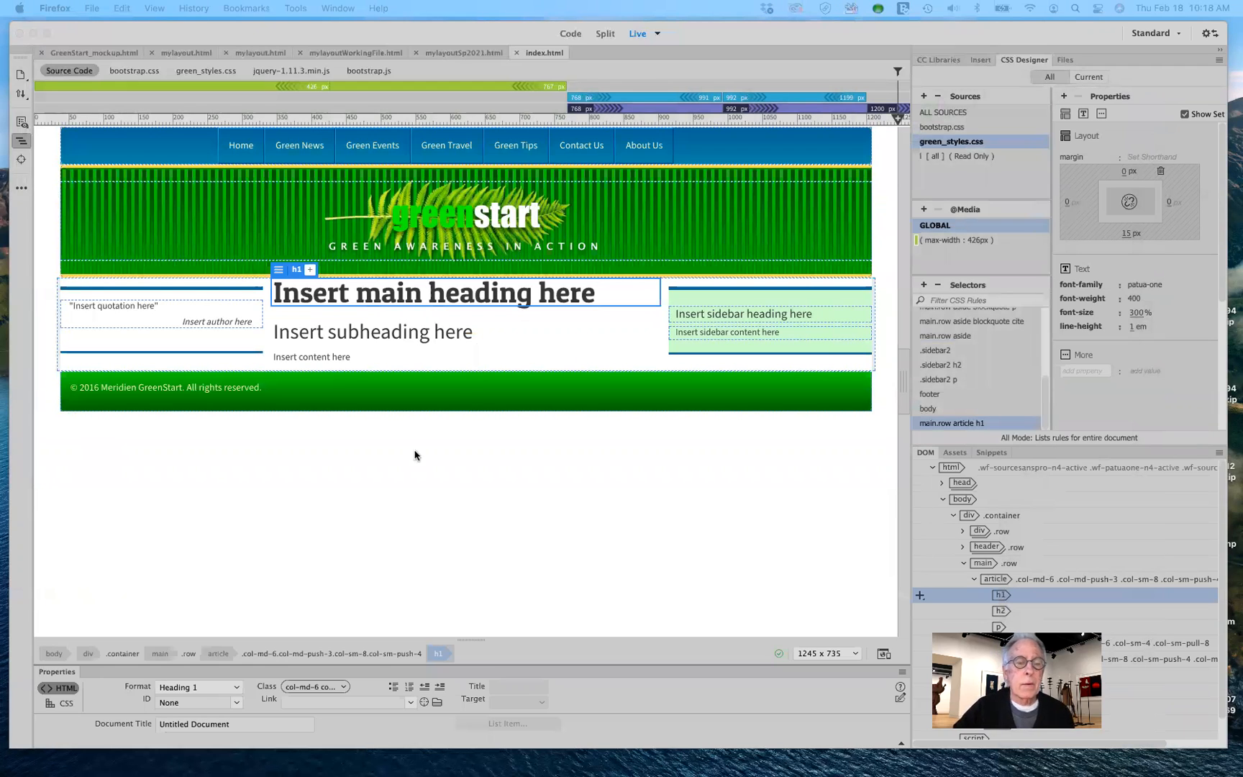
pyautogui.click(415, 524)
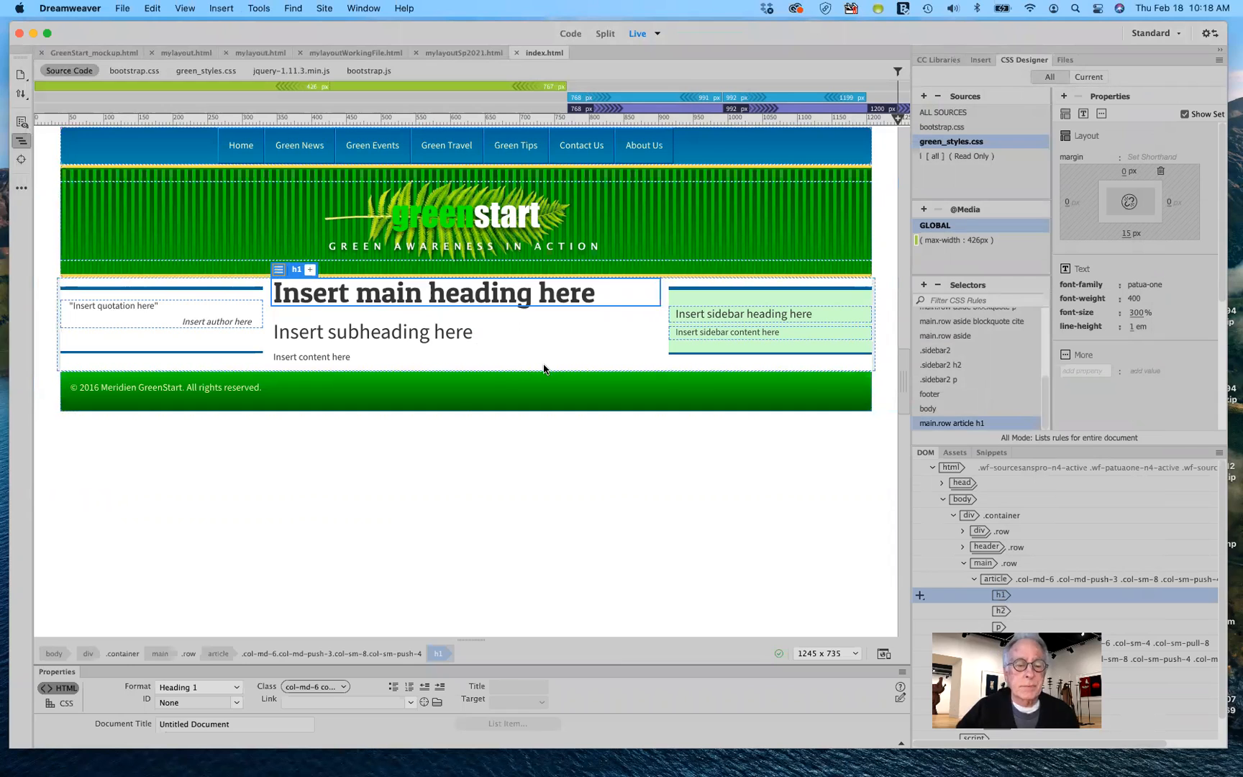
# Step: Select the body of index.html to reach its Document Title property, and float the Properties panel over the page
pyautogui.click(54, 651)
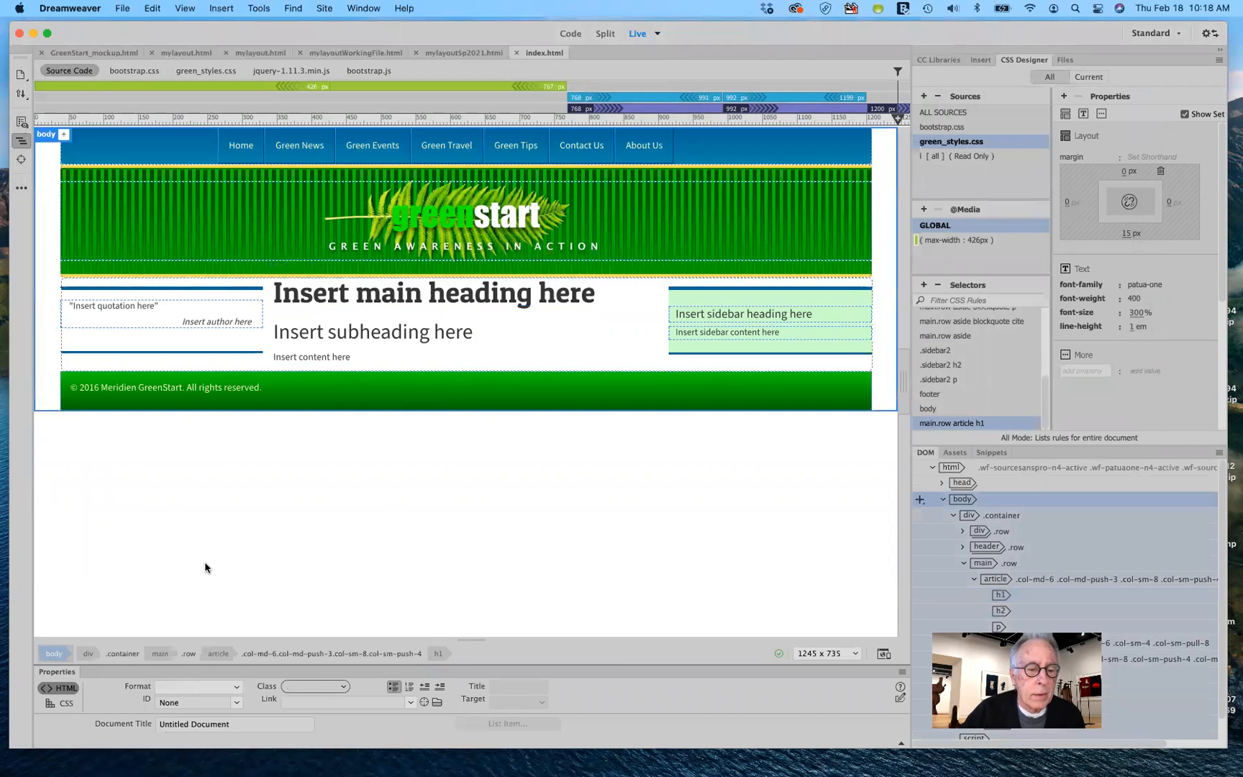
pyautogui.click(186, 722)
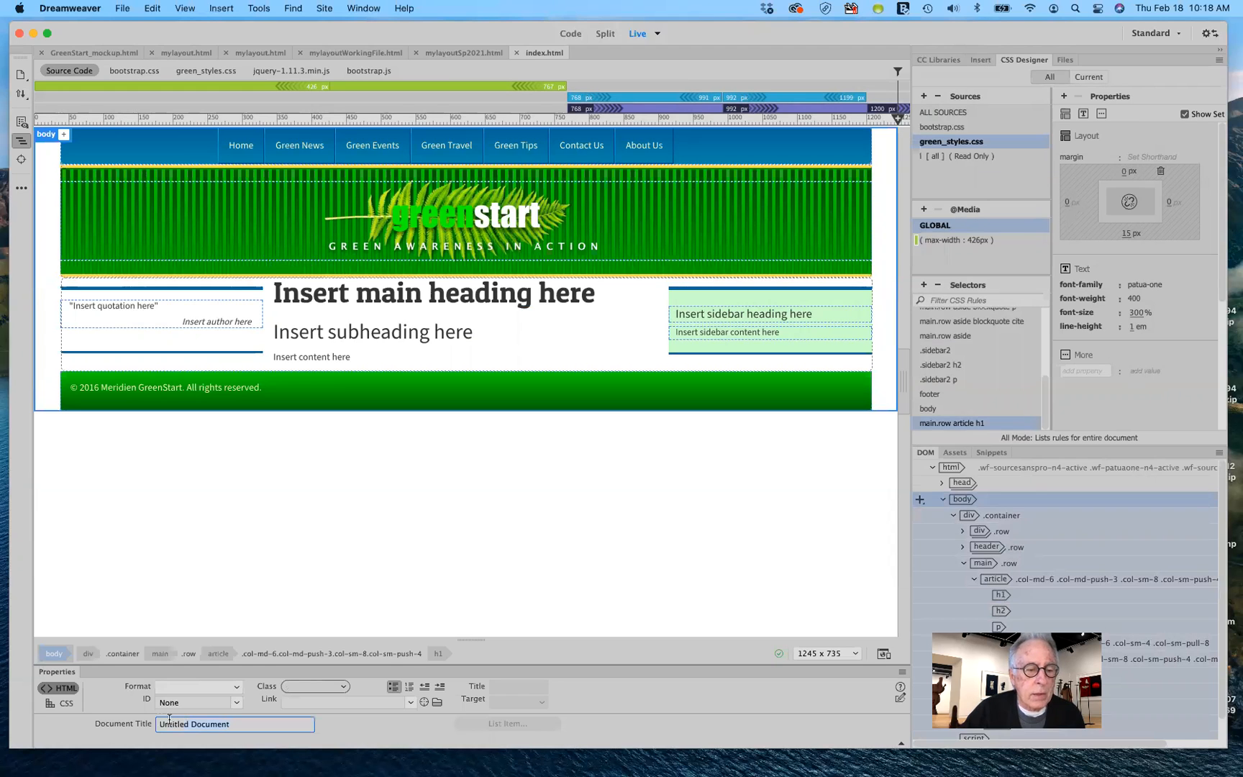
pyautogui.moveTo(62, 672); pyautogui.dragTo(173, 251)
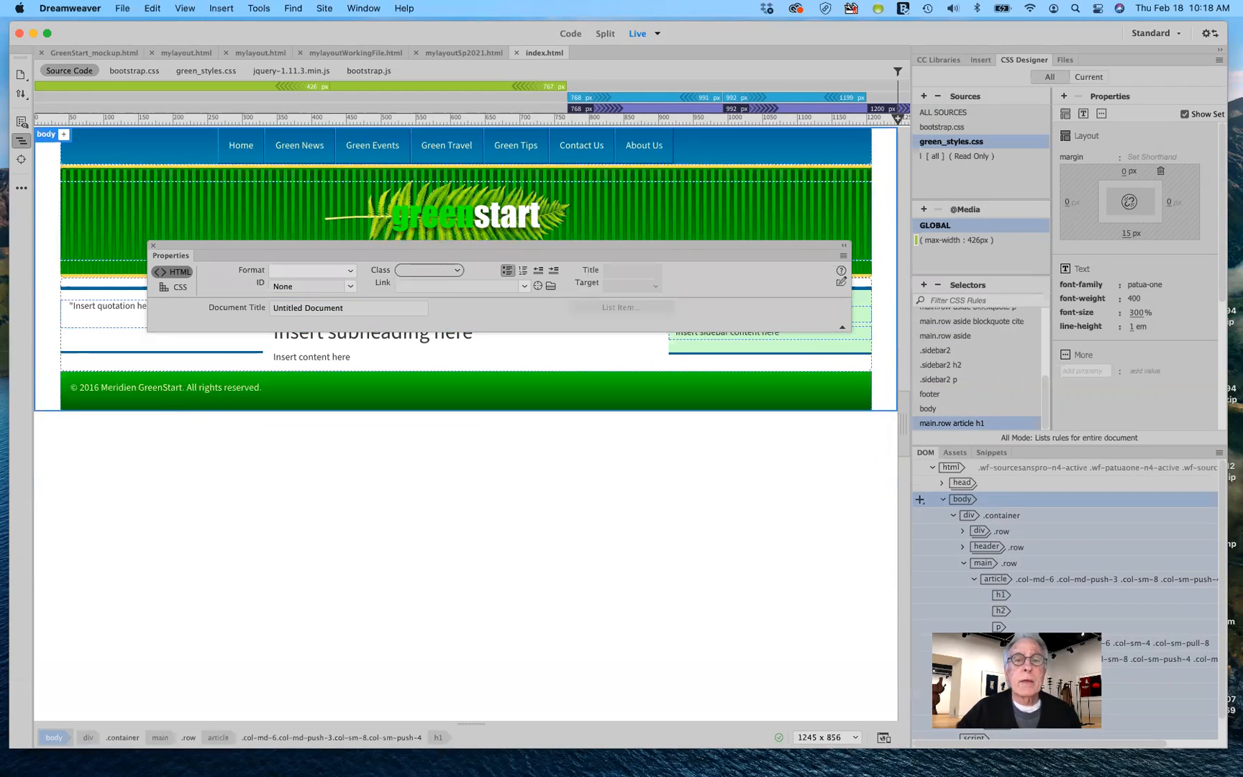
# Step: Show the code of index.html alongside the live page and locate the title tag in the head section
pyautogui.click(605, 34)
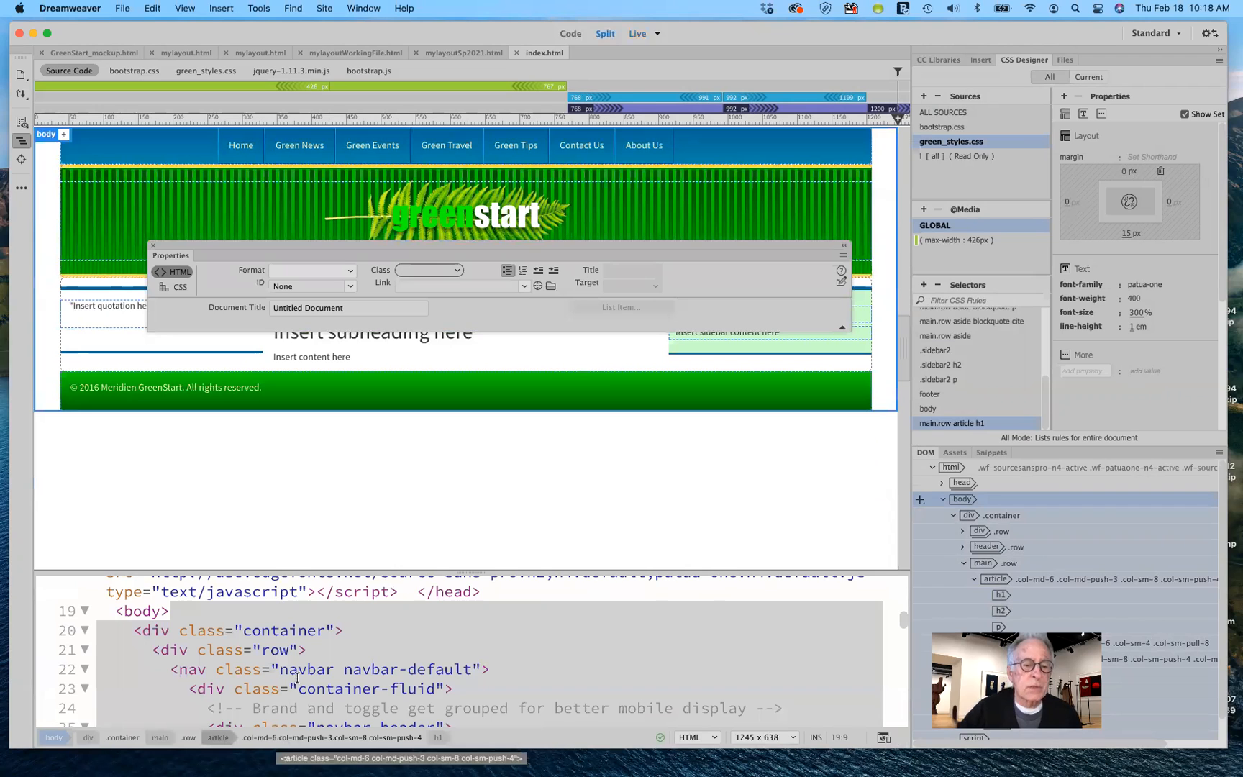
pyautogui.scroll(8, 432, 652)
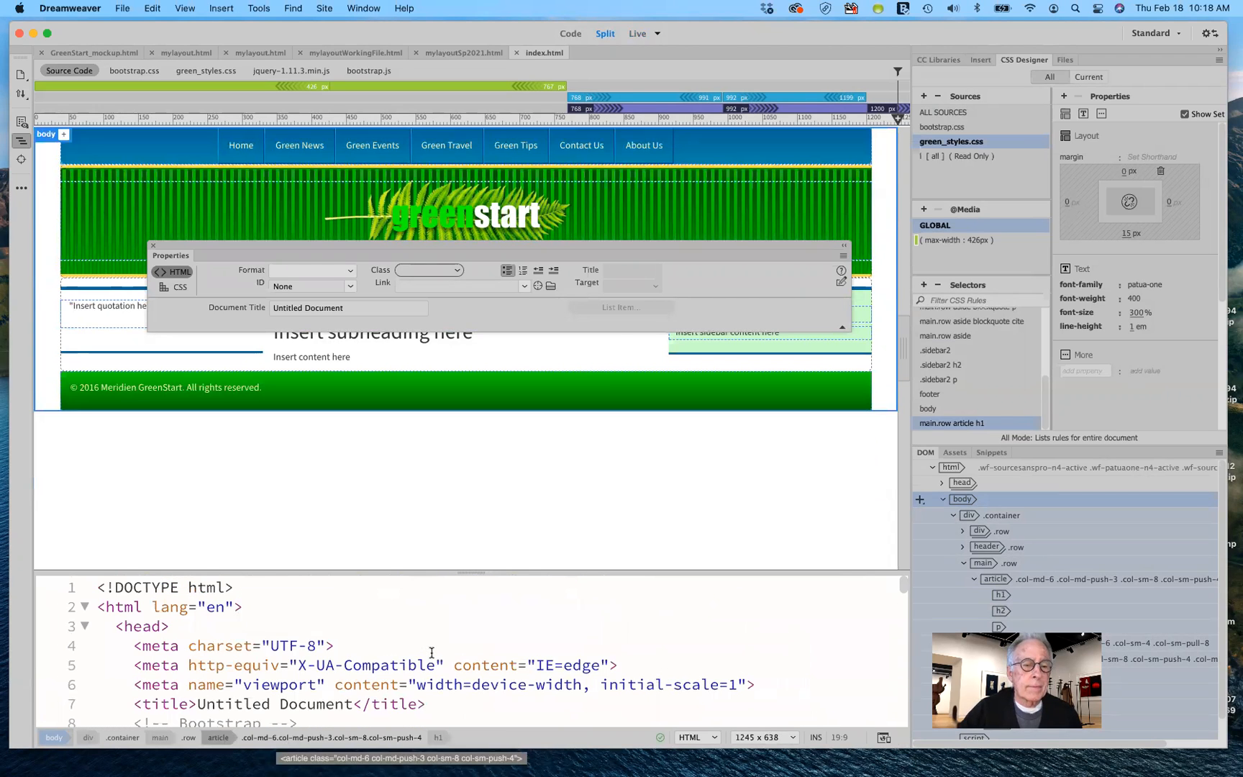
pyautogui.scroll(-5, 431, 652)
pyautogui.scroll(2, 432, 653)
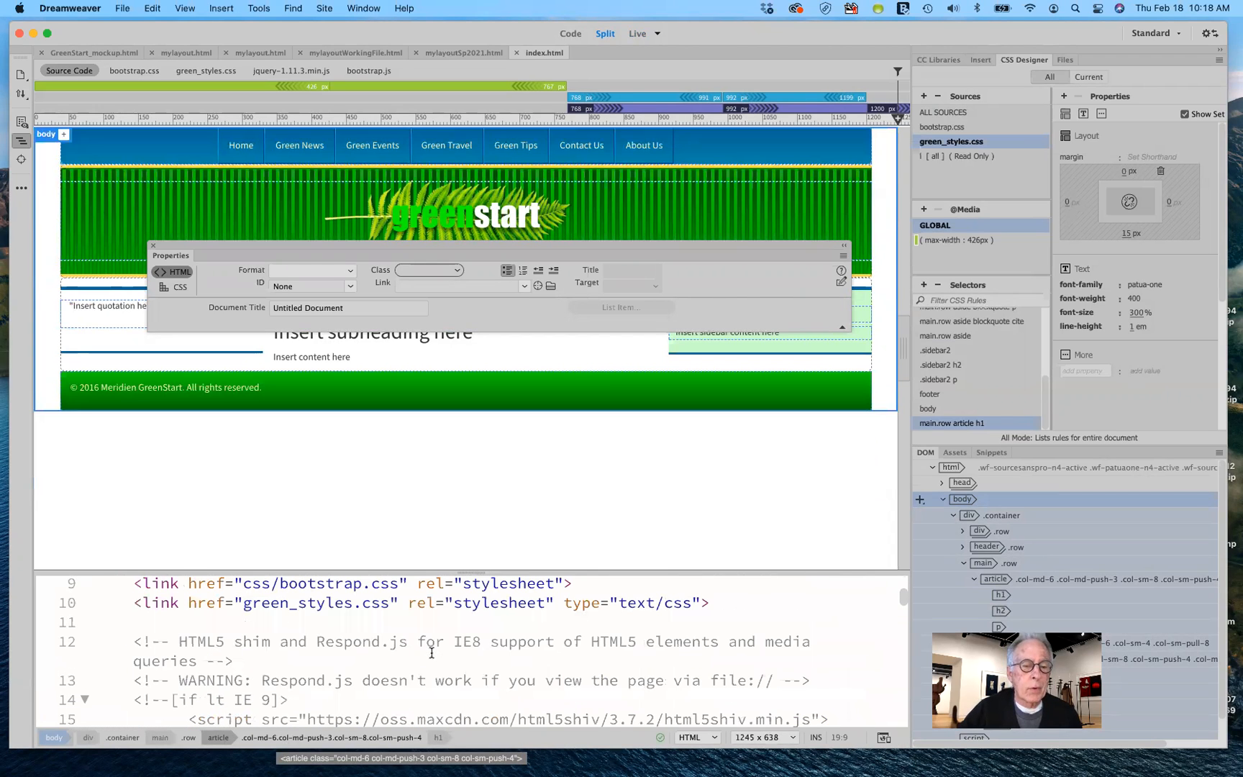
pyautogui.scroll(3, 383, 640)
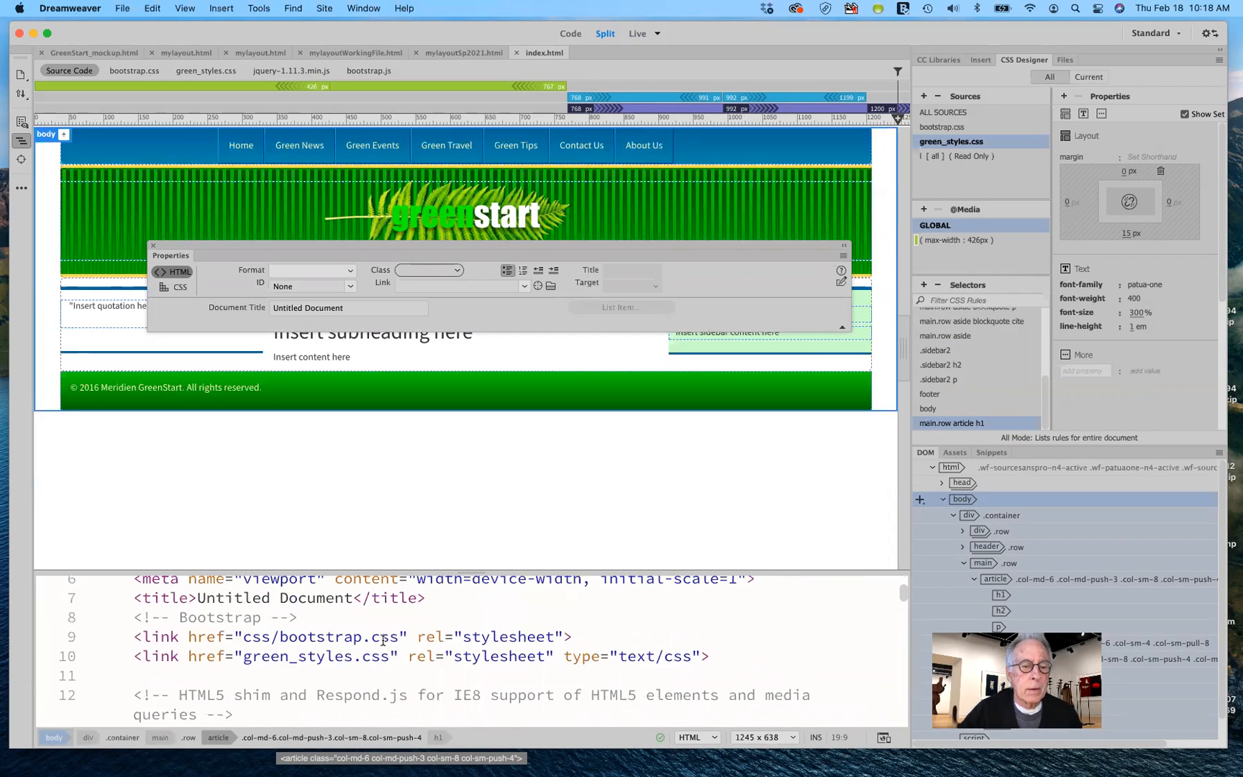
pyautogui.scroll(4, 383, 639)
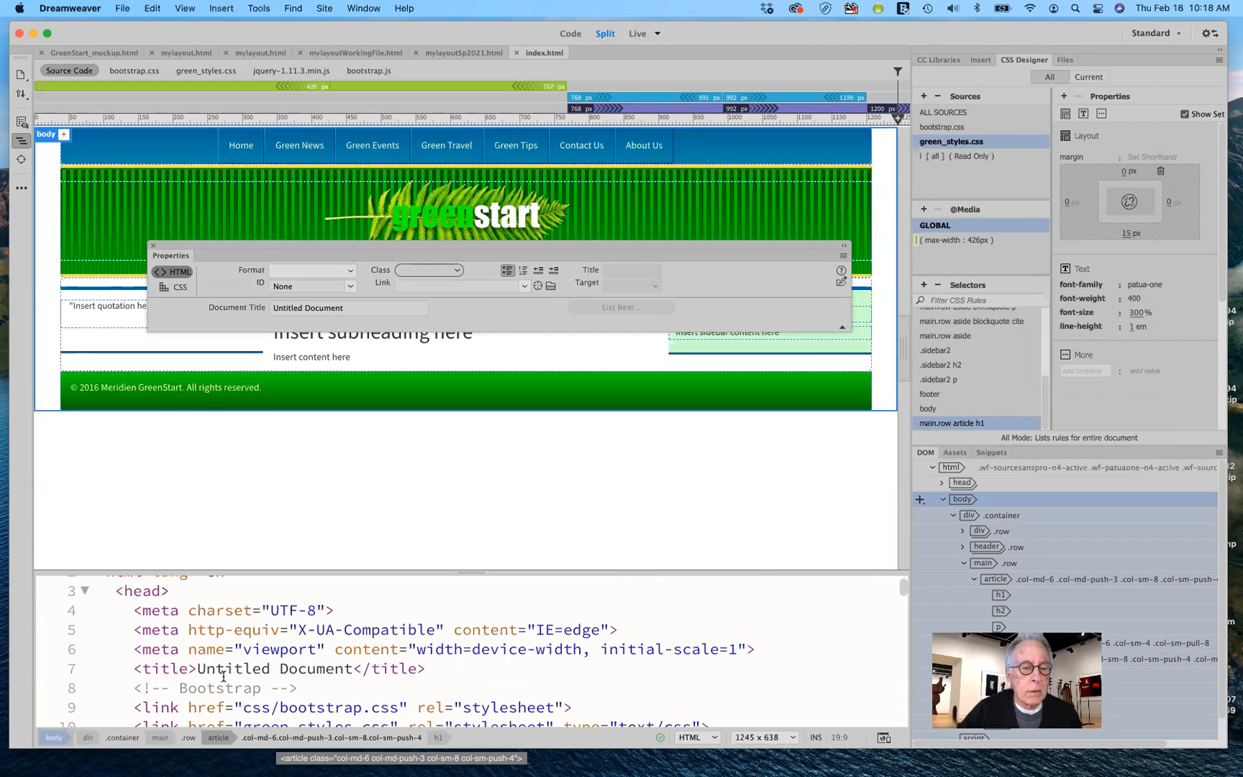
# Step: Replace the text inside the title tag of index.html with "Art 196 - Spring 2021 - Home"
pyautogui.click(200, 671)
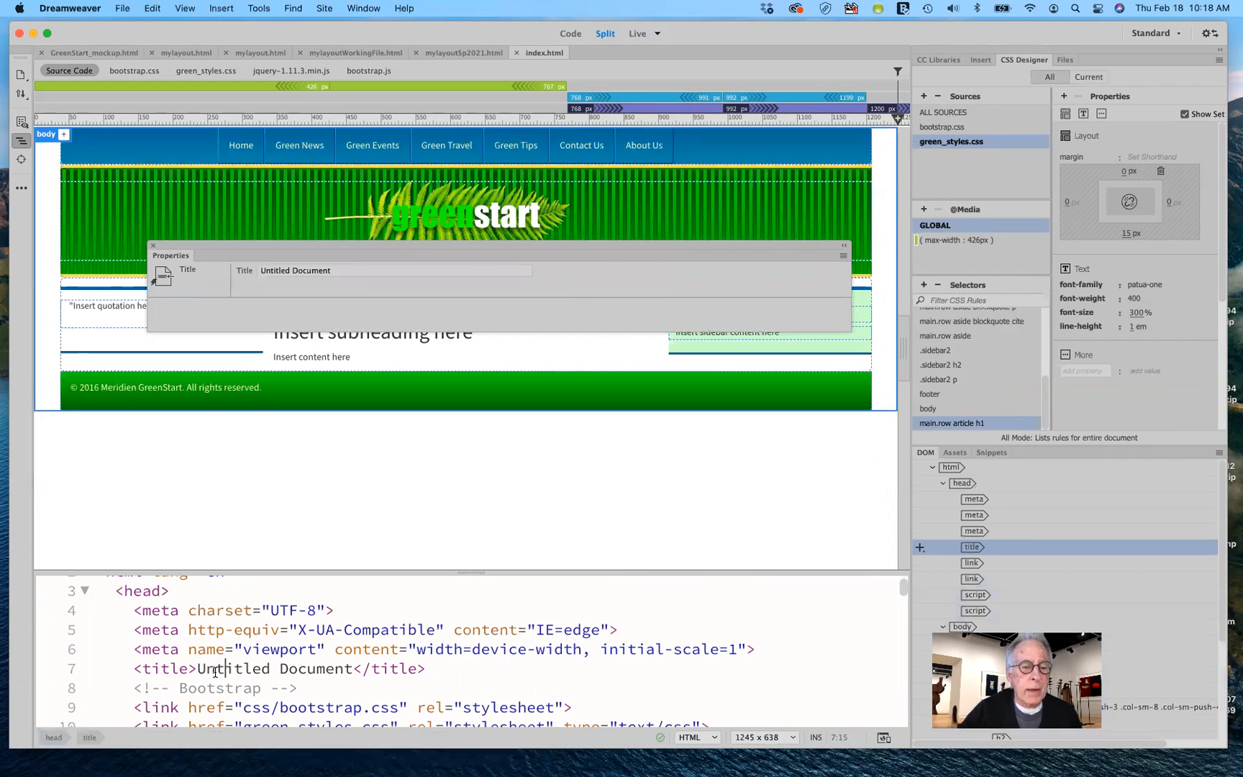
pyautogui.moveTo(199, 669); pyautogui.dragTo(350, 668)
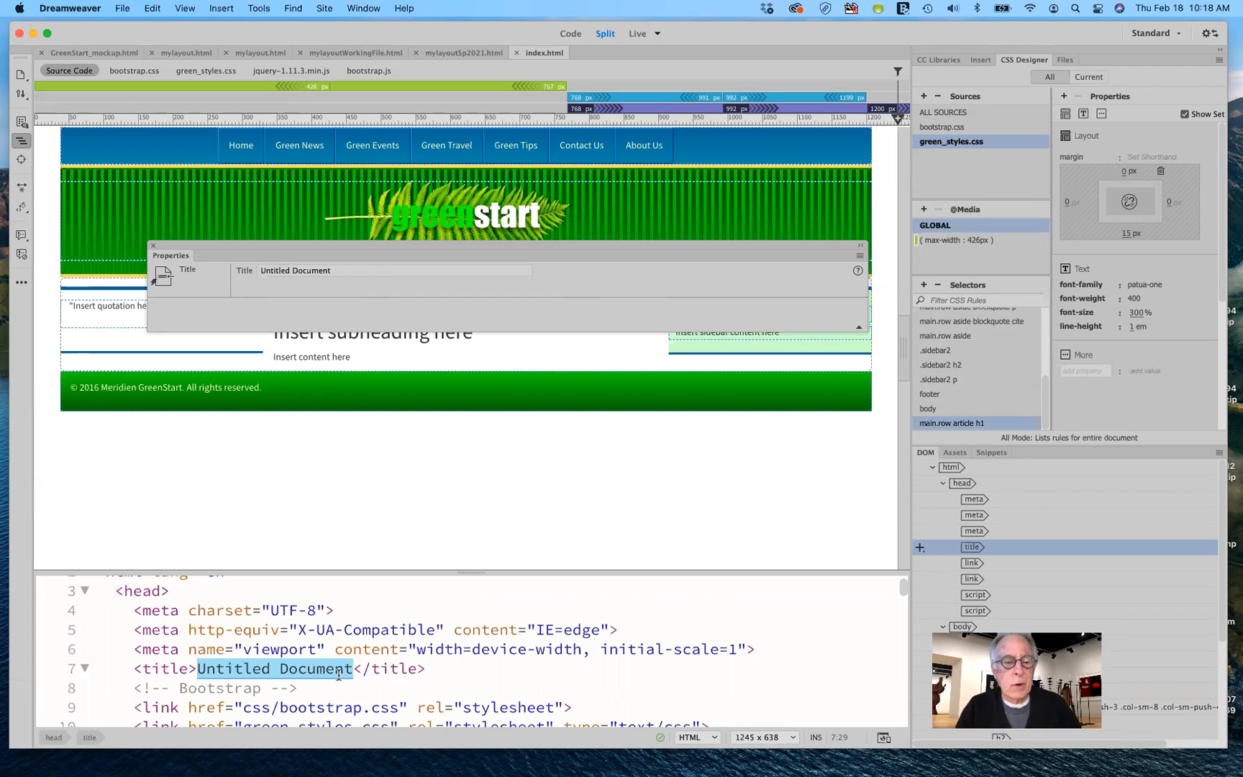
pyautogui.write('a')
pyautogui.press('BackSpace')
pyautogui.write('Art 19')
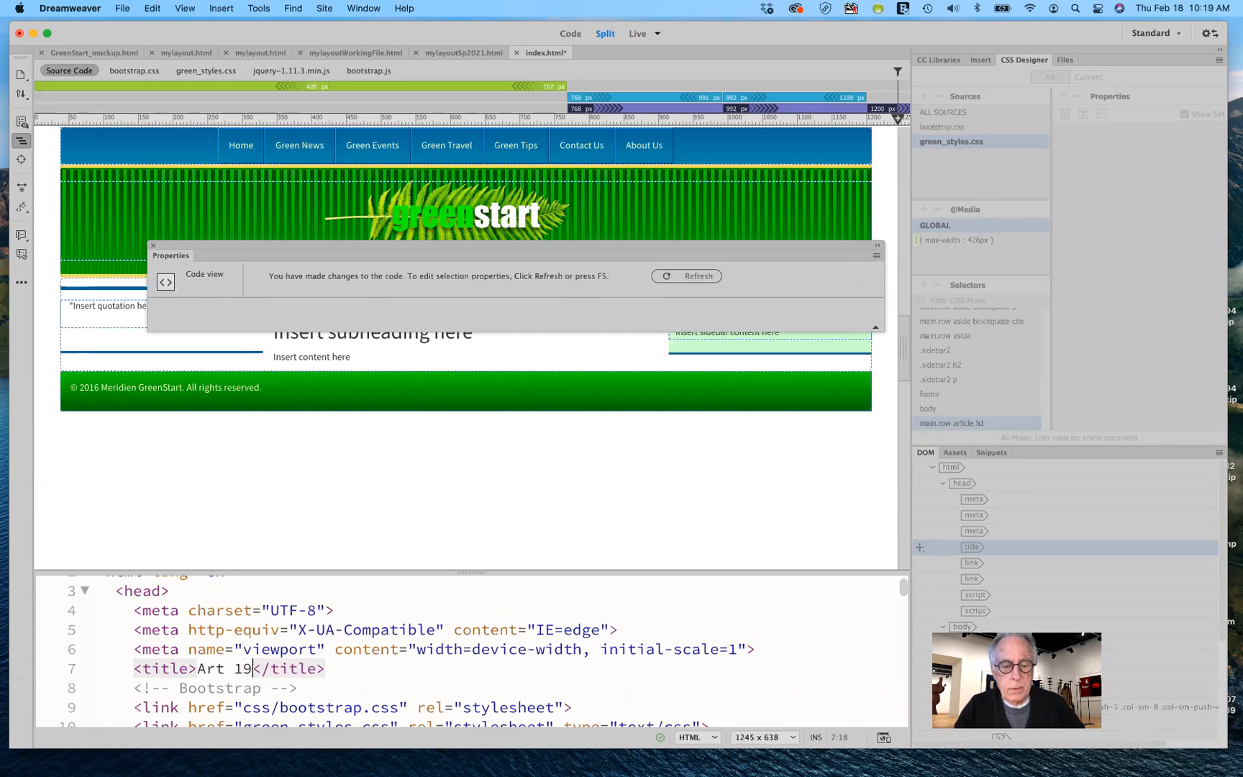
pyautogui.write('6 ')
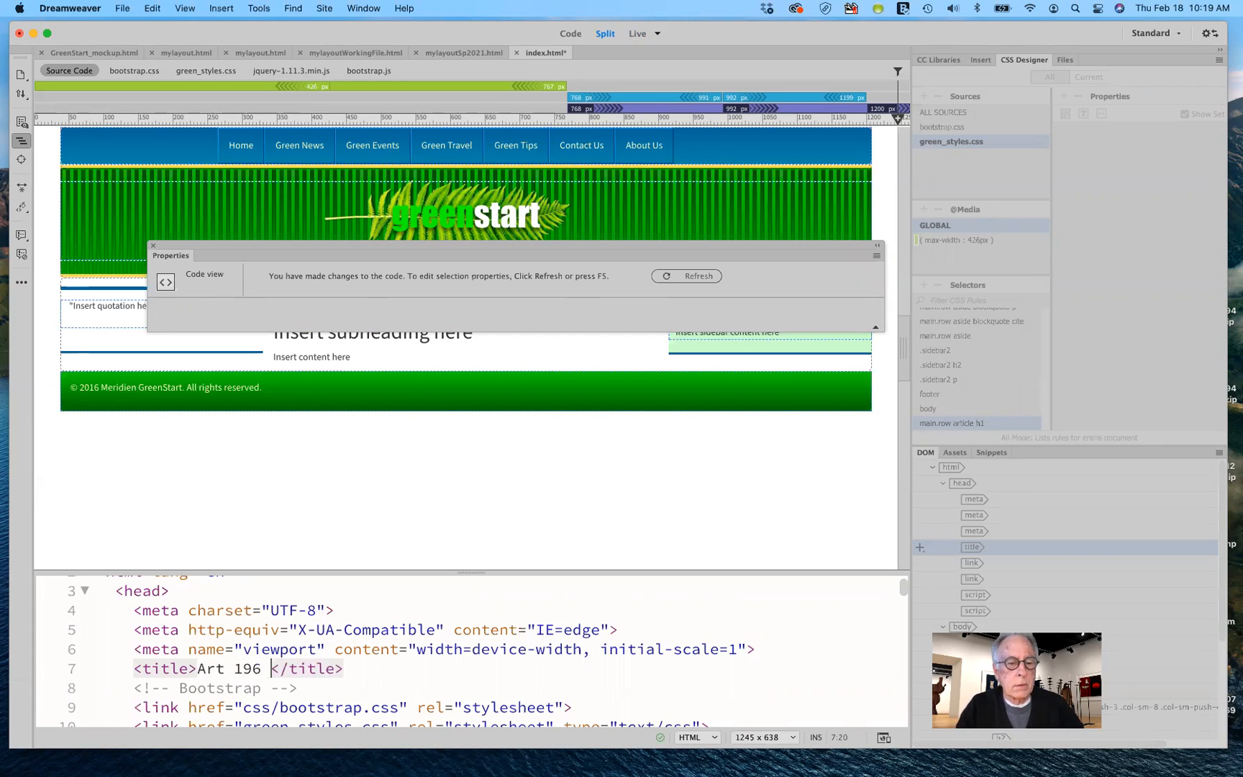
pyautogui.write('-')
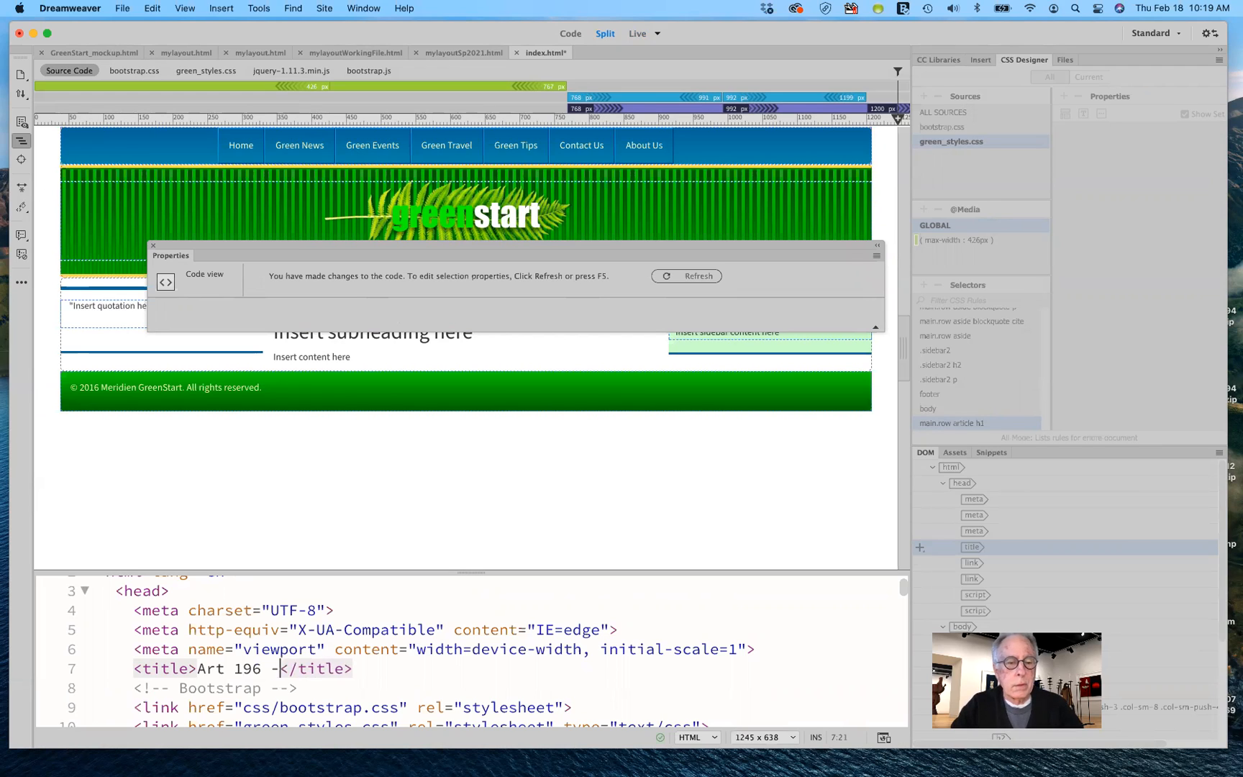
pyautogui.write('Spring')
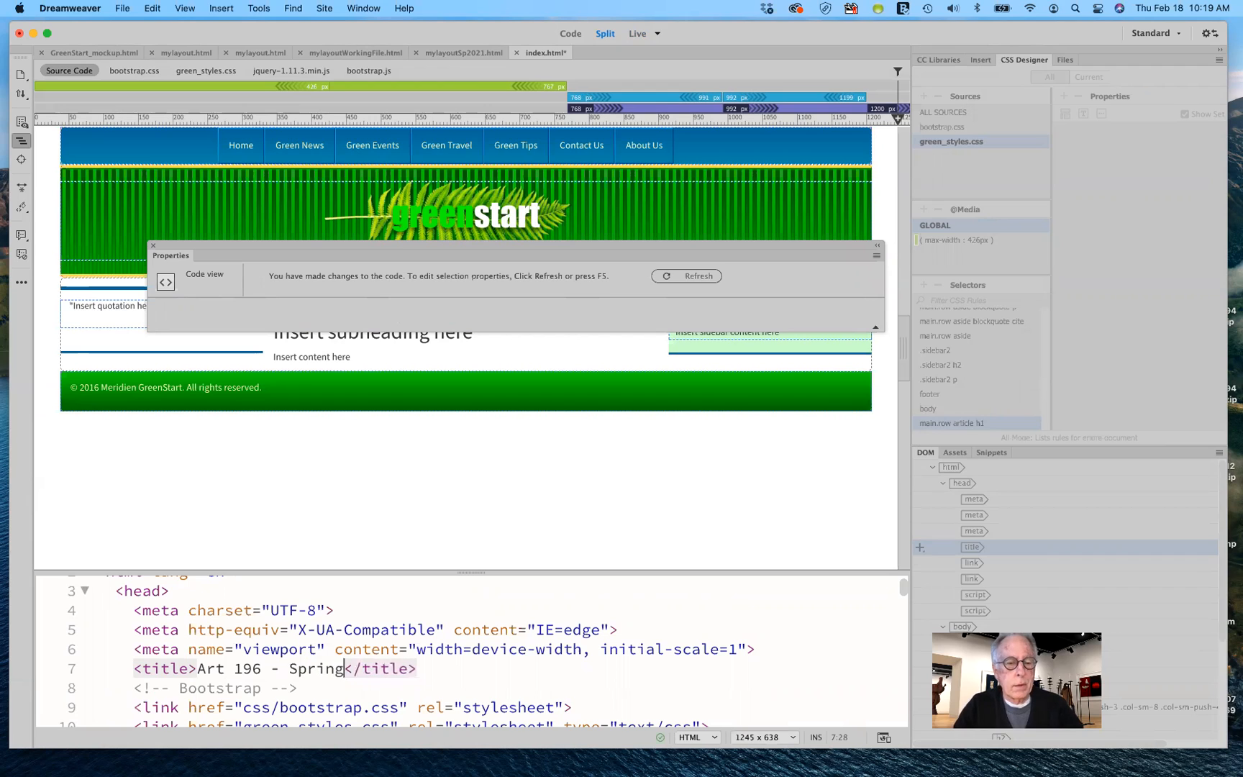
pyautogui.write(' 2')
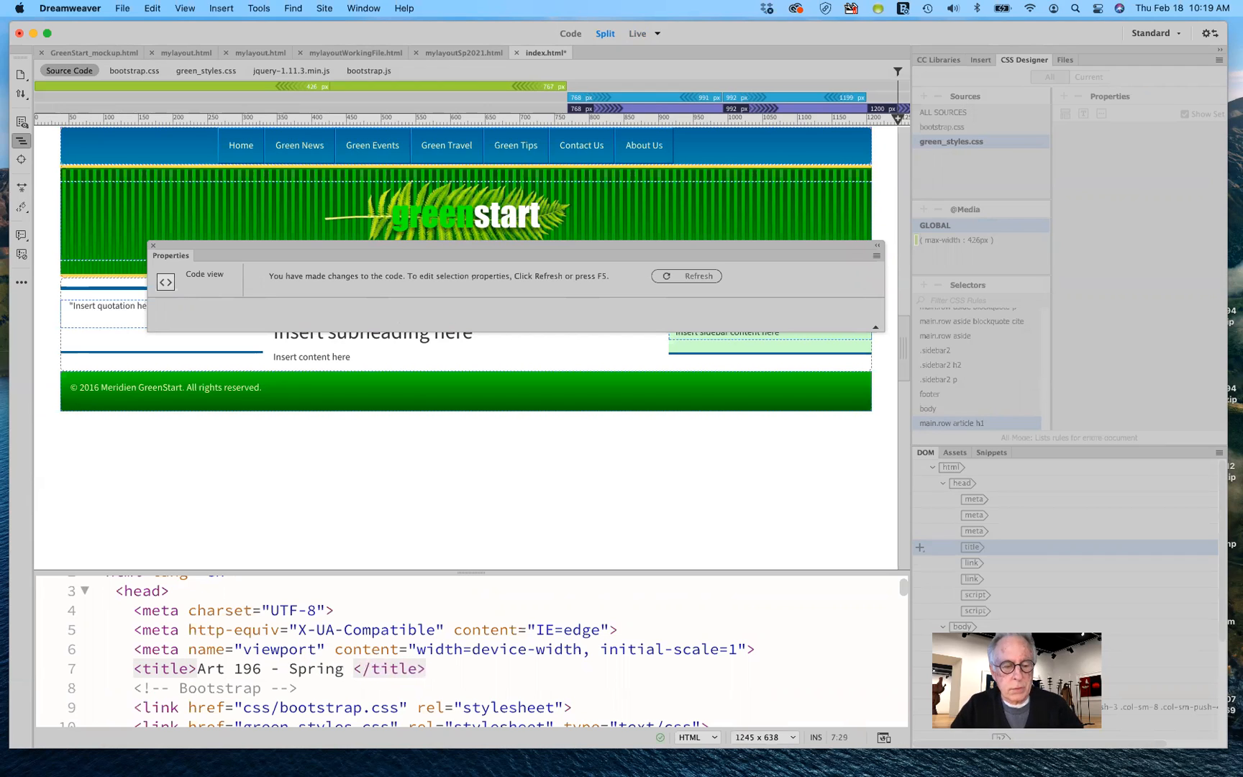
pyautogui.write('021')
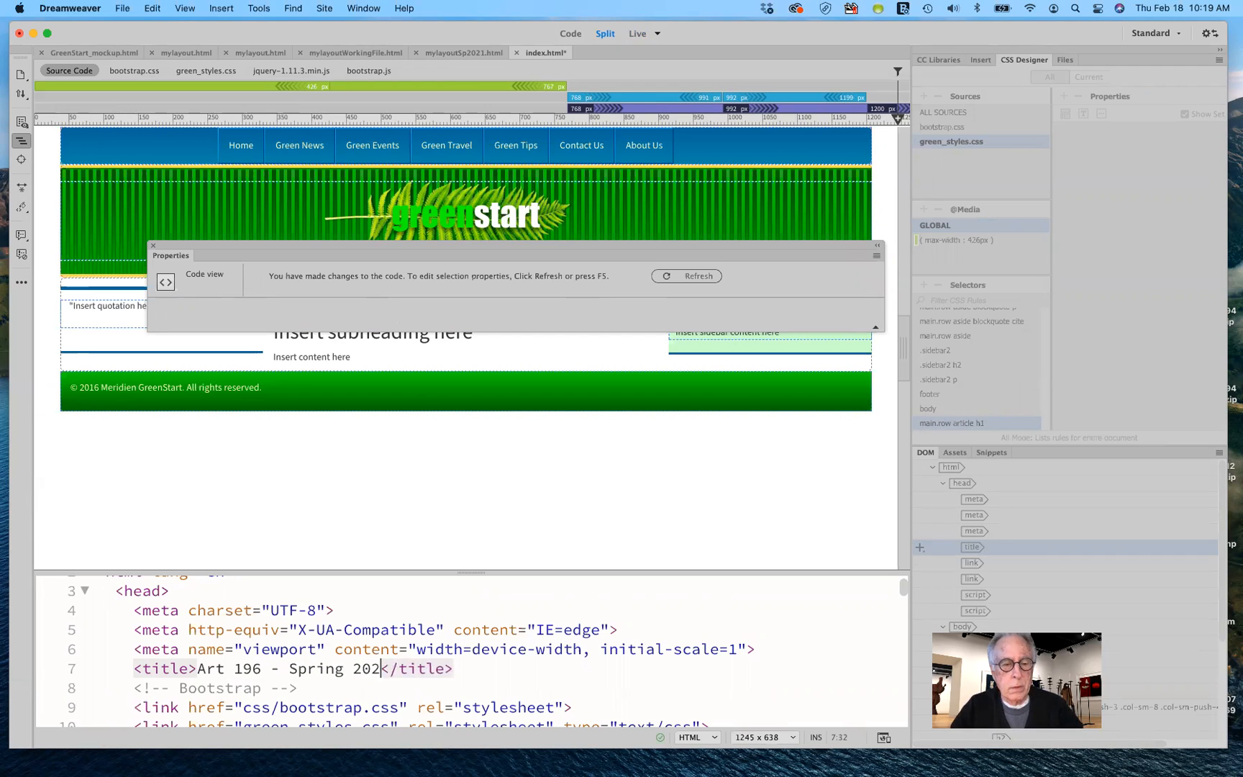
pyautogui.write(' -')
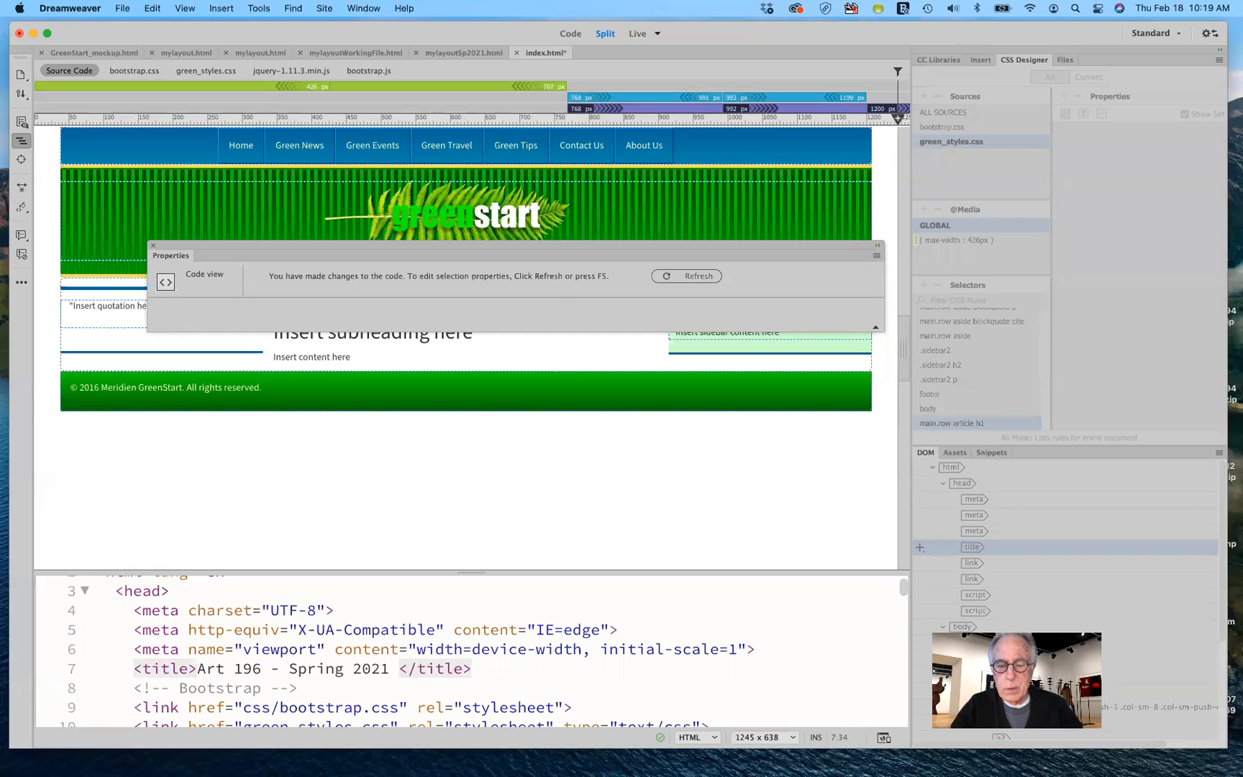
pyautogui.write(' Home')
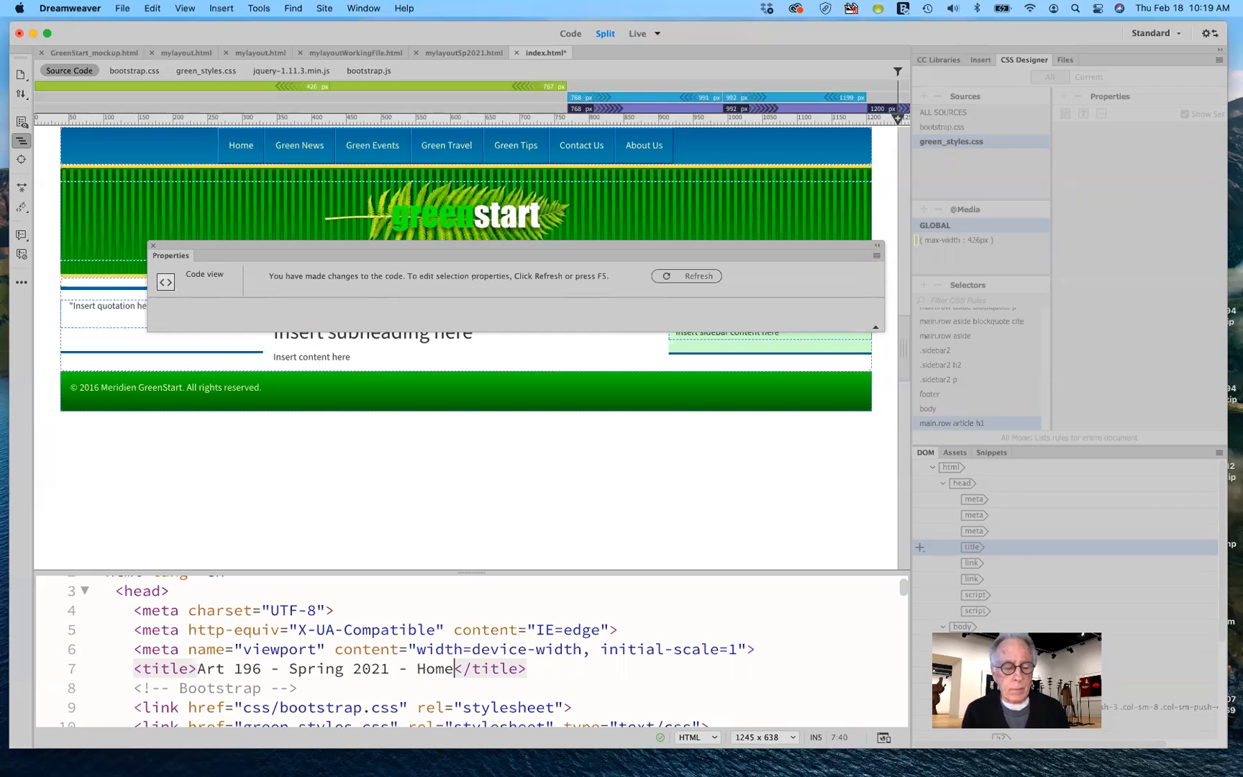
# Step: Save index.html and all other open files, and dock the Properties panel below the document again
pyautogui.press('super+s')
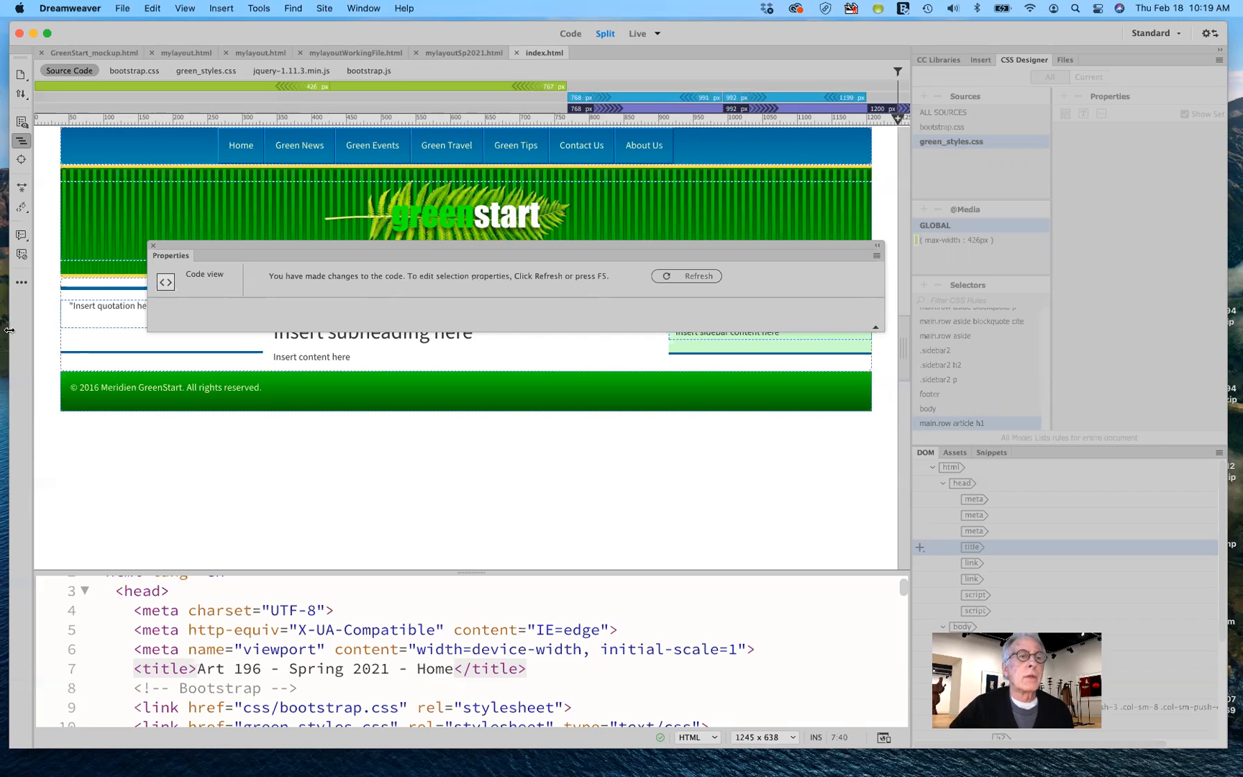
pyautogui.click(124, 9)
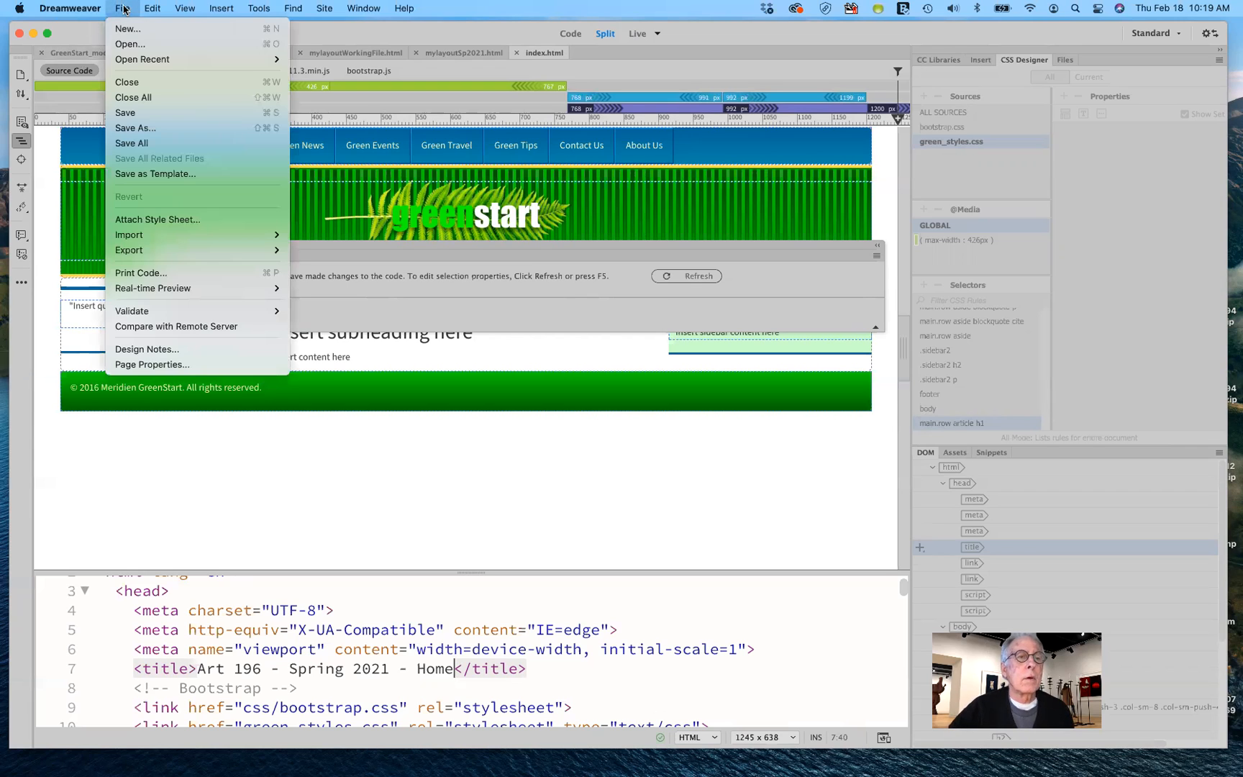
pyautogui.click(141, 144)
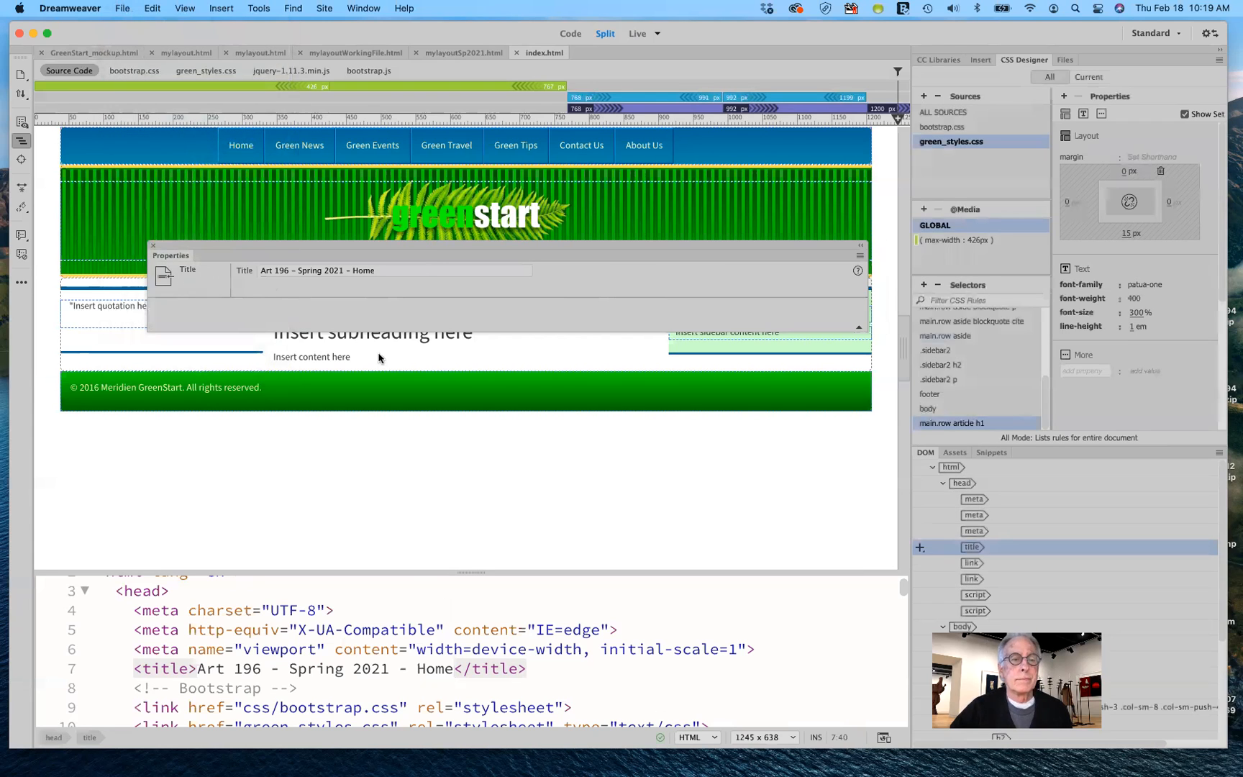
pyautogui.moveTo(419, 258); pyautogui.dragTo(315, 748)
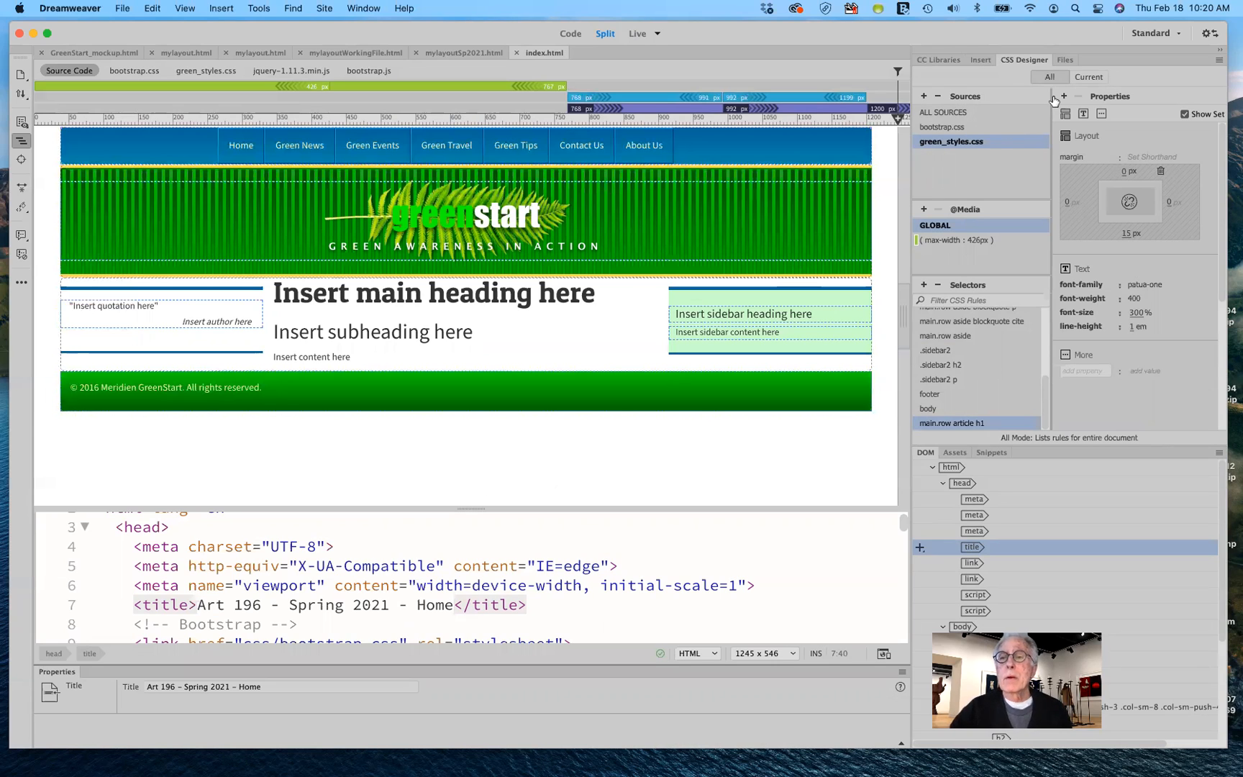
# Step: Examine the art196Spring2021 site files in the expanded local and remote server view, and collapse it again
pyautogui.click(1064, 61)
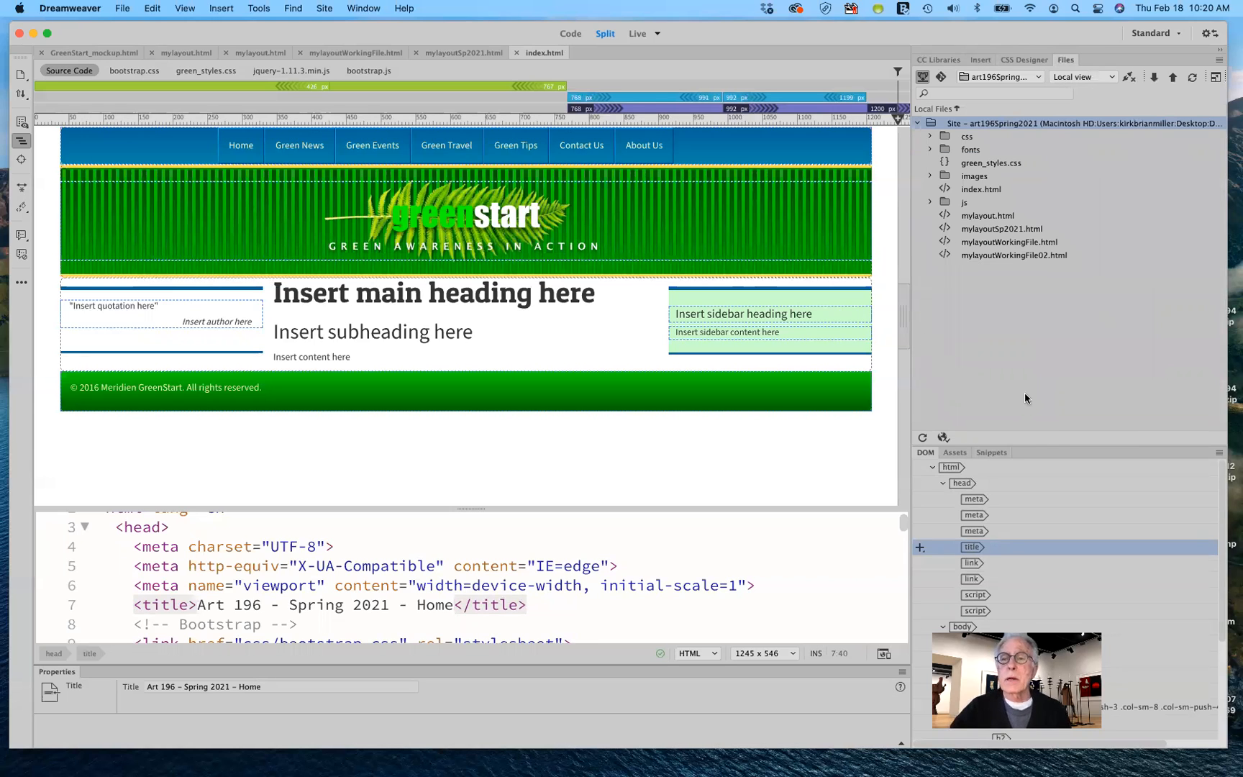
pyautogui.click(1214, 77)
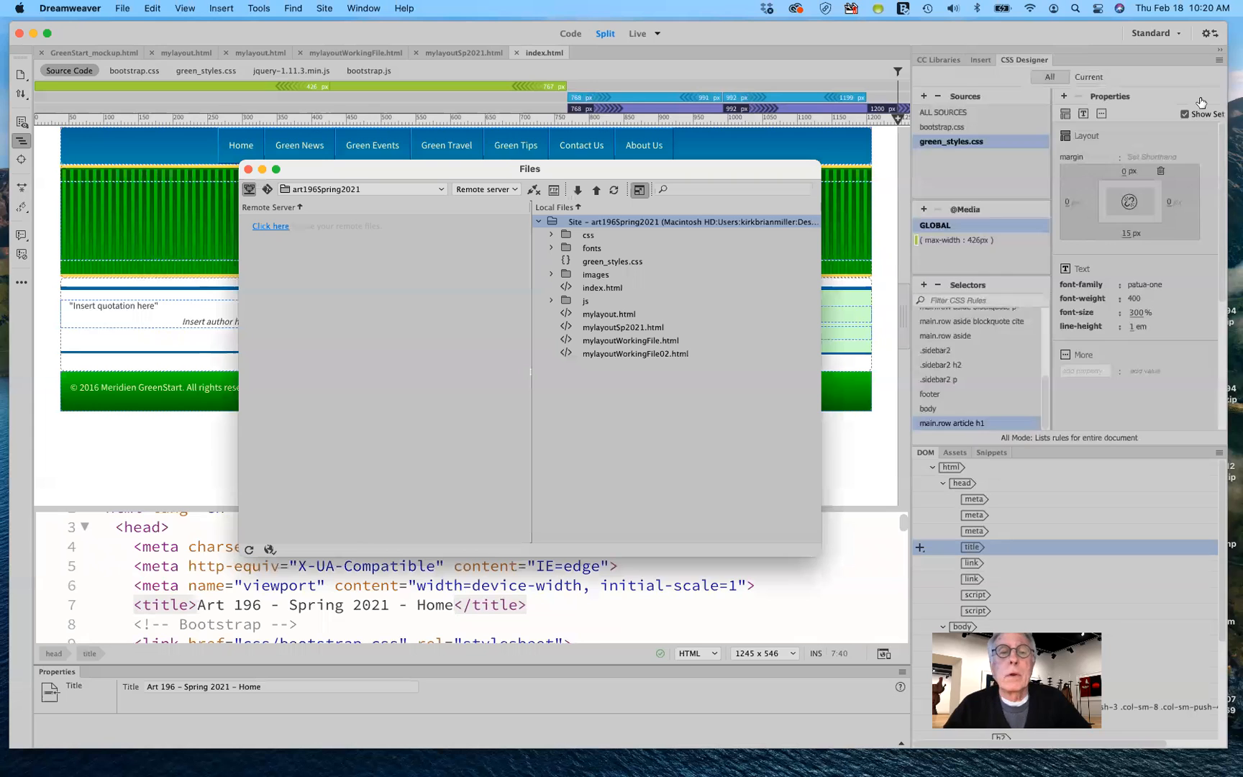
pyautogui.moveTo(548, 176); pyautogui.dragTo(531, 208)
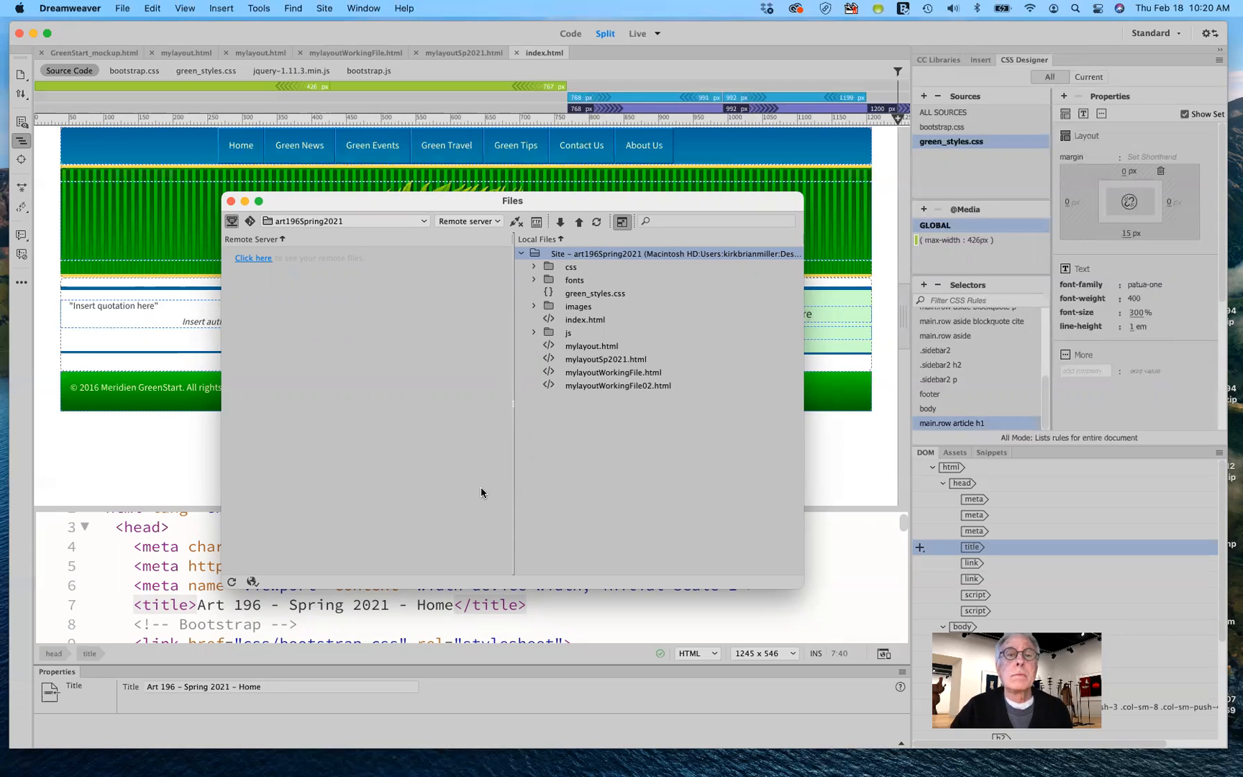
pyautogui.moveTo(473, 207)
pyautogui.mouseDown()
pyautogui.moveTo(471, 218)
pyautogui.moveTo(461, 203)
pyautogui.moveTo(468, 215)
pyautogui.mouseUp()
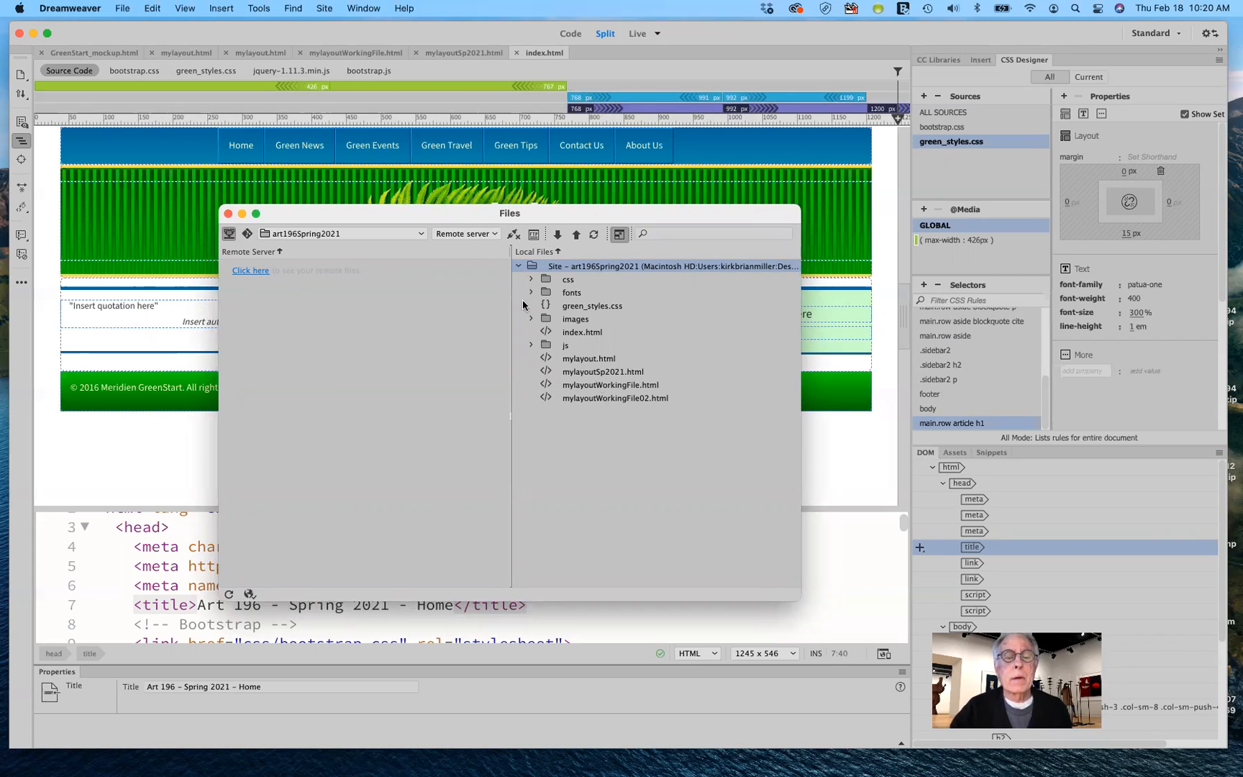
pyautogui.moveTo(475, 220)
pyautogui.mouseDown()
pyautogui.moveTo(498, 272)
pyautogui.moveTo(493, 230)
pyautogui.mouseUp()
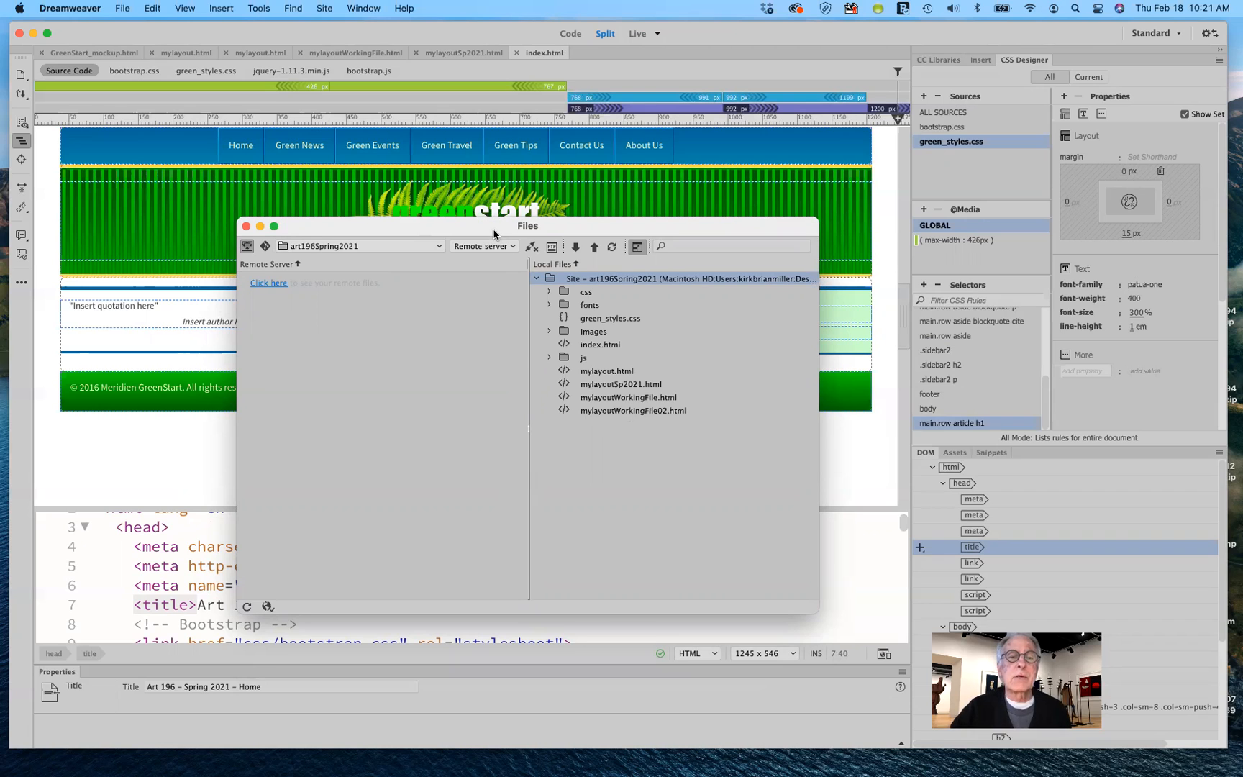
pyautogui.click(246, 226)
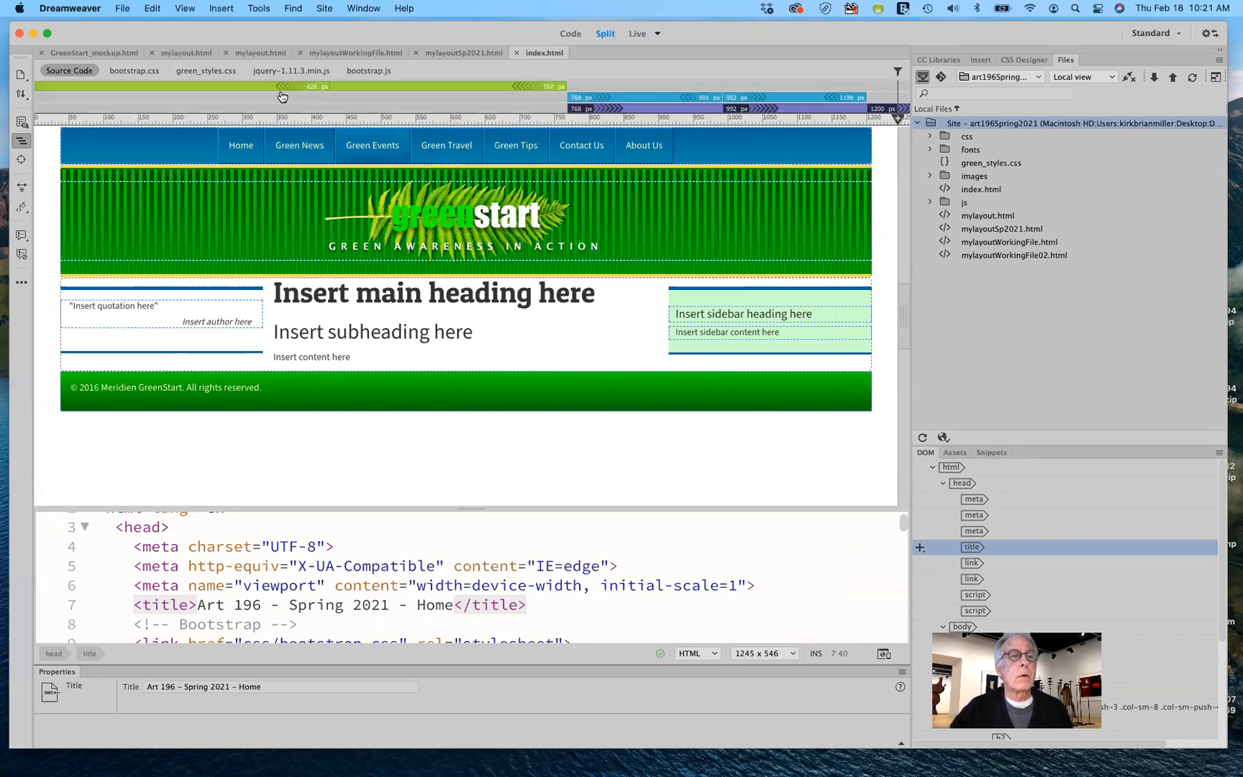
pyautogui.click(124, 9)
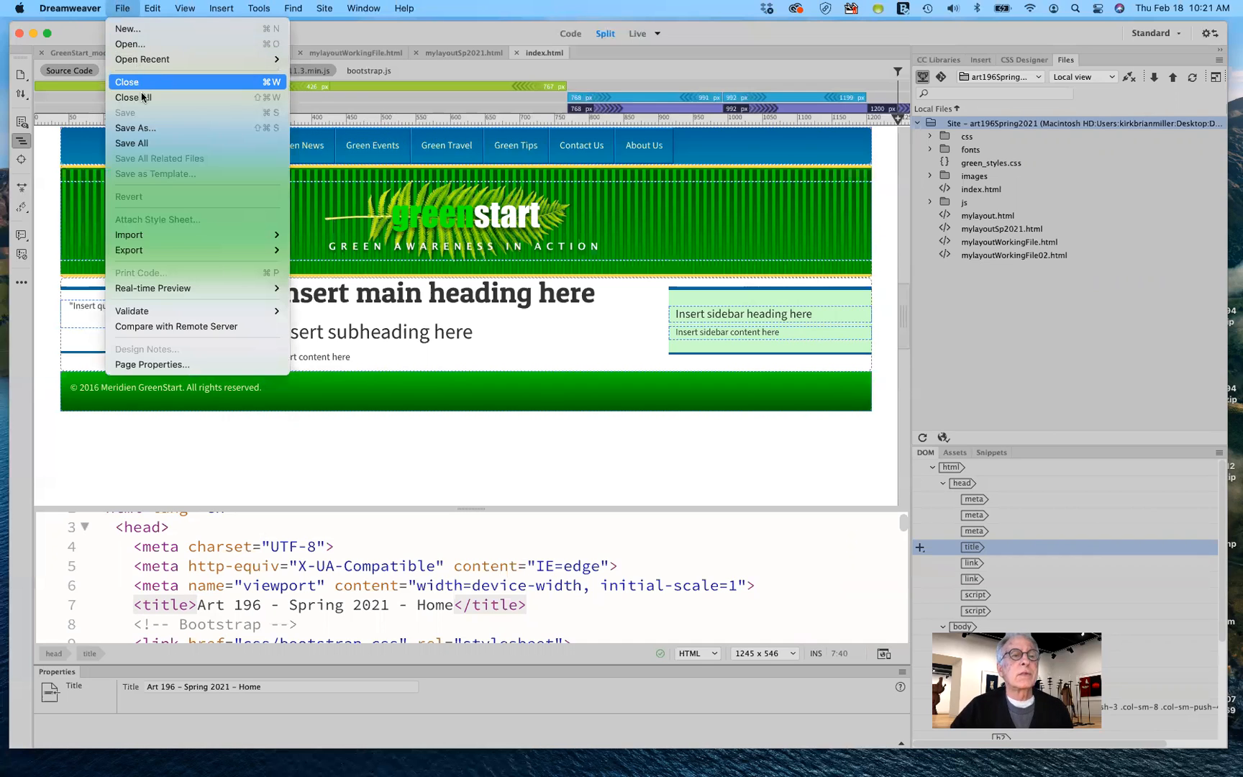
pyautogui.click(142, 129)
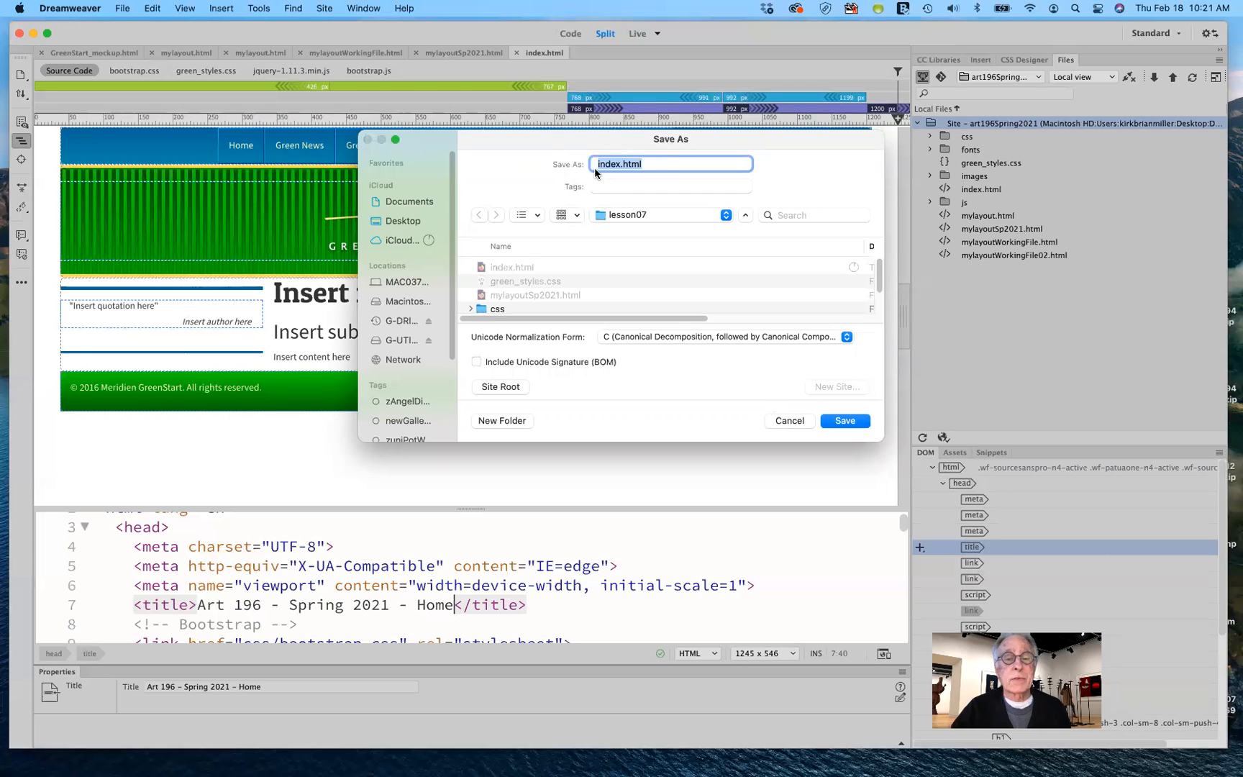
pyautogui.click(787, 420)
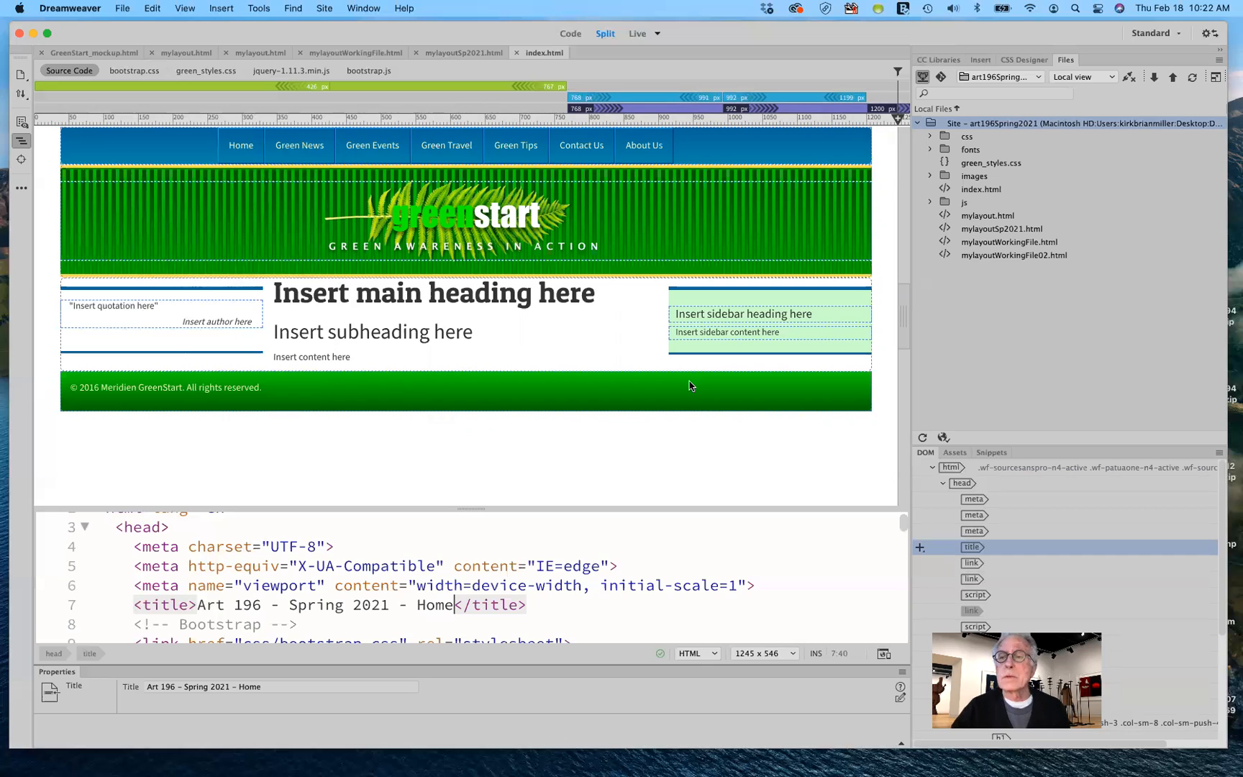
# Step: Connect to the remote server in the expanded local and remote view of art196Spring2021 and open the remote htdocs folder
pyautogui.click(1214, 78)
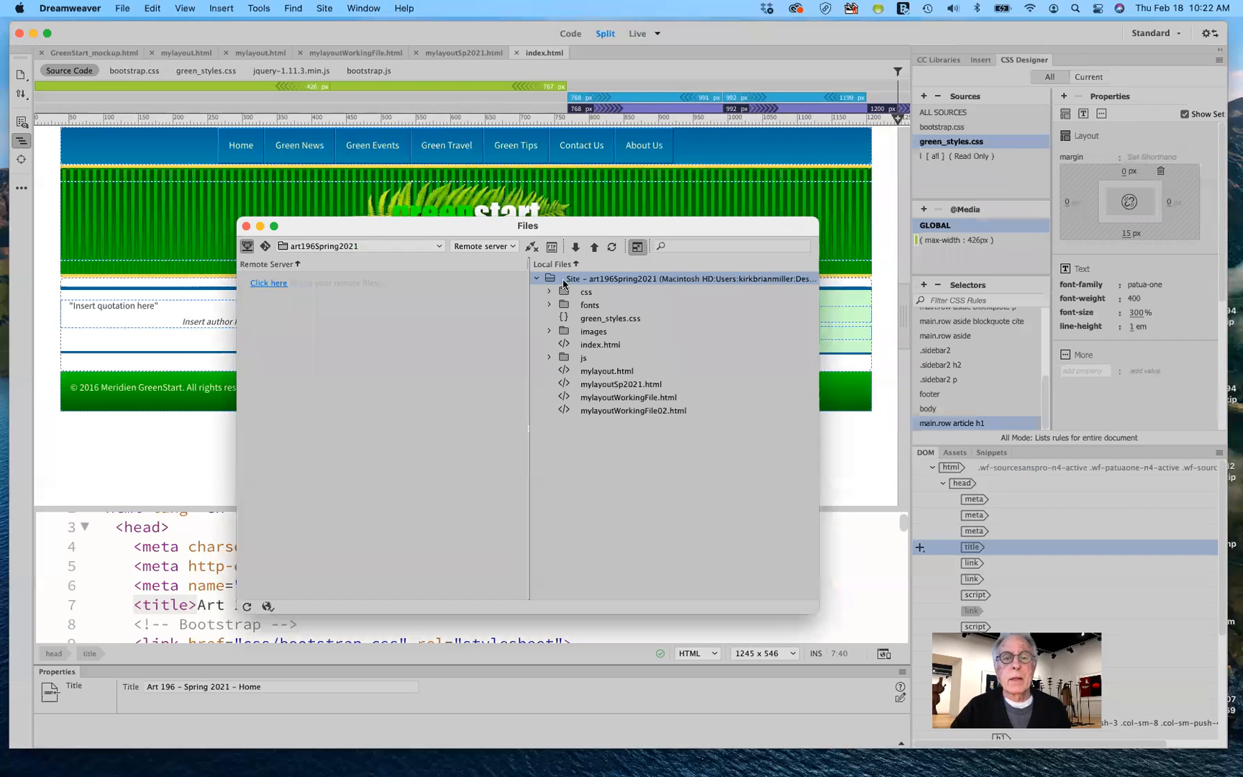
pyautogui.moveTo(600, 222); pyautogui.dragTo(594, 184)
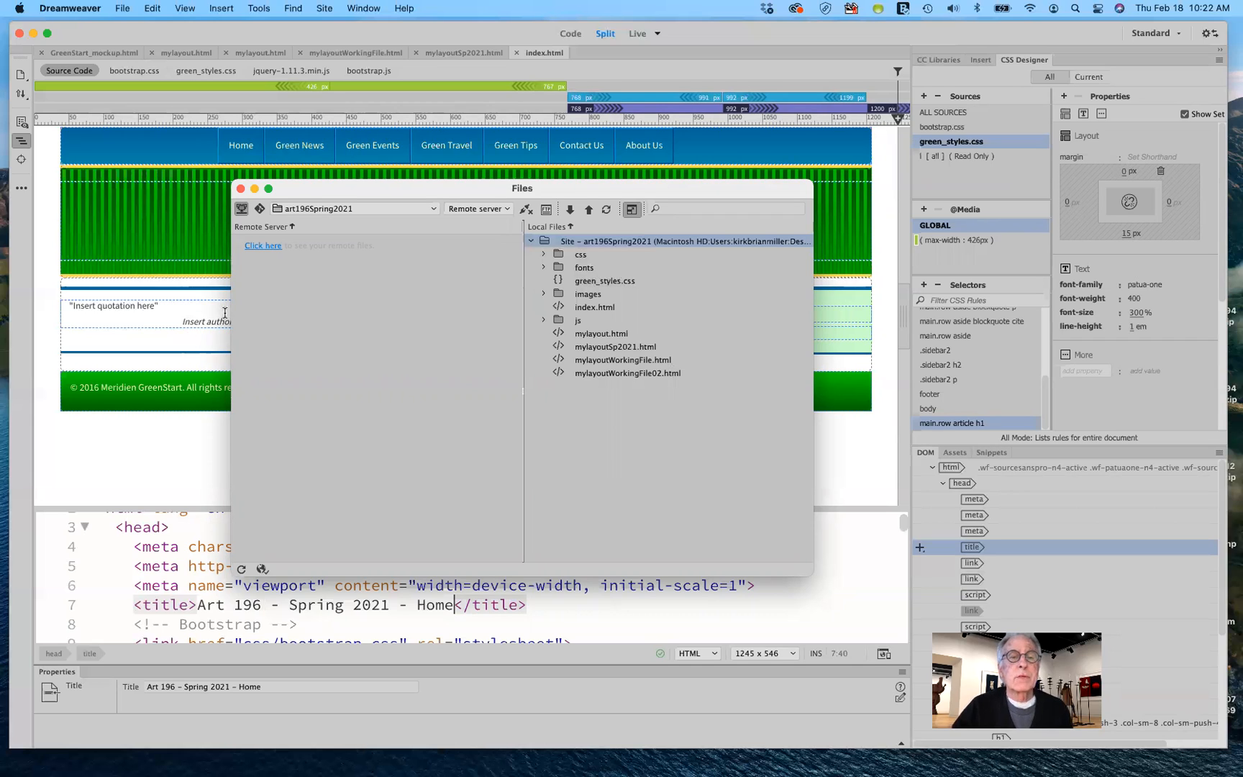
pyautogui.click(524, 210)
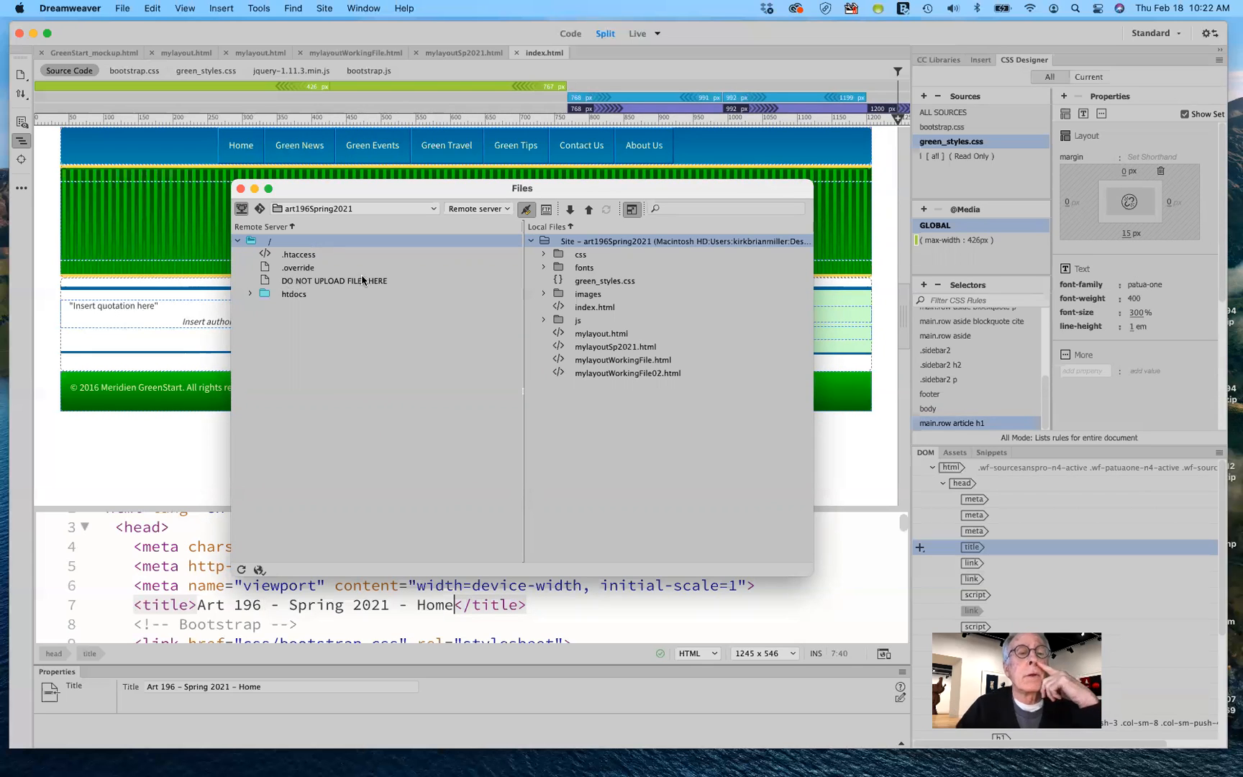
pyautogui.click(251, 293)
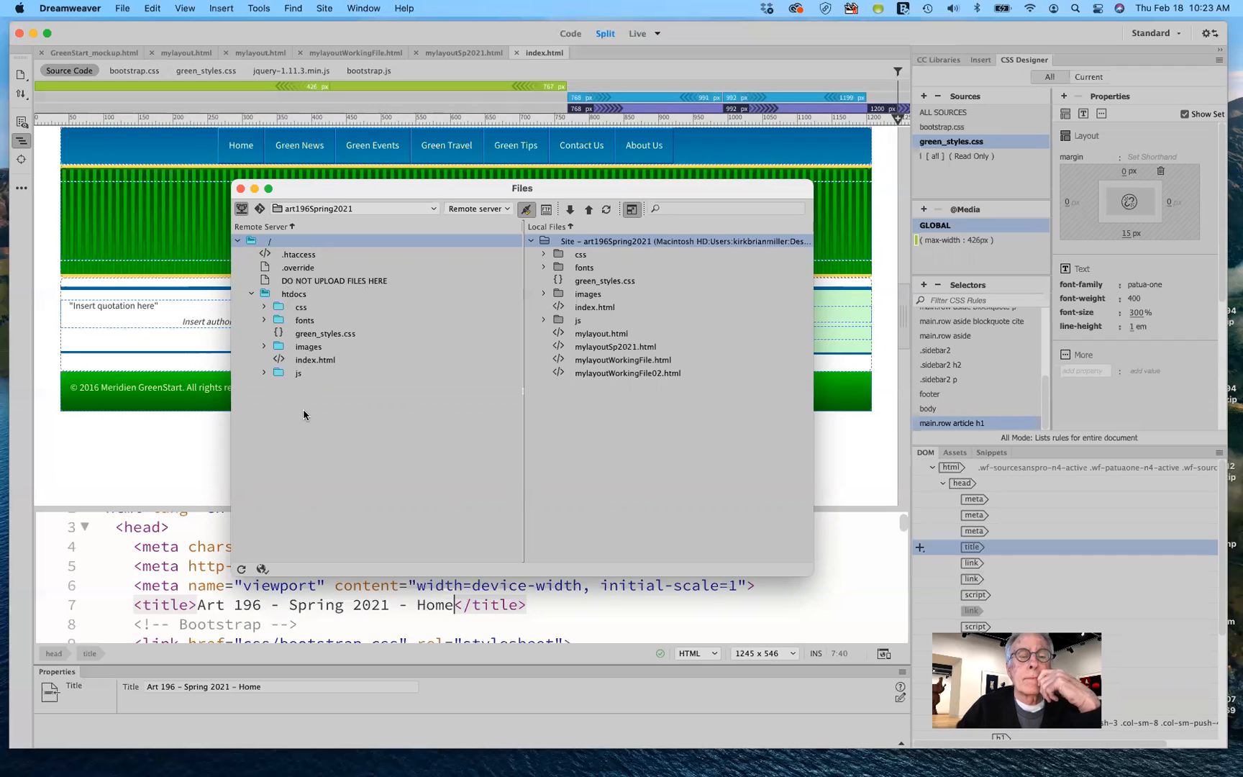
# Step: Delete the css, fonts, images and js folders, green_styles.css and index.html from the remote htdocs folder
pyautogui.click(275, 310)
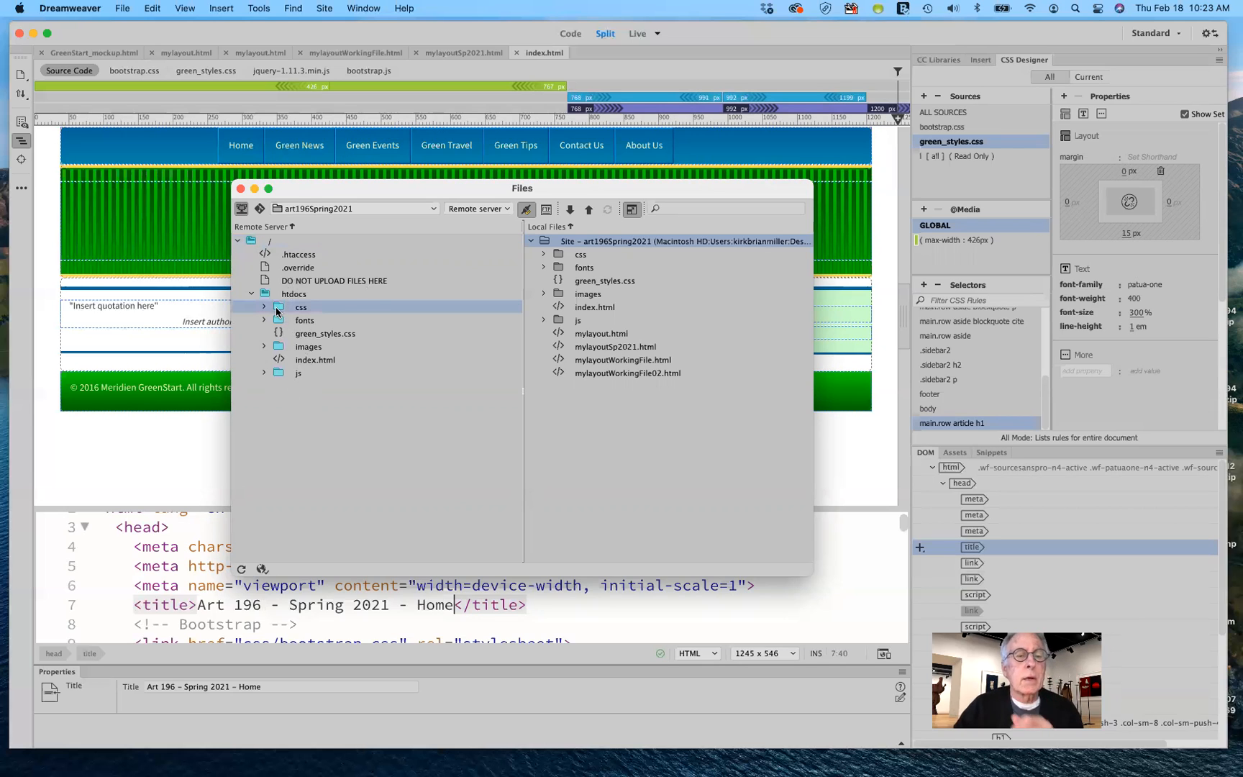
pyautogui.keyDown('shift'); pyautogui.click(278, 373); pyautogui.keyUp('shift')
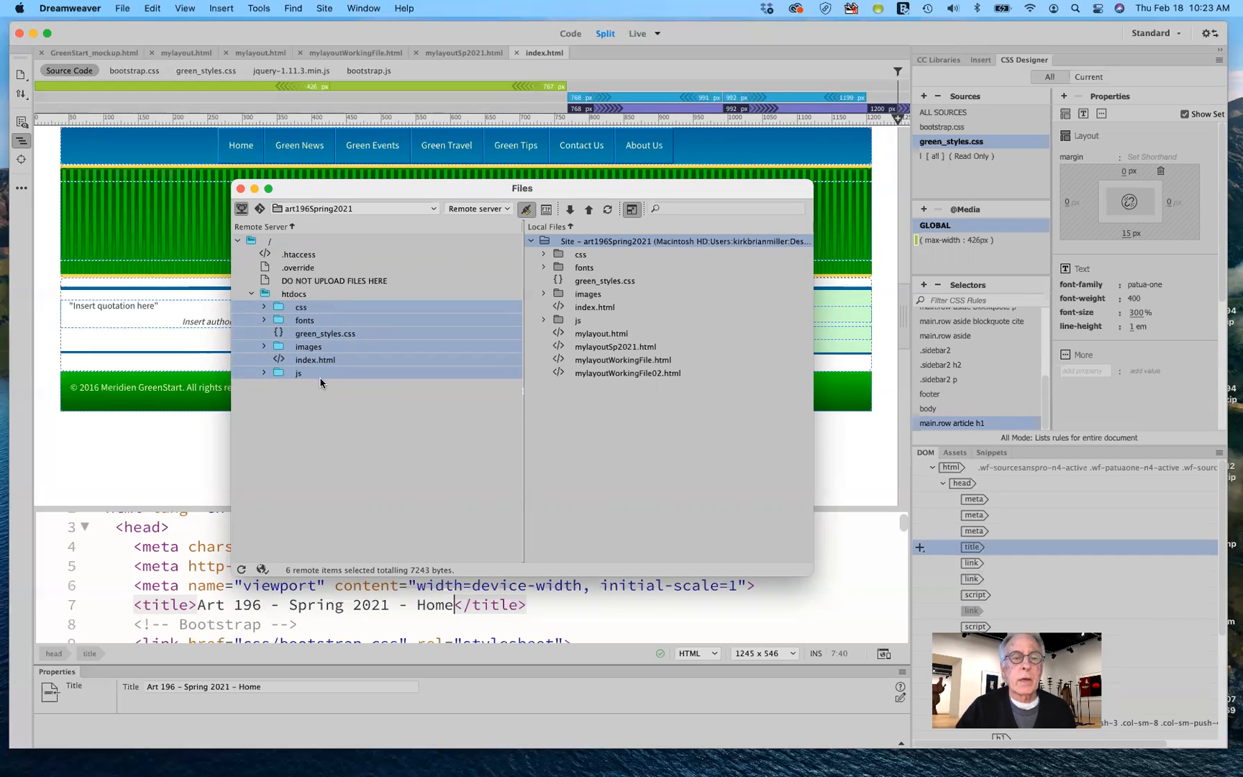
pyautogui.press('Delete')
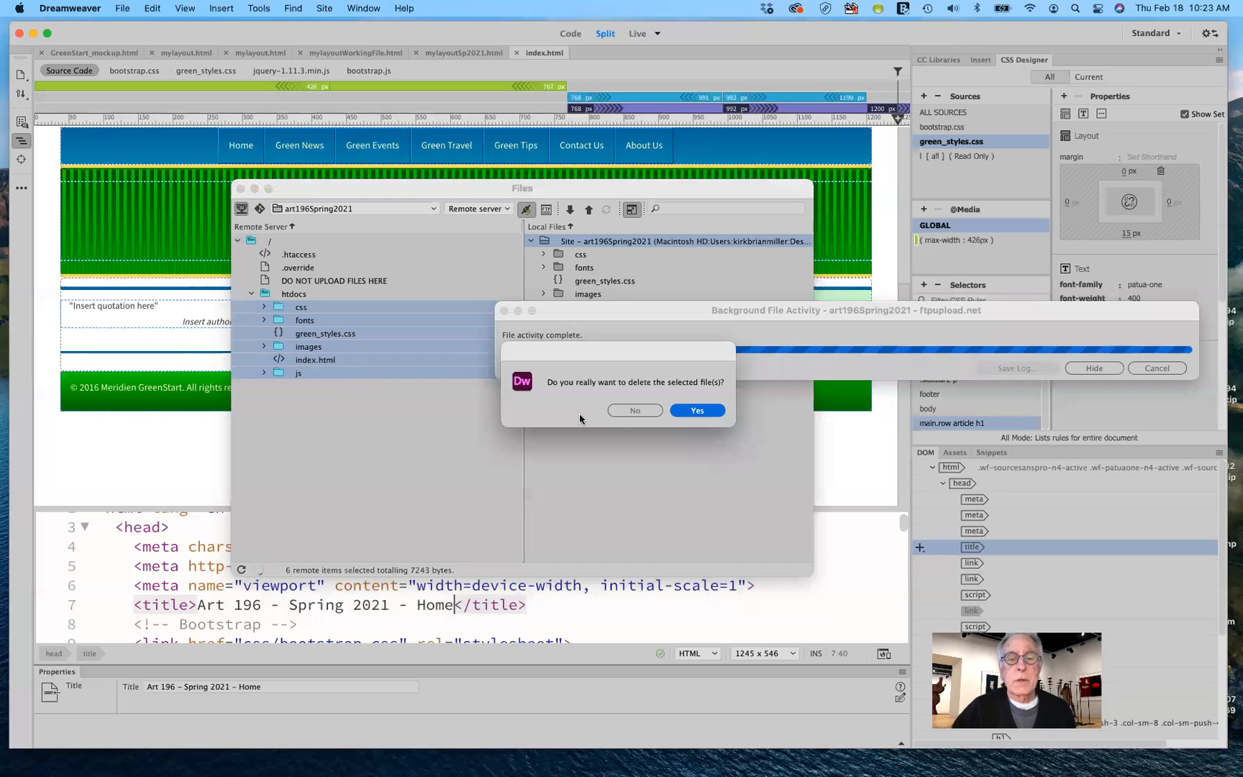
pyautogui.click(695, 411)
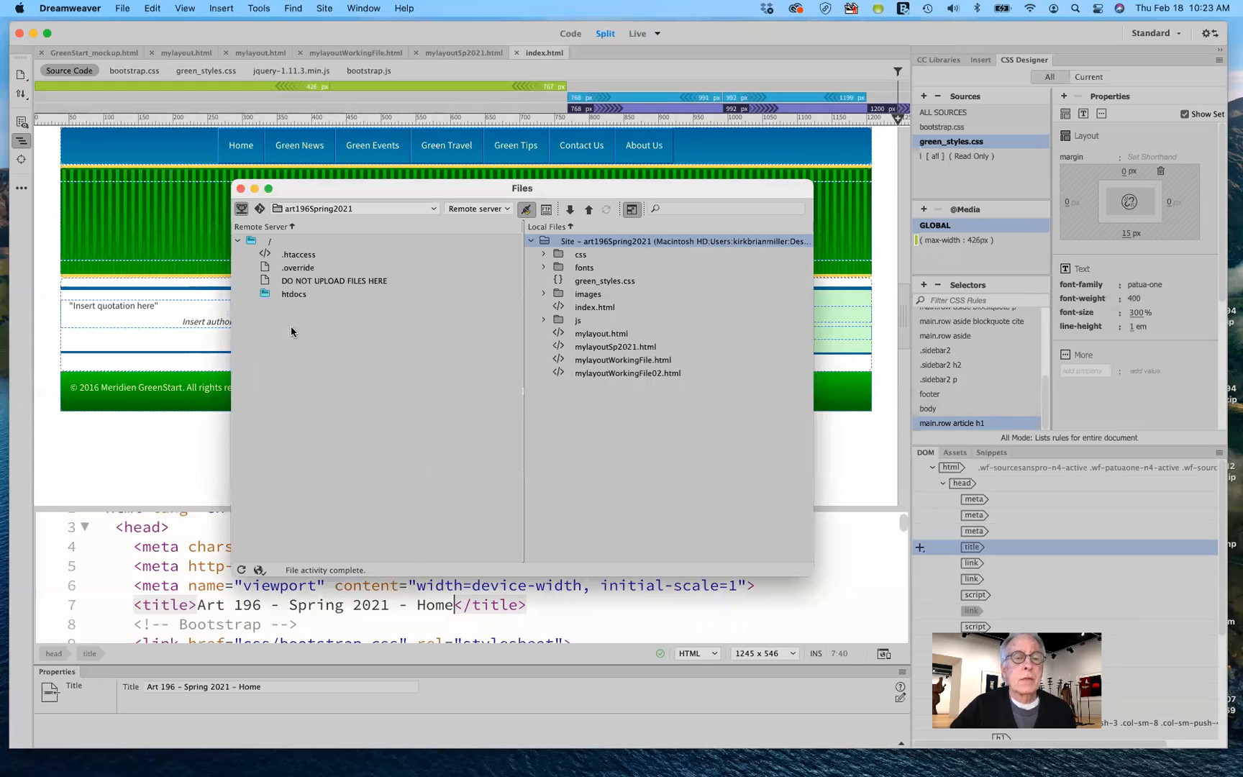
# Step: Check the emptied remote htdocs folder and examine the contents of the local css and fonts folders
pyautogui.click(264, 293)
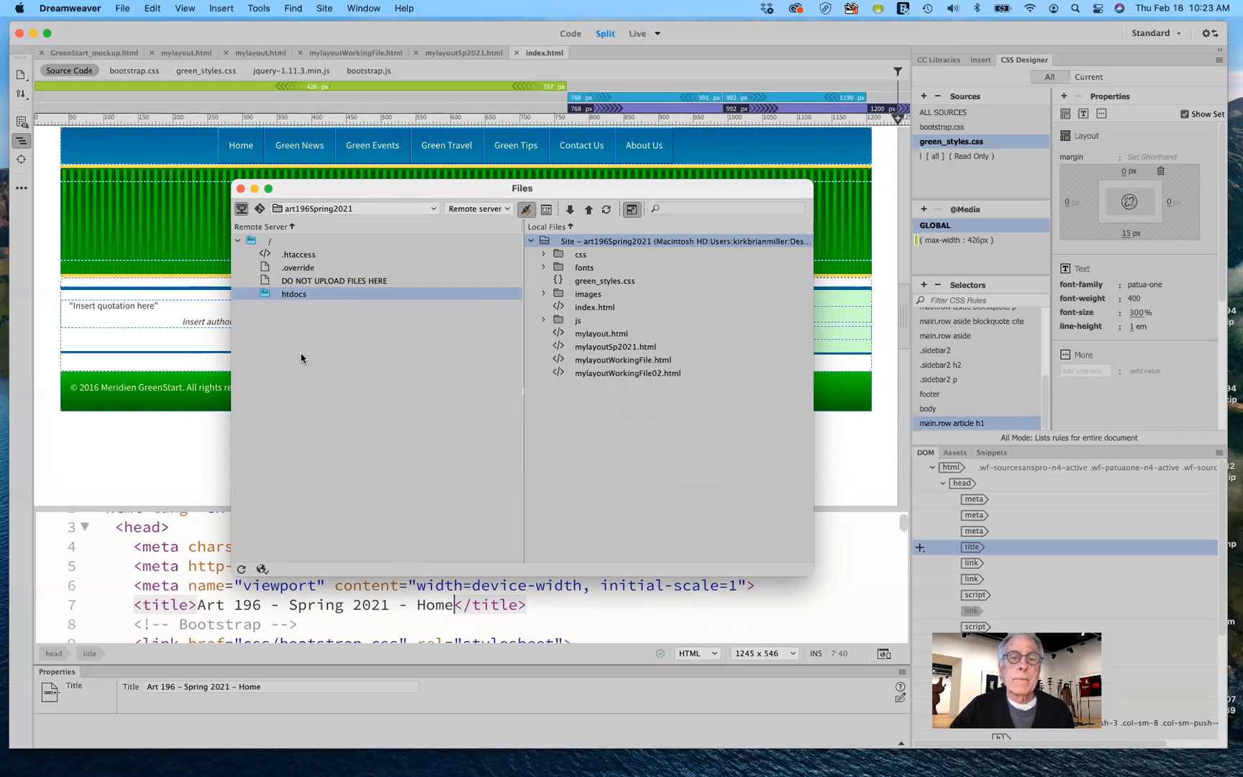
pyautogui.click(544, 255)
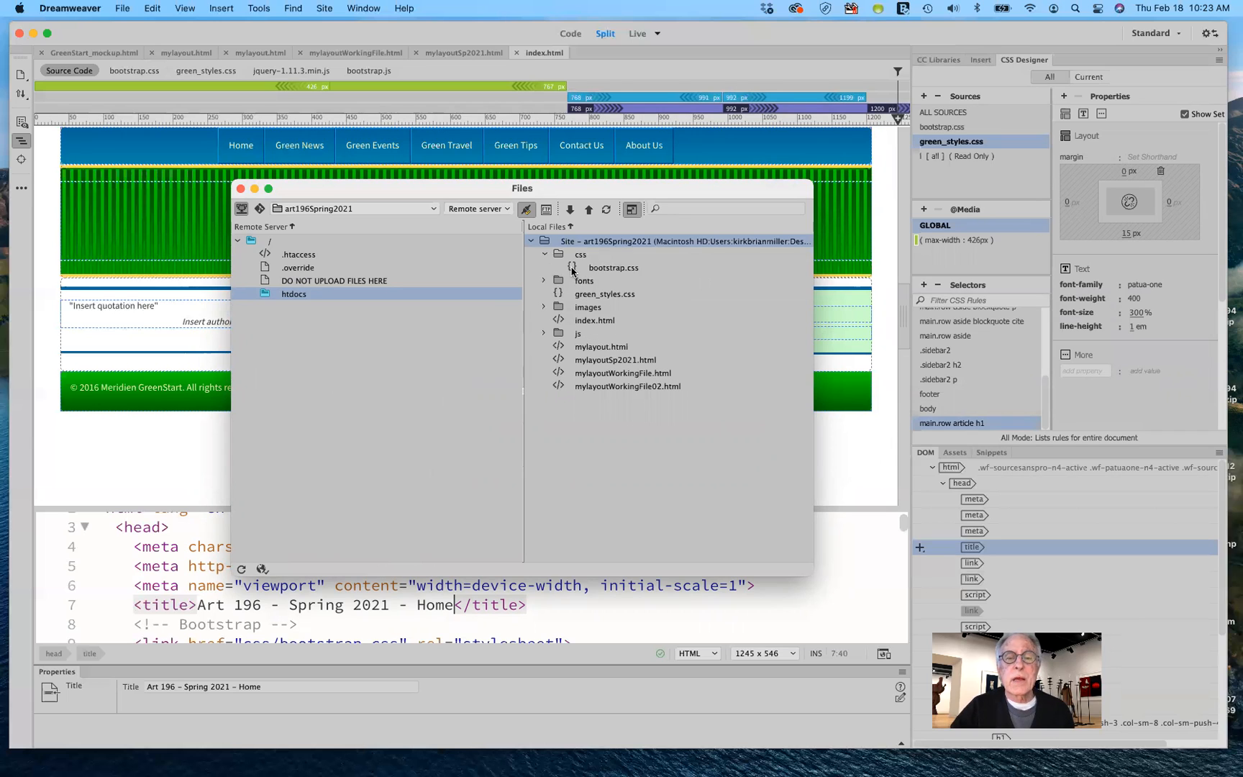
pyautogui.click(544, 254)
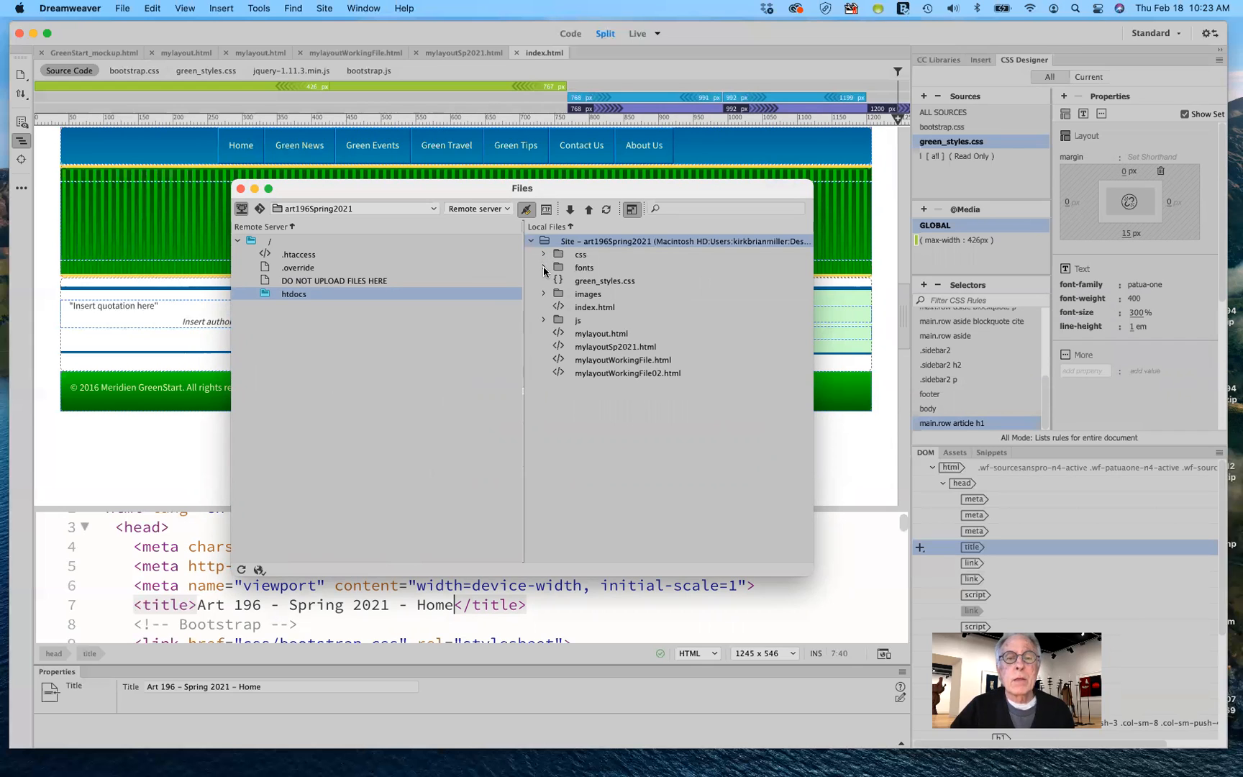
pyautogui.click(543, 267)
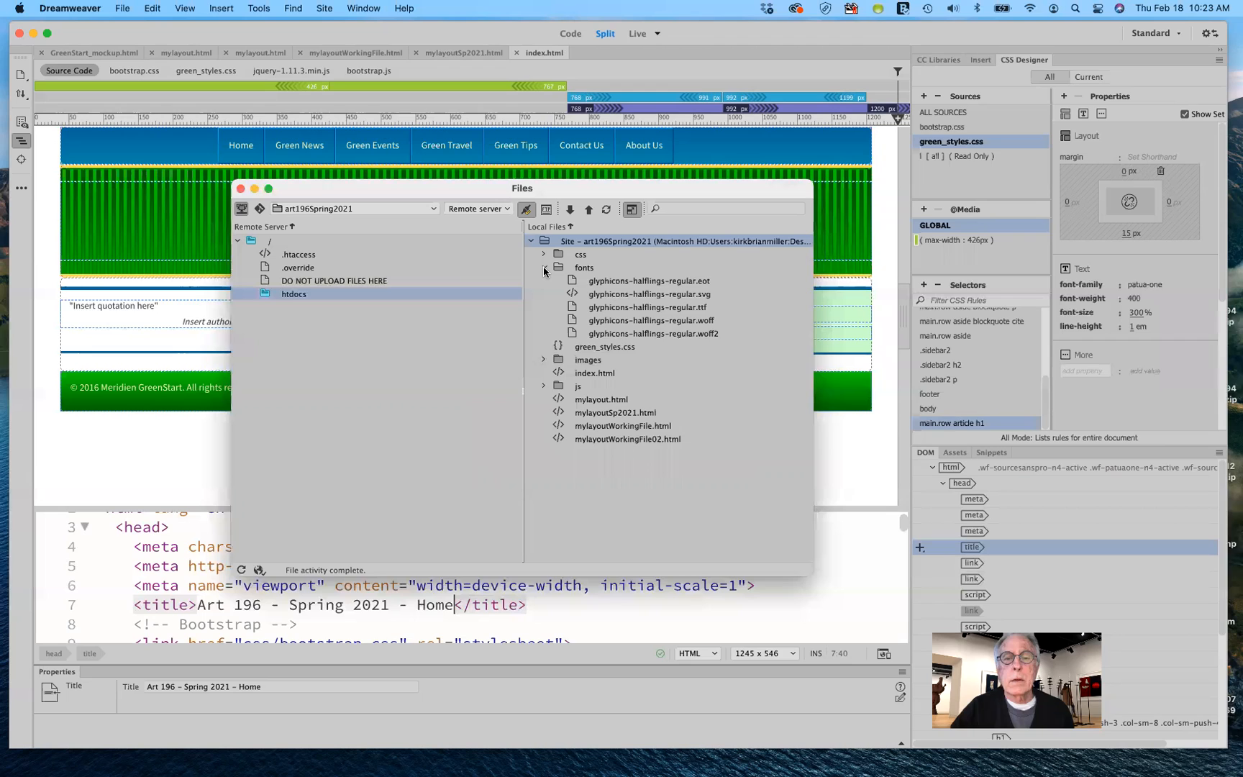
pyautogui.click(545, 268)
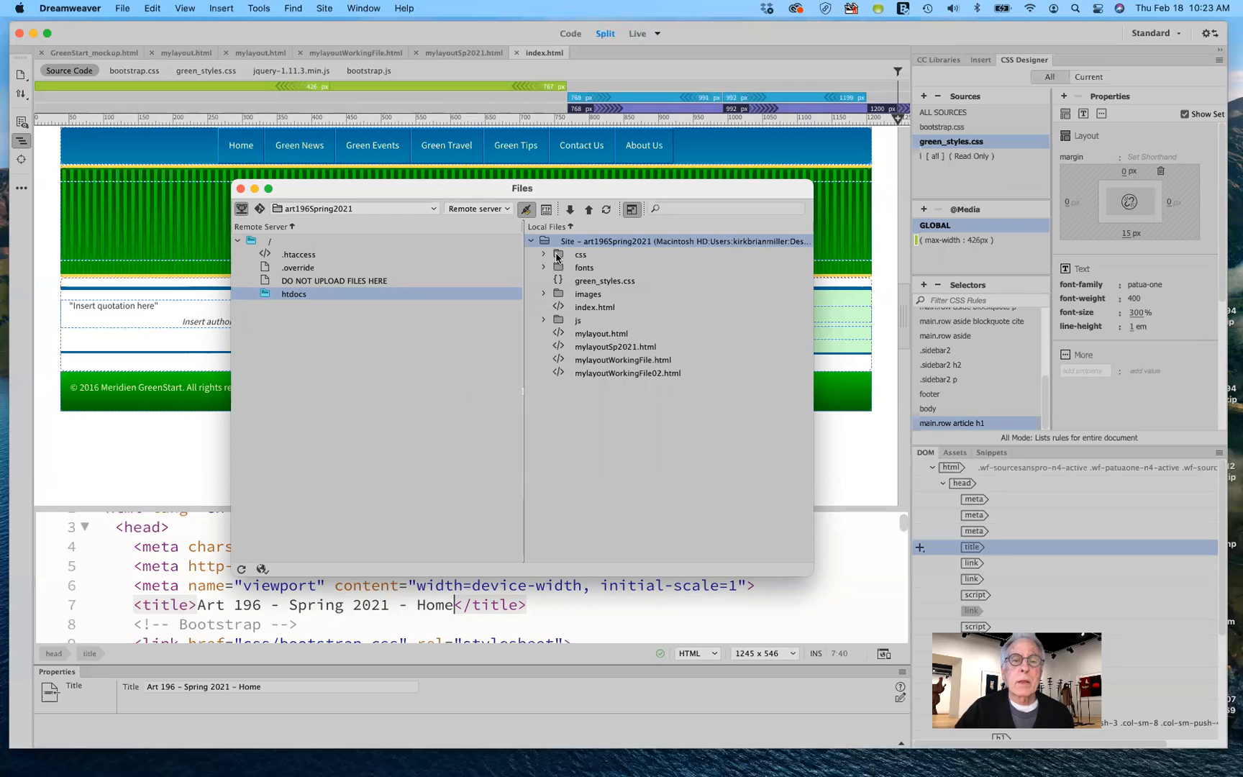
# Step: Upload the local css, fonts and images folders, green_styles.css and index.html to the remote server's htdocs folder
pyautogui.click(557, 255)
pyautogui.moveTo(557, 257); pyautogui.dragTo(268, 298)
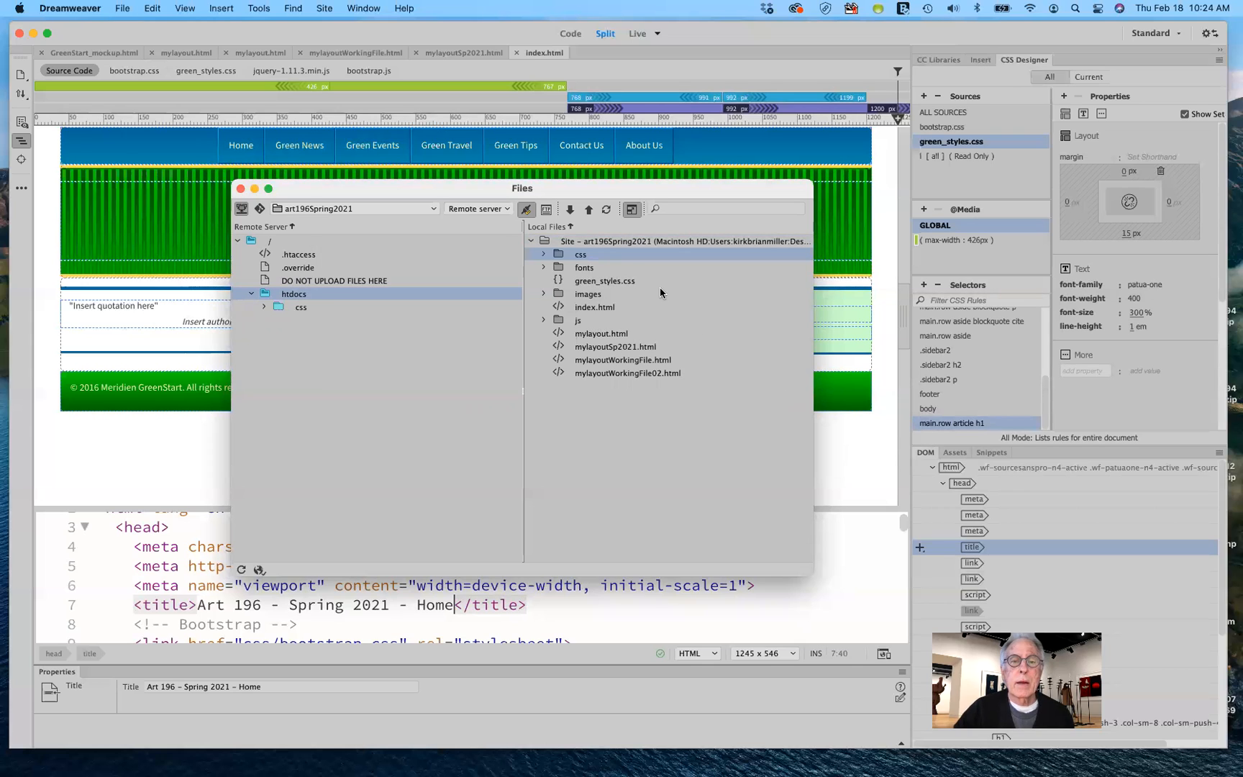
pyautogui.moveTo(559, 269); pyautogui.dragTo(267, 301)
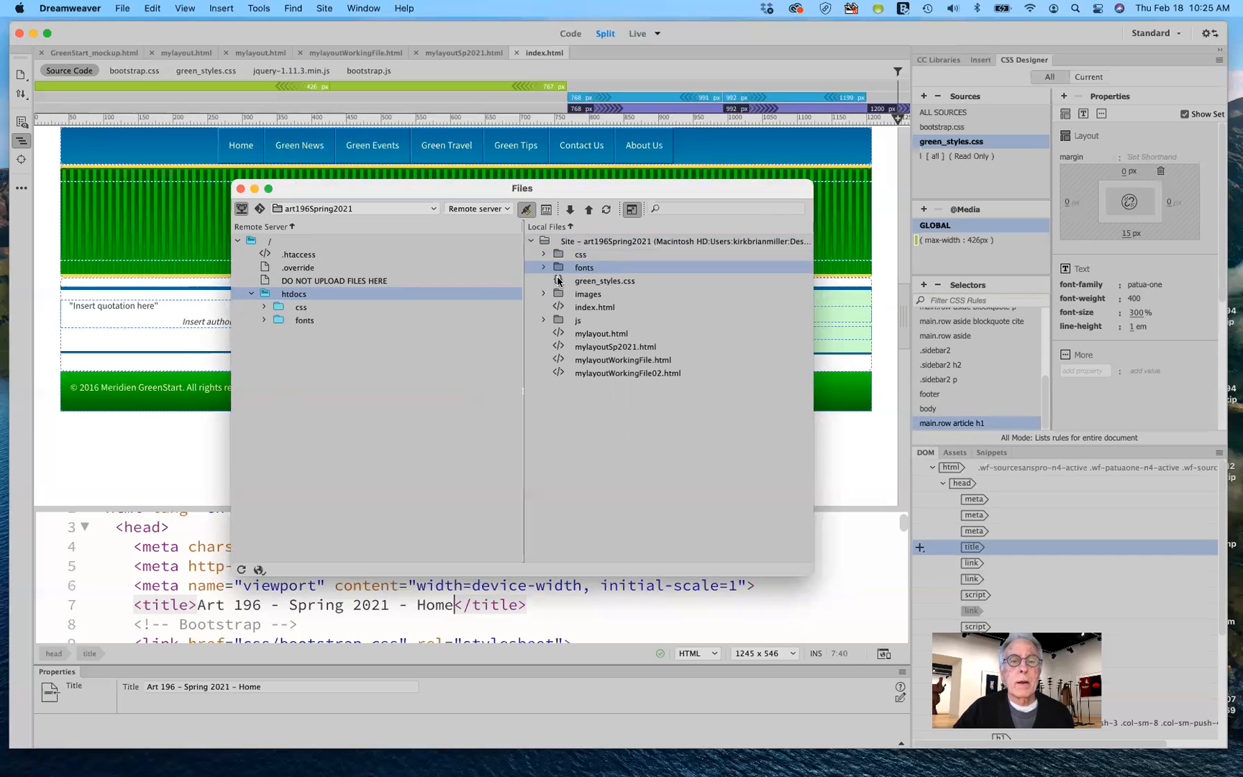
pyautogui.moveTo(558, 281); pyautogui.dragTo(267, 295)
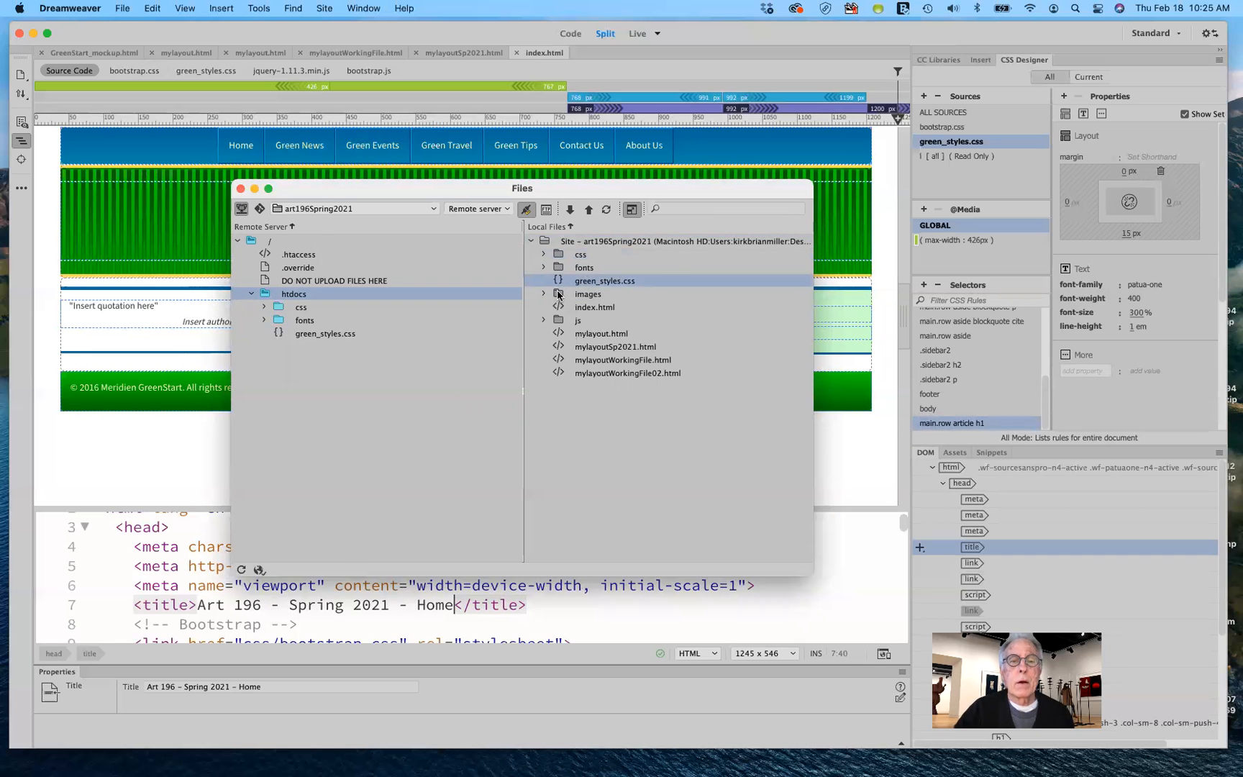
pyautogui.moveTo(558, 295); pyautogui.dragTo(264, 298)
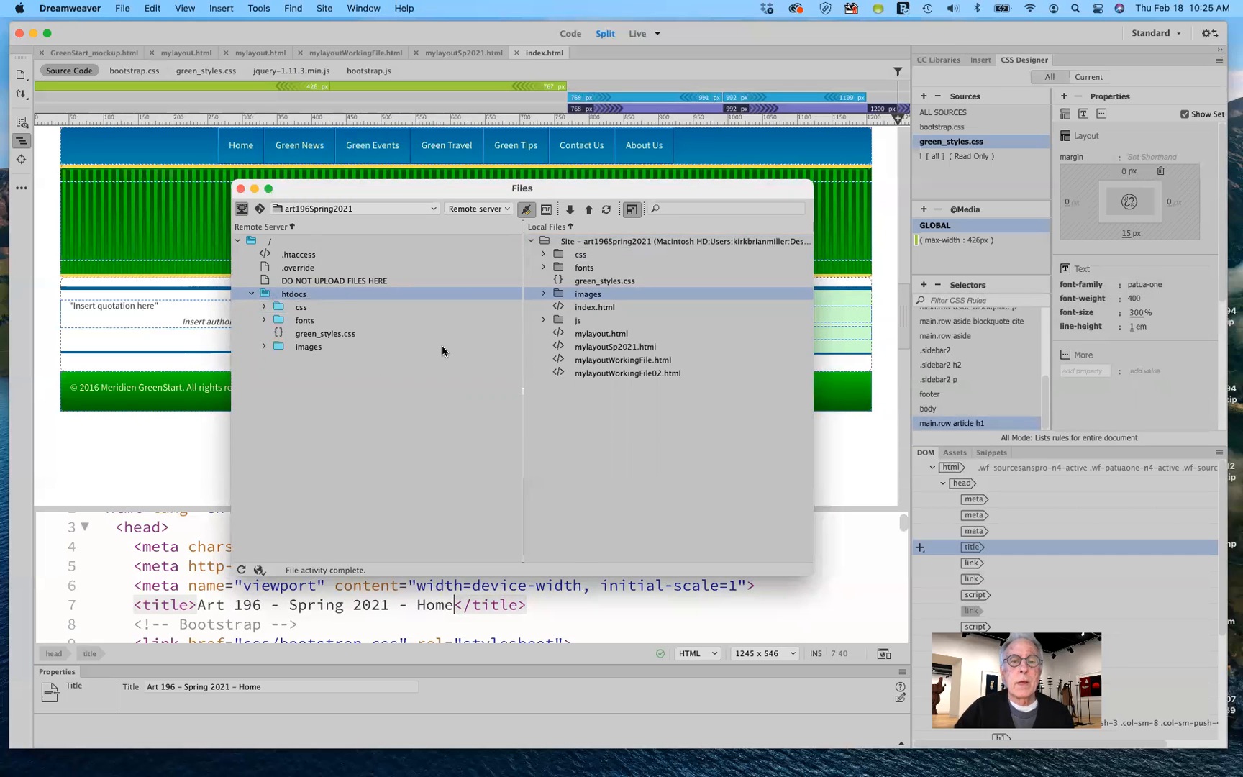
pyautogui.click(560, 307)
pyautogui.moveTo(560, 307); pyautogui.dragTo(264, 295)
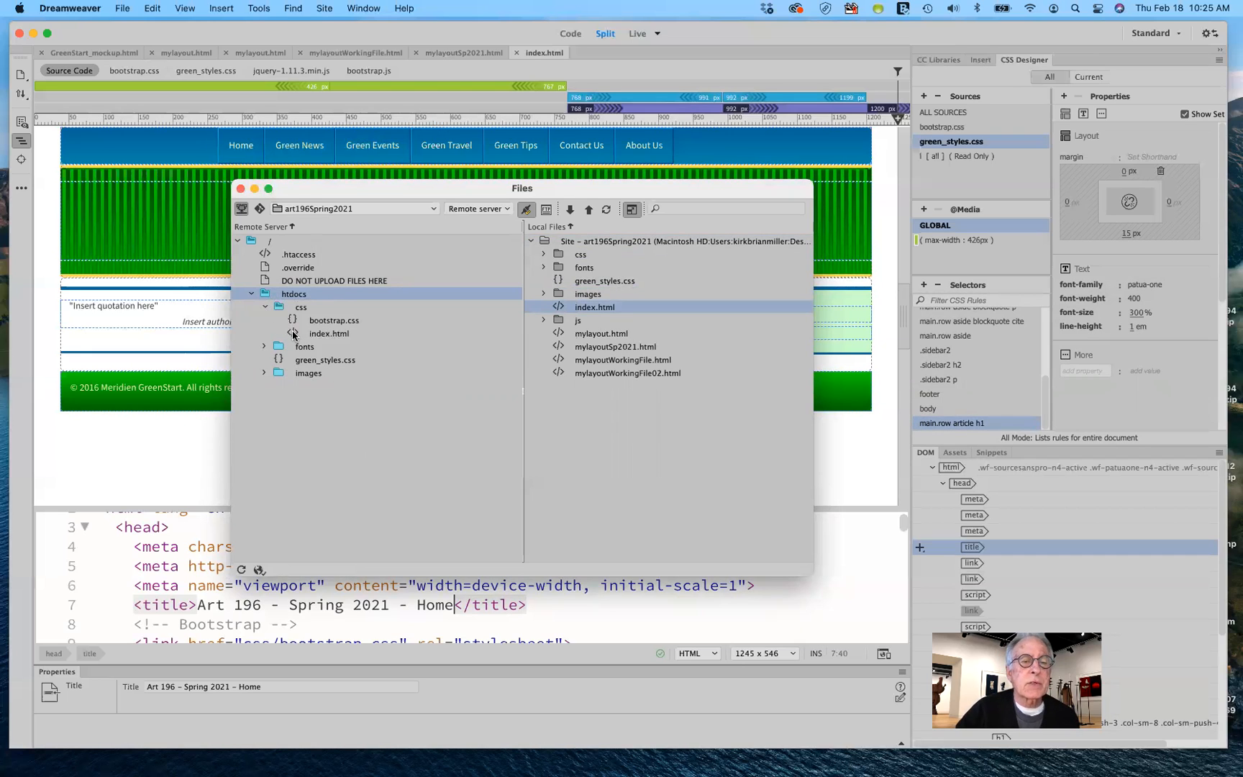
# Step: Move index.html out of the remote css folder into htdocs and upload the local js folder to htdocs
pyautogui.moveTo(293, 334); pyautogui.dragTo(271, 295)
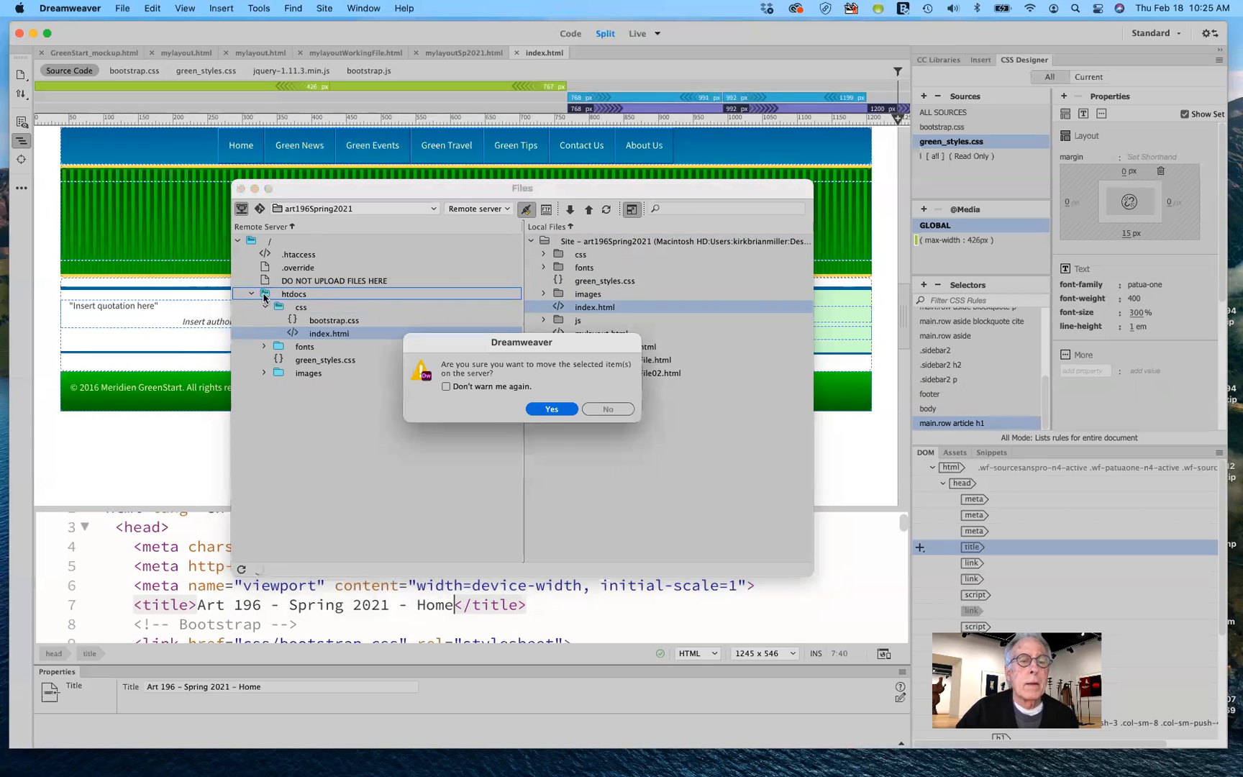
pyautogui.click(550, 408)
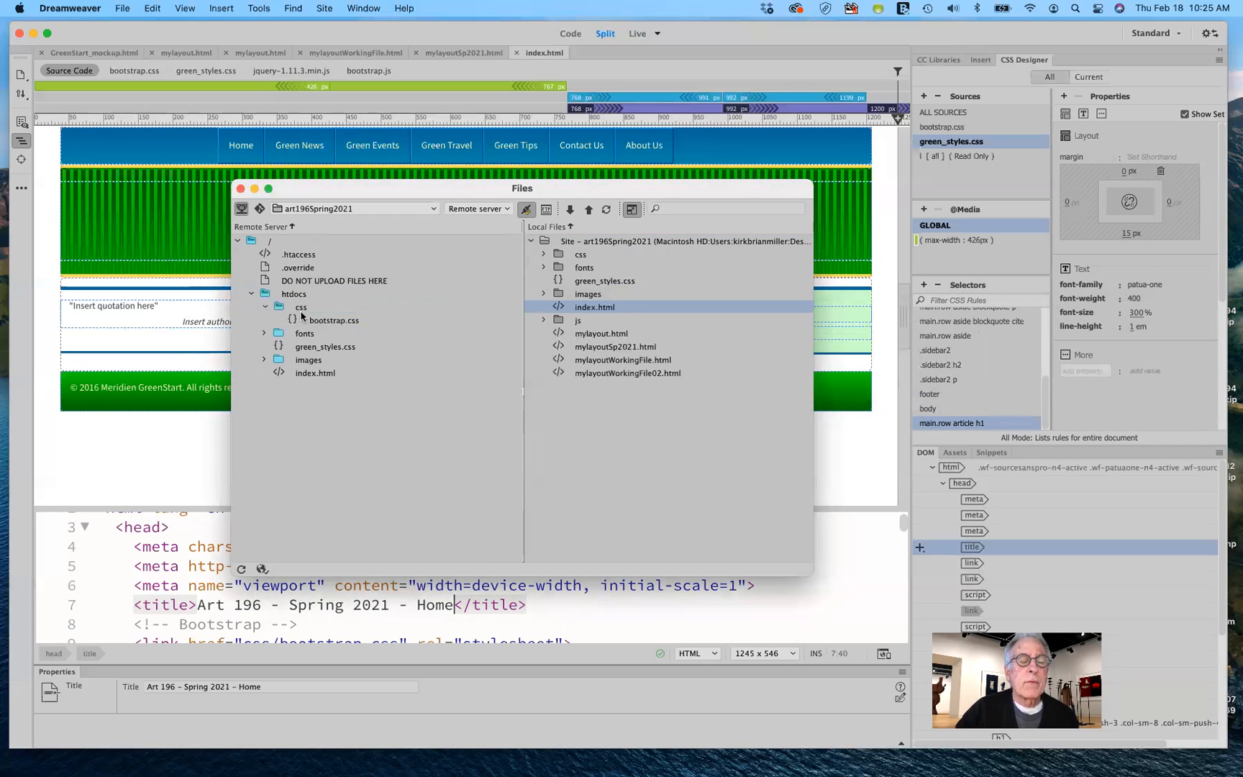
pyautogui.click(265, 308)
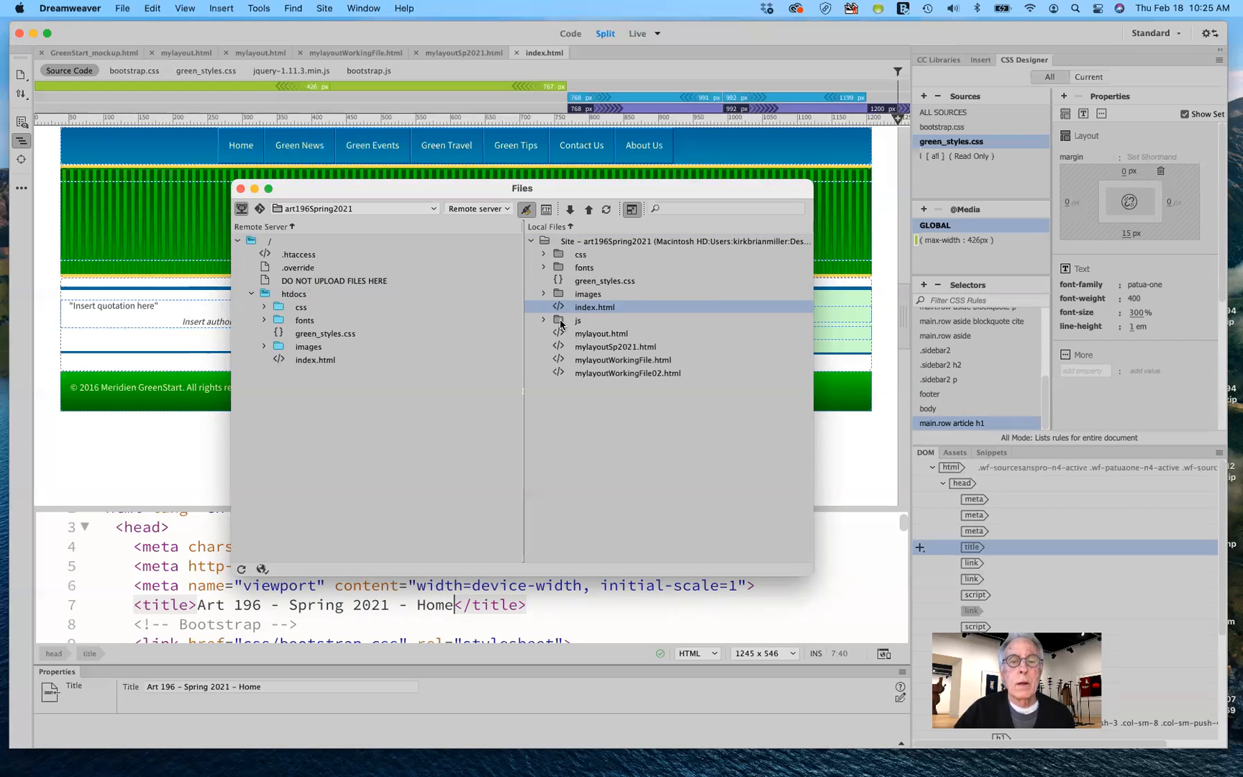
pyautogui.moveTo(558, 323); pyautogui.dragTo(265, 297)
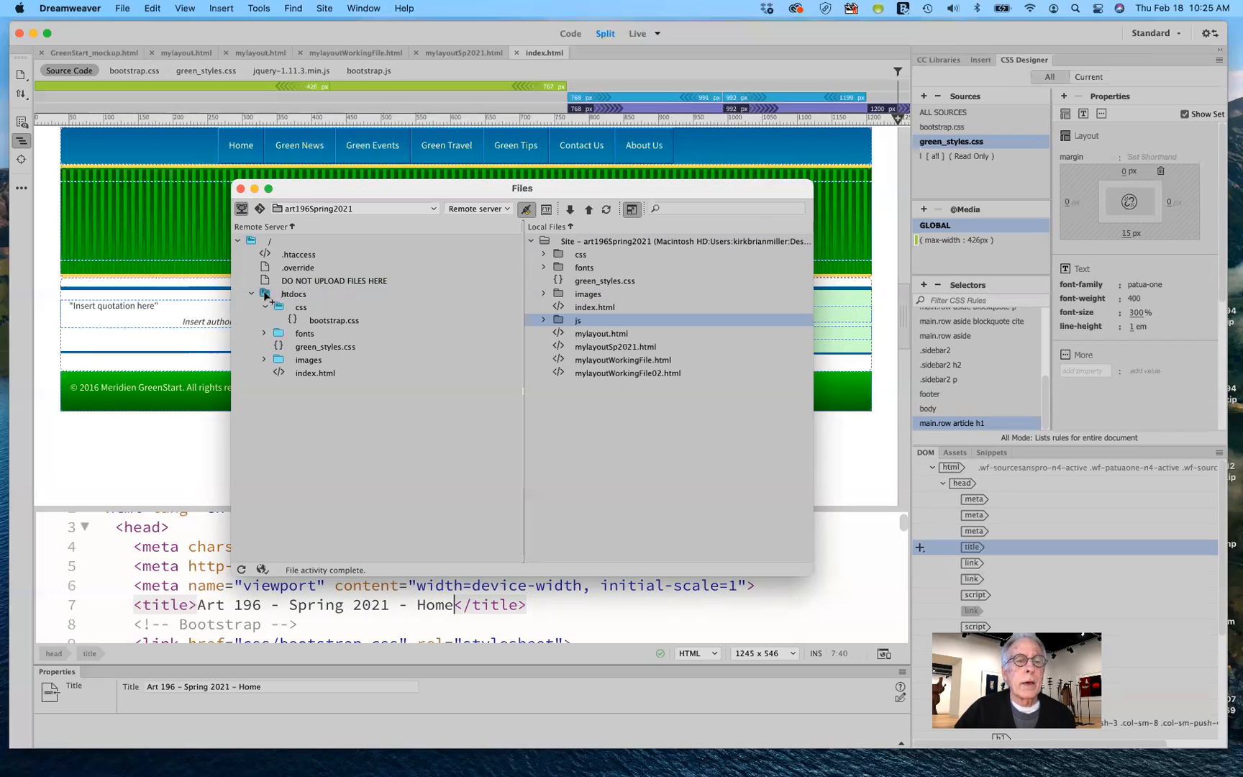
pyautogui.moveTo(265, 296); pyautogui.dragTo(265, 297)
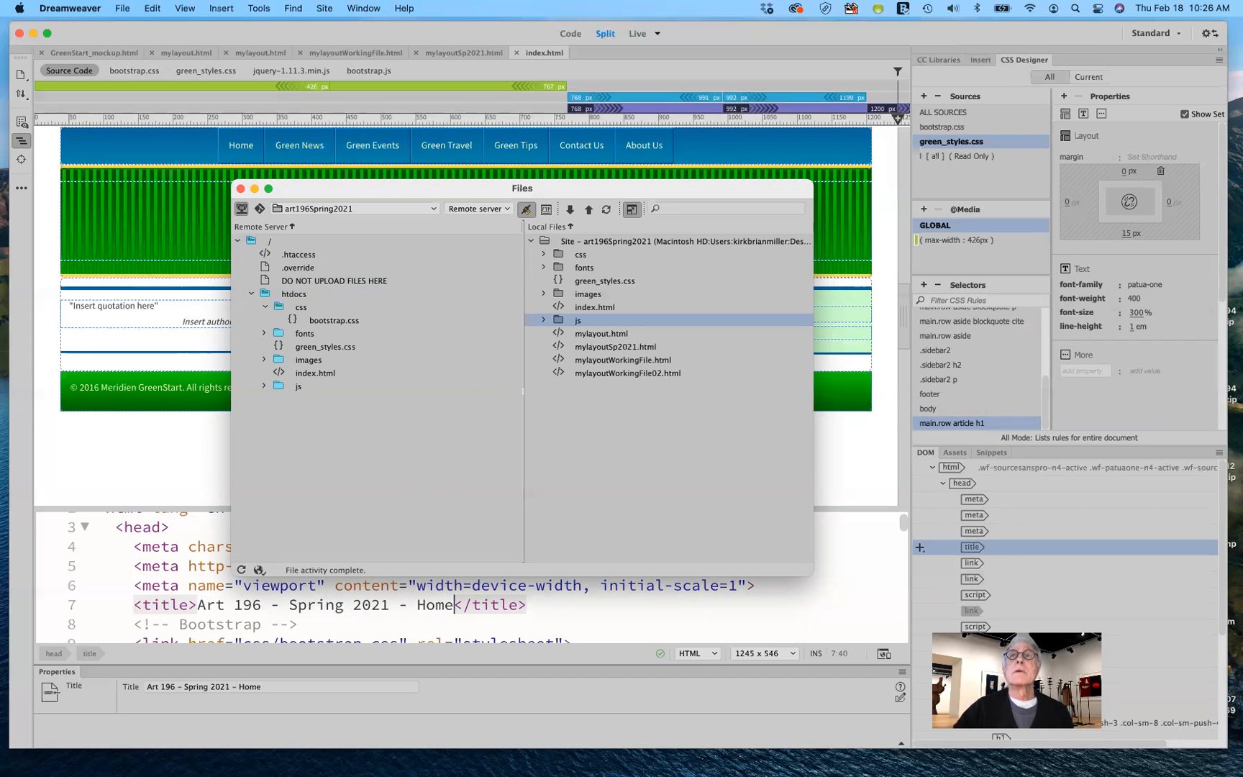
# Step: Switch to Firefox, open art196introtowebdesign.infinityfreeapp.com from the hosting account page, and reload it to check the published page title
pyautogui.moveTo(1057, 1); pyautogui.dragTo(1055, 149)
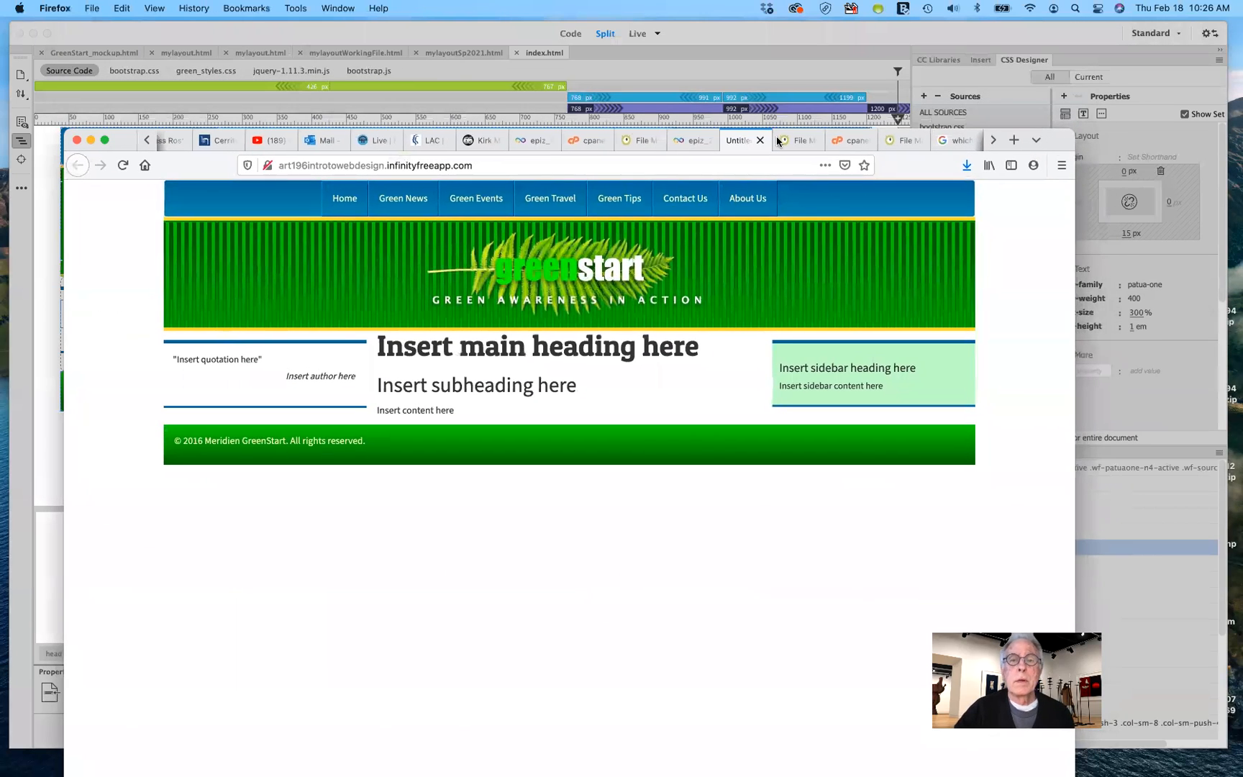
pyautogui.click(690, 142)
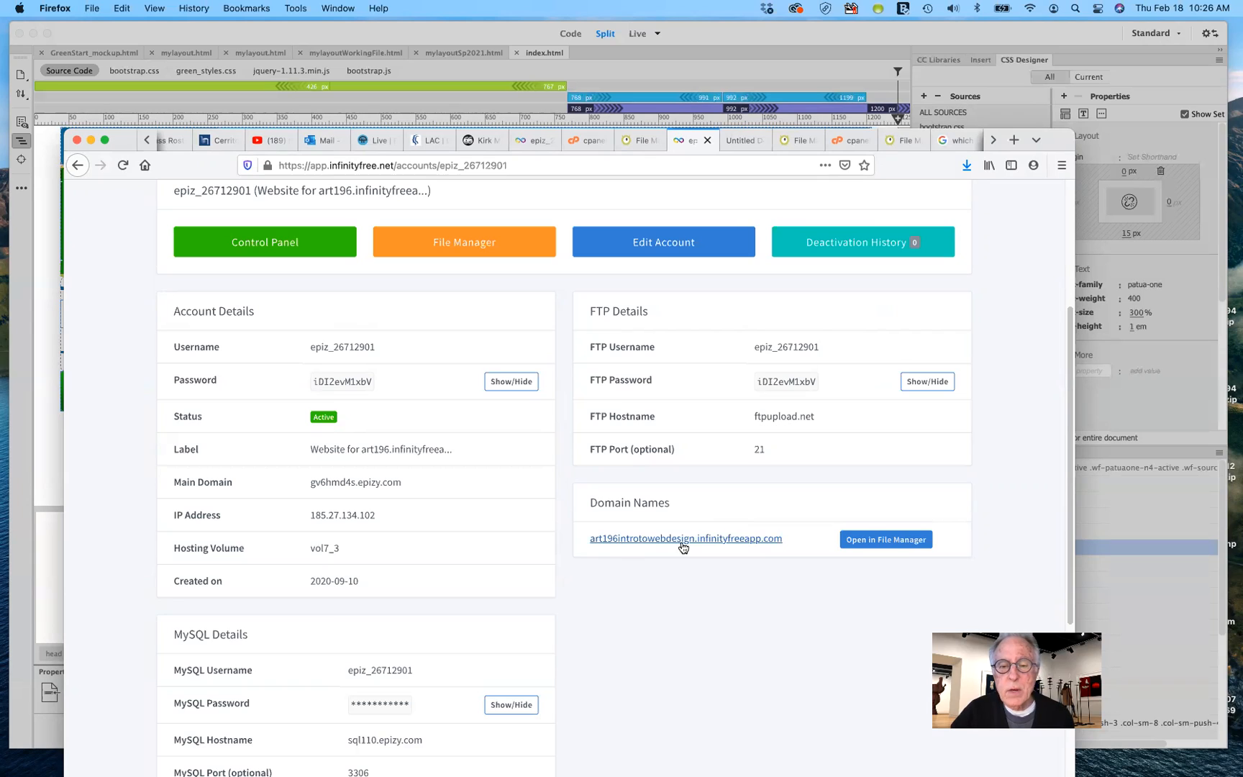
pyautogui.click(718, 539)
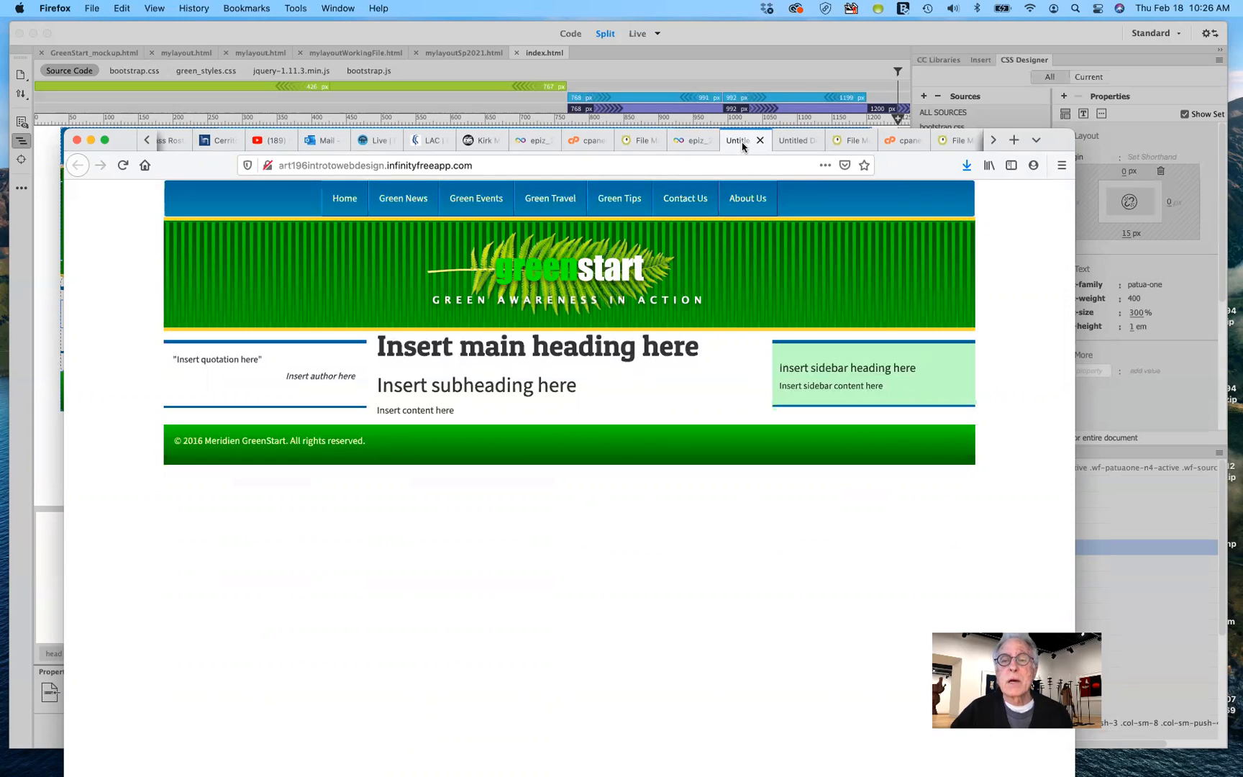
pyautogui.click(122, 166)
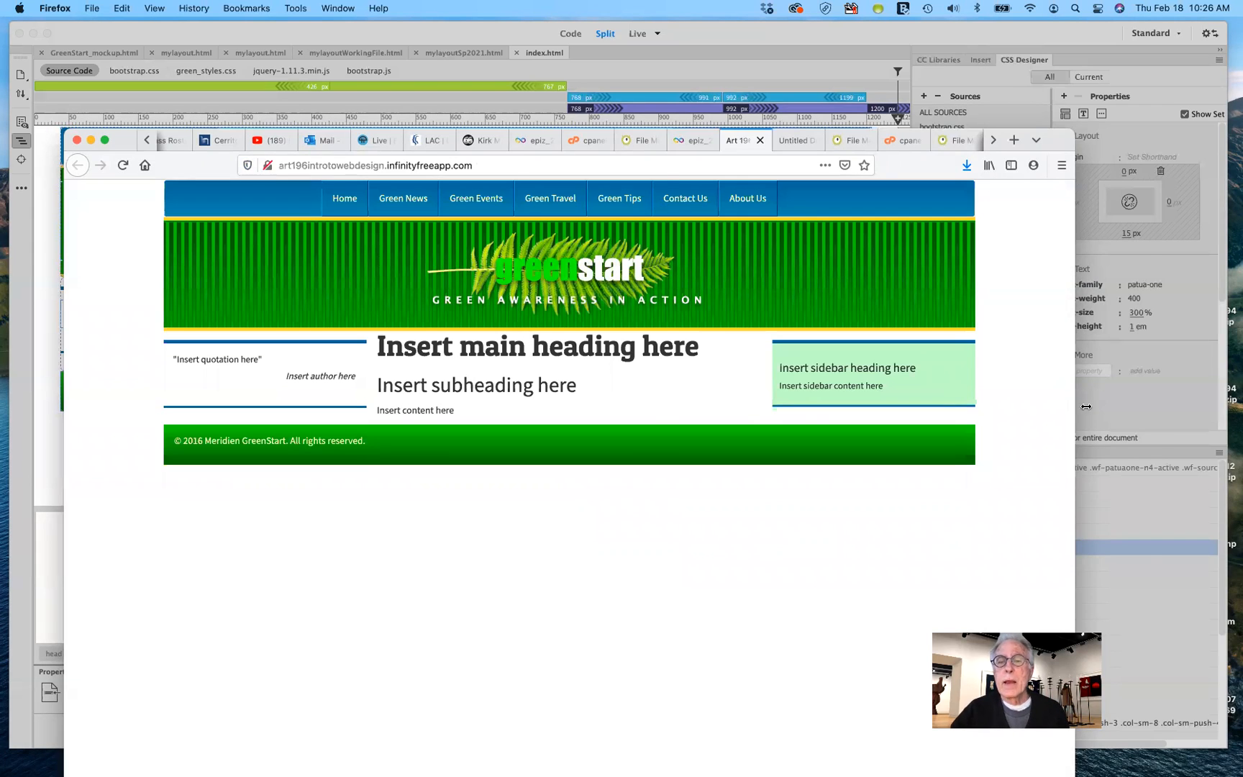
pyautogui.moveTo(1085, 406); pyautogui.dragTo(1142, 406)
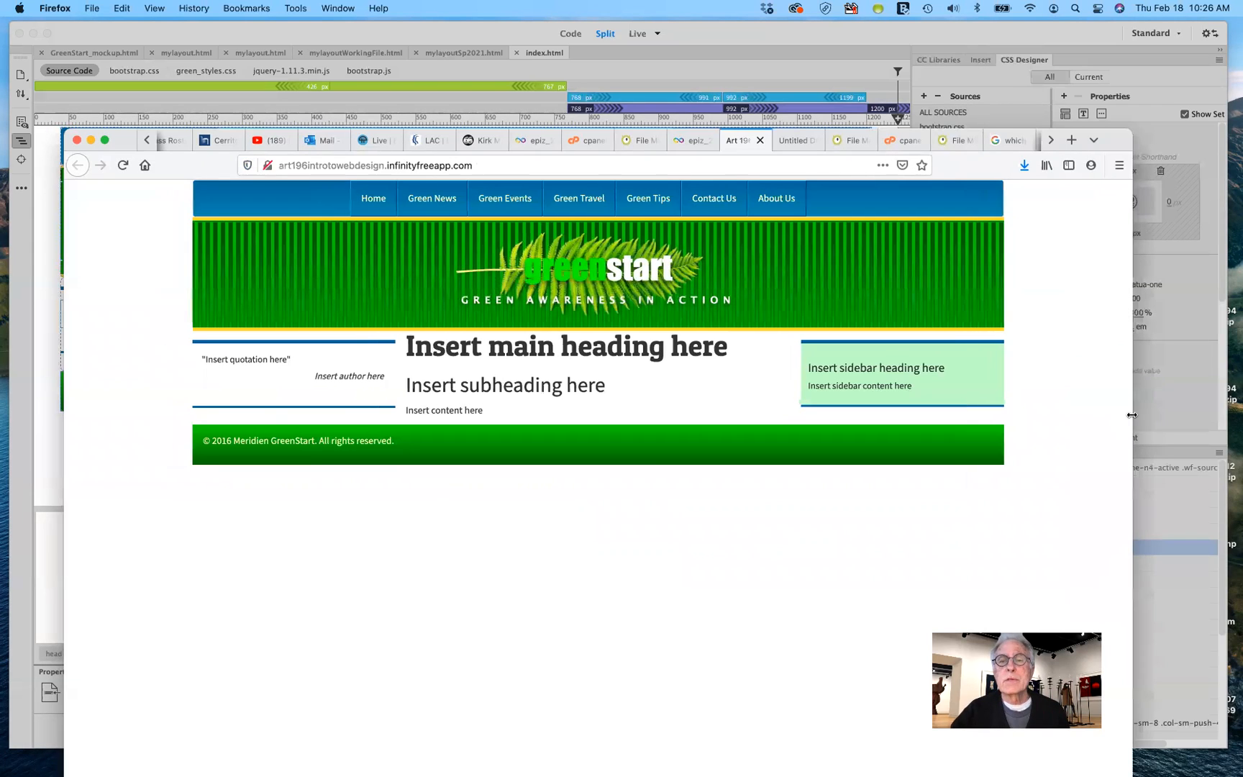
# Step: Close the leftover browser tabs with the old untitled site page, both file managers and the hosting control panel
pyautogui.click(791, 141)
pyautogui.click(812, 141)
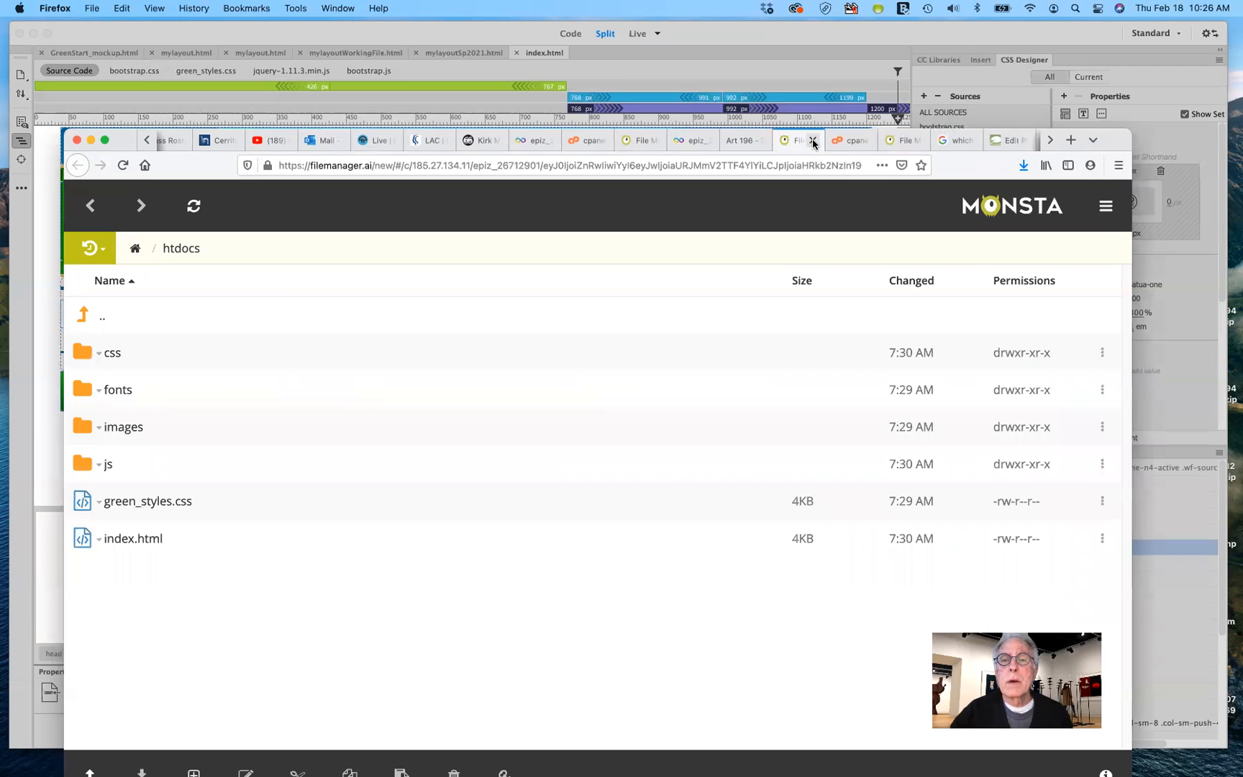
pyautogui.click(814, 141)
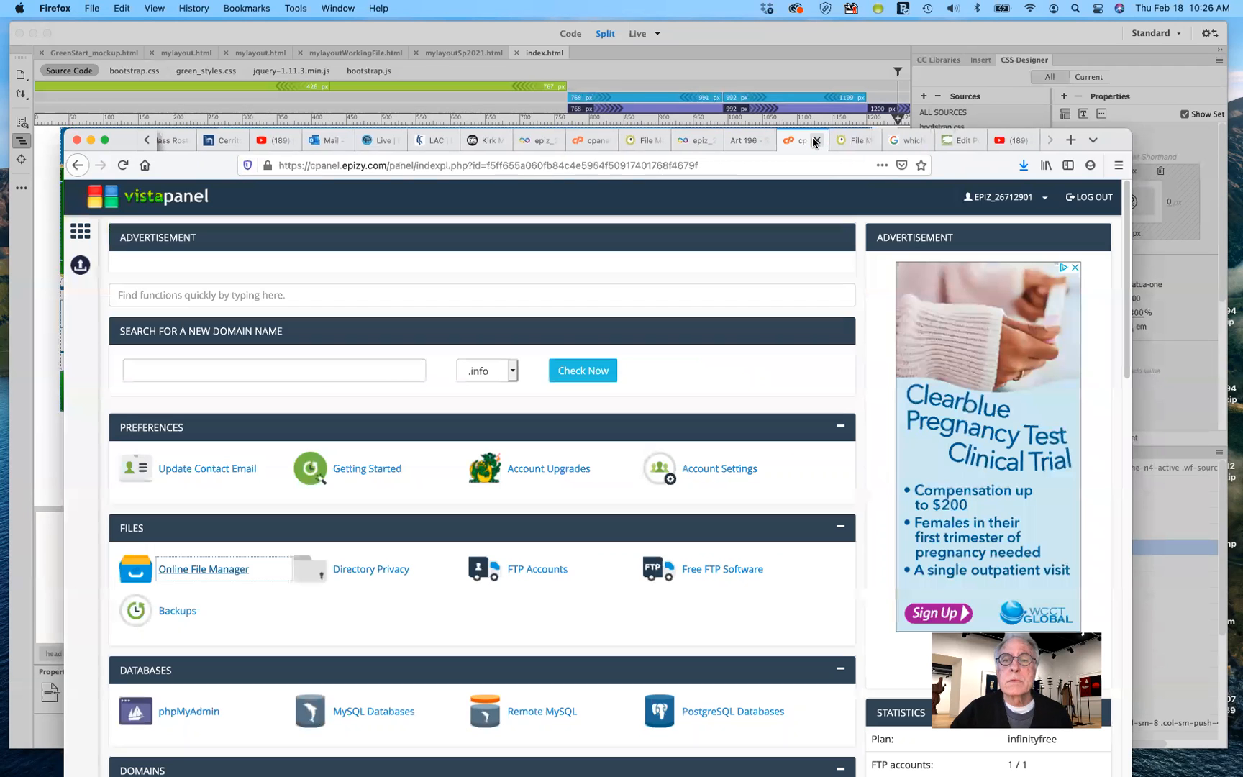
pyautogui.click(816, 142)
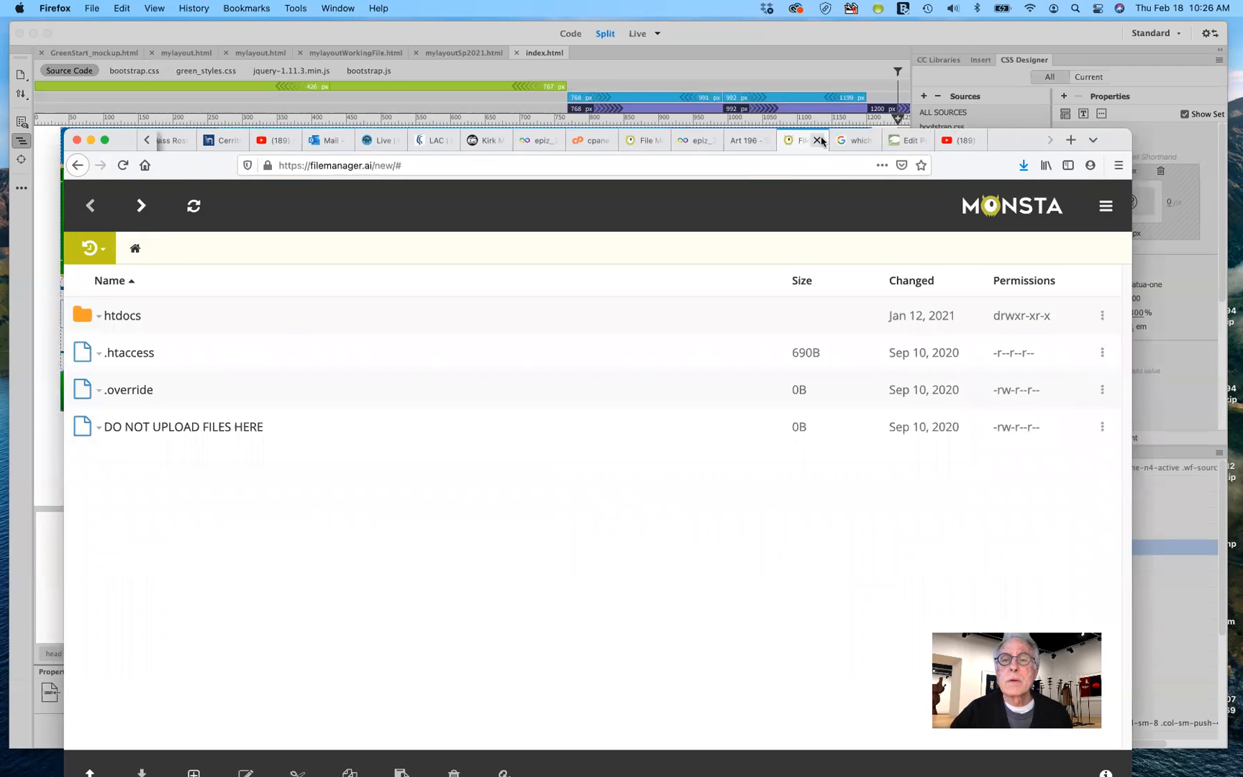
pyautogui.click(816, 141)
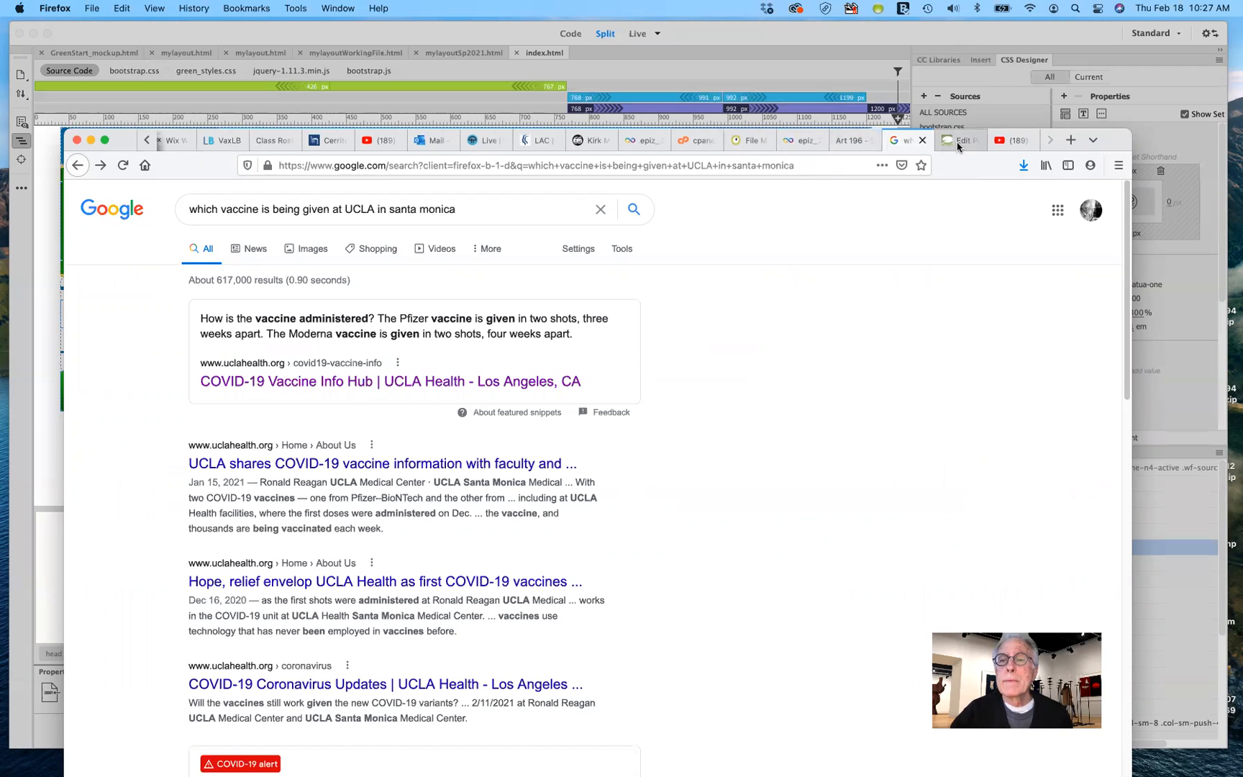
# Step: Close the Typepad post, YouTube playlist and Google search tabs, and move the published Art 196 page into its own browser window
pyautogui.click(964, 144)
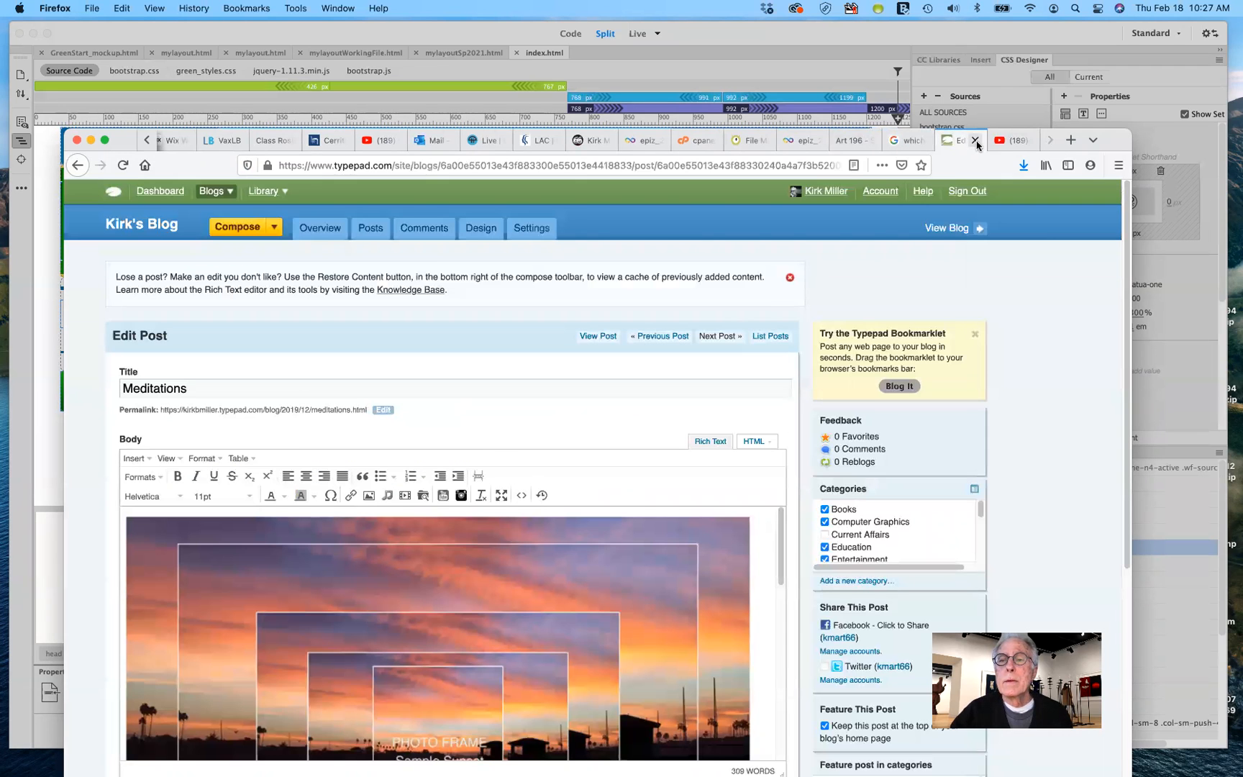
pyautogui.click(975, 141)
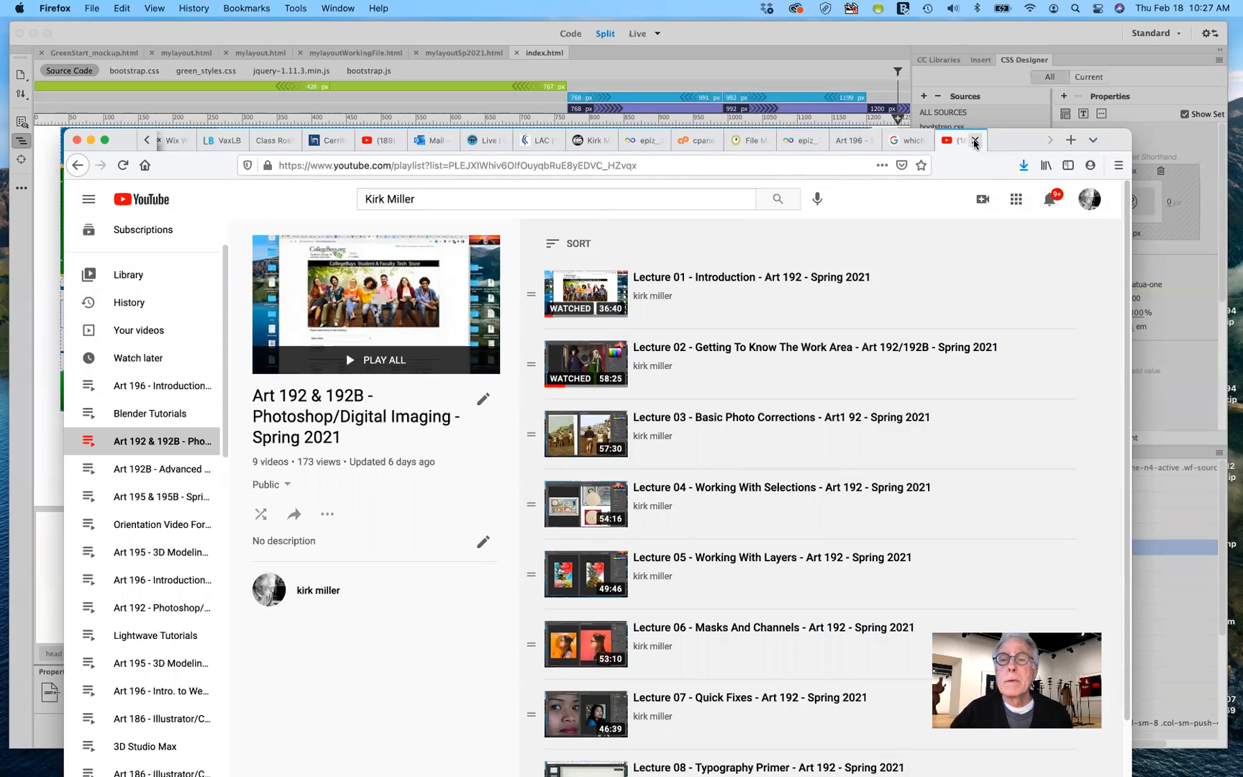
pyautogui.click(975, 141)
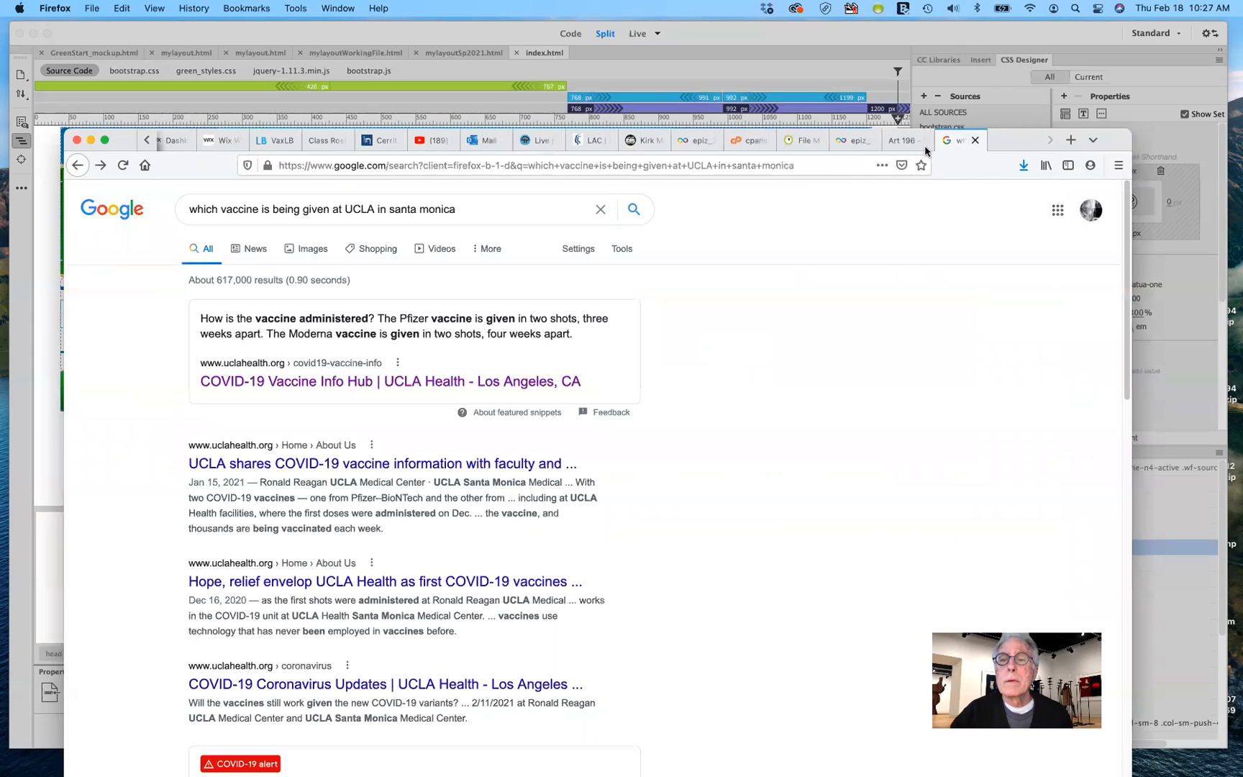
pyautogui.click(975, 141)
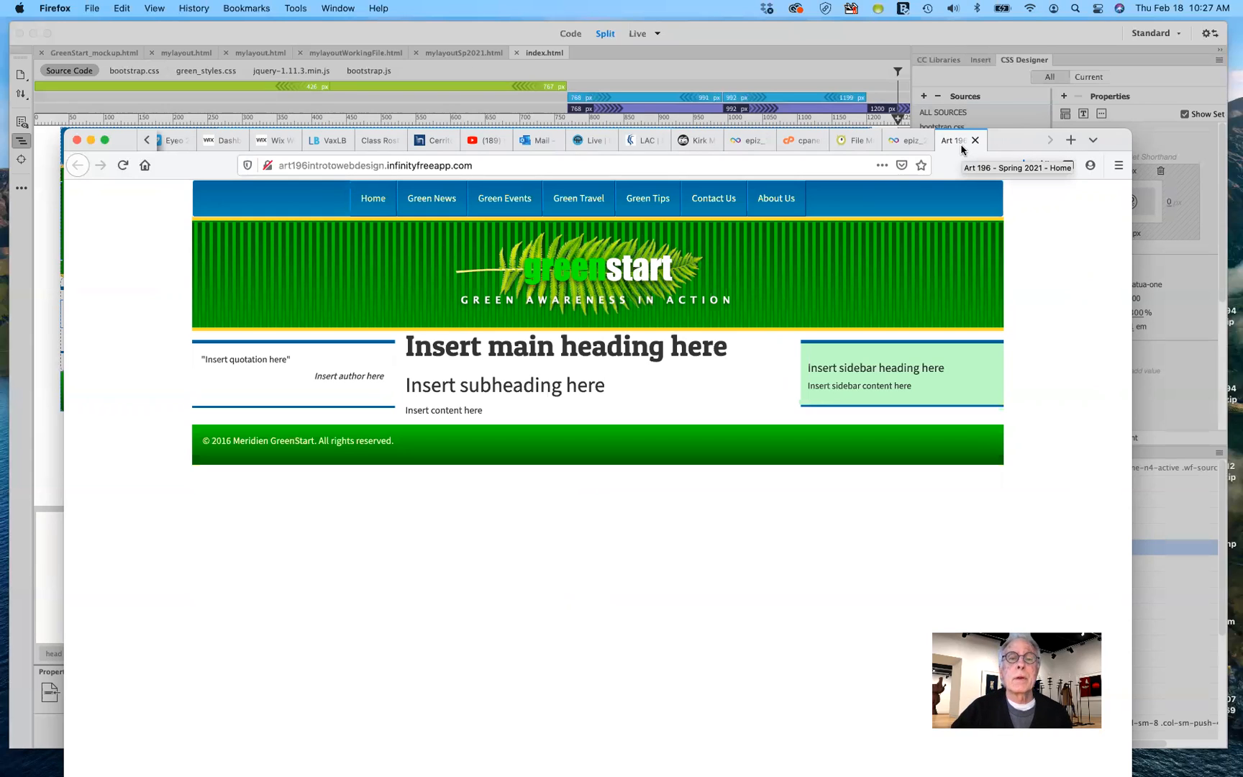
pyautogui.moveTo(961, 148); pyautogui.dragTo(272, 203)
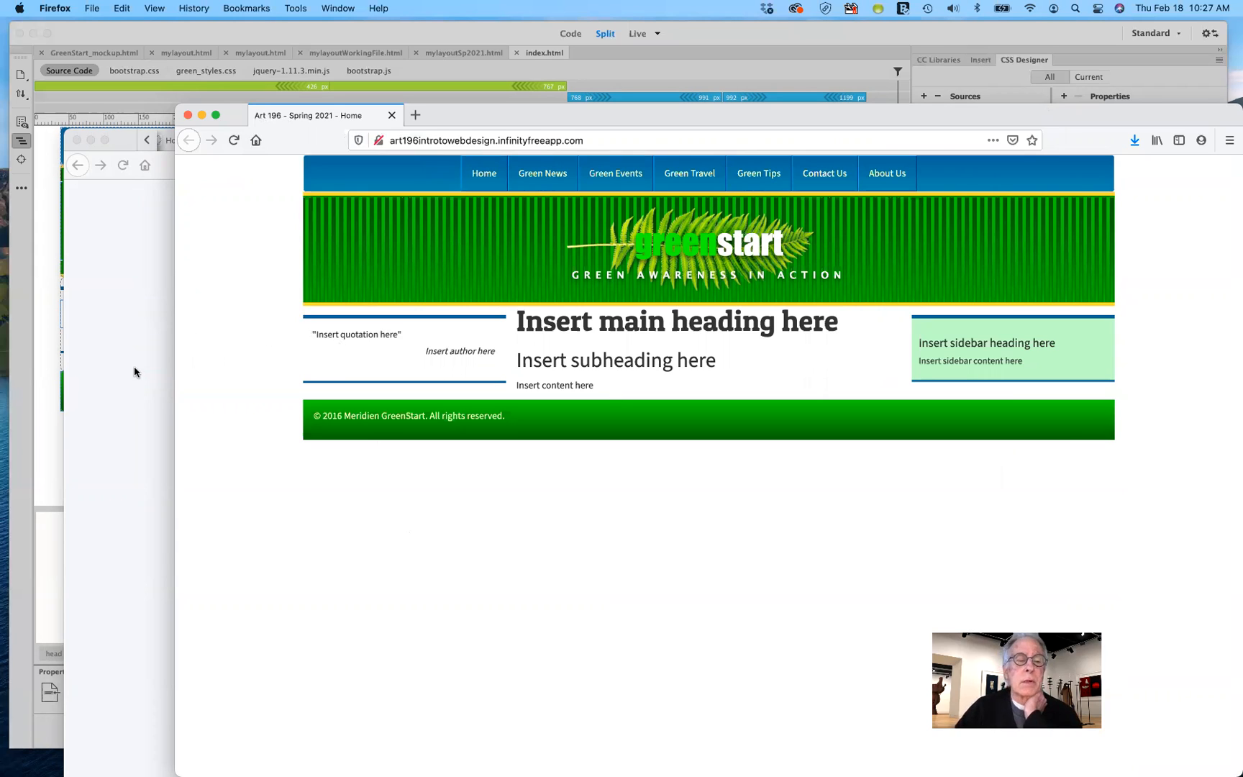
# Step: Switch to Dreamweaver, collapse the expanded Files window and bring up the CSS Designer
pyautogui.click(41, 476)
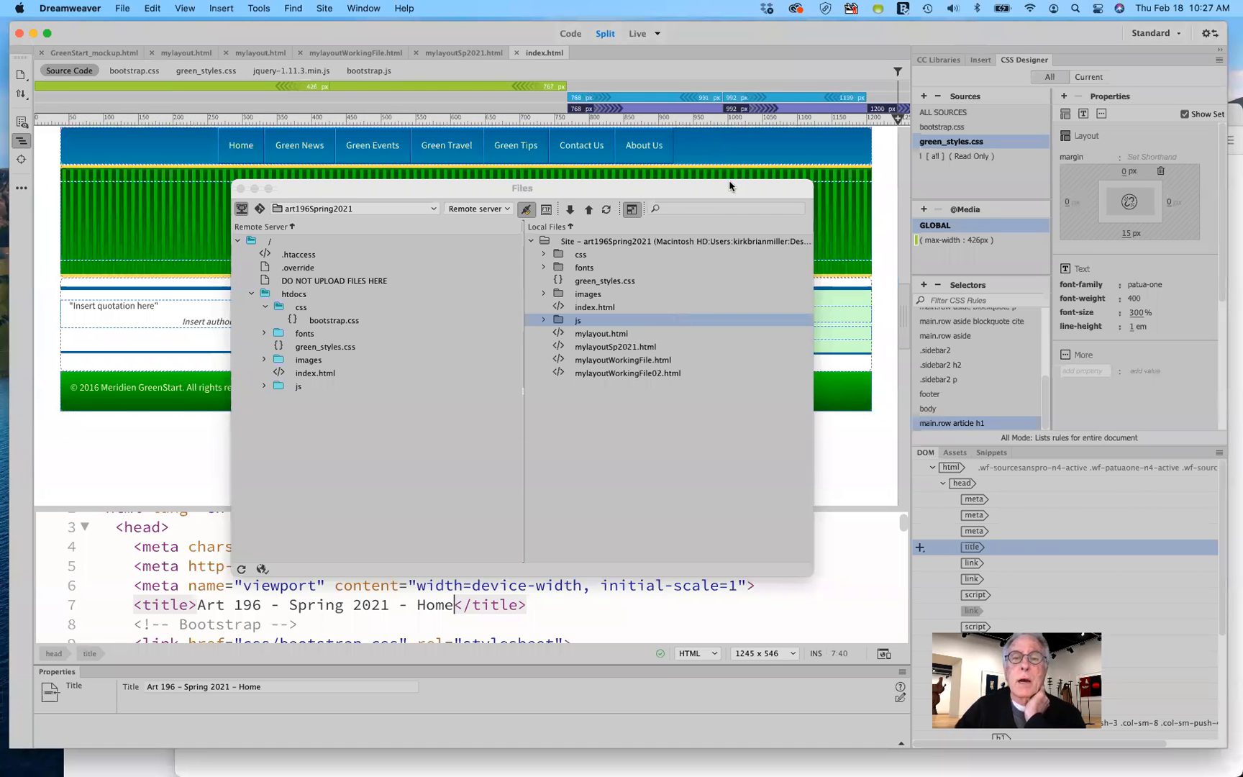
pyautogui.moveTo(726, 189); pyautogui.dragTo(741, 444)
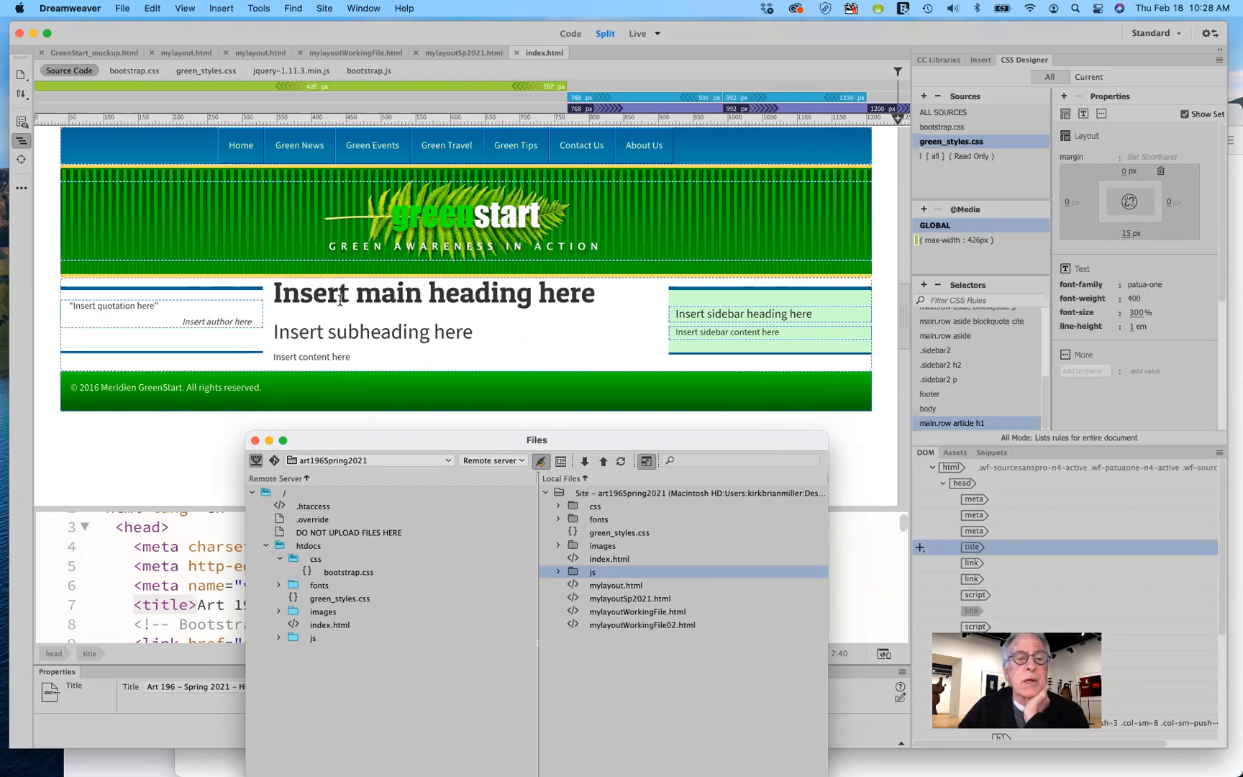
pyautogui.click(646, 460)
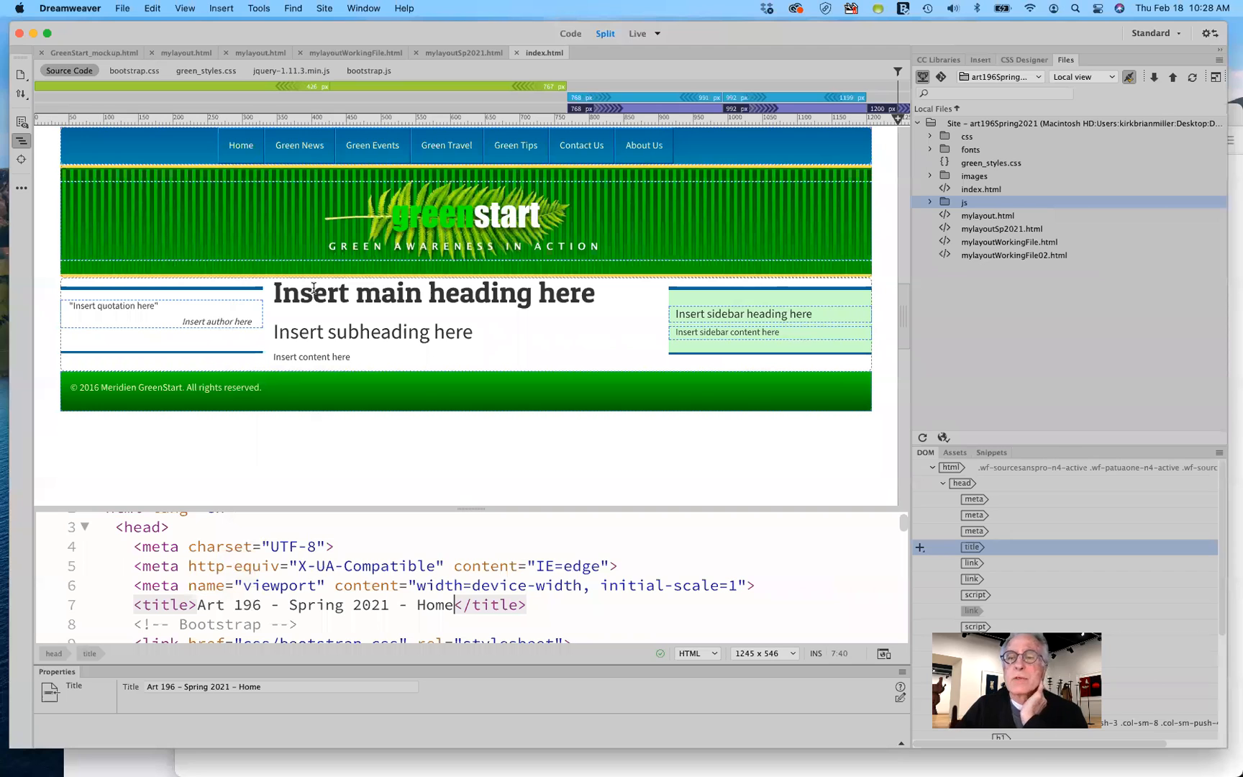
pyautogui.click(1024, 60)
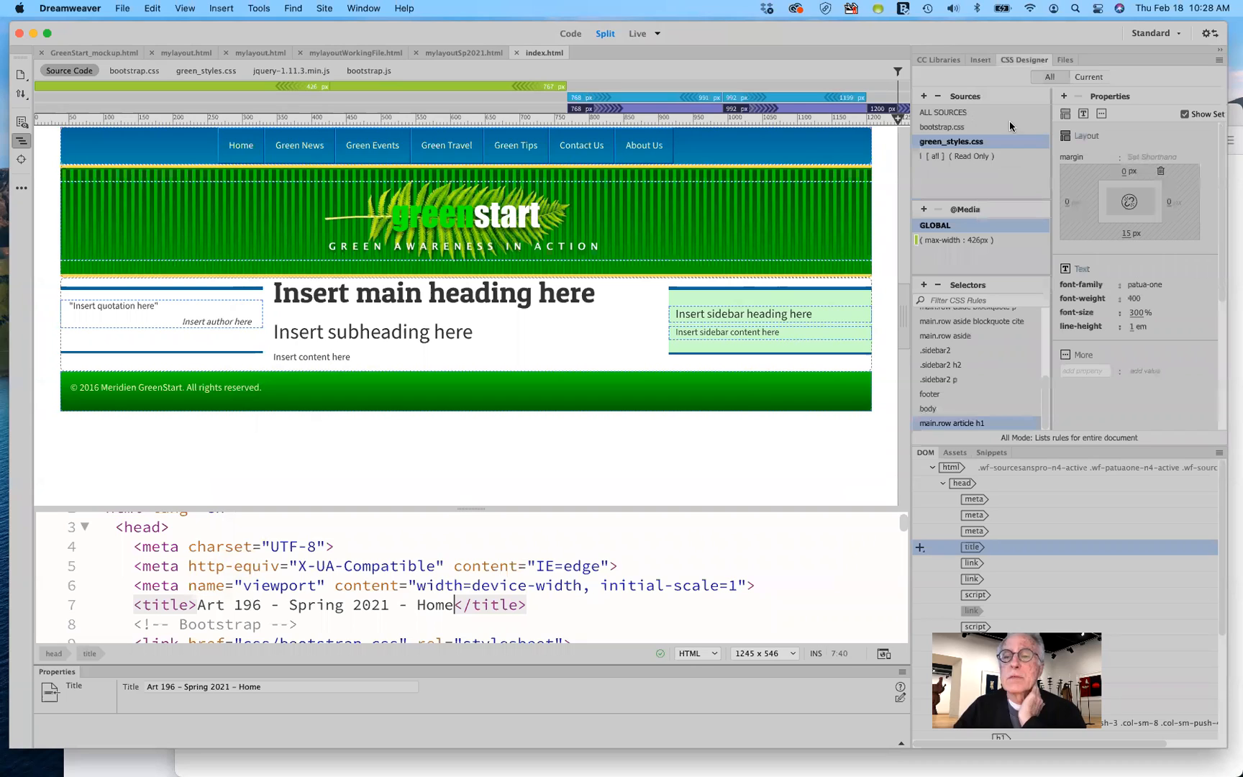
# Step: Set the top margin of the main.row article h1 rule in green_styles.css to 10 px and save the change
pyautogui.click(946, 423)
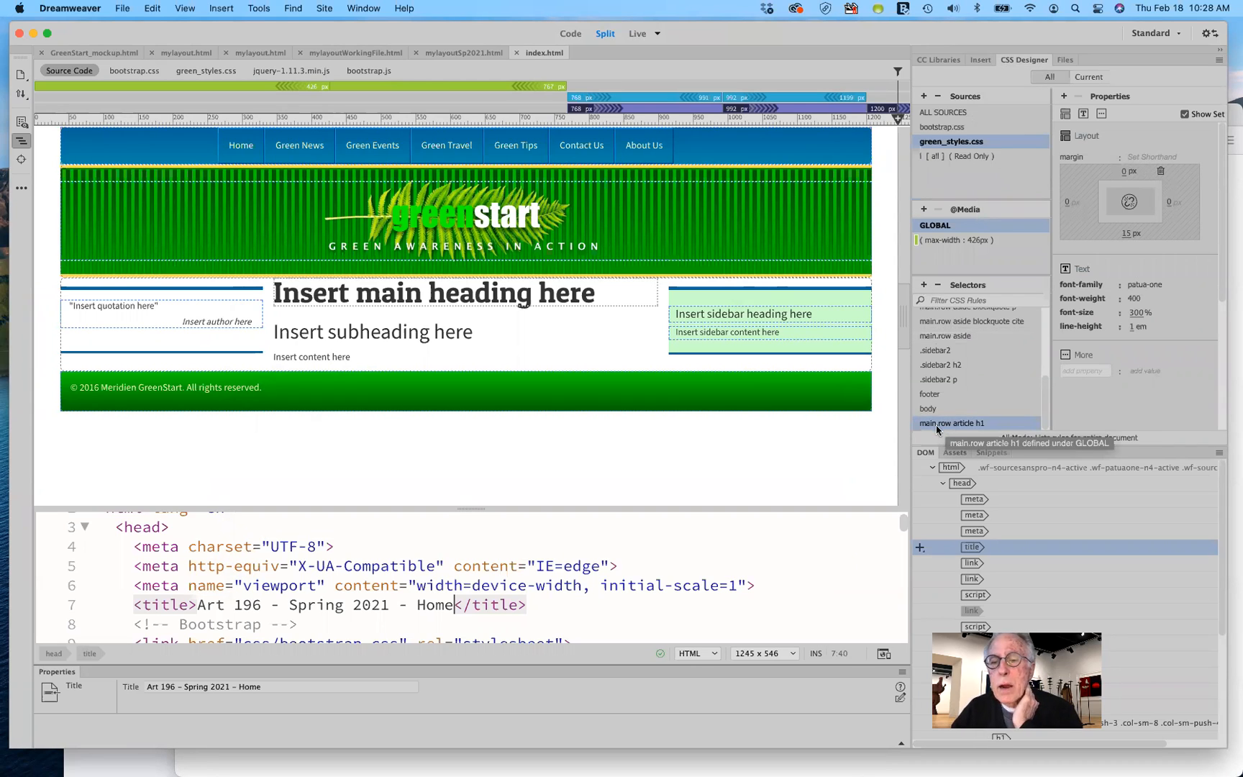
pyautogui.click(984, 429)
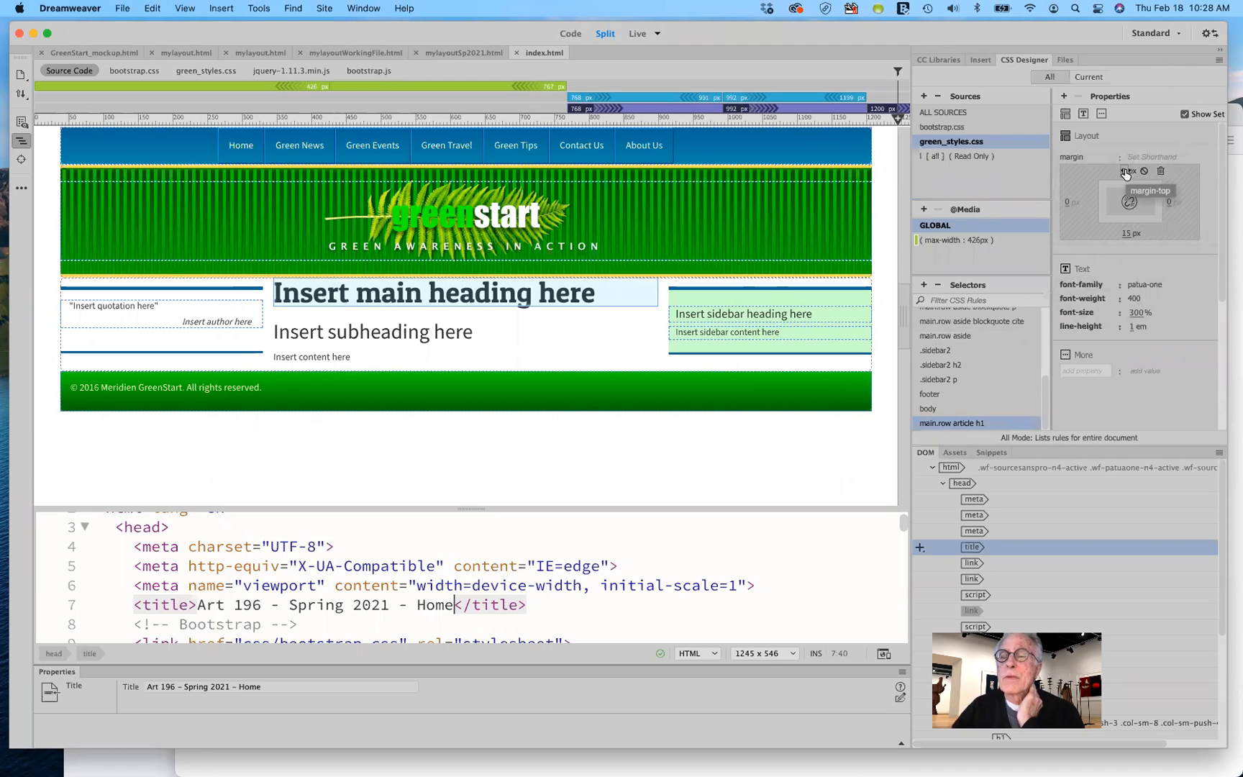
pyautogui.moveTo(1125, 173); pyautogui.dragTo(1131, 170)
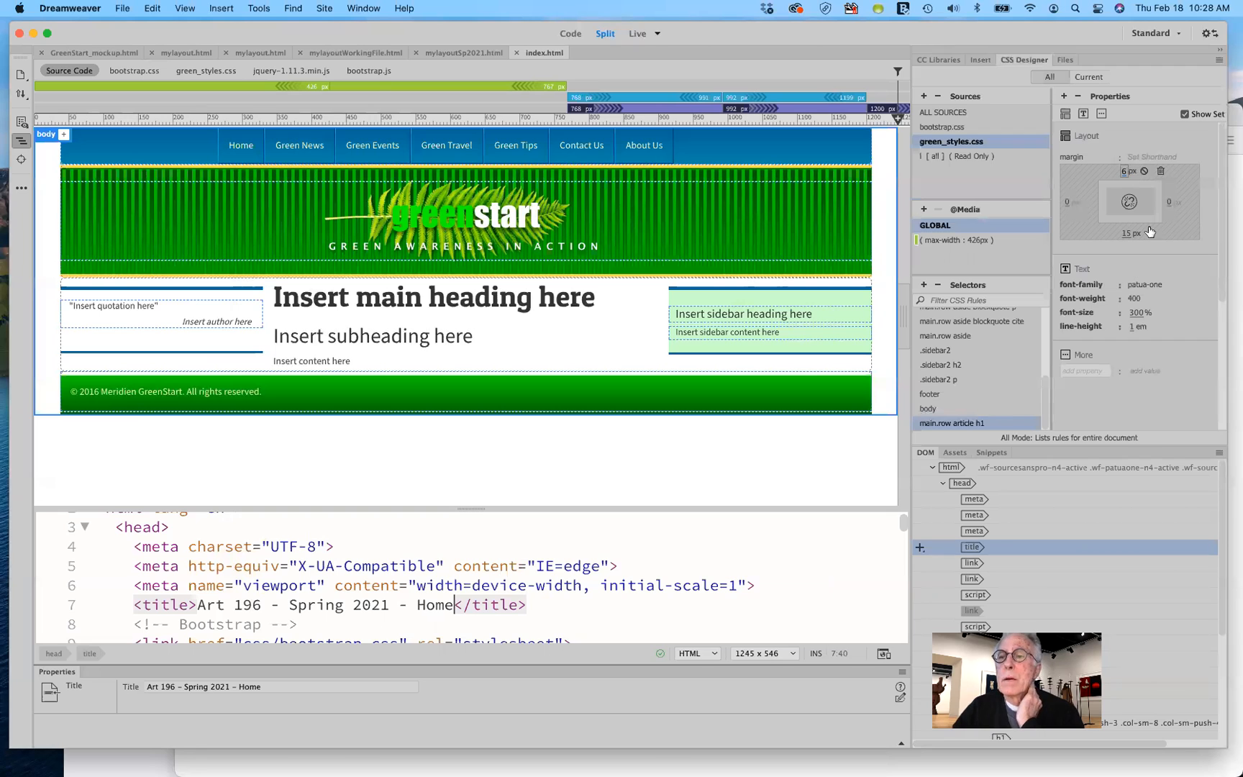
pyautogui.click(1127, 173)
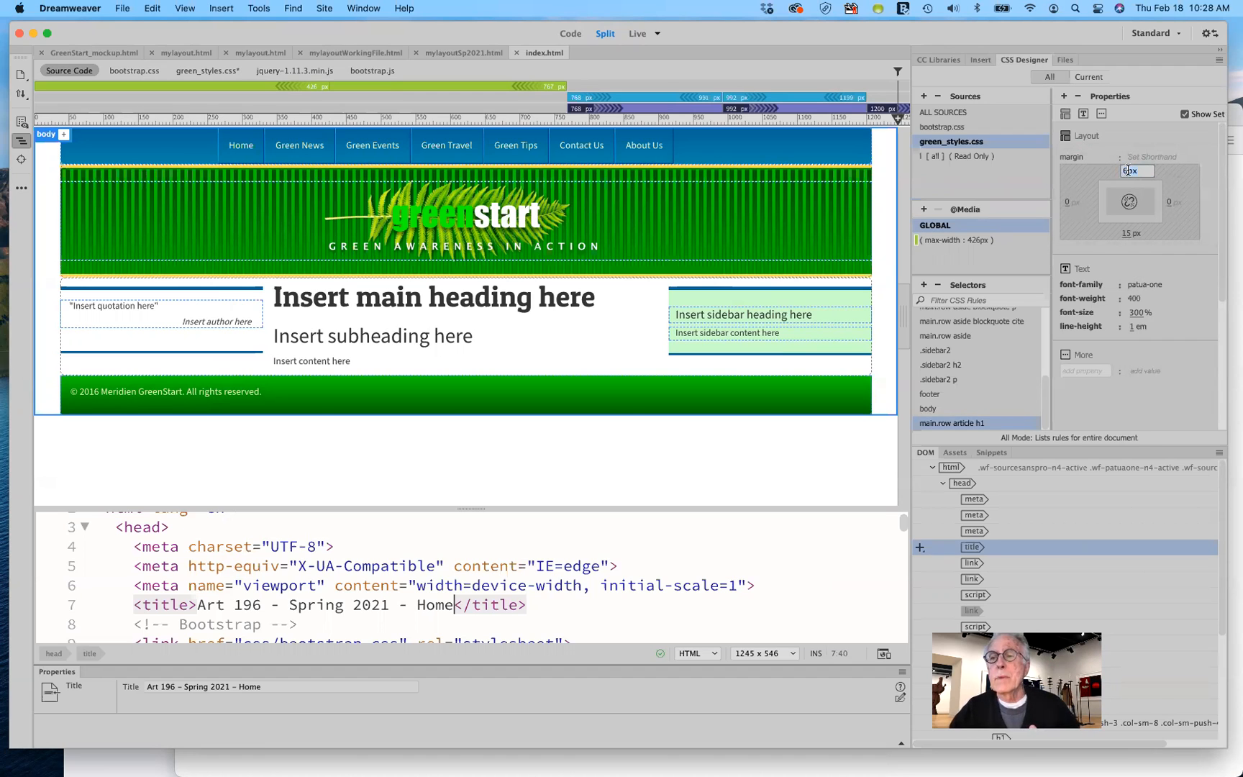
pyautogui.write('10')
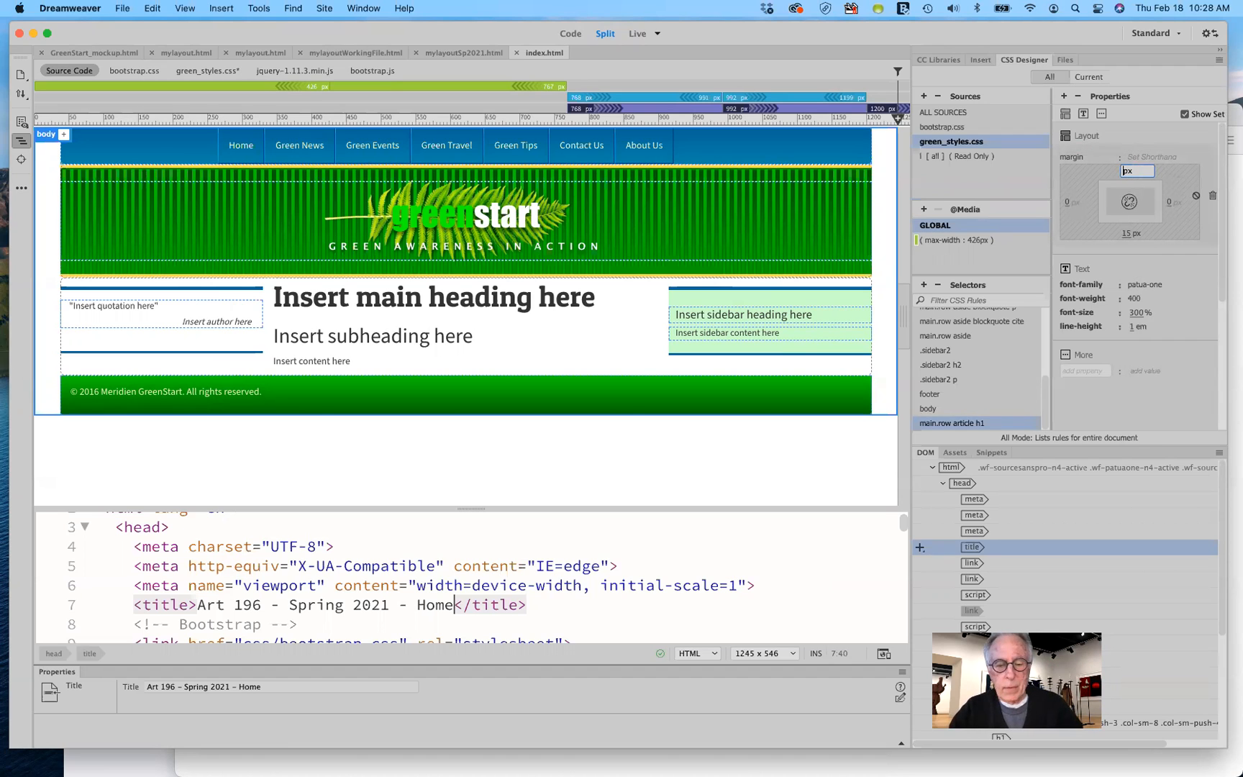
pyautogui.press('Return')
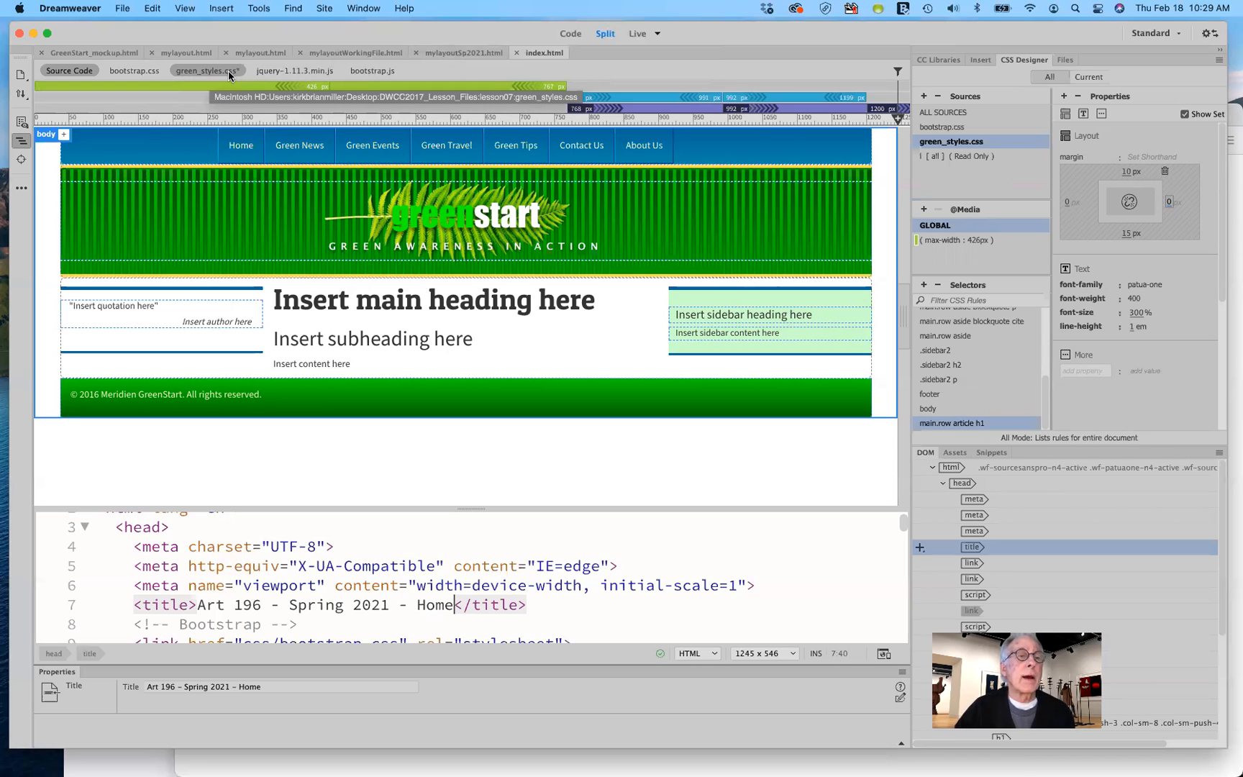
pyautogui.click(120, 10)
pyautogui.click(141, 148)
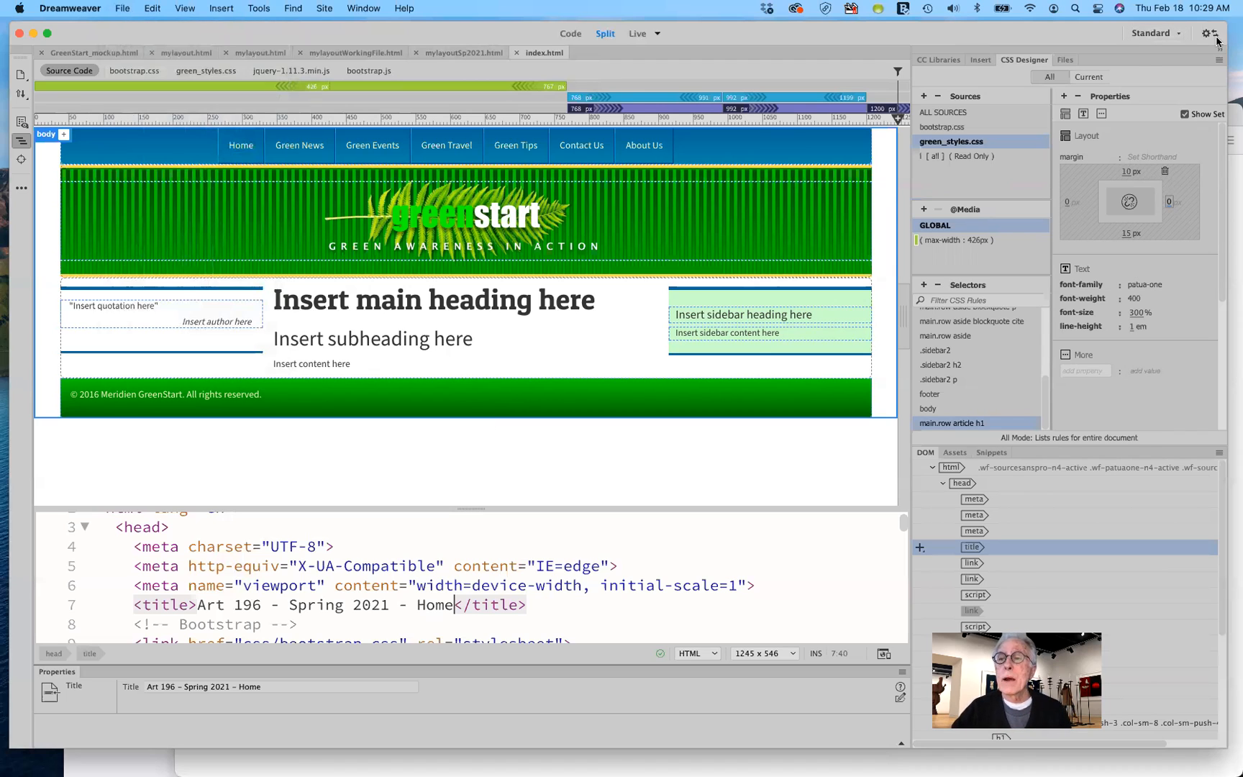
# Step: Expand the site file listing to show remote and local files, and upload green_styles.css to the remote htdocs folder
pyautogui.click(1066, 60)
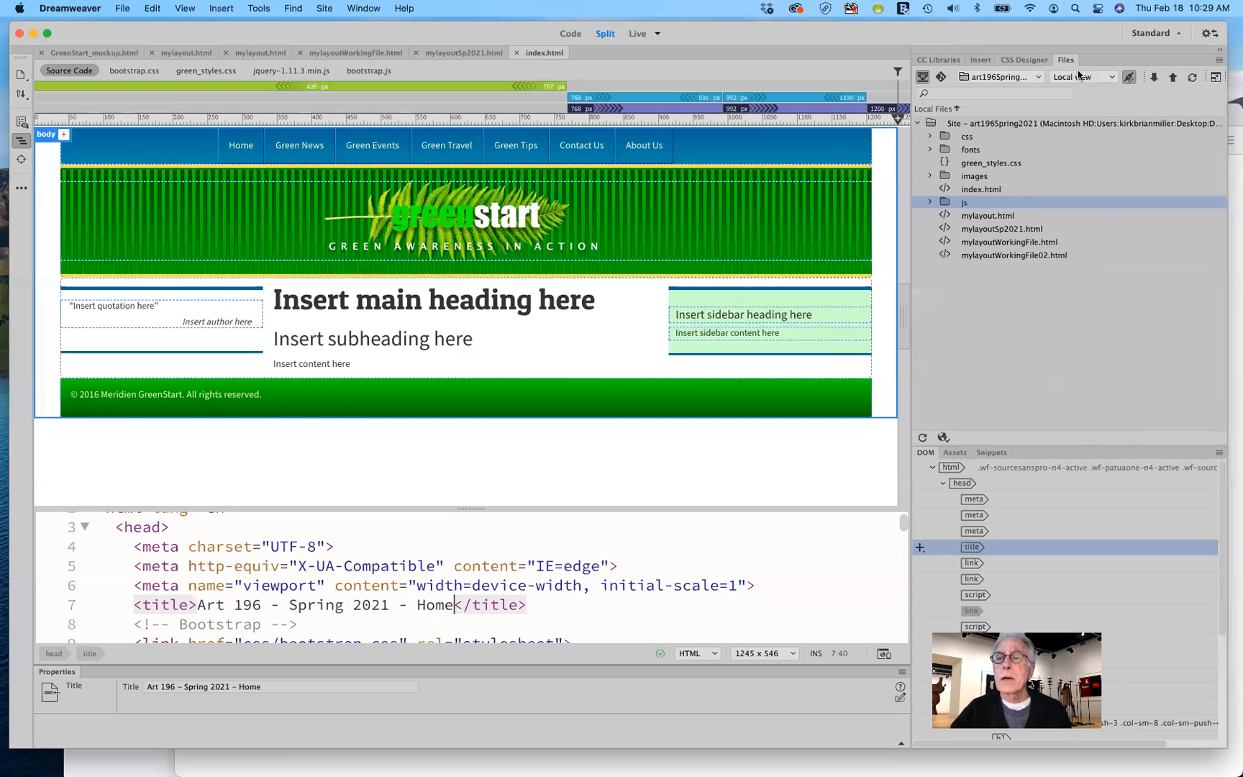
pyautogui.click(1215, 77)
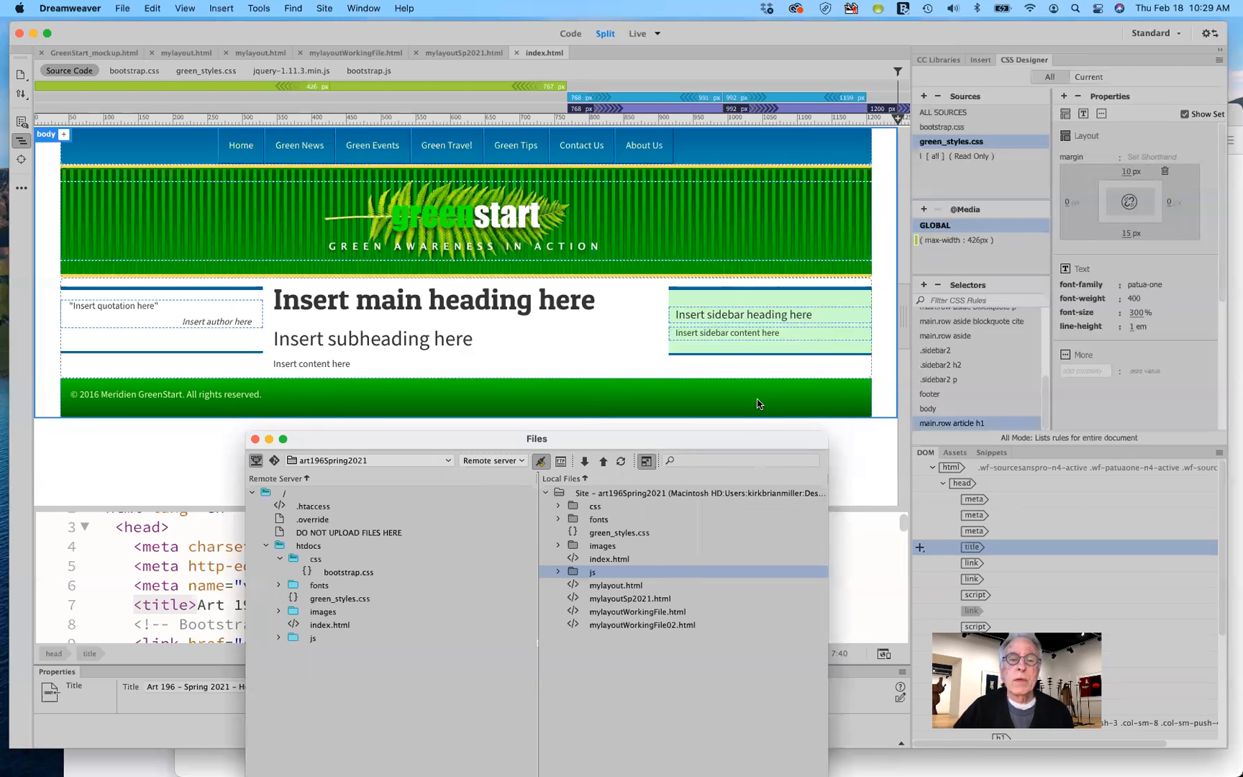
pyautogui.moveTo(756, 439); pyautogui.dragTo(763, 205)
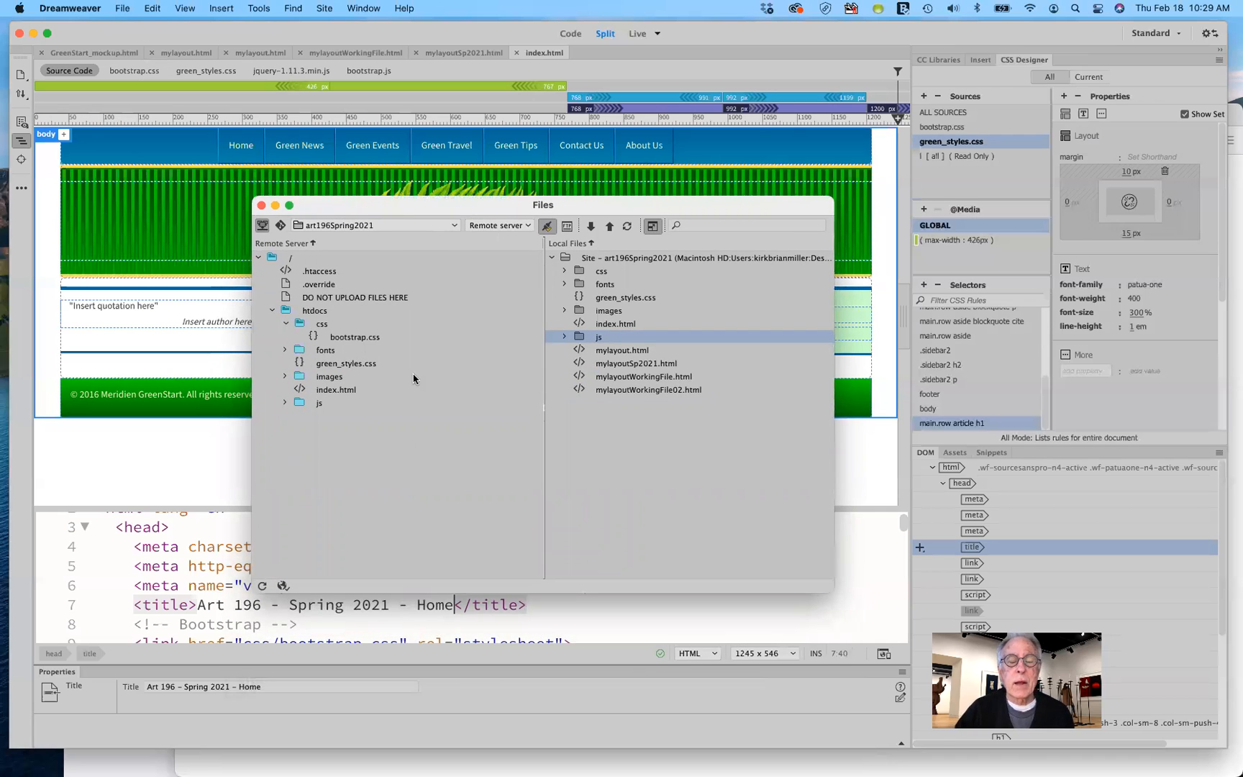
pyautogui.click(588, 297)
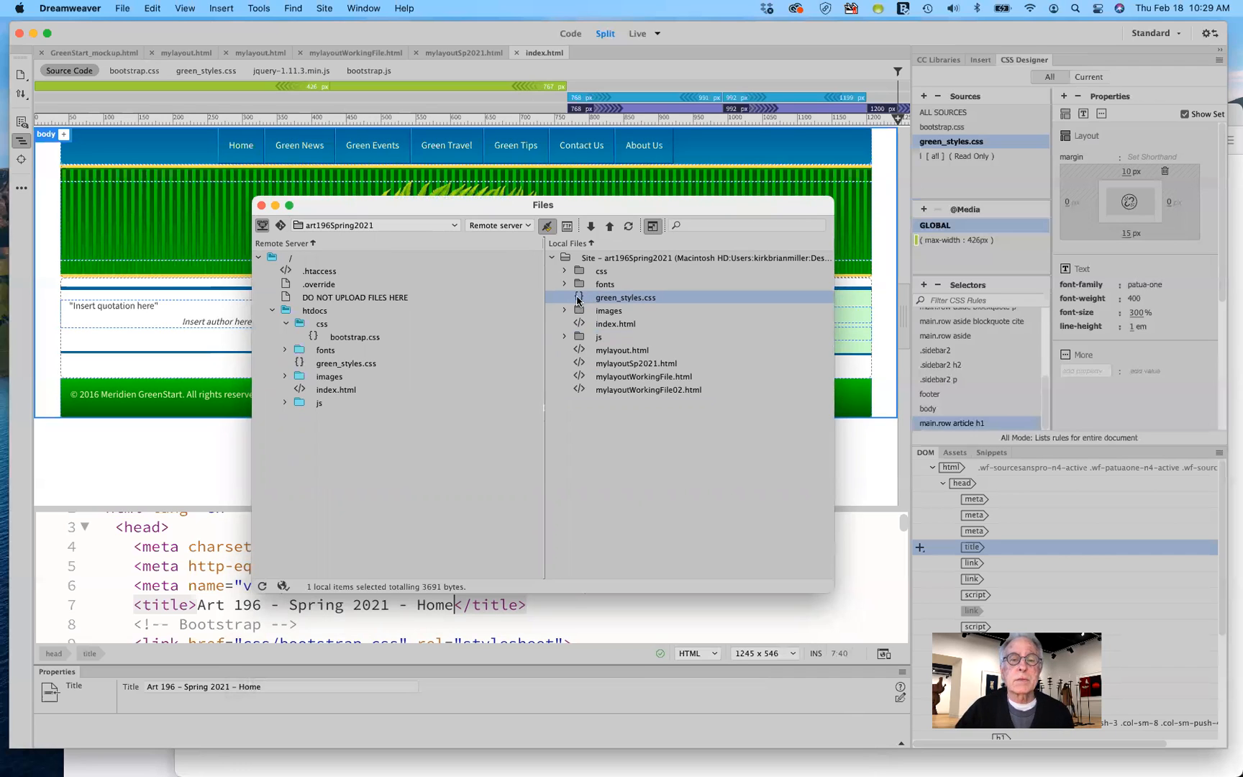
pyautogui.moveTo(577, 301); pyautogui.dragTo(297, 363)
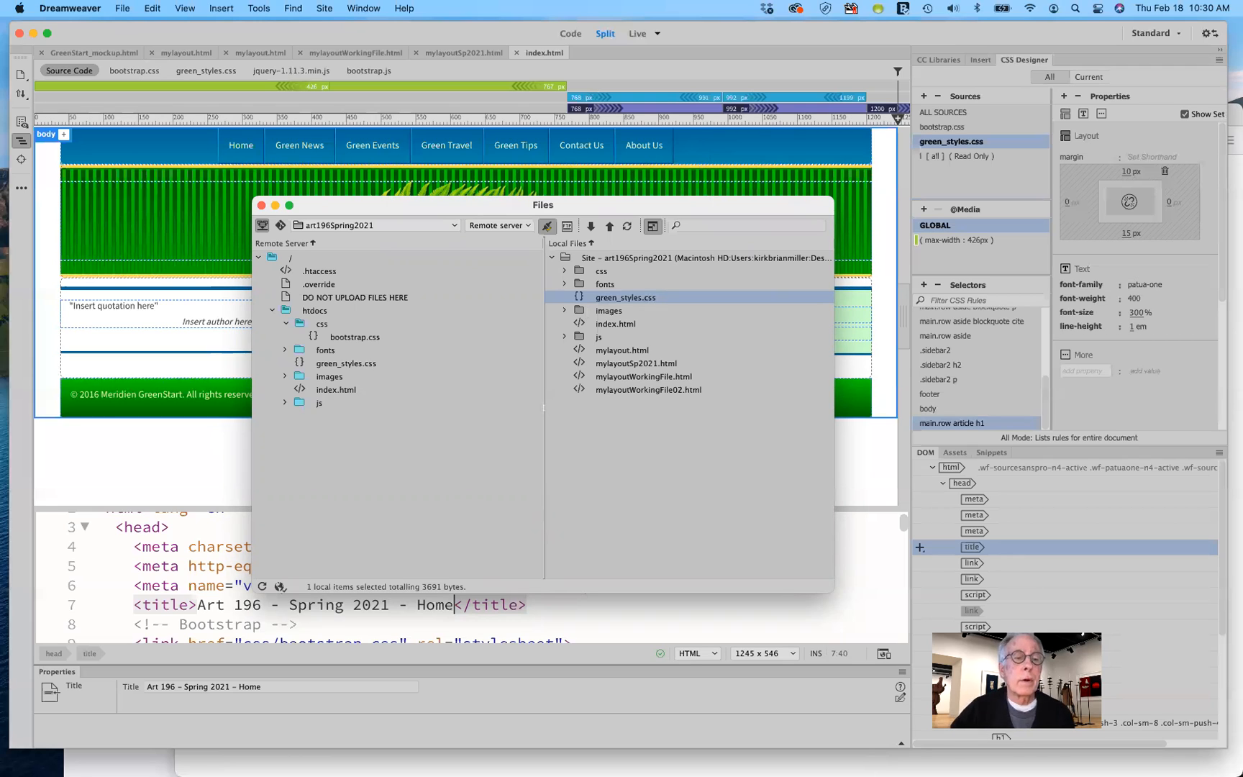
# Step: Switch to Firefox and reload art196introtowebdesign.infinityfreeapp.com to check the spacing above the main heading
pyautogui.click(463, 766)
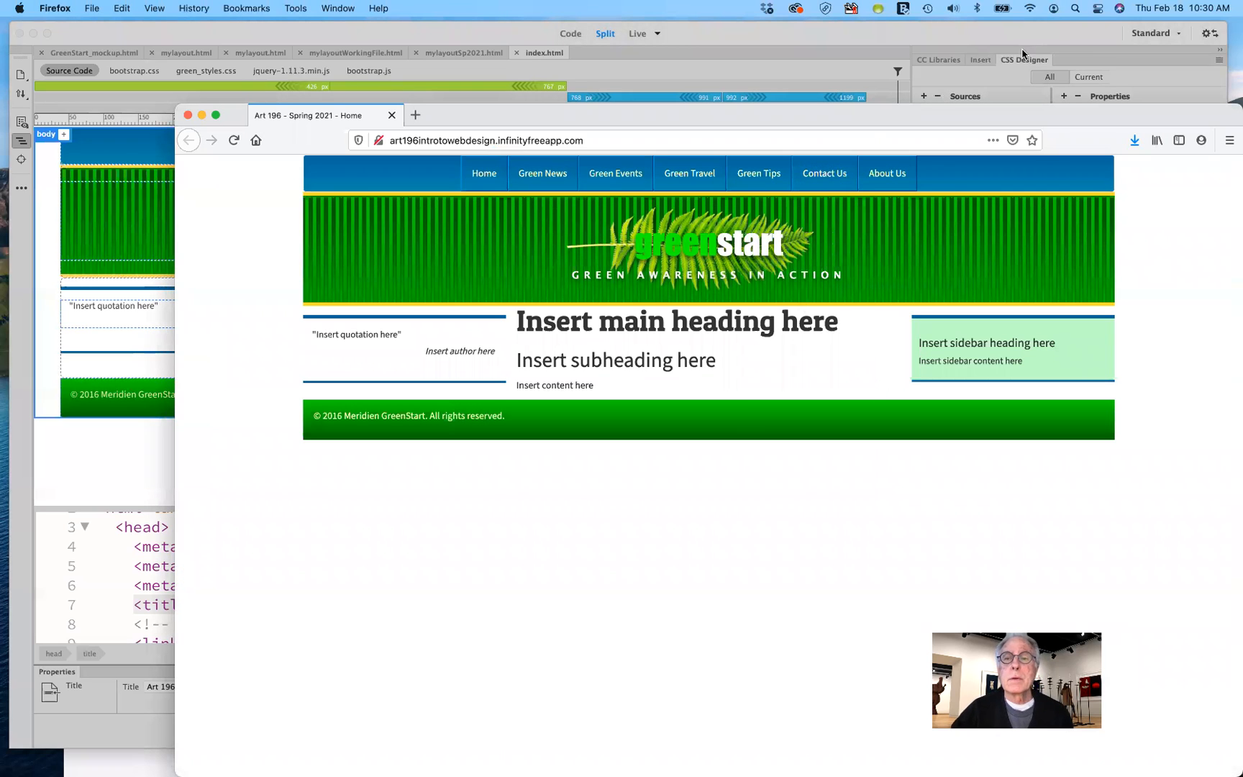
pyautogui.moveTo(1109, 114); pyautogui.dragTo(1035, 124)
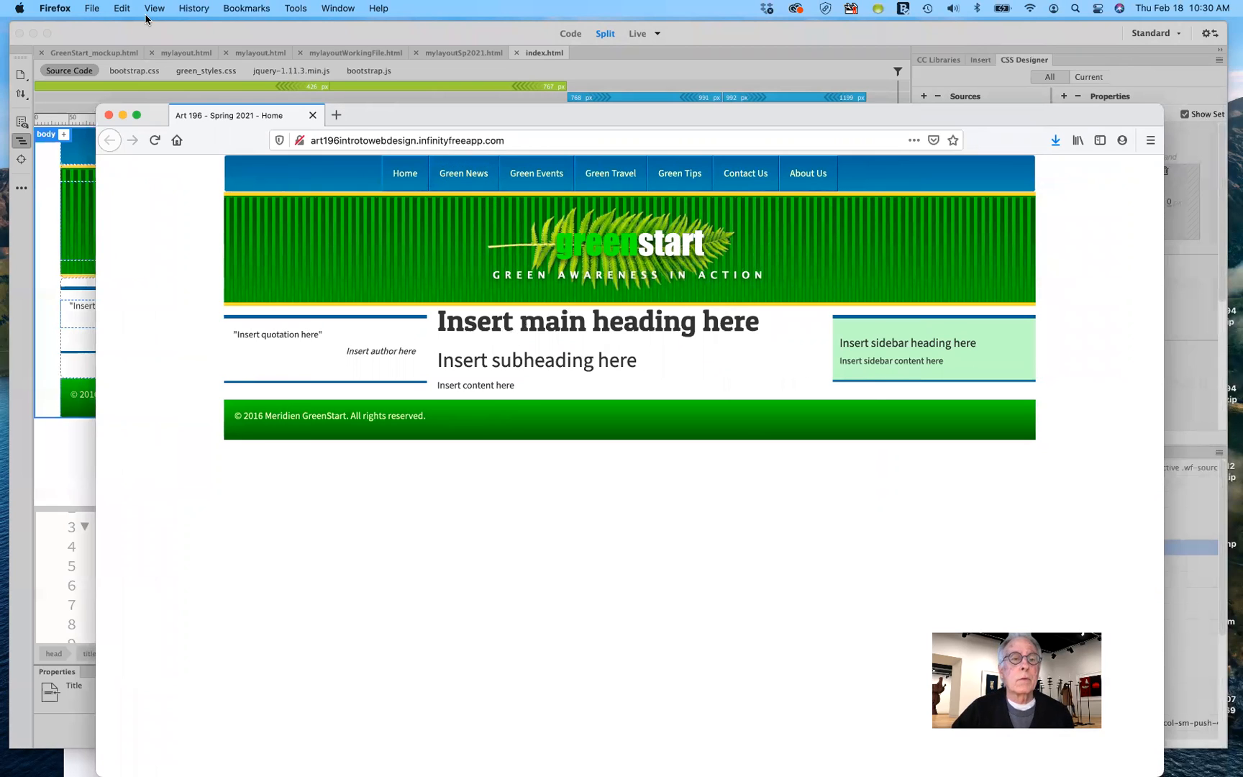
pyautogui.click(153, 141)
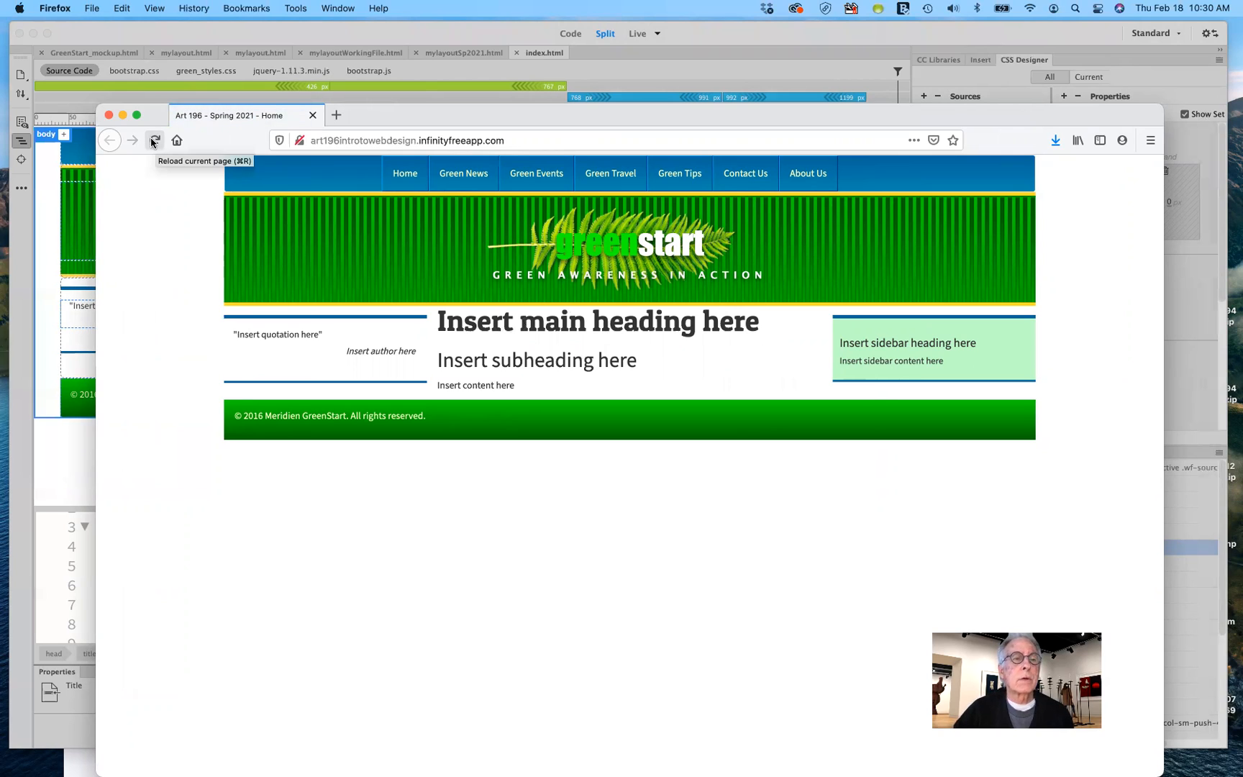
pyautogui.click(153, 141)
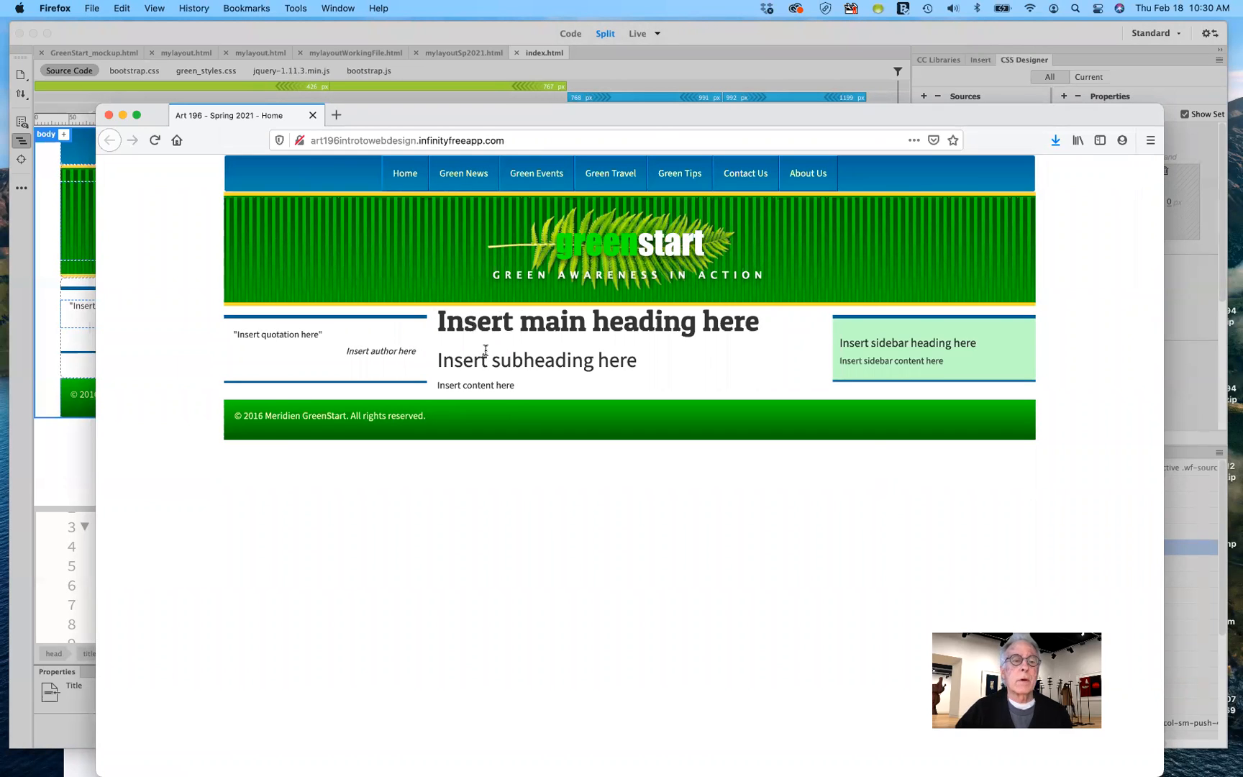
# Step: Switch back to Dreamweaver and upload the local index.html to the remote htdocs folder
pyautogui.click(75, 483)
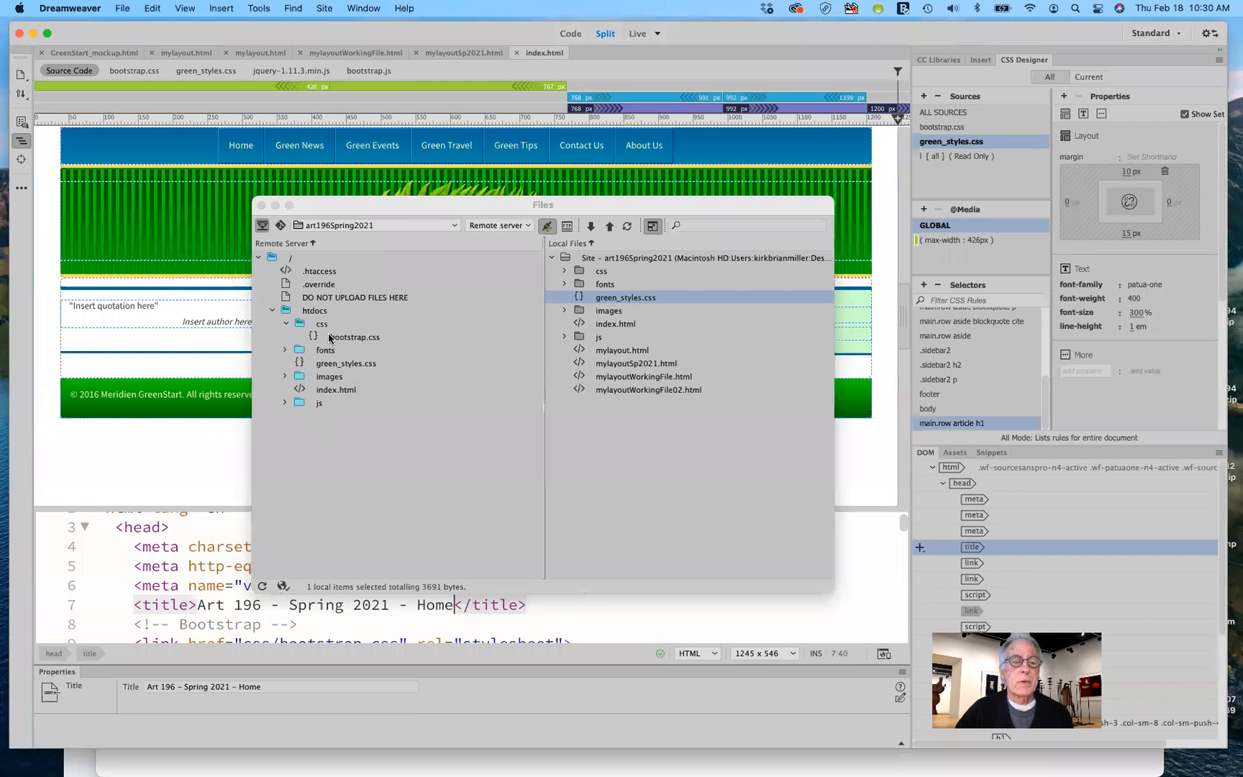
pyautogui.click(581, 323)
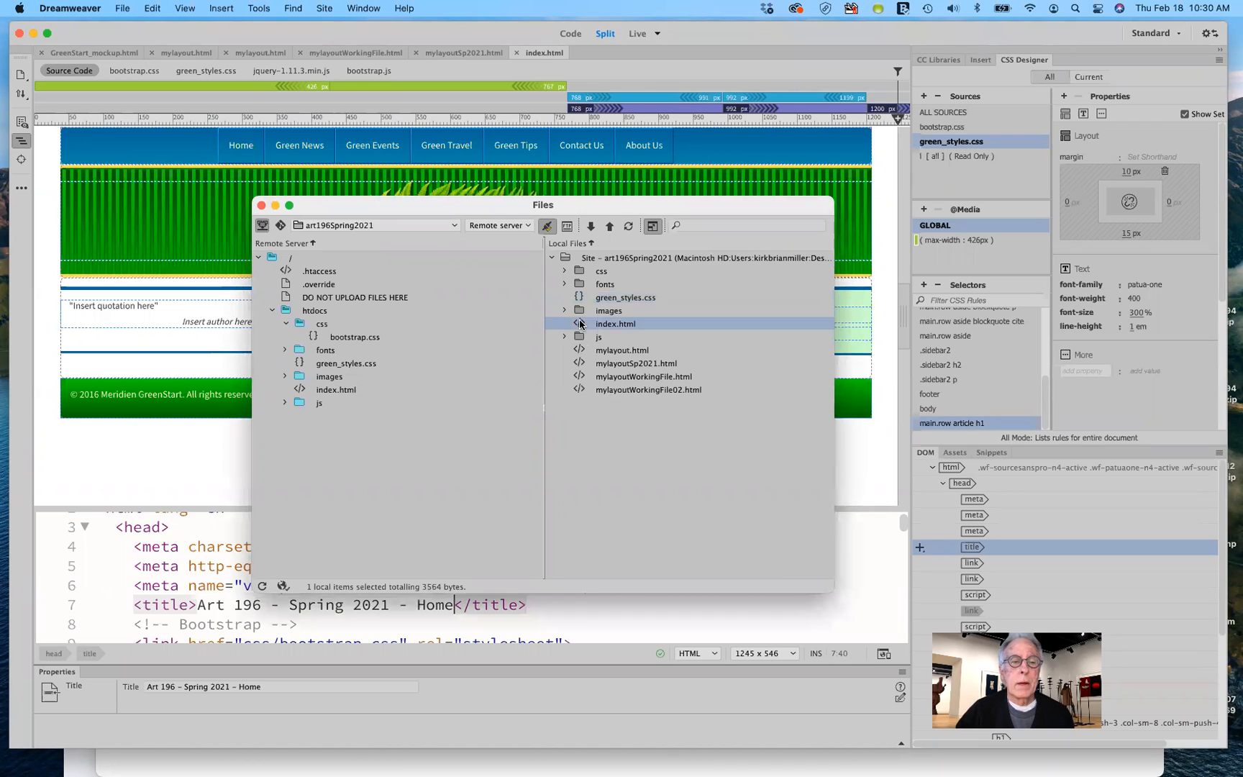
pyautogui.moveTo(581, 323); pyautogui.dragTo(301, 392)
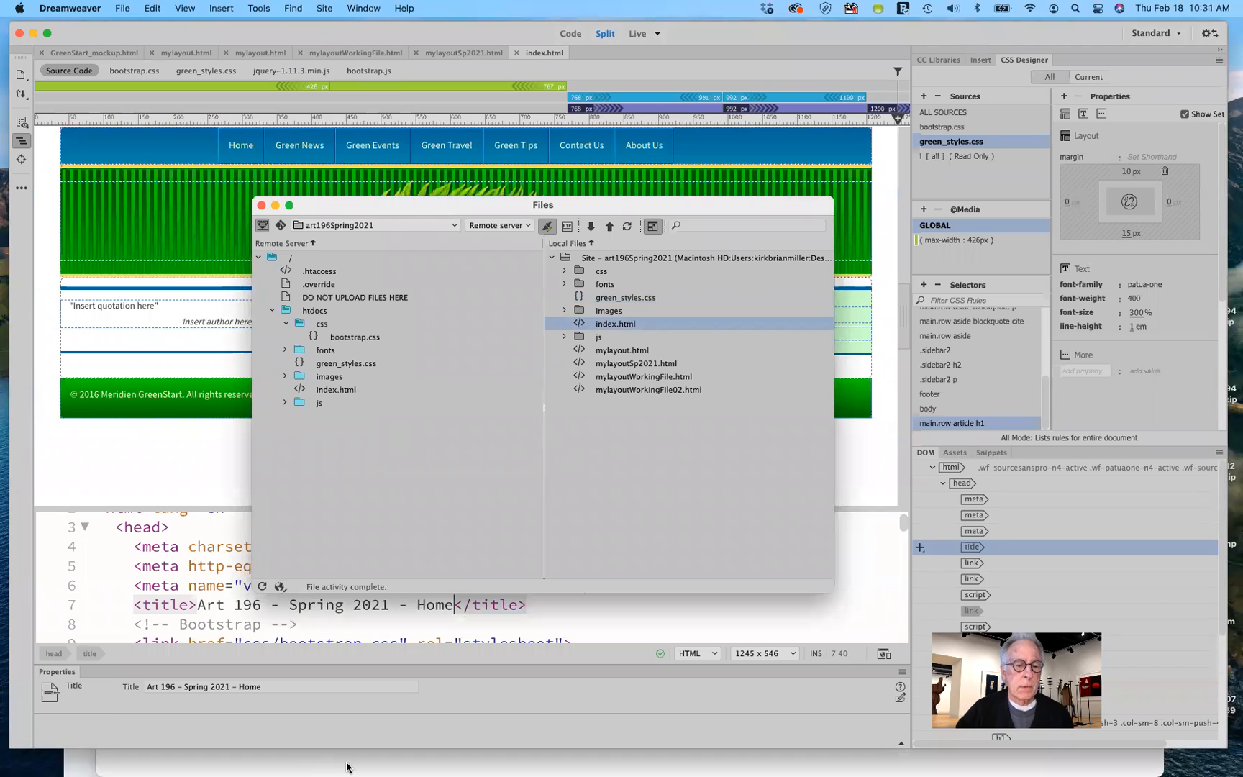
# Step: Return to Firefox and reload the live page to recheck the main heading's spacing
pyautogui.moveTo(351, 764)
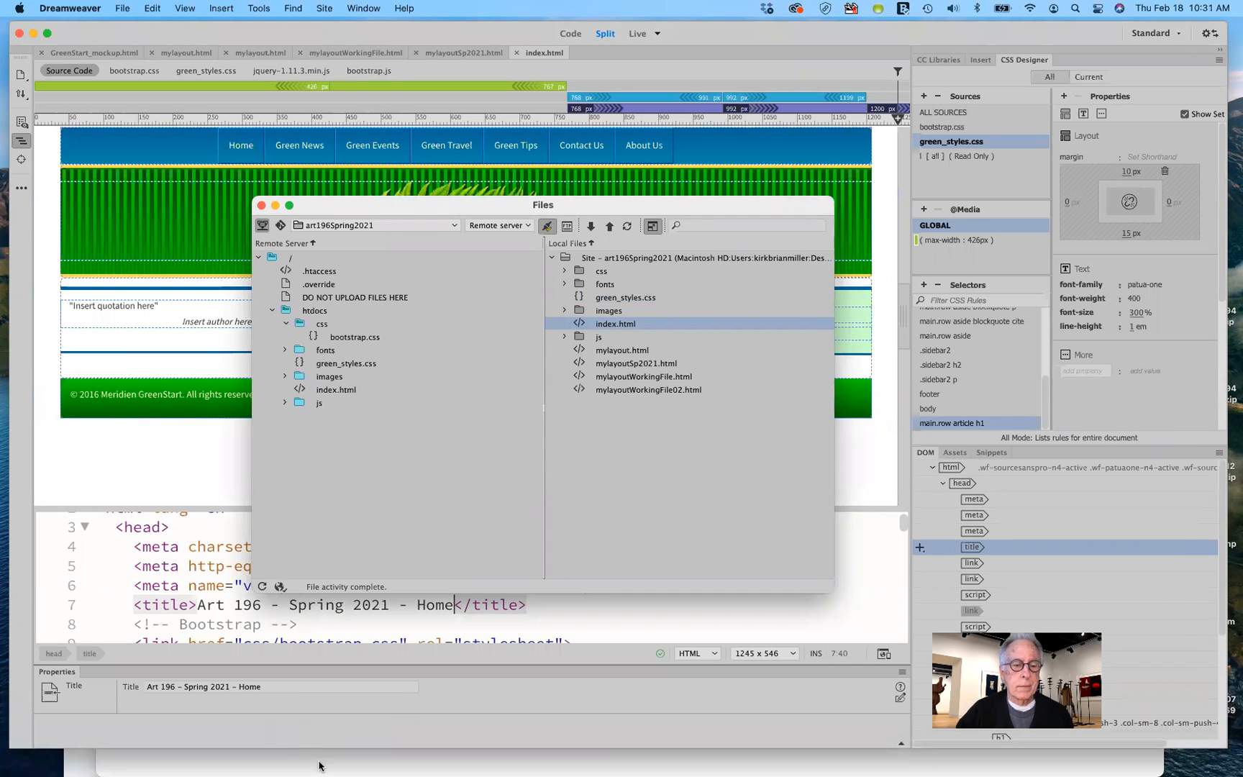
pyautogui.click(320, 763)
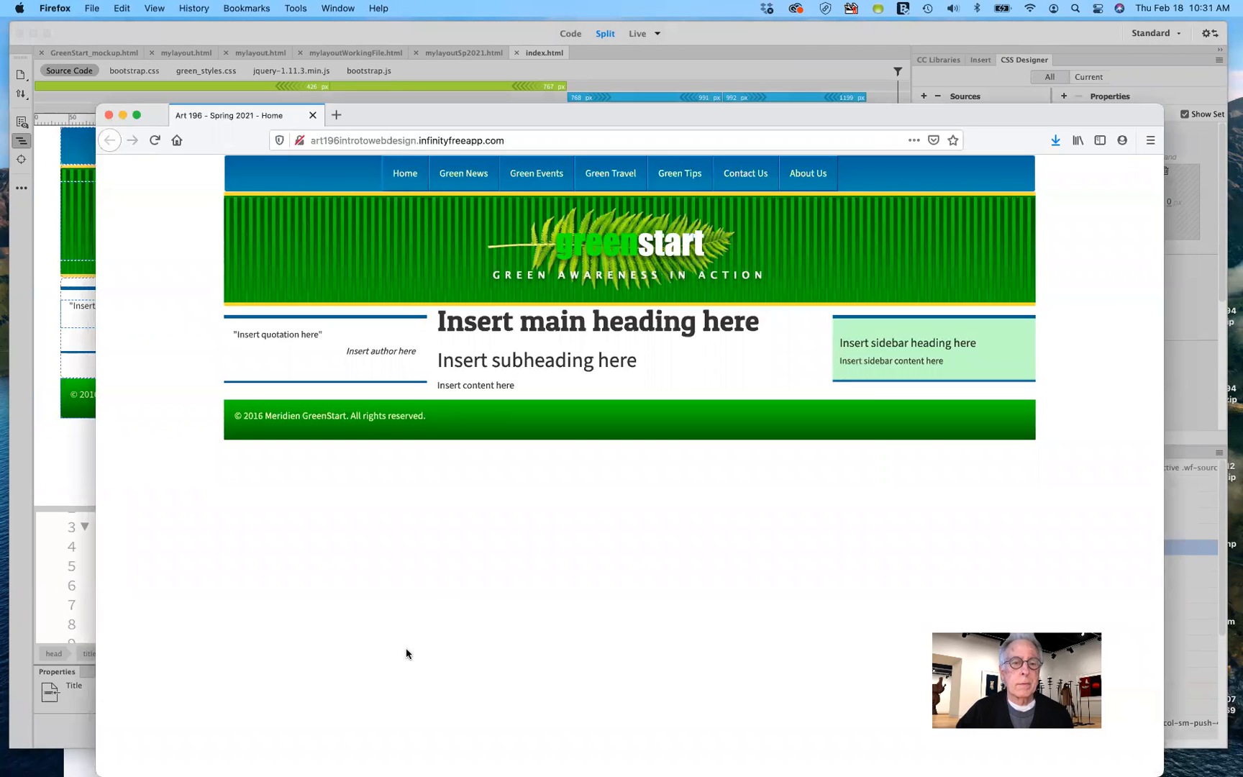
pyautogui.click(155, 141)
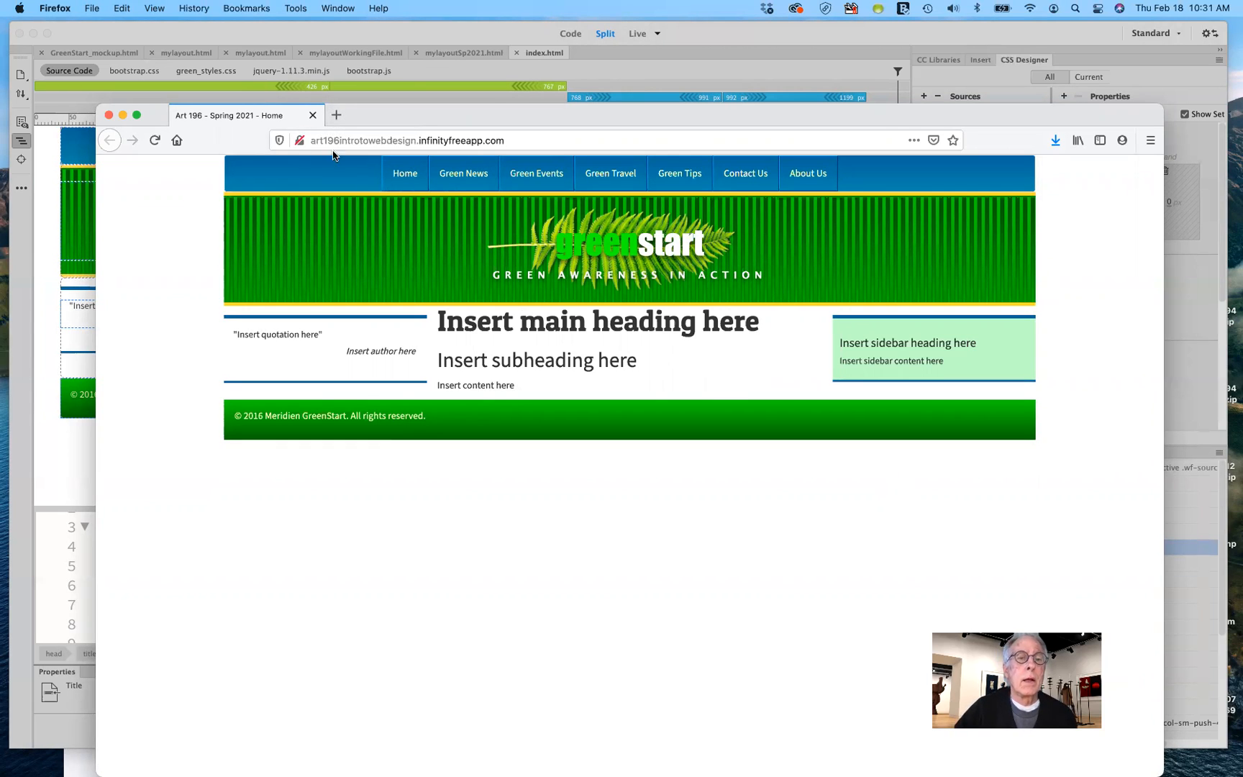
pyautogui.click(509, 142)
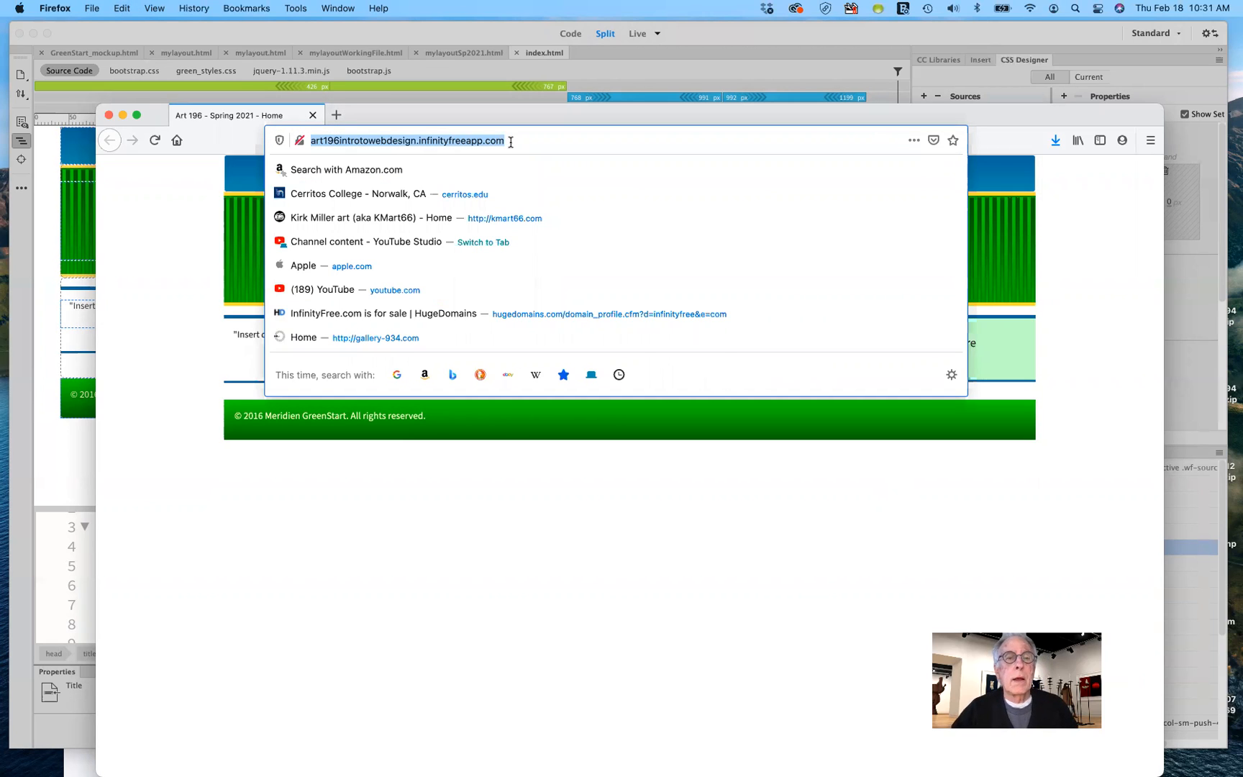
pyautogui.click(510, 142)
pyautogui.click(190, 287)
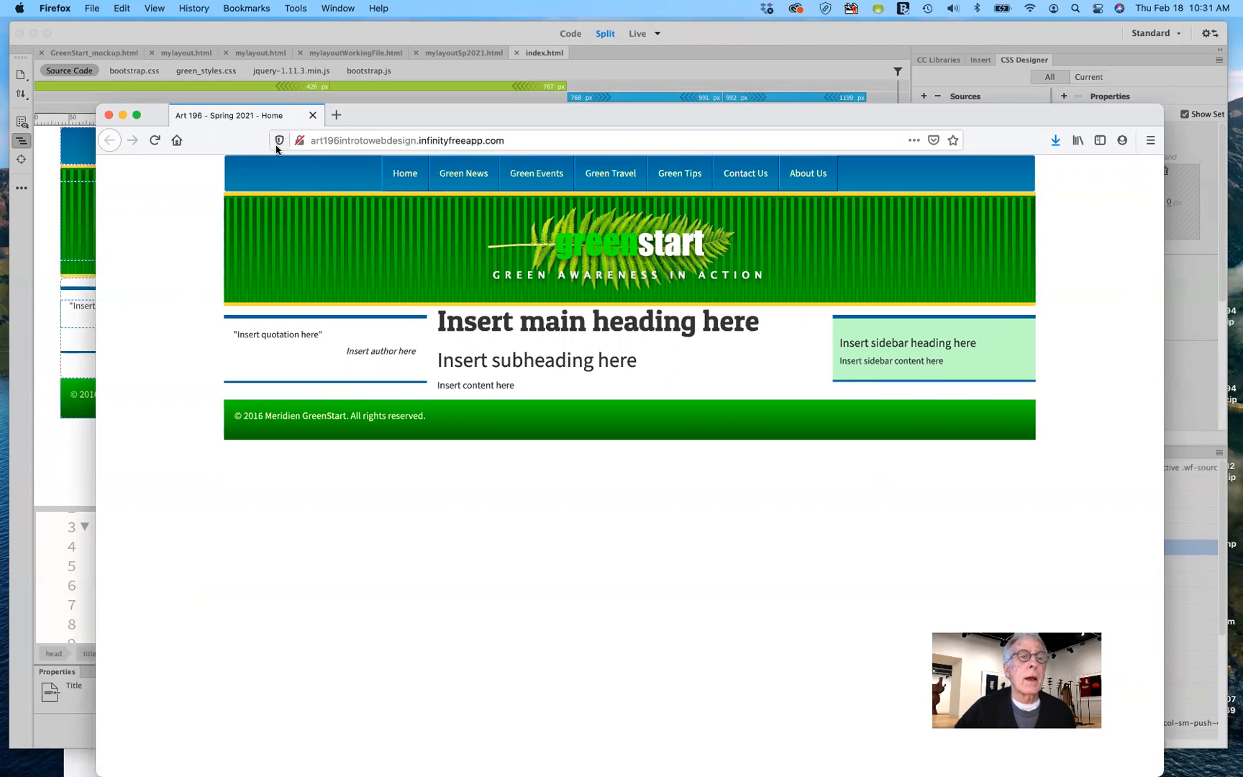
# Step: Clear only the browser's cached files, using a time range of Last Hour
pyautogui.click(201, 9)
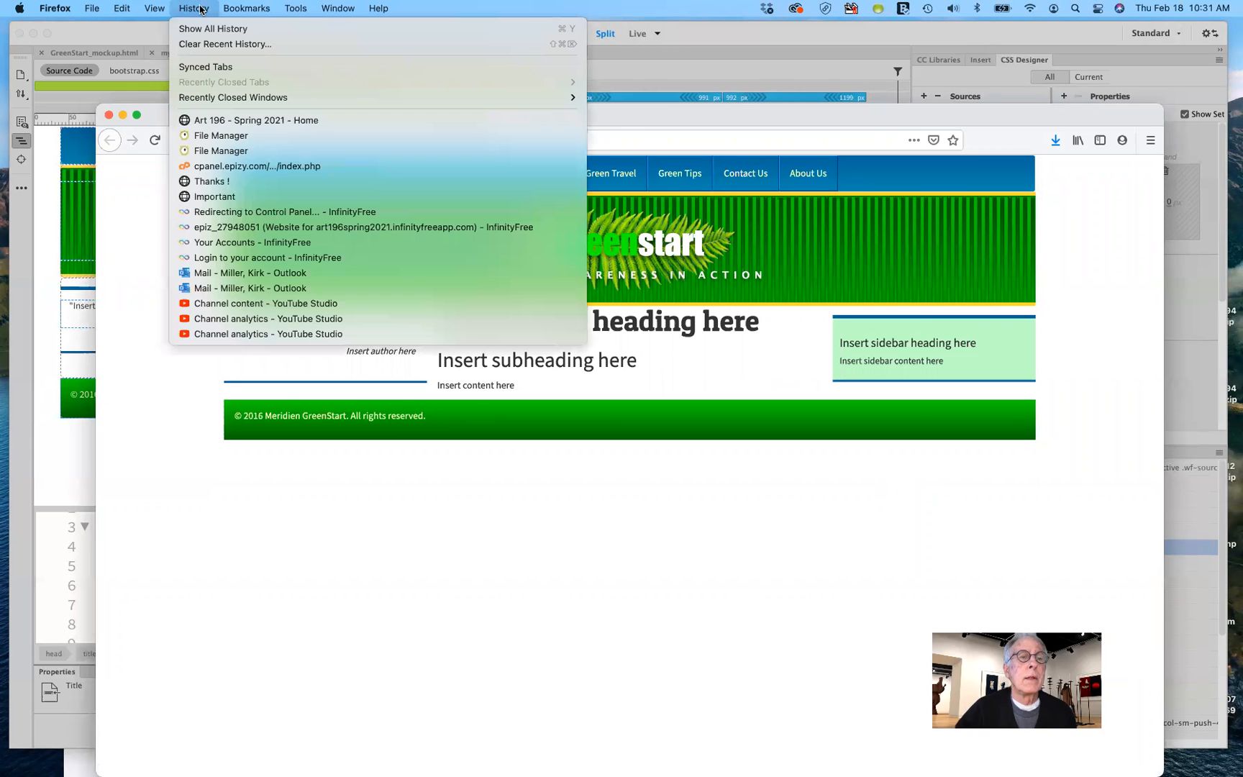
pyautogui.click(214, 44)
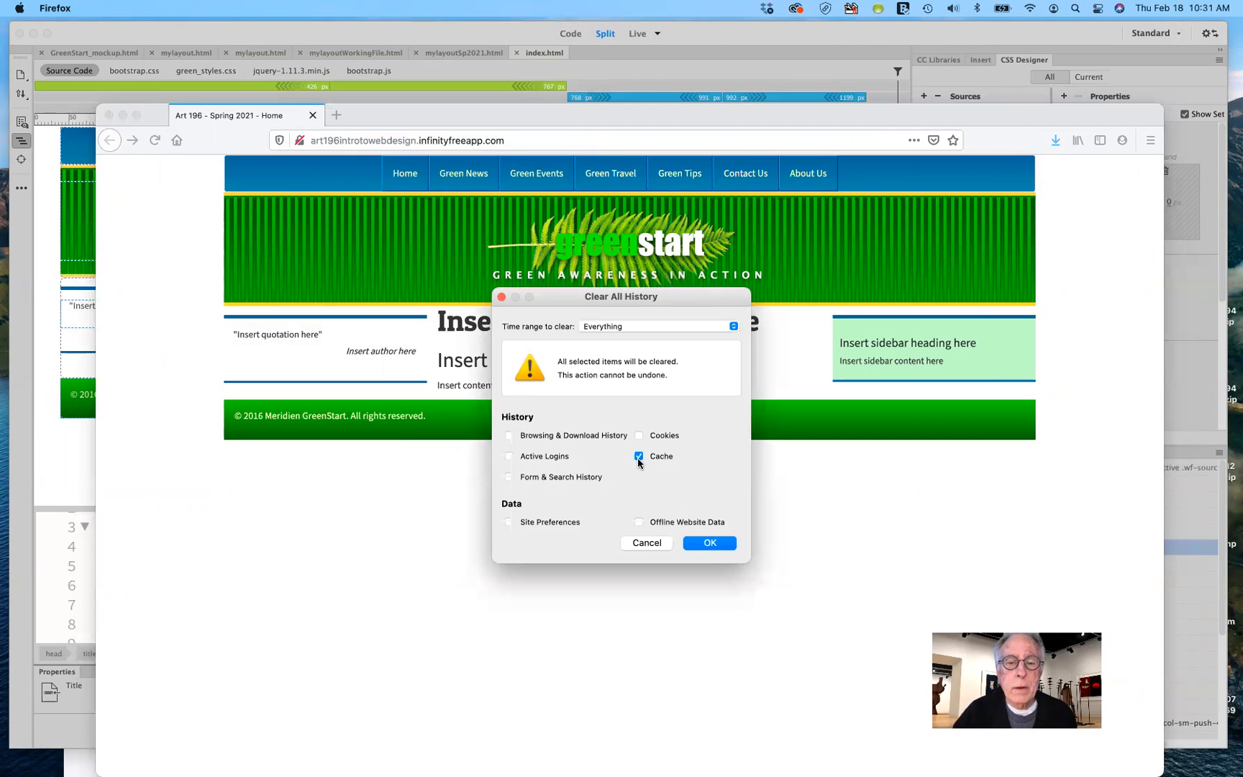
pyautogui.click(653, 329)
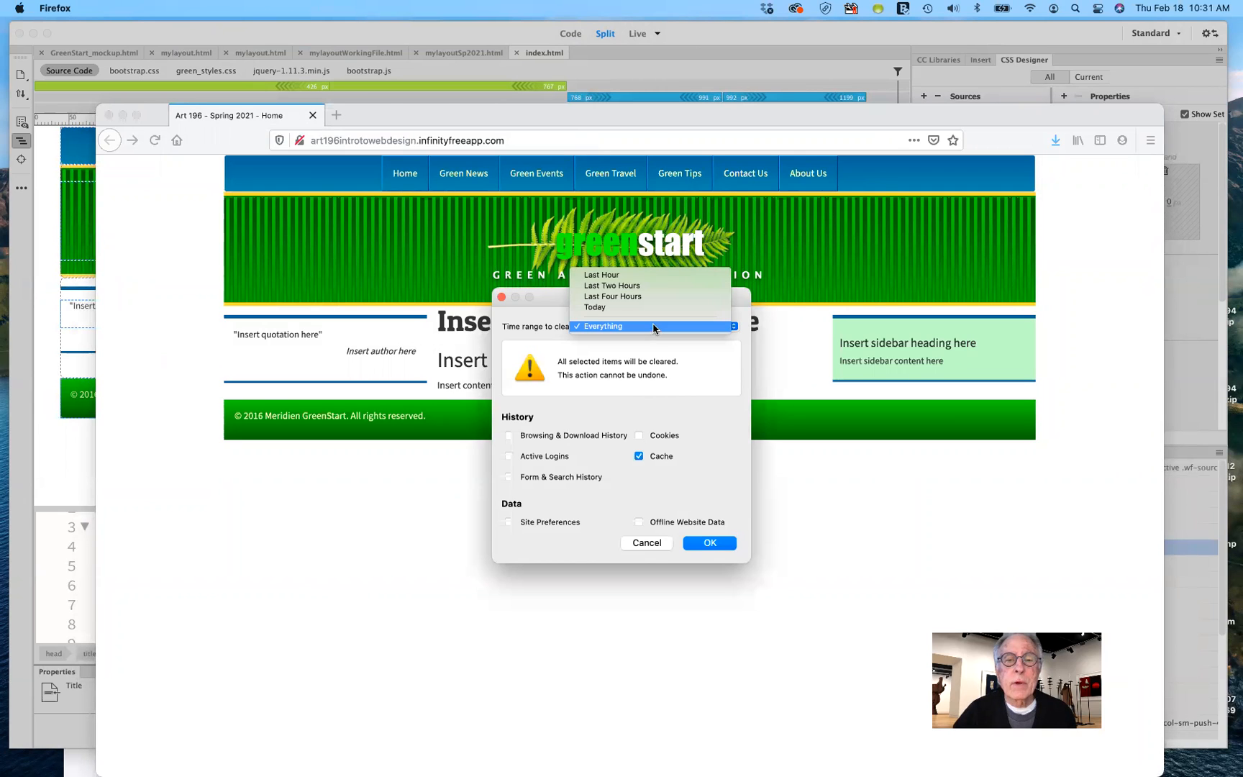
pyautogui.click(647, 275)
pyautogui.click(703, 515)
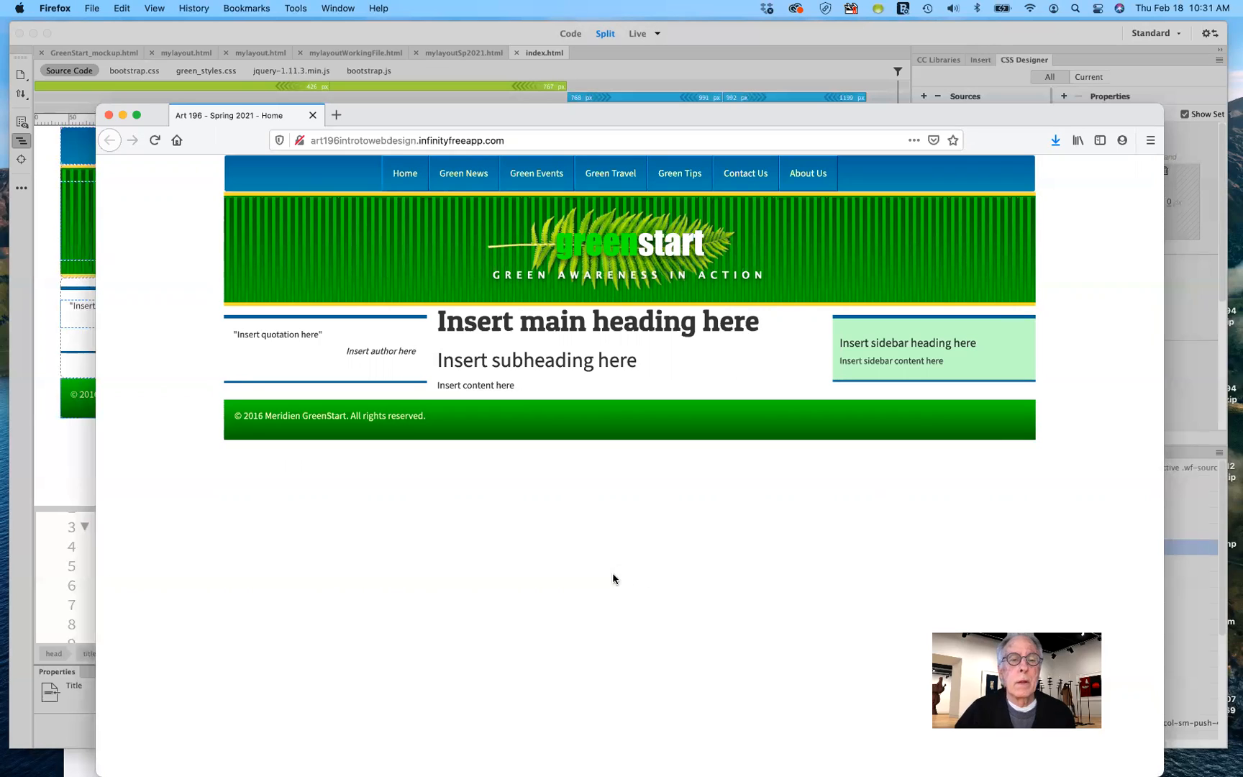
# Step: Reload the live page and move the browser window down to compare its heading spacing with the Dreamweaver layout
pyautogui.click(155, 141)
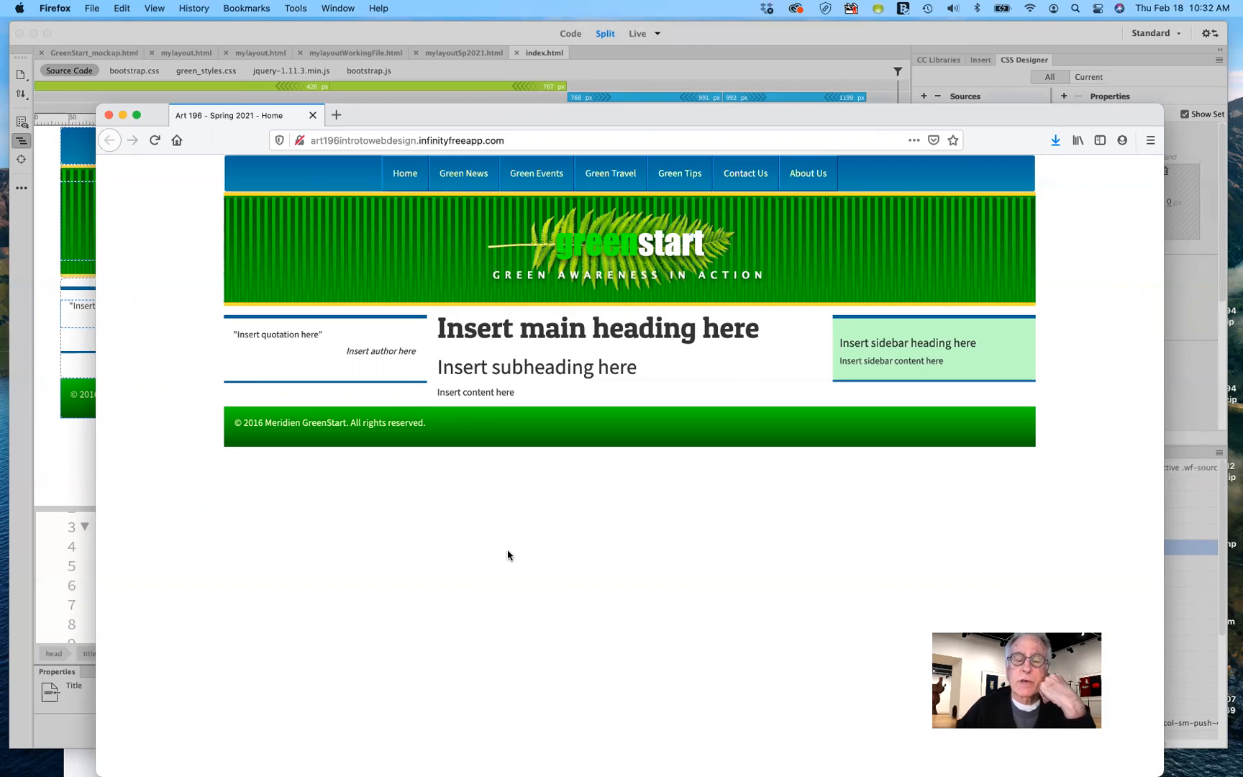
pyautogui.click(154, 140)
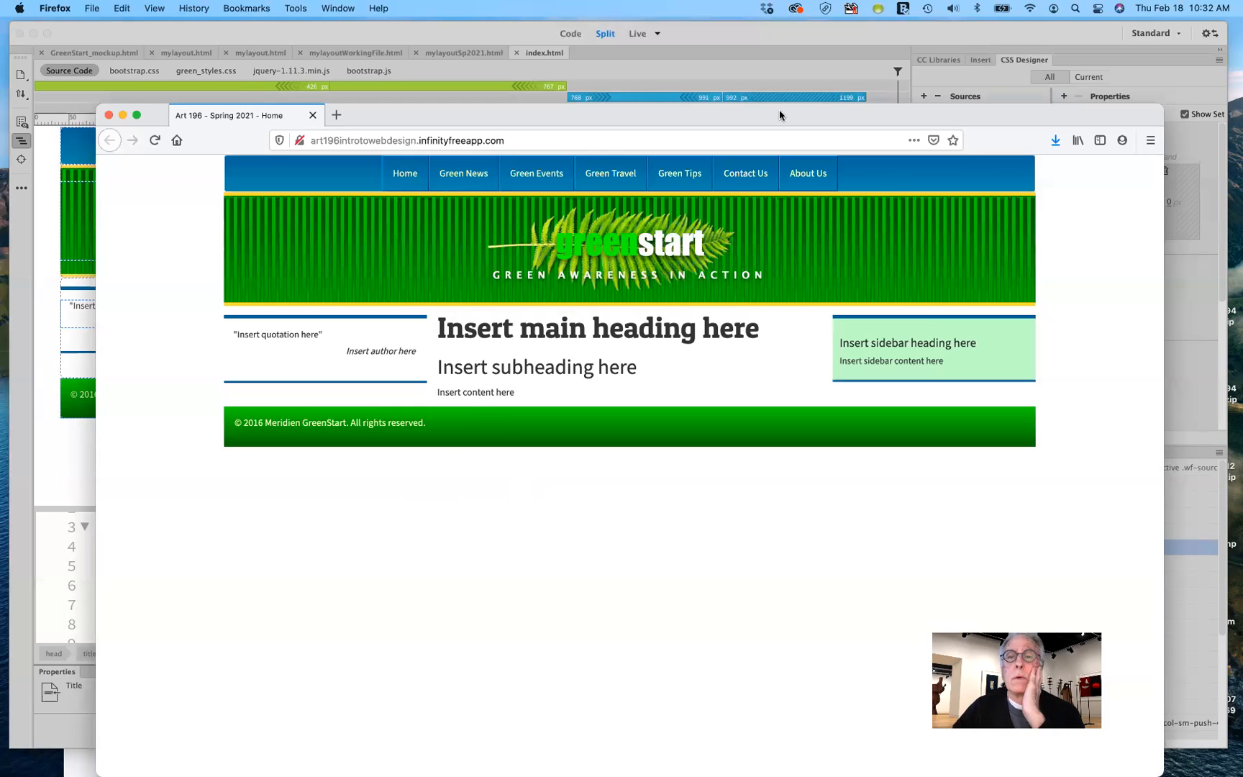
pyautogui.moveTo(765, 126); pyautogui.dragTo(715, 451)
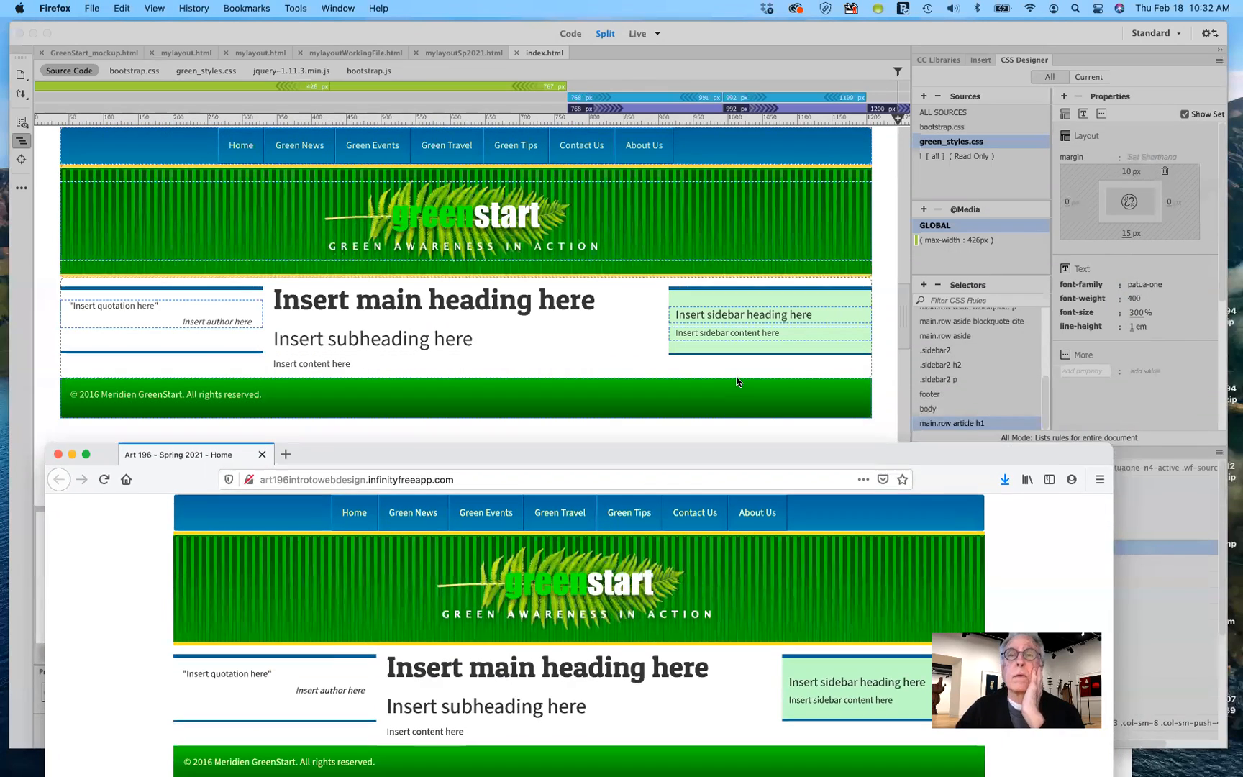
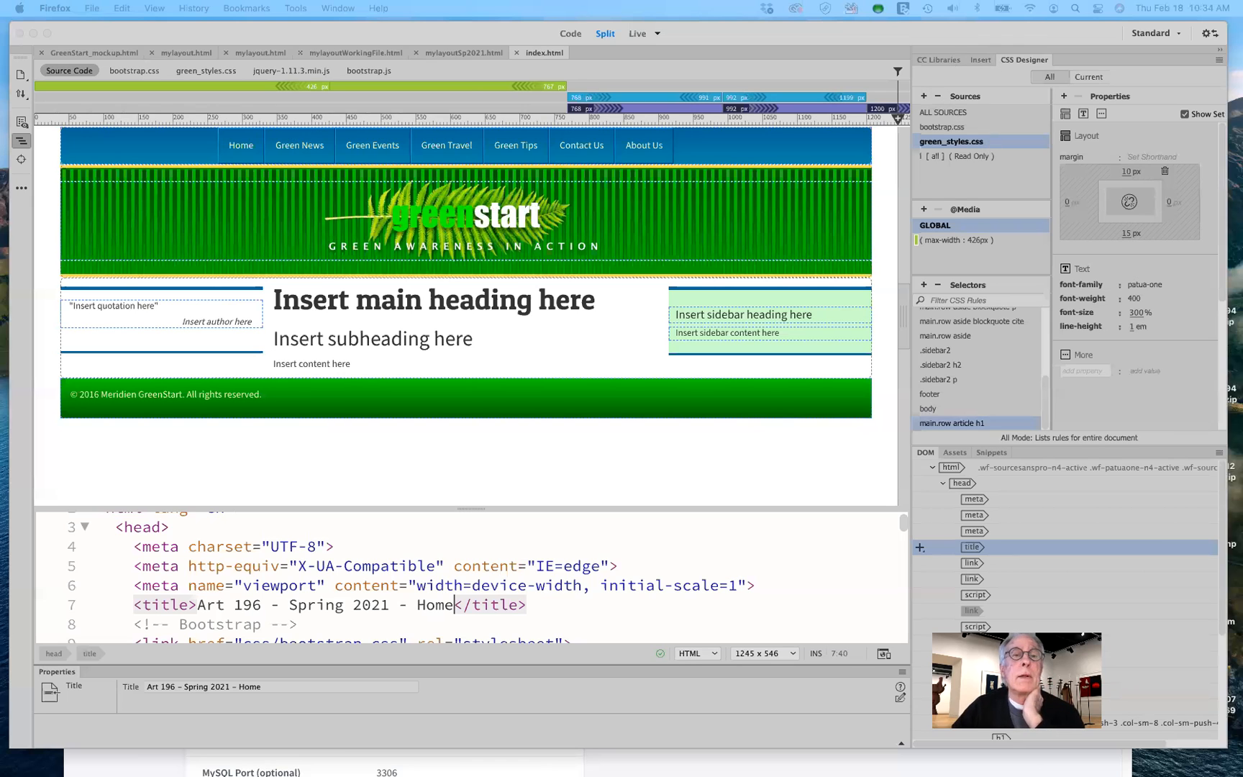
# Step: Switch to Dreamweaver and remove bootstrap.css from the style sheet sources of index.html
pyautogui.click(411, 33)
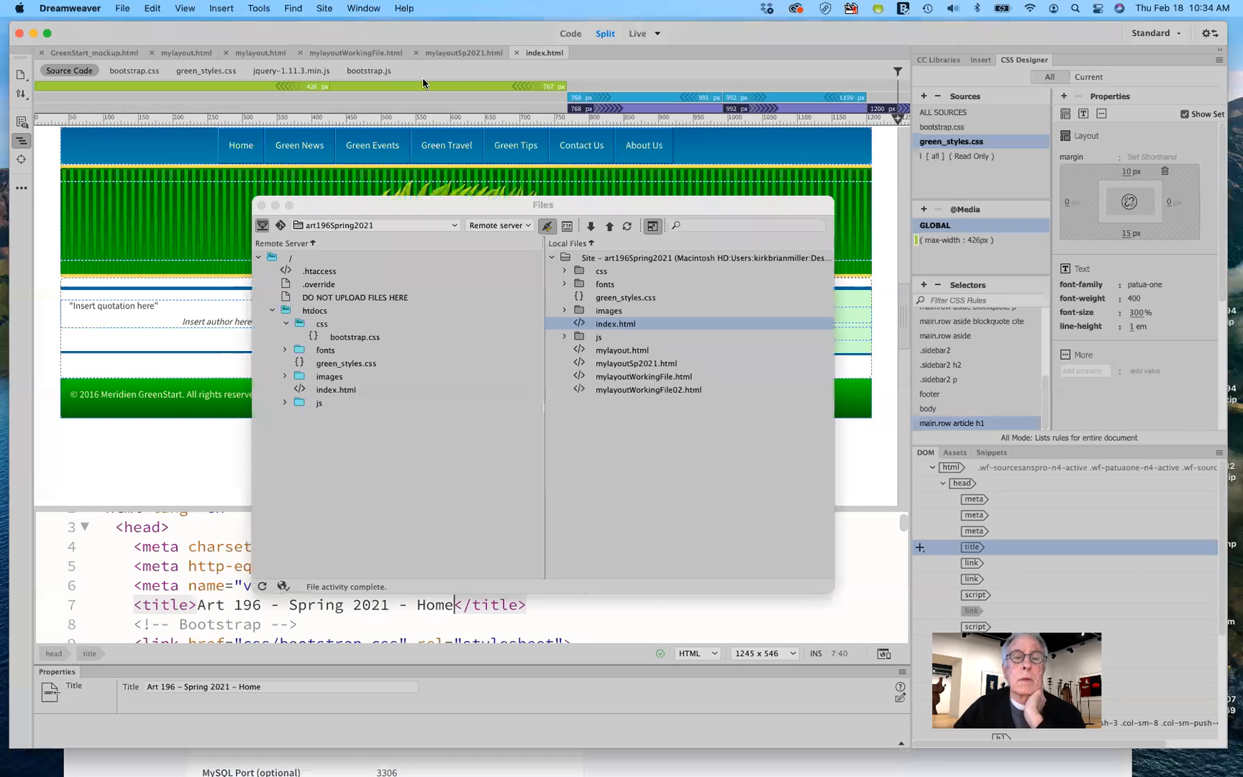
pyautogui.moveTo(568, 207); pyautogui.dragTo(586, 164)
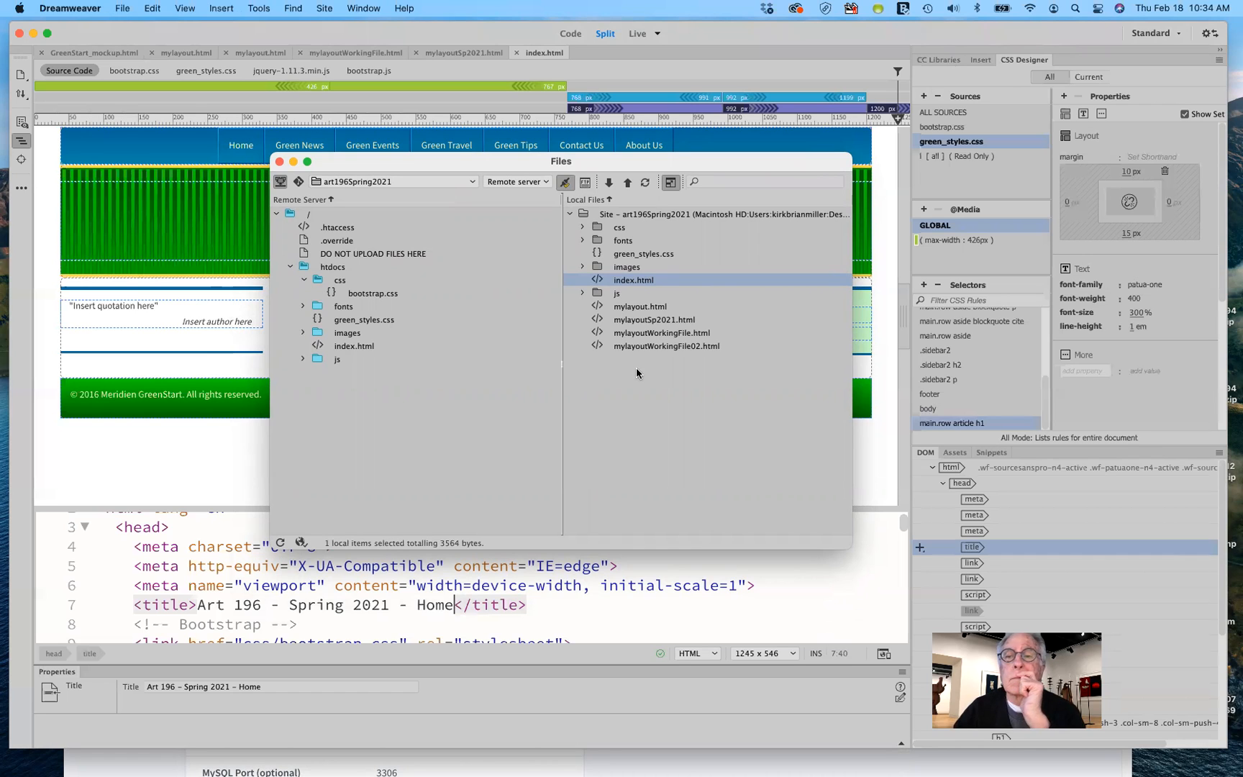
pyautogui.moveTo(773, 163); pyautogui.dragTo(689, 211)
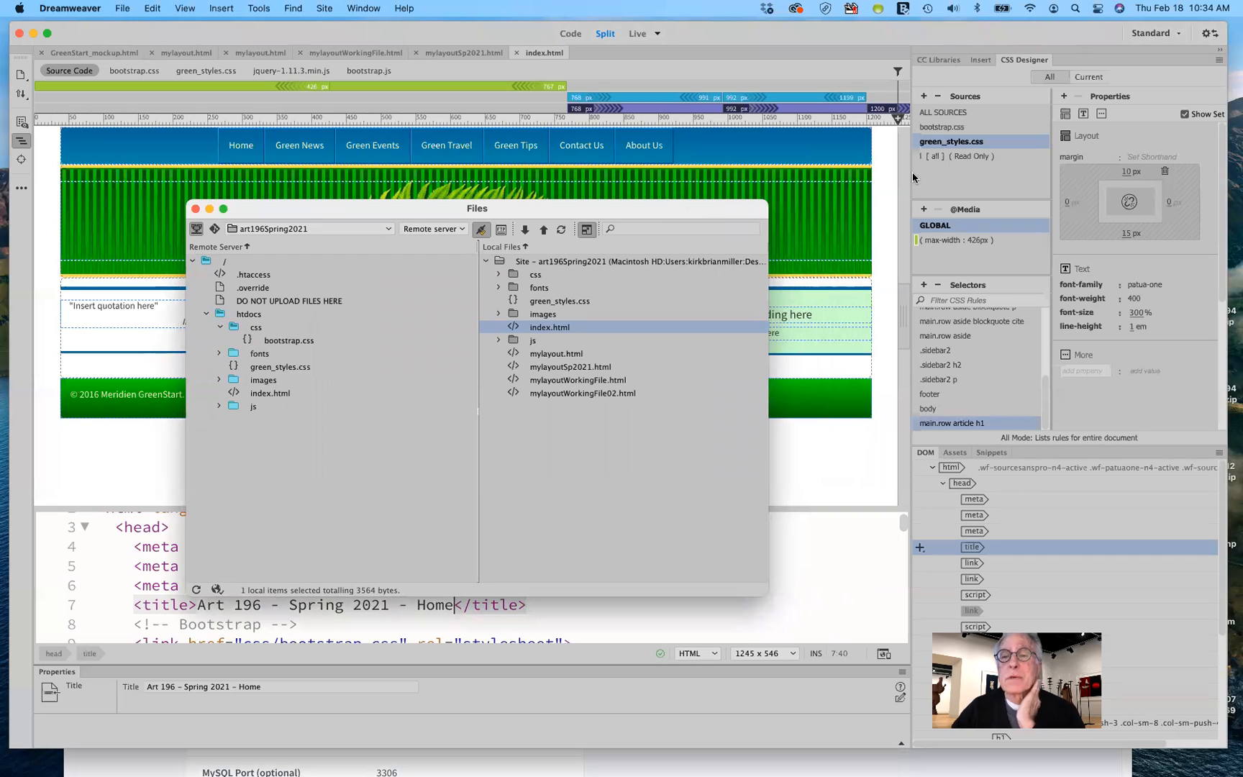
pyautogui.click(960, 128)
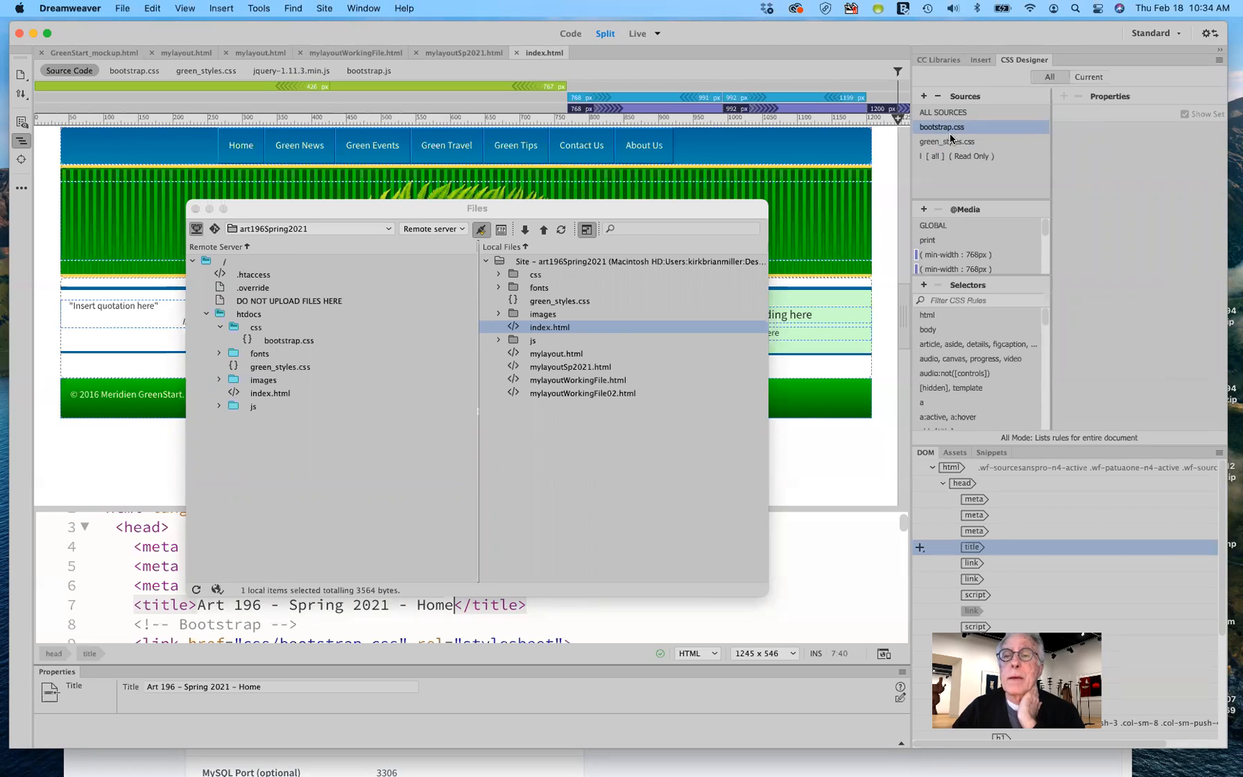
pyautogui.click(937, 97)
pyautogui.moveTo(739, 212); pyautogui.dragTo(809, 182)
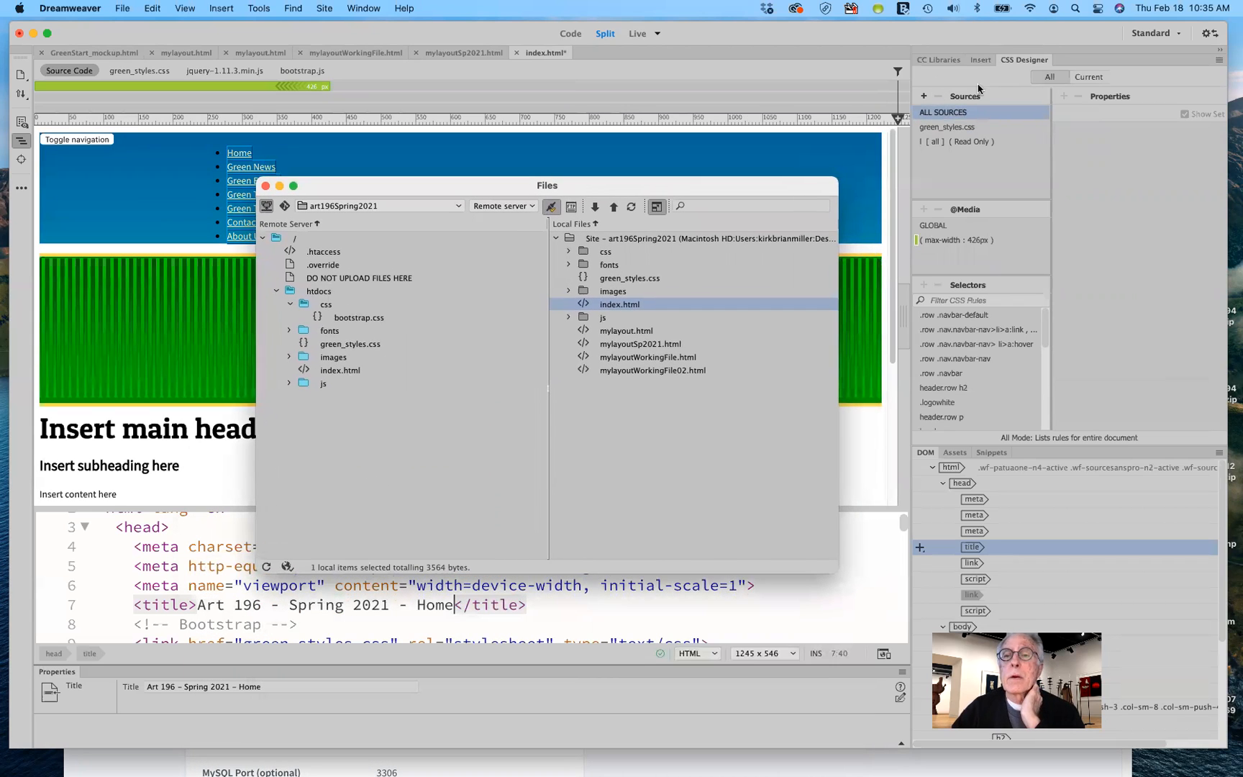
# Step: Attach bootstrap-3.4.1.css from the lesson06 css folder as a linked style sheet, without copying it into the site root
pyautogui.click(923, 96)
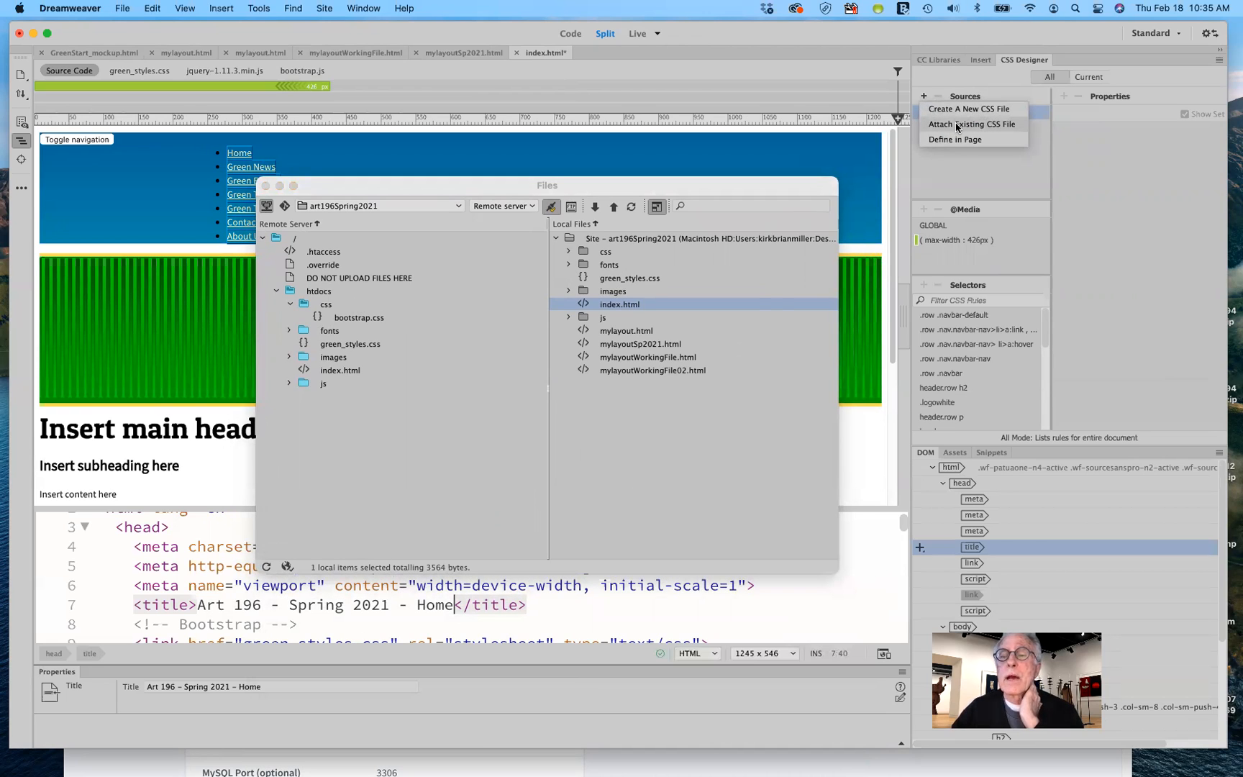
pyautogui.click(957, 125)
pyautogui.click(727, 228)
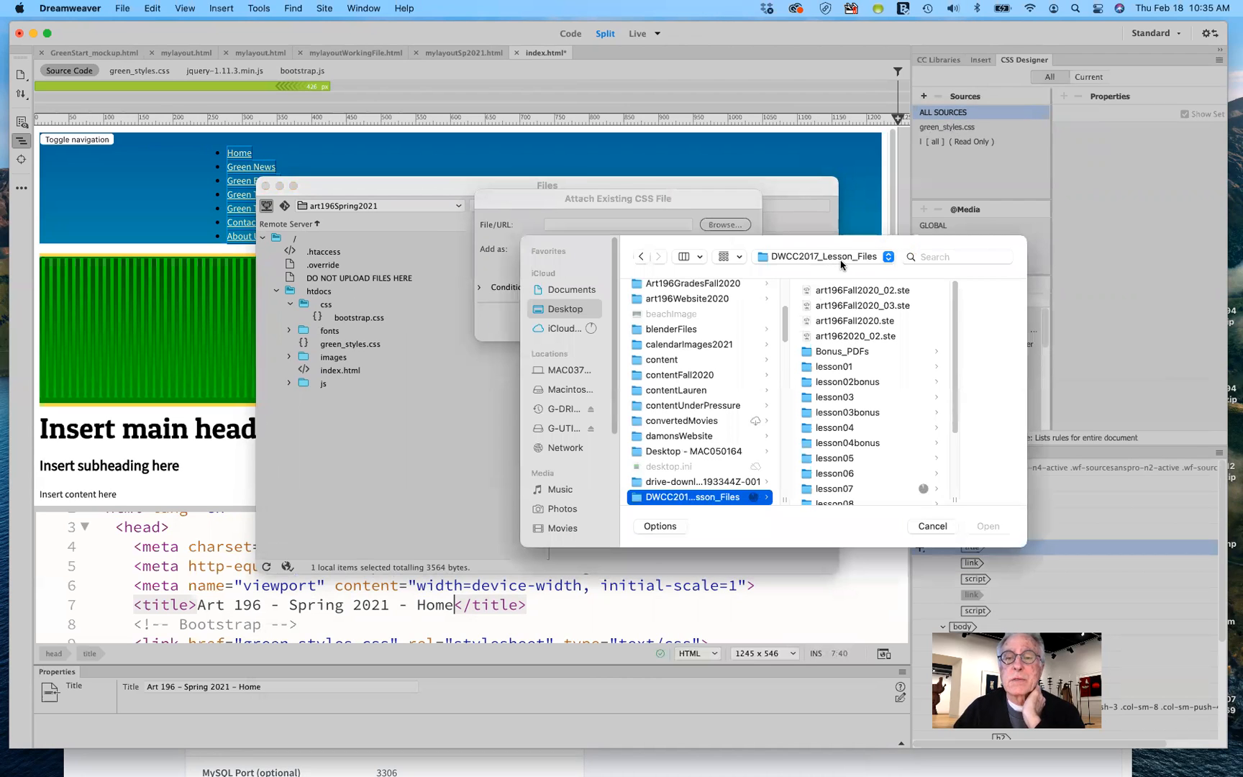
pyautogui.click(810, 476)
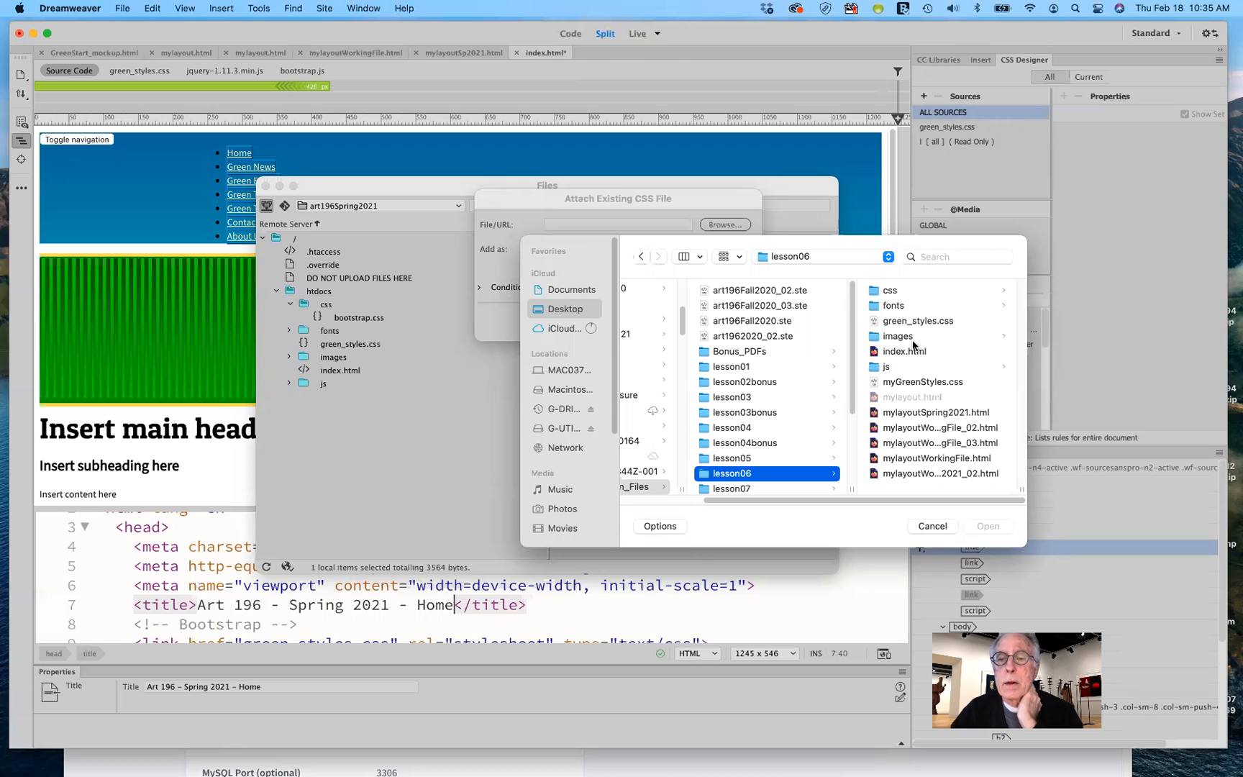
pyautogui.click(876, 295)
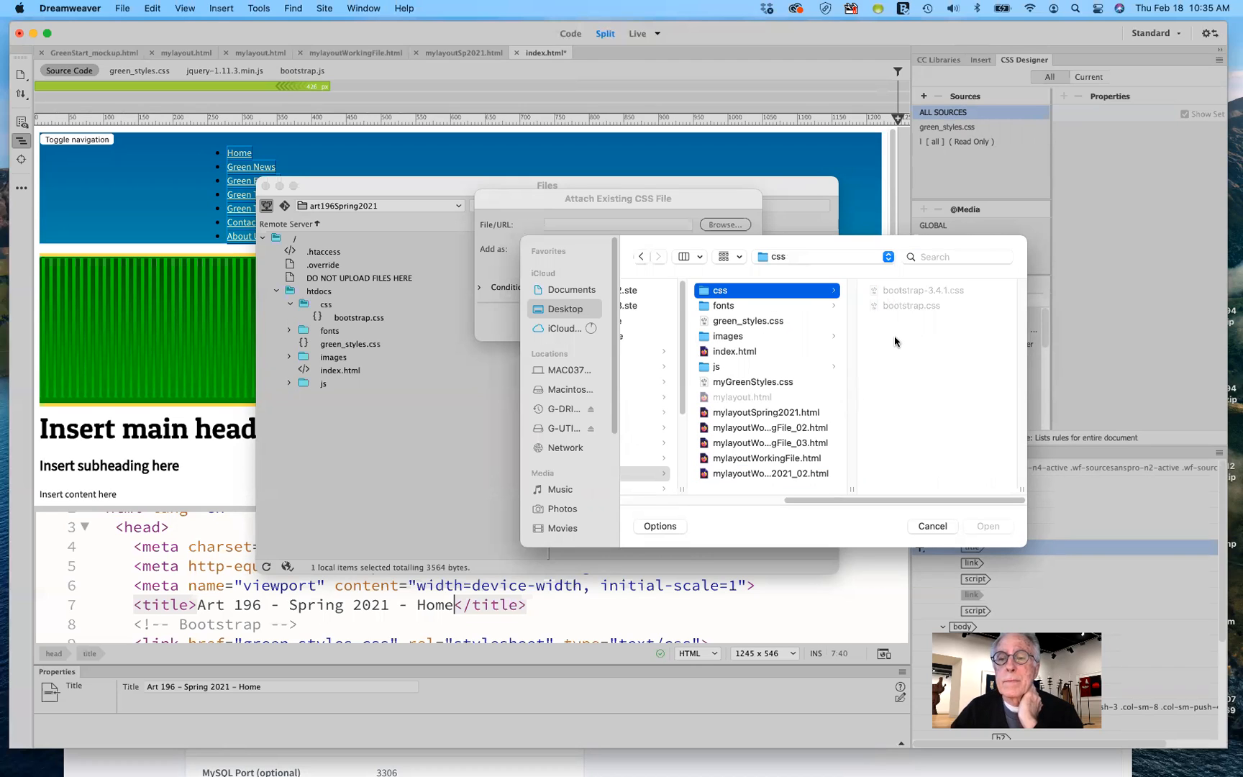
pyautogui.click(888, 302)
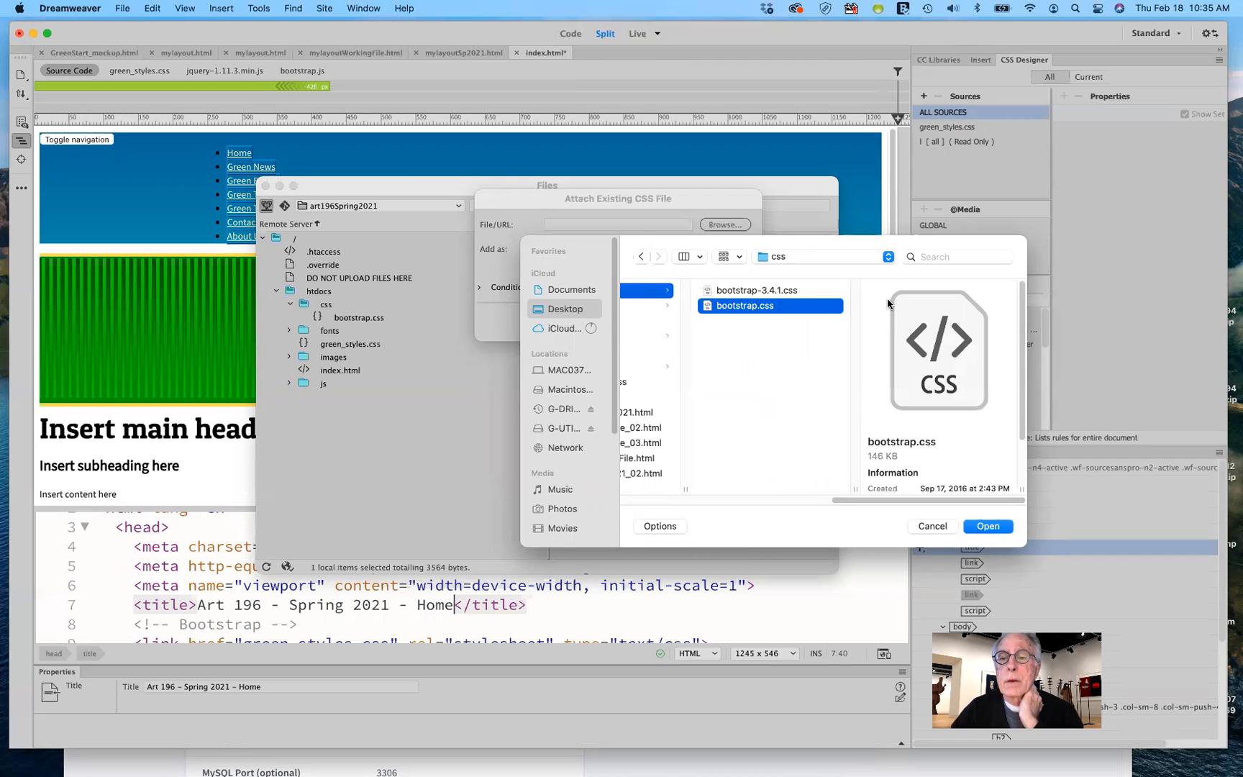
pyautogui.click(794, 292)
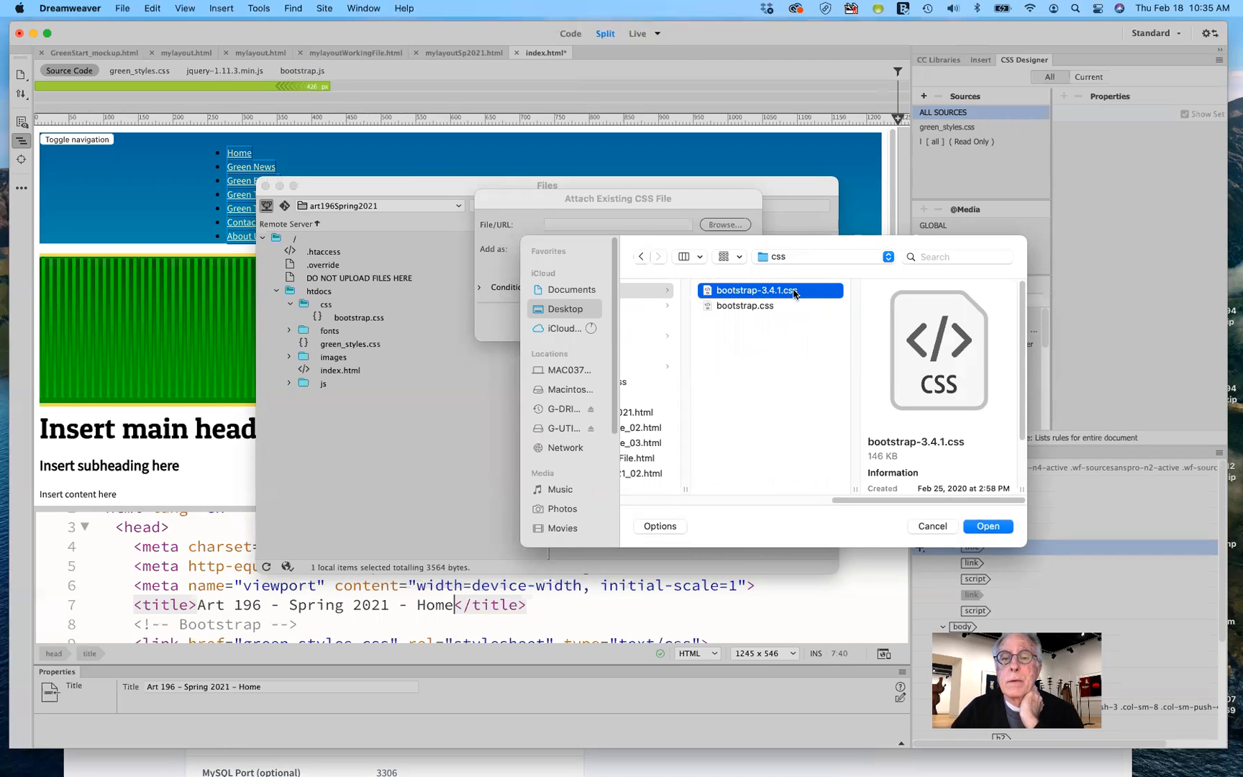
pyautogui.click(987, 526)
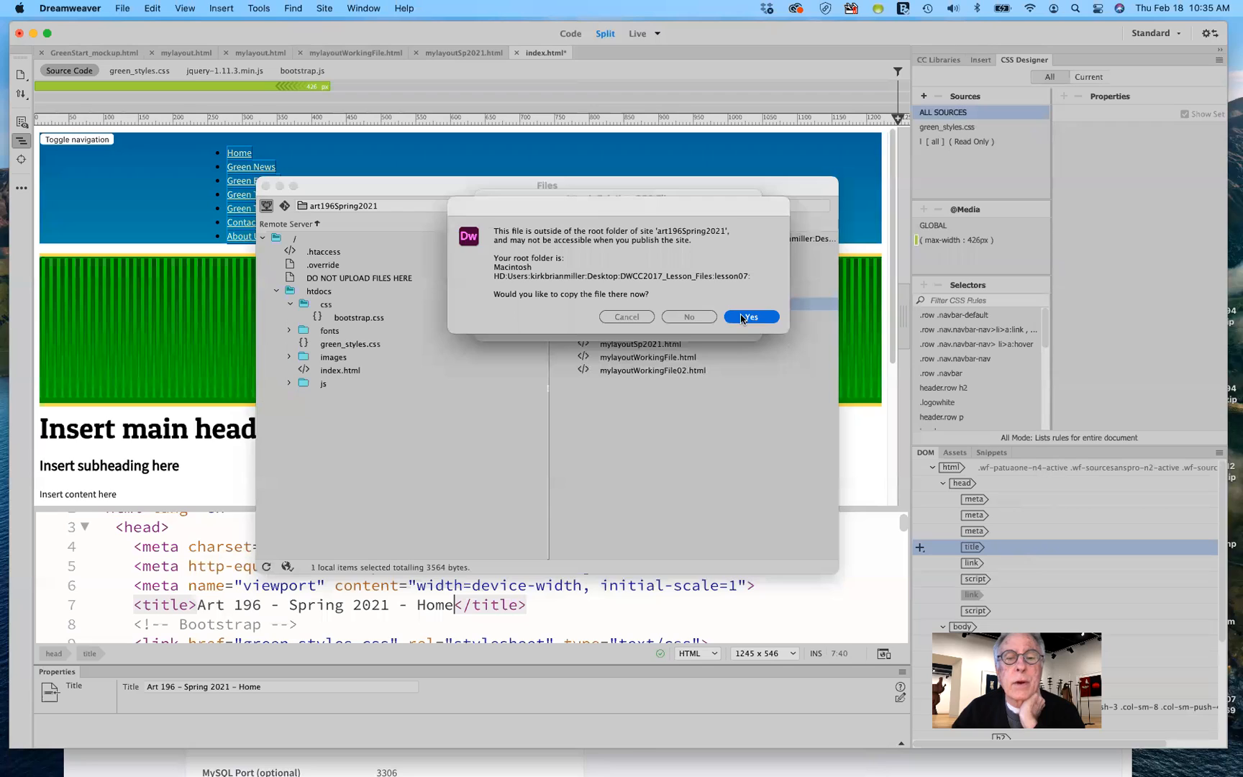
pyautogui.click(676, 318)
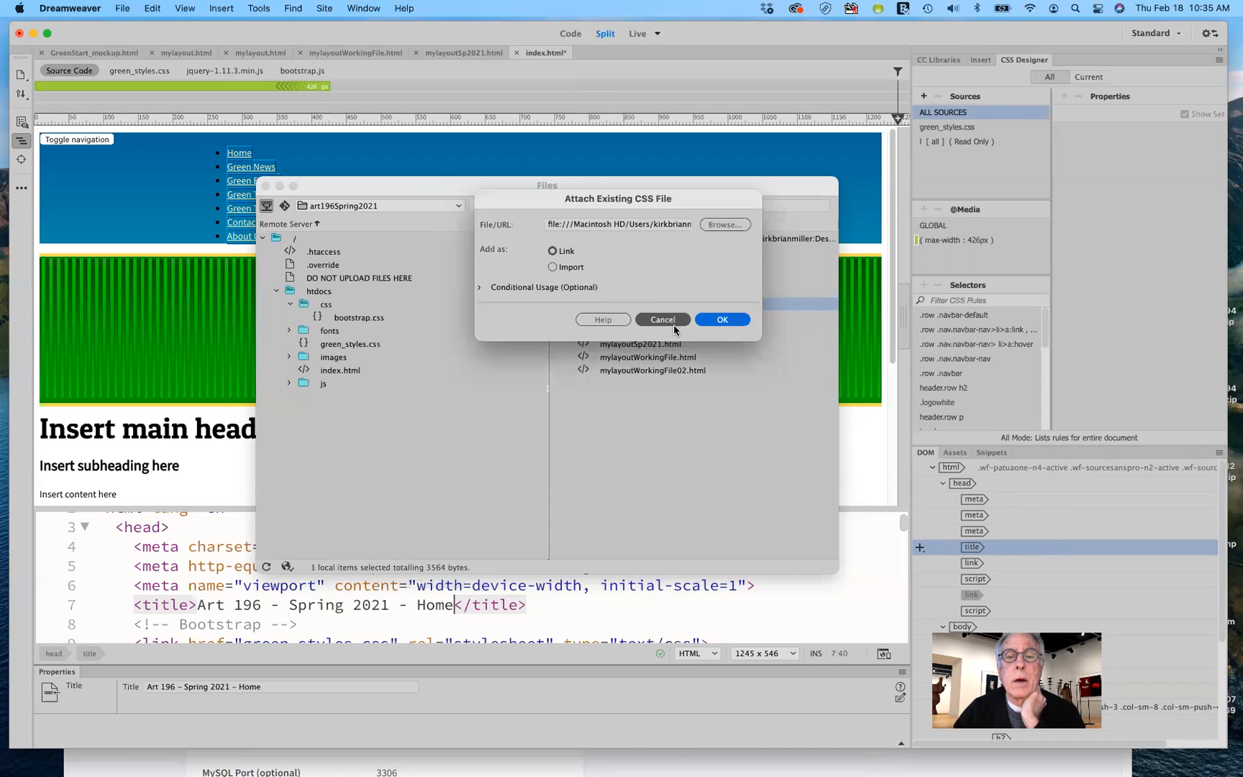
pyautogui.click(720, 320)
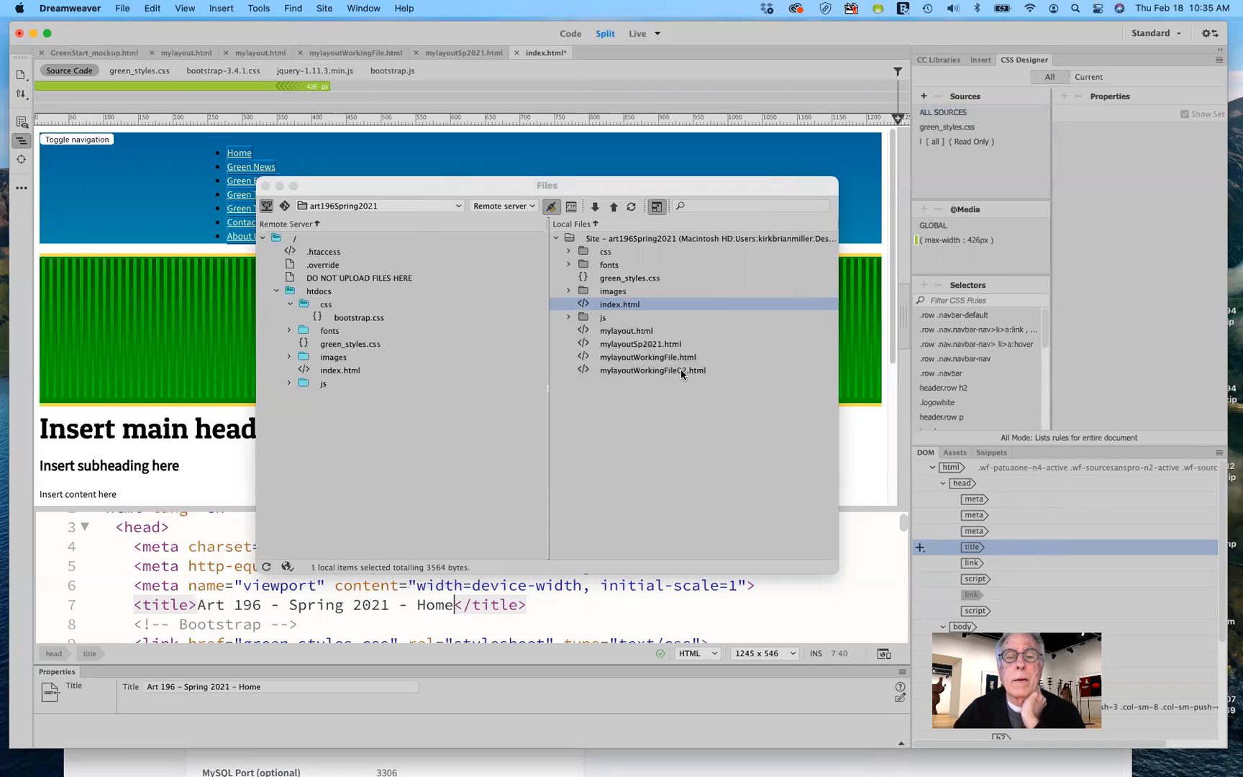
pyautogui.moveTo(745, 186); pyautogui.dragTo(732, 507)
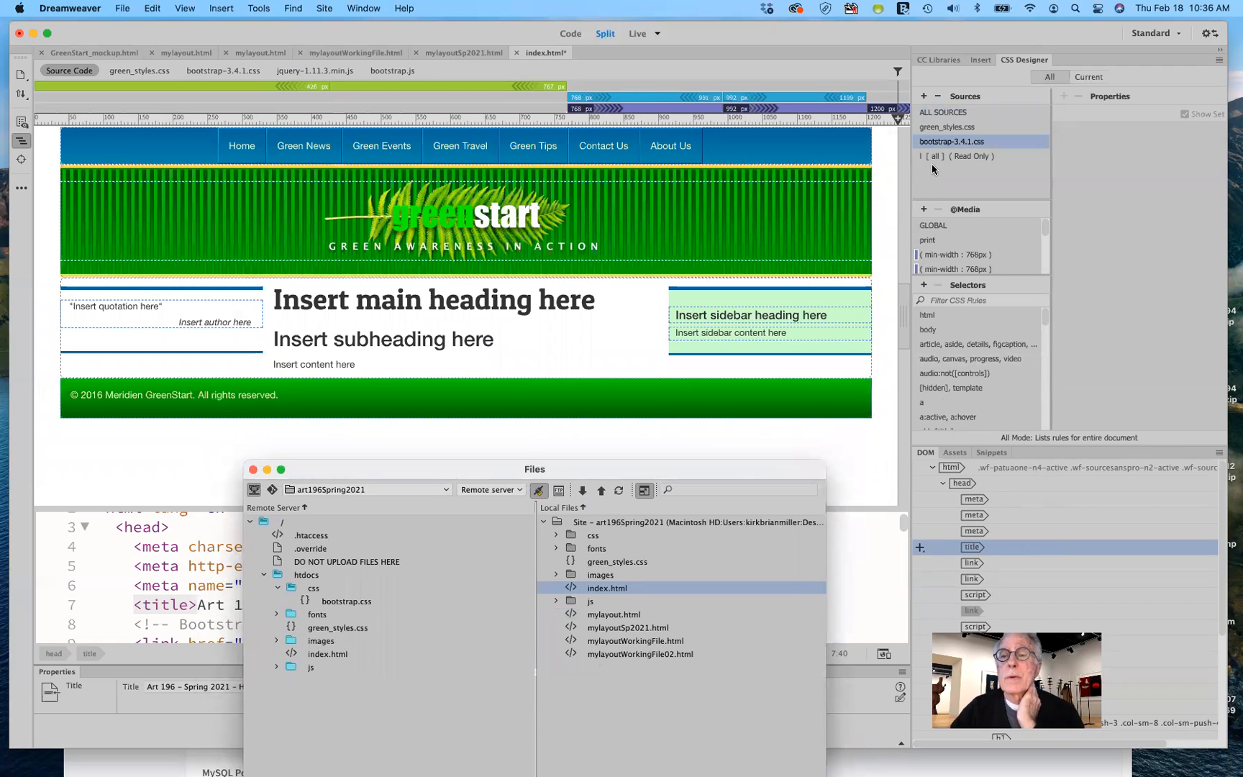
# Step: Delete the css folder from the remote htdocs folder and upload the local css folder in its place
pyautogui.moveTo(736, 465); pyautogui.dragTo(748, 169)
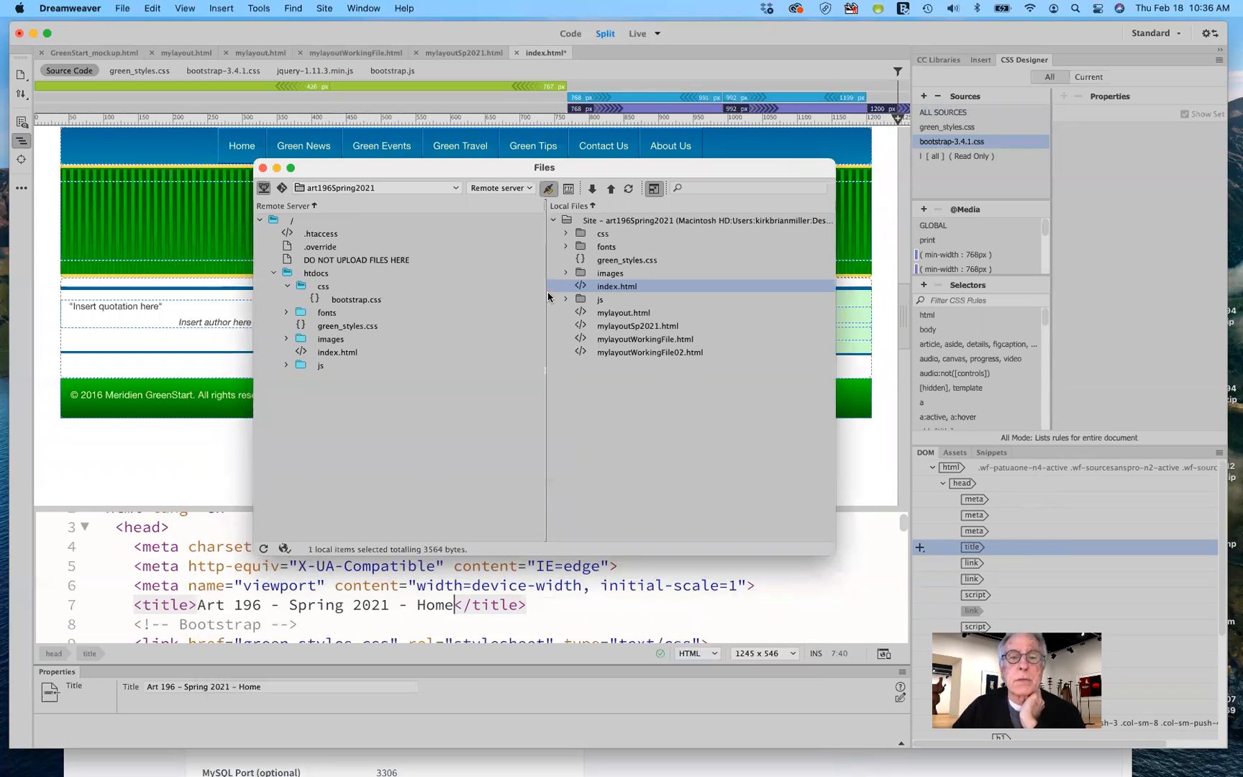
pyautogui.click(566, 233)
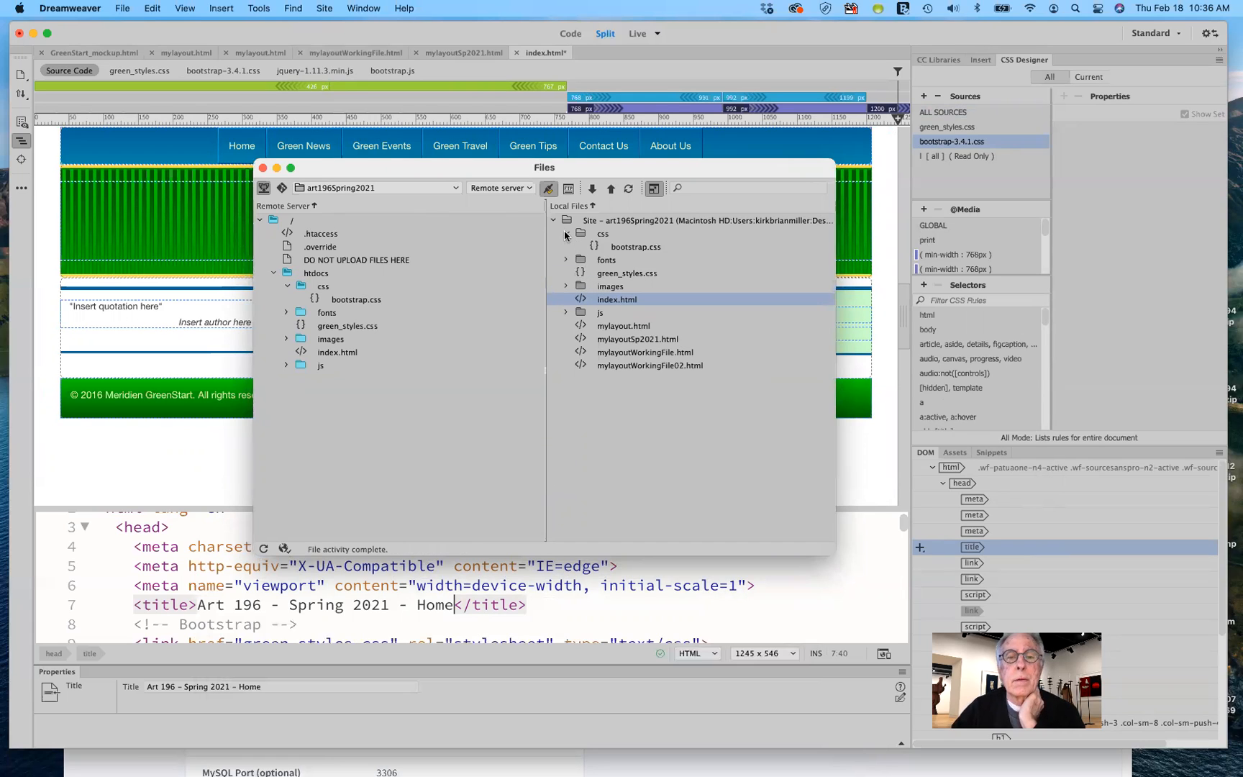
pyautogui.click(566, 234)
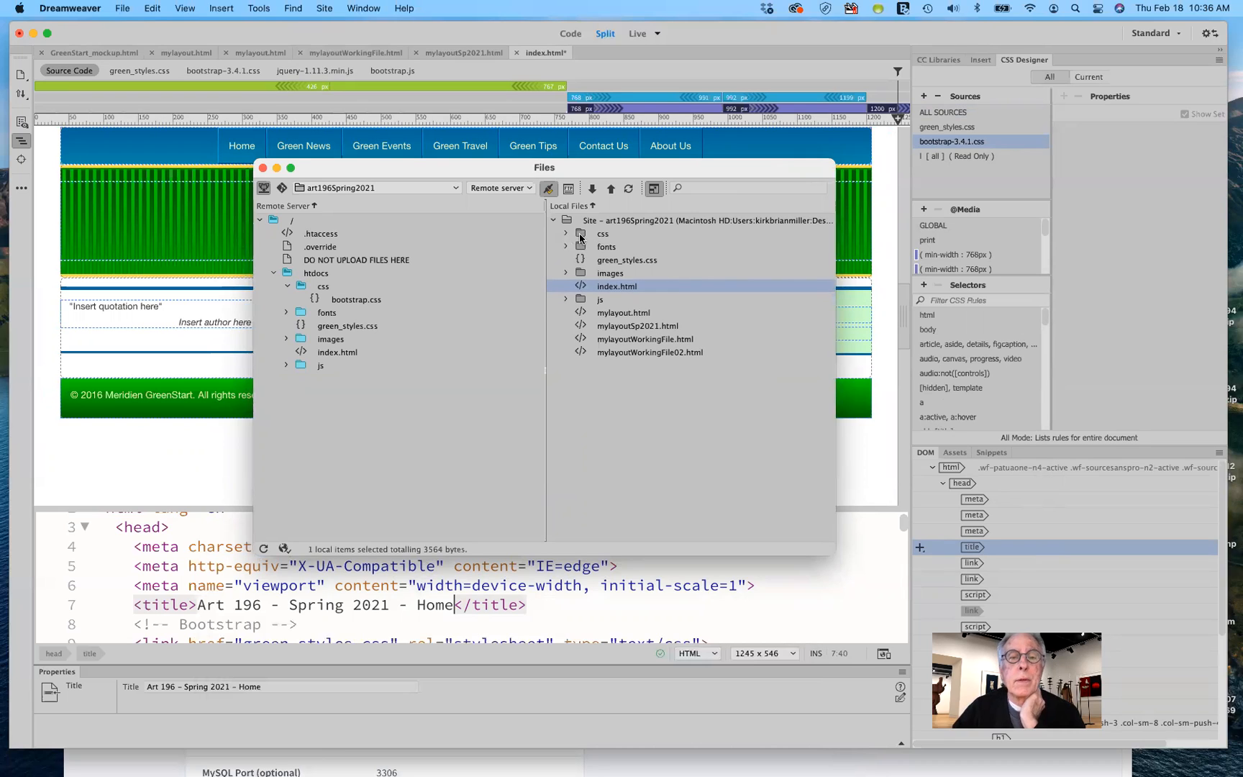
pyautogui.click(581, 236)
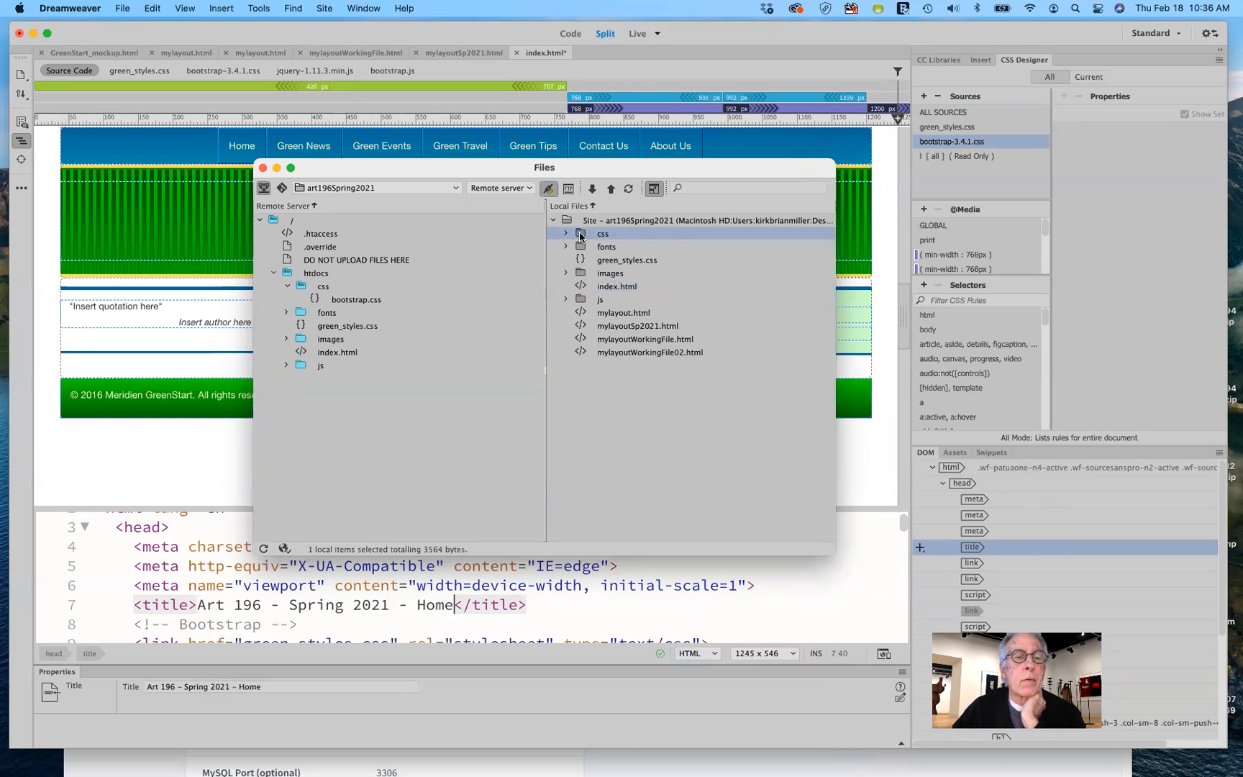
pyautogui.moveTo(581, 237)
pyautogui.mouseDown()
pyautogui.moveTo(362, 280)
pyautogui.moveTo(264, 259)
pyautogui.moveTo(270, 275)
pyautogui.moveTo(344, 278)
pyautogui.moveTo(571, 260)
pyautogui.moveTo(571, 241)
pyautogui.mouseUp()
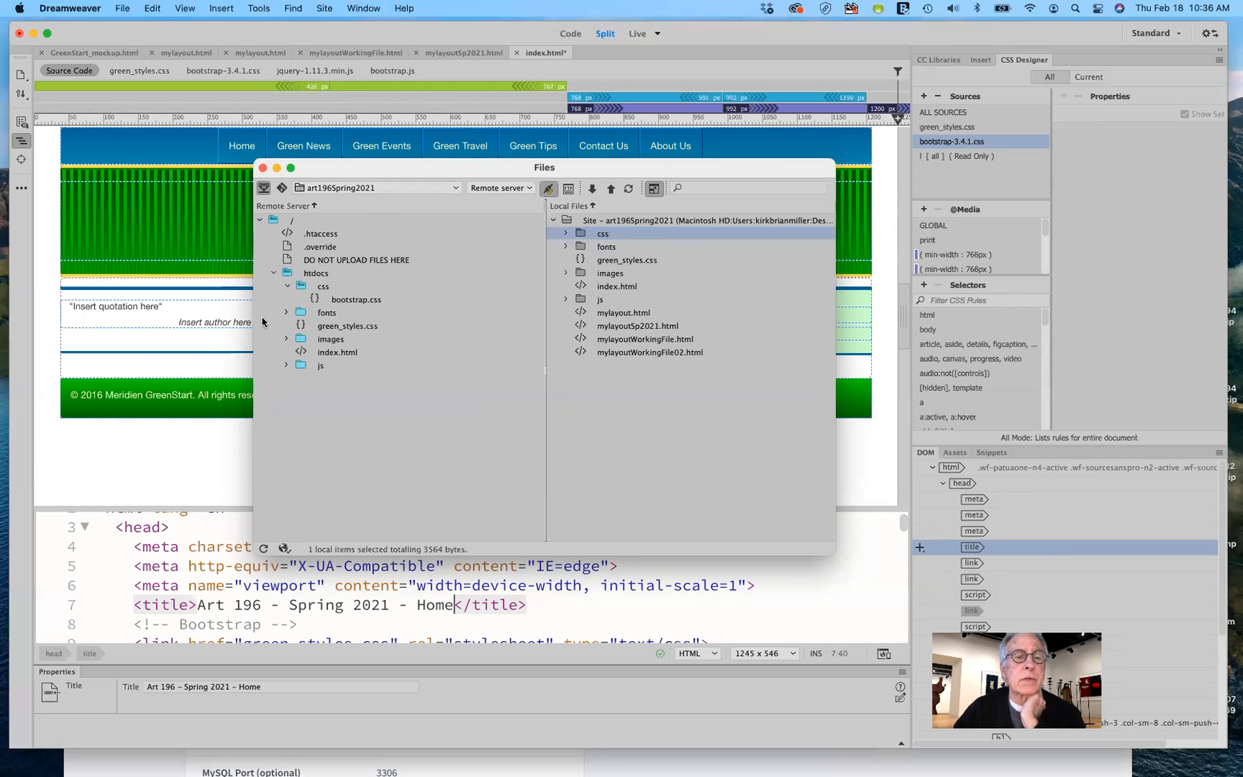
pyautogui.click(287, 287)
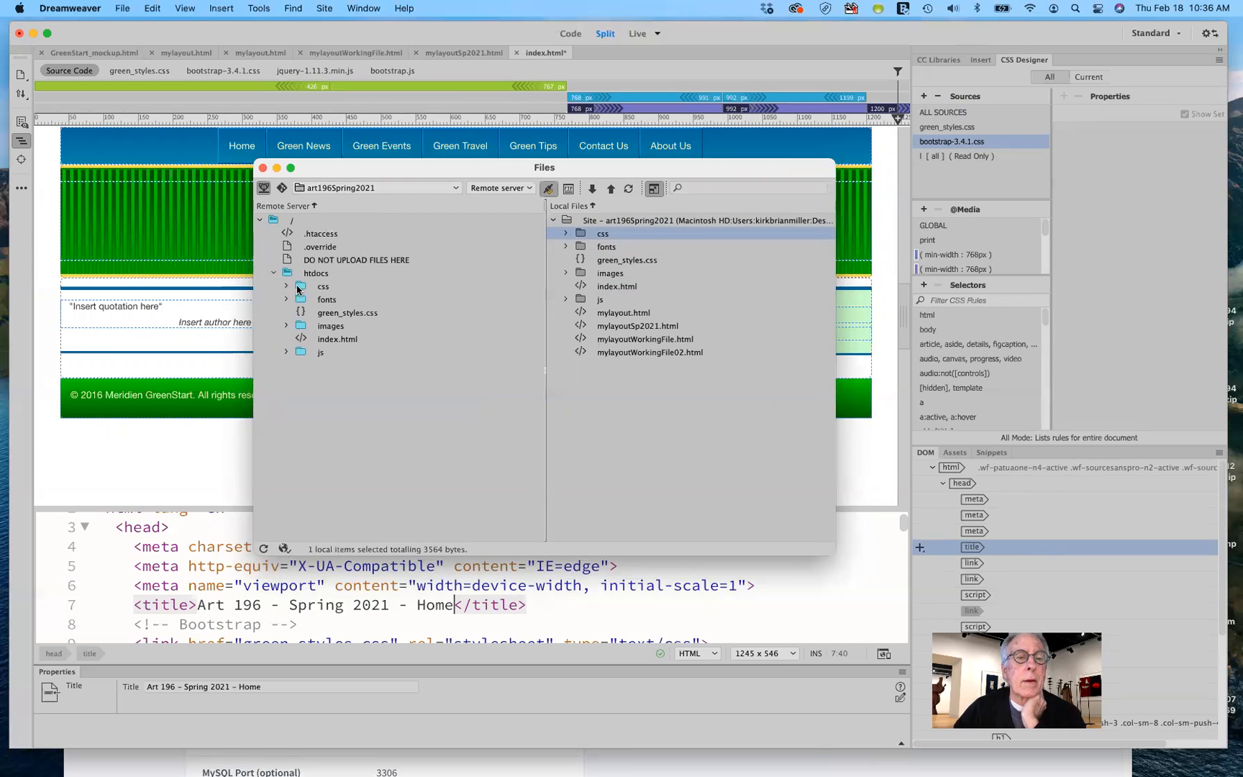
pyautogui.click(298, 287)
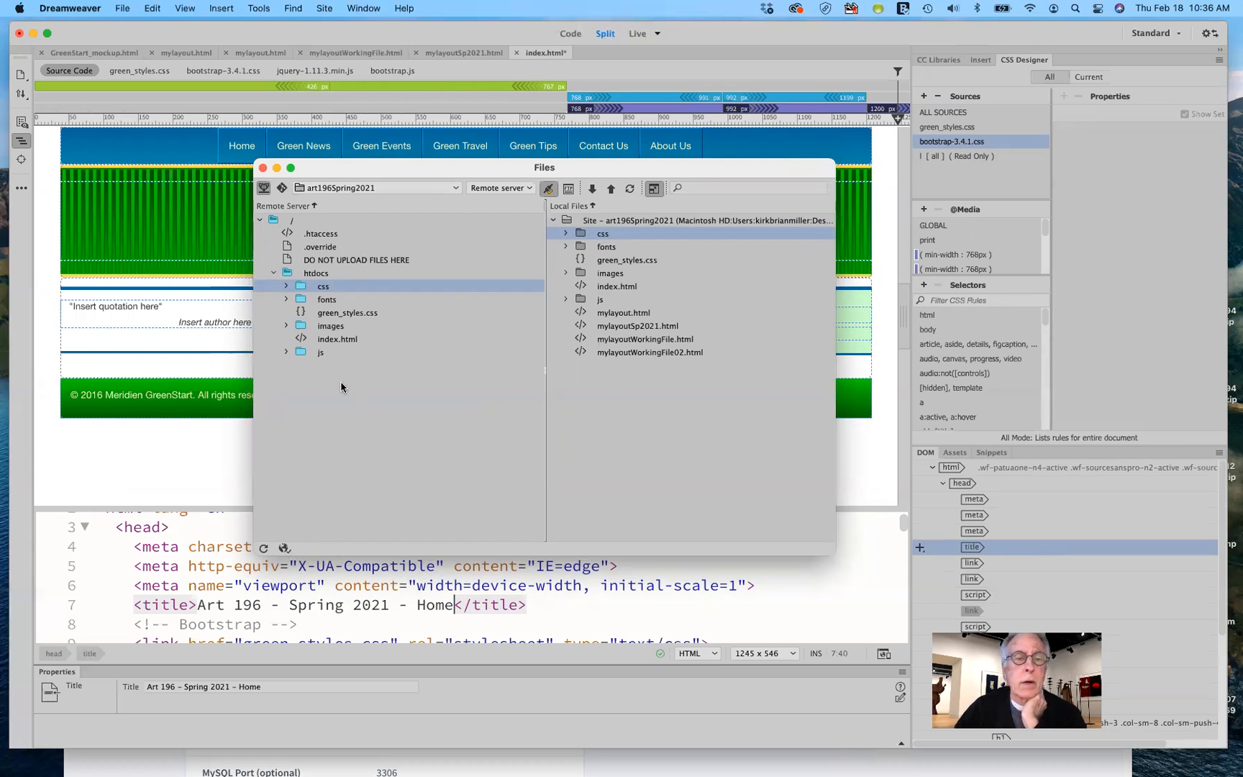
pyautogui.press('BackSpace')
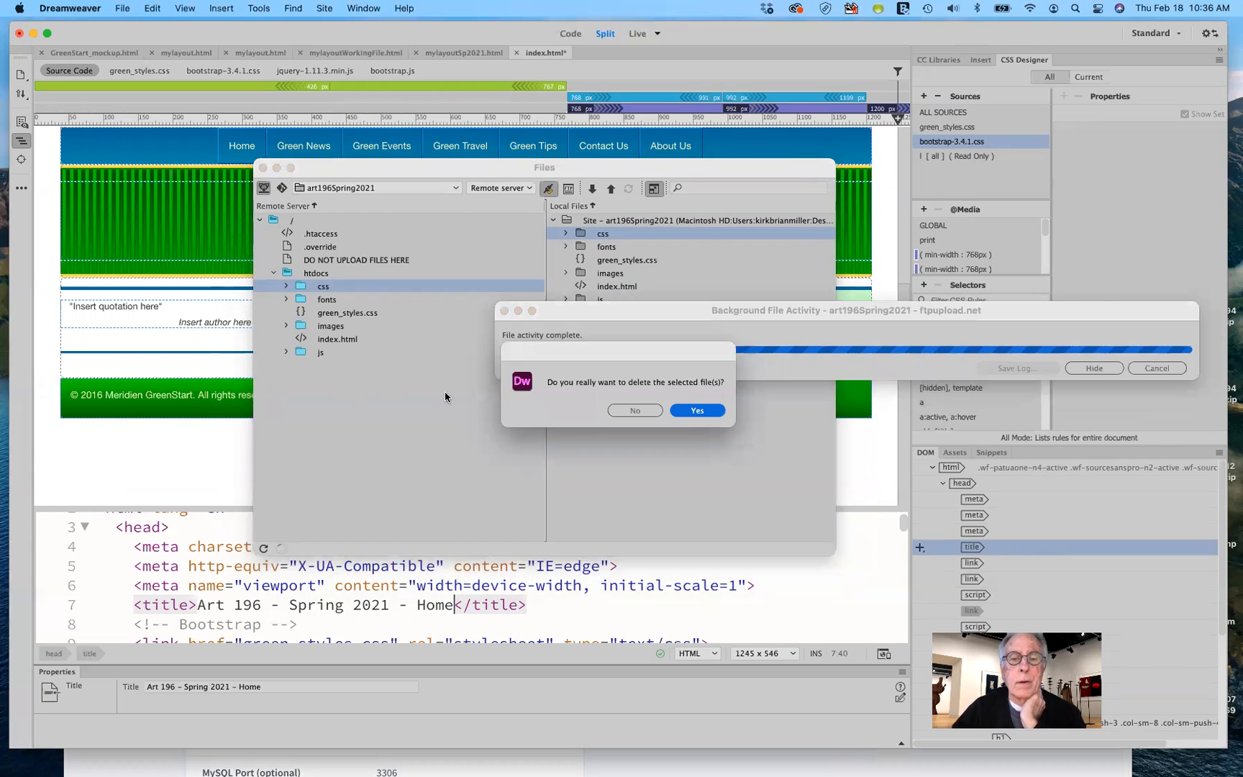
pyautogui.click(708, 414)
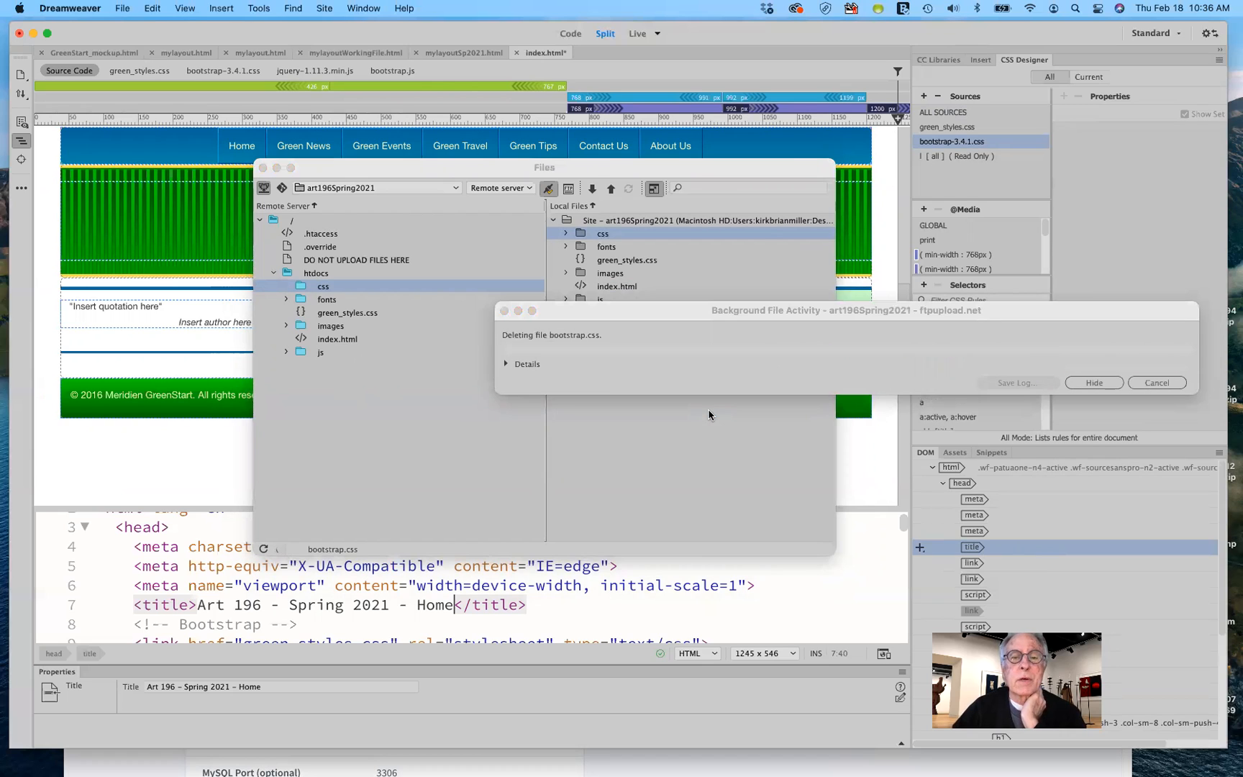
pyautogui.moveTo(584, 234); pyautogui.dragTo(288, 275)
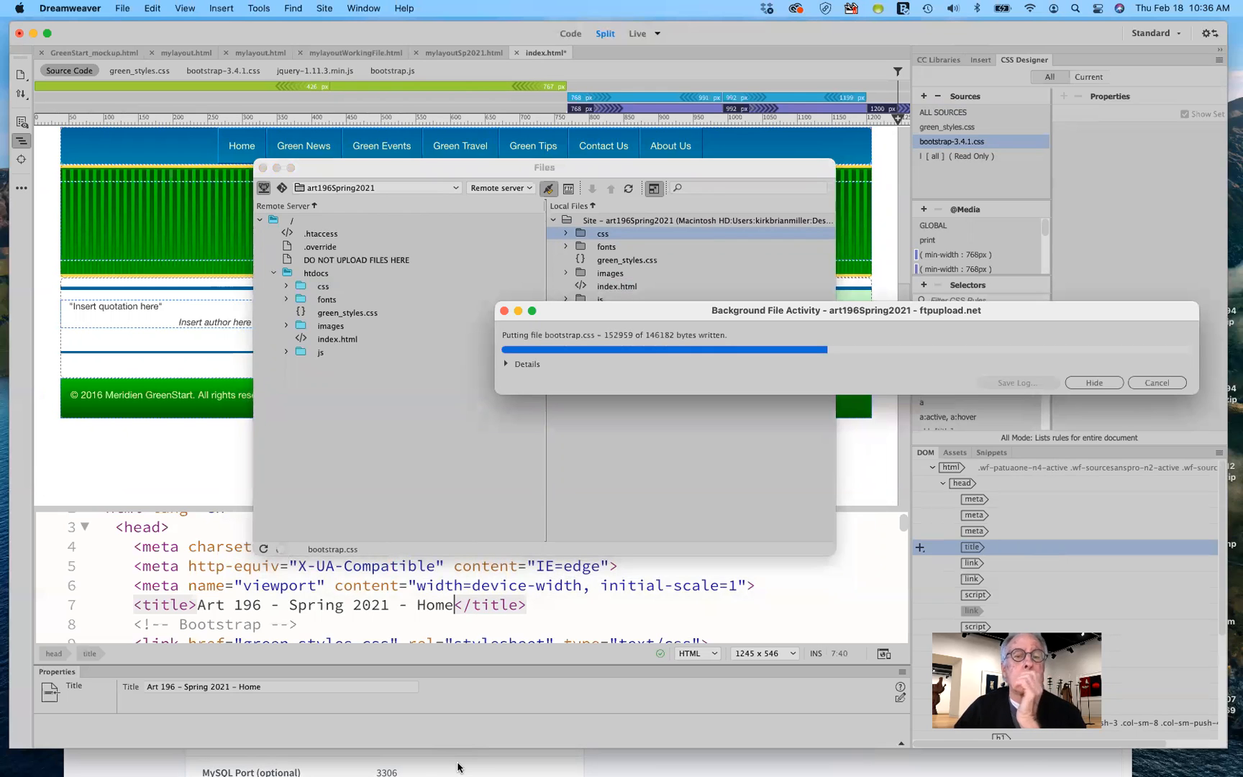
pyautogui.click(495, 762)
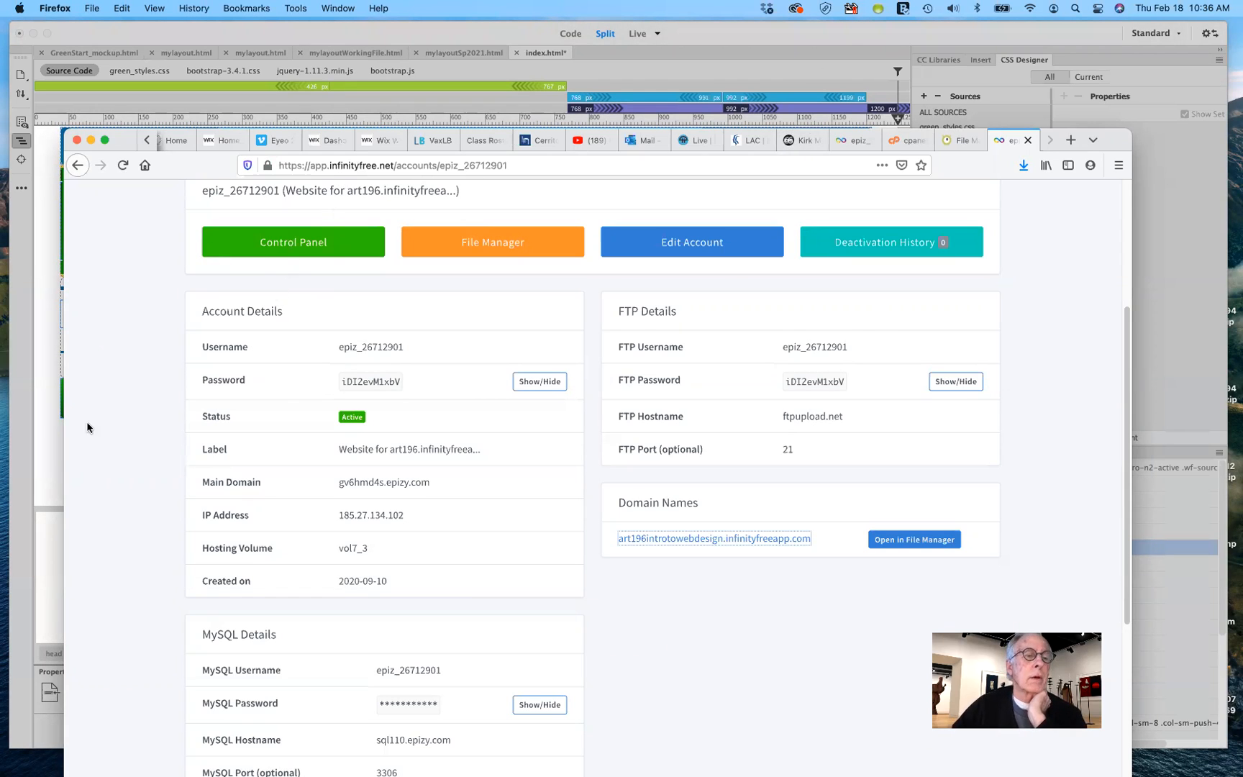
pyautogui.click(53, 443)
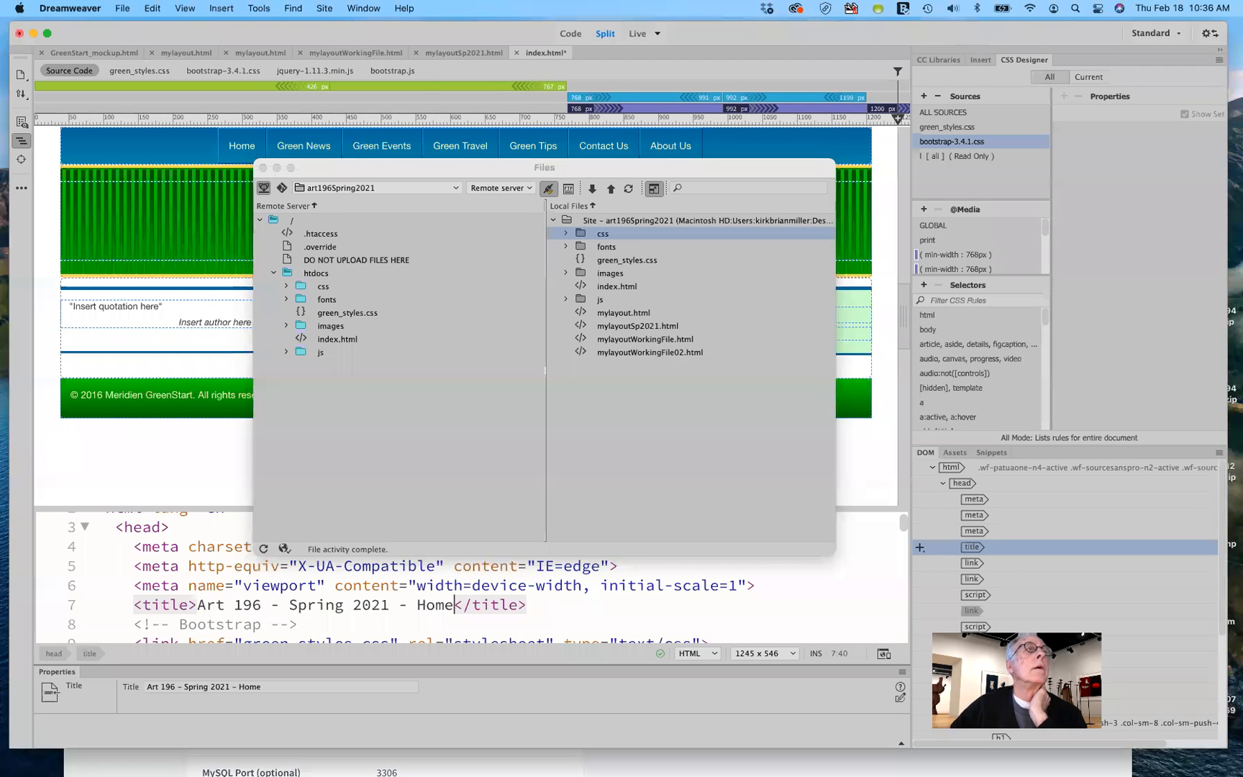
# Step: Switch to Firefox and reload the live GreenStart page to check its heading spacing
pyautogui.press('super+Tab')
pyautogui.moveTo(515, 1); pyautogui.dragTo(478, 147)
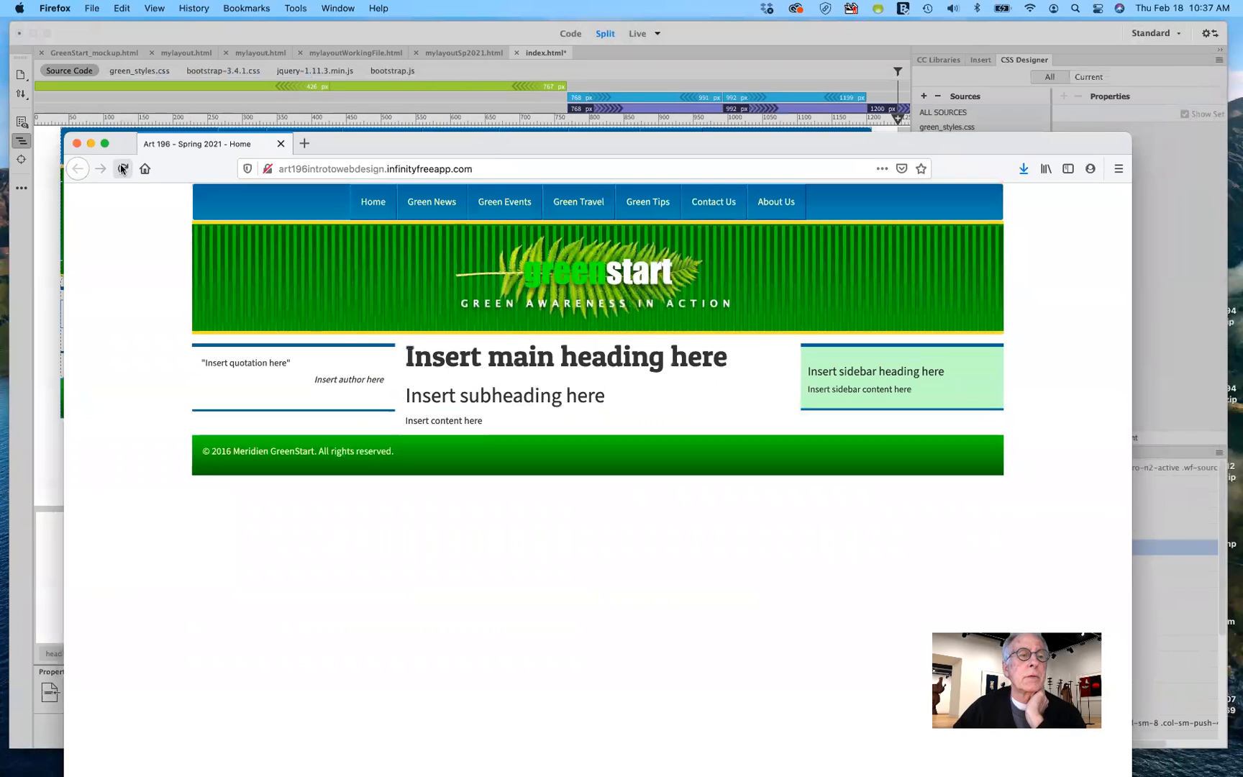
pyautogui.click(122, 171)
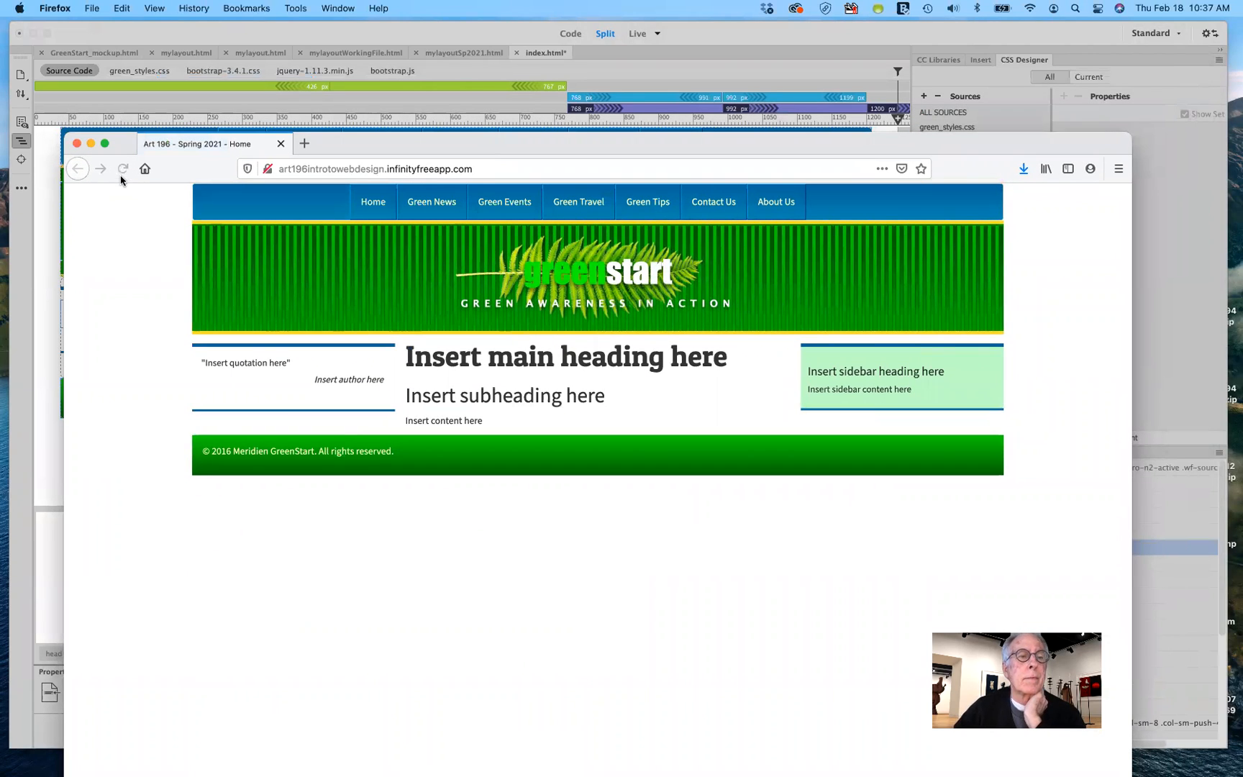
pyautogui.click(123, 171)
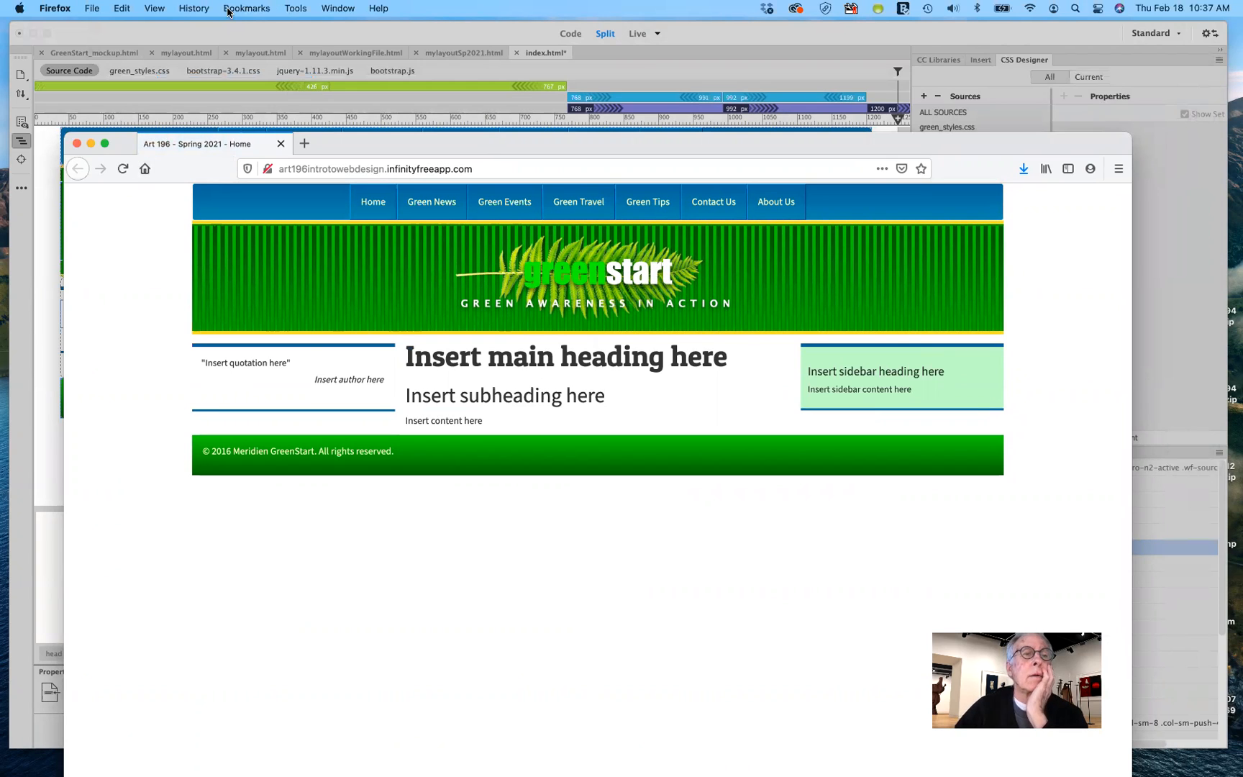
# Step: Clear the browser cache for the last hour and reload the live page
pyautogui.click(203, 9)
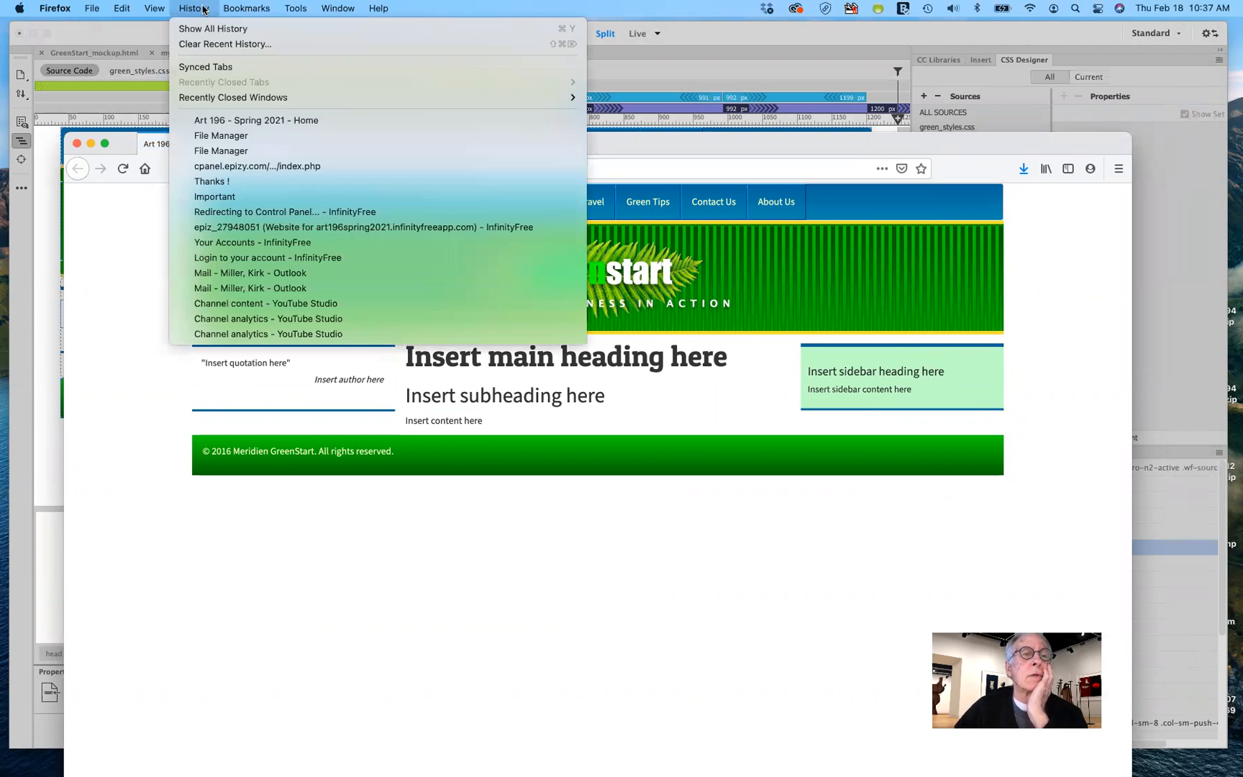
pyautogui.click(219, 45)
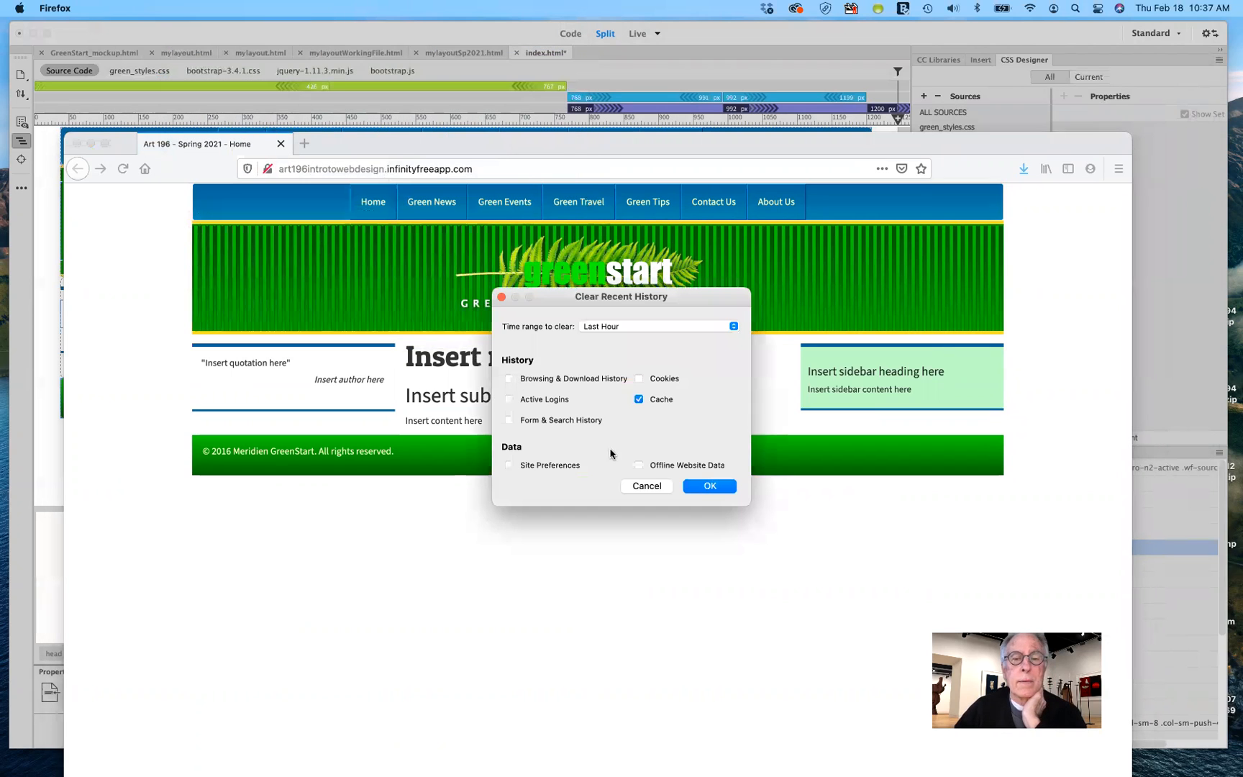
pyautogui.click(709, 487)
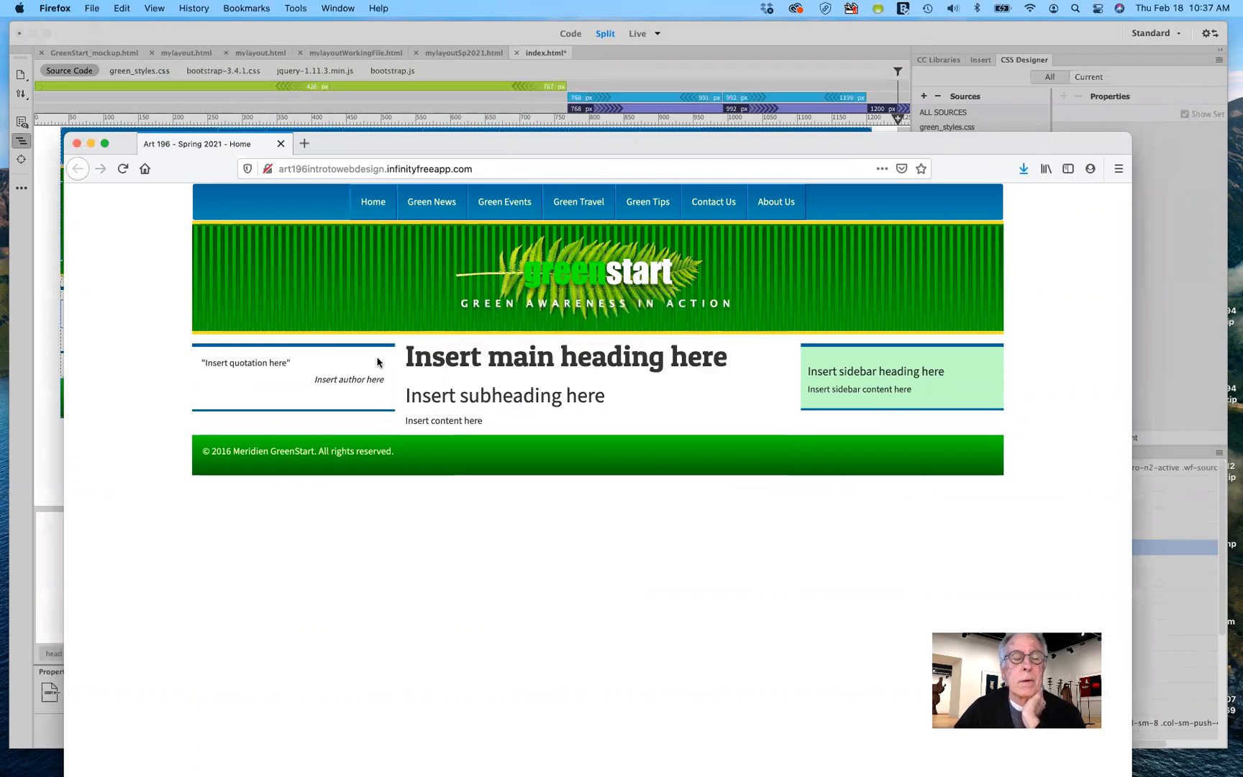
pyautogui.click(121, 173)
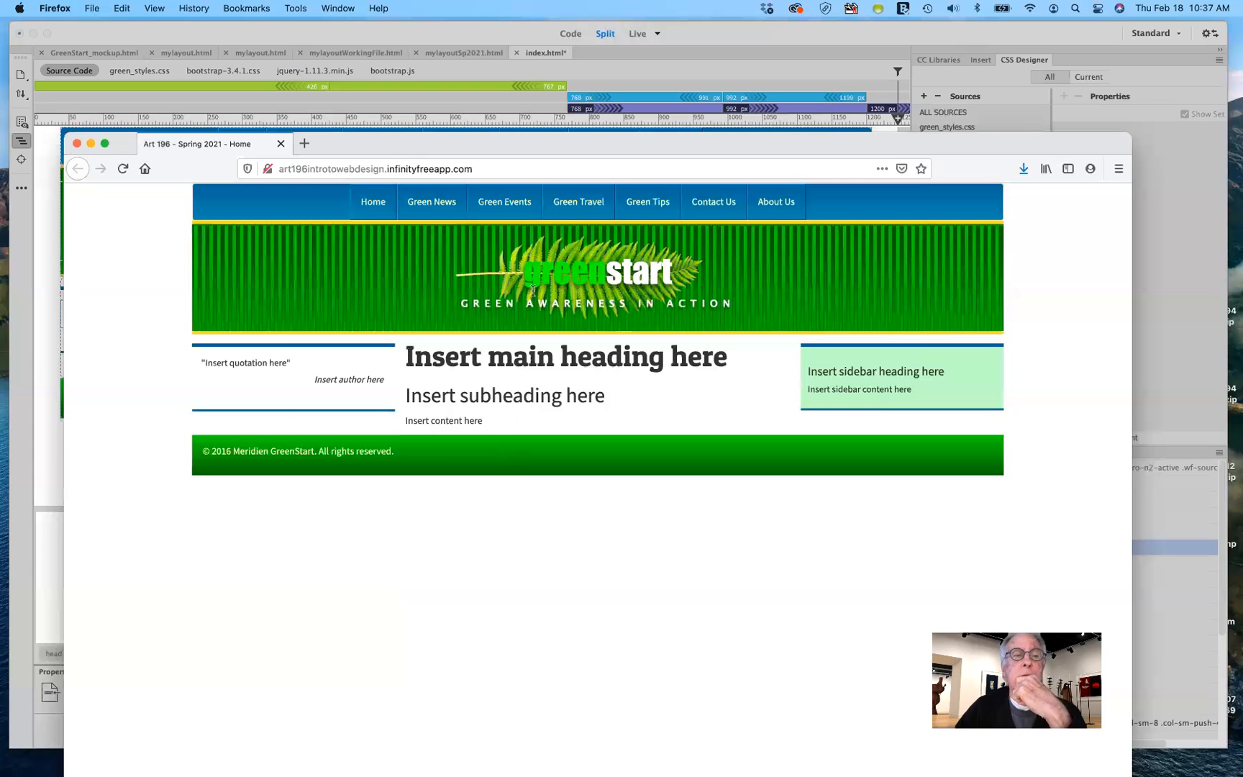
# Step: Switch to Dreamweaver, collapse the expanded Files window, and remove bootstrap-3.4.1.css from the style sheet sources of index.html
pyautogui.moveTo(574, 141); pyautogui.dragTo(554, 461)
pyautogui.click(620, 449)
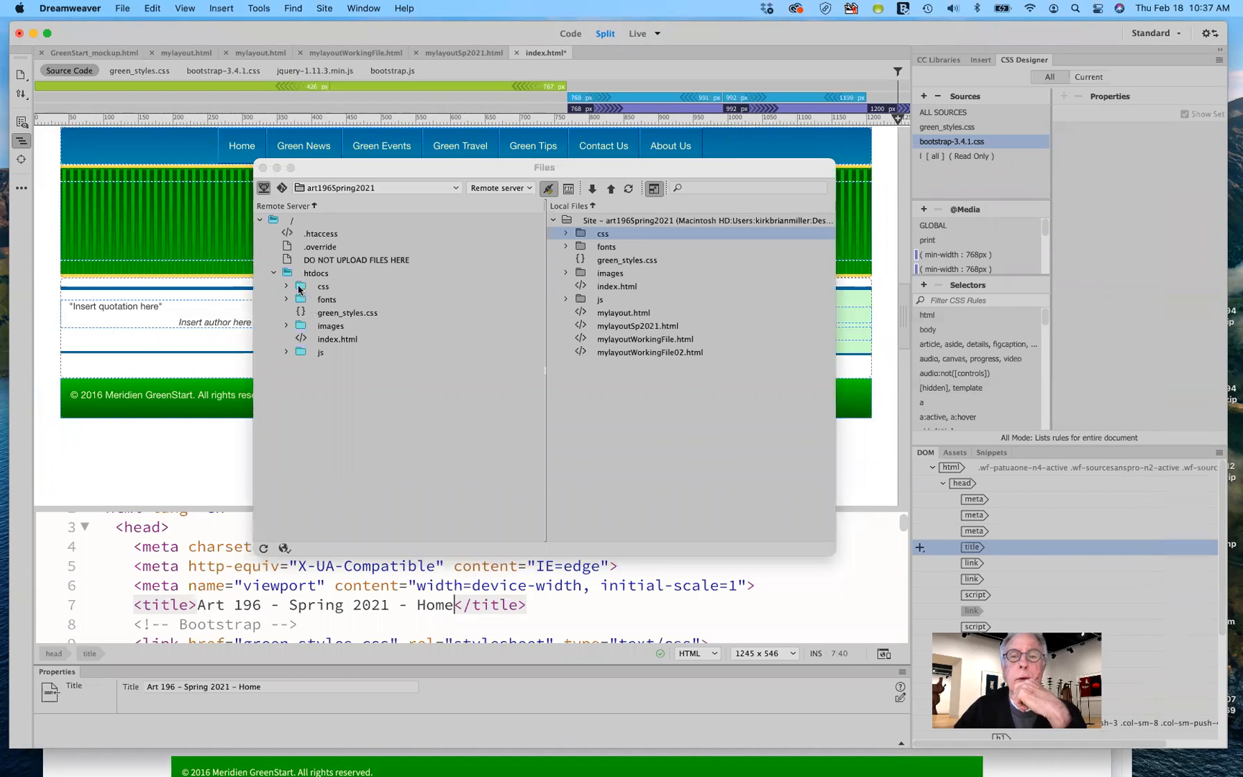
pyautogui.click(654, 188)
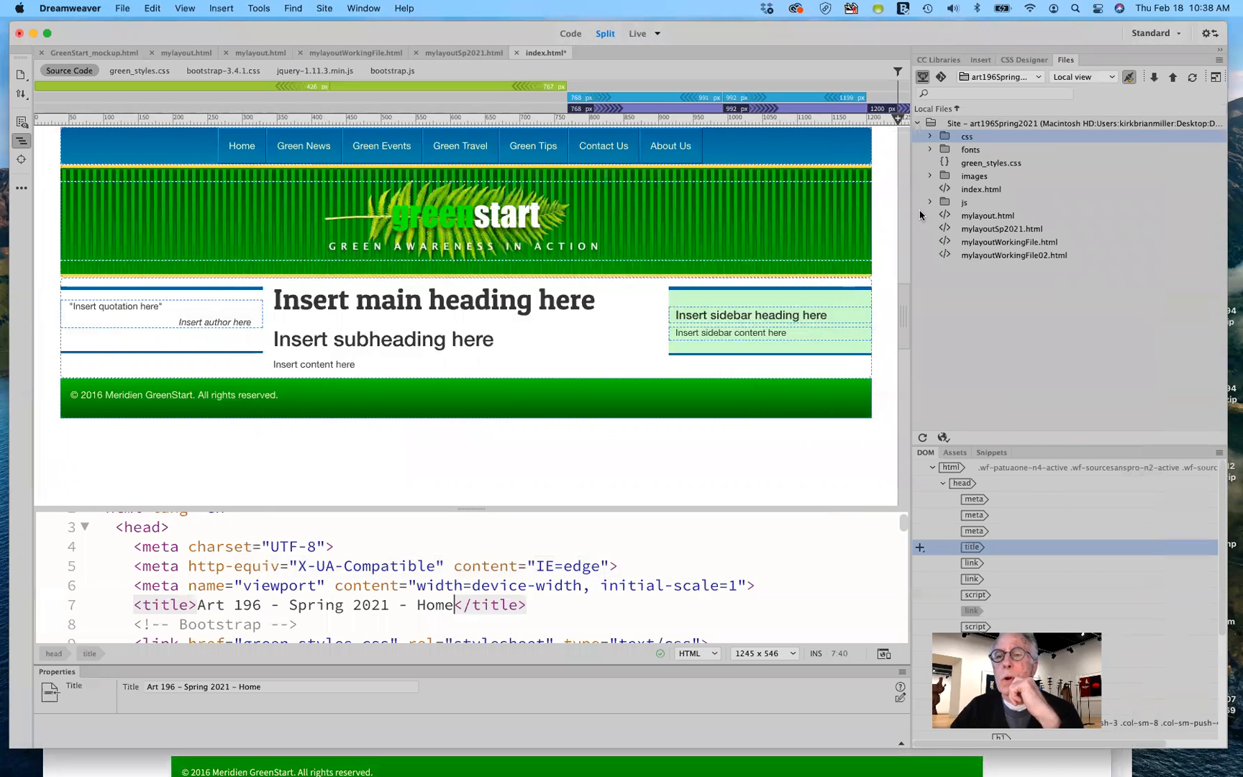
pyautogui.click(1018, 61)
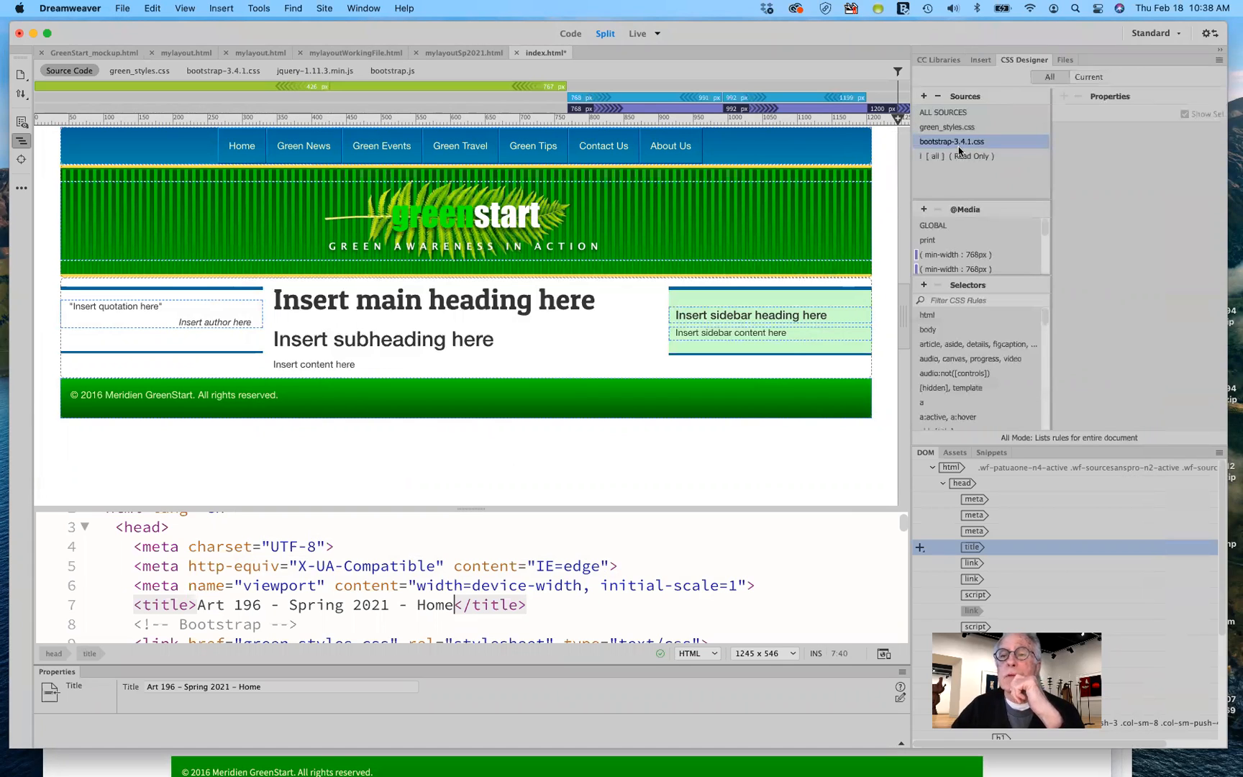
pyautogui.click(937, 97)
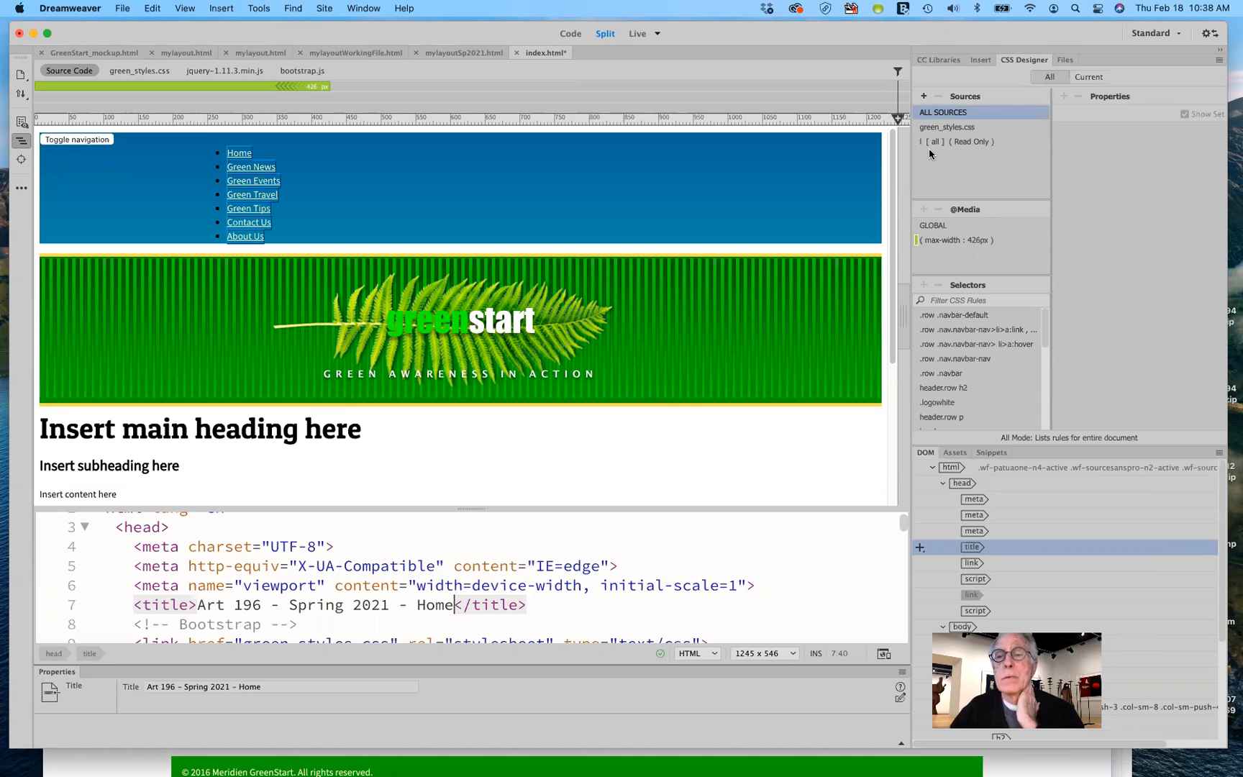
# Step: Attach bootstrap.css from the lesson07 css folder to index.html as a linked style sheet
pyautogui.click(921, 96)
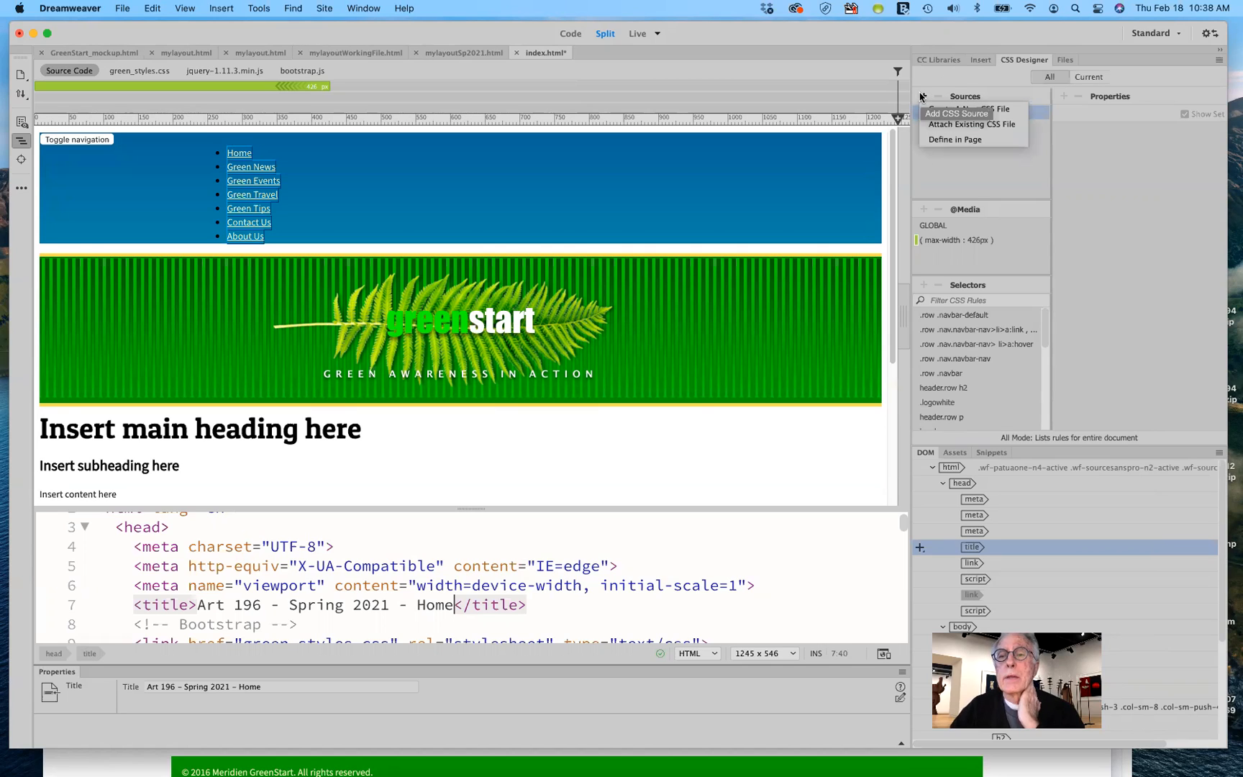
pyautogui.click(970, 126)
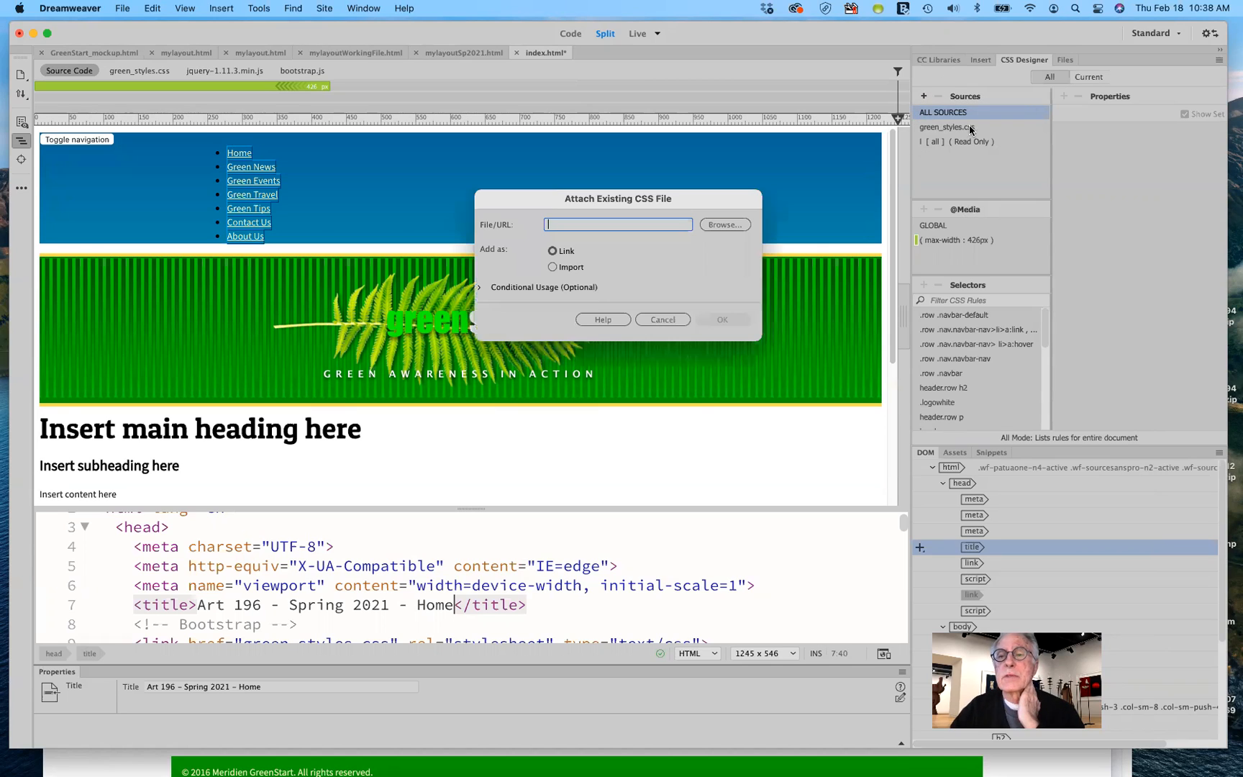
pyautogui.click(723, 225)
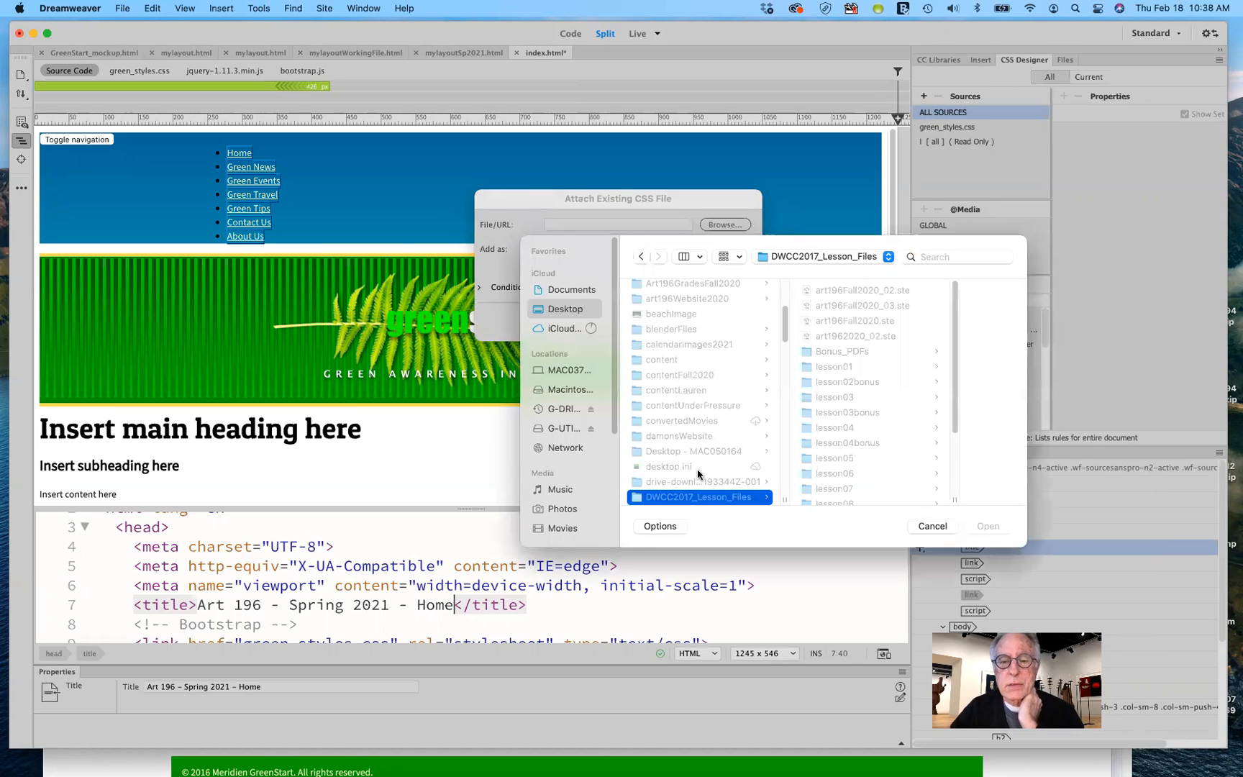
pyautogui.click(820, 489)
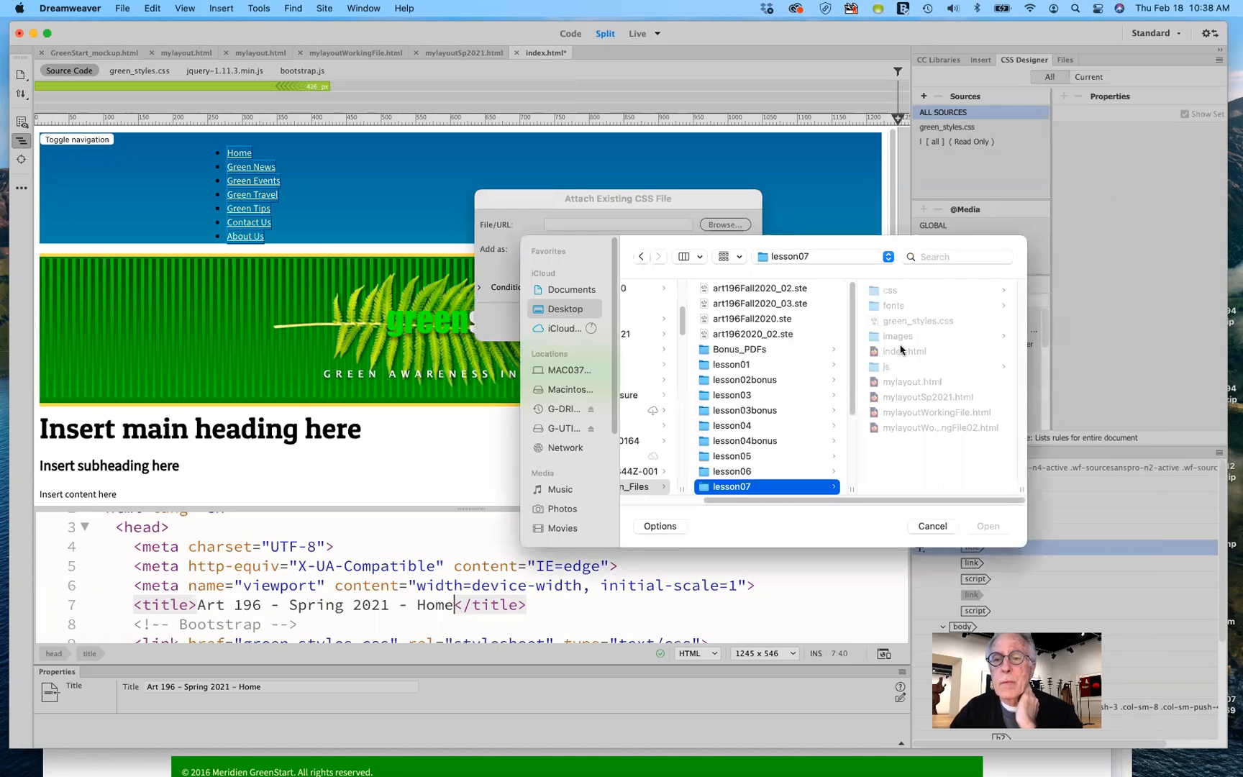
pyautogui.click(876, 295)
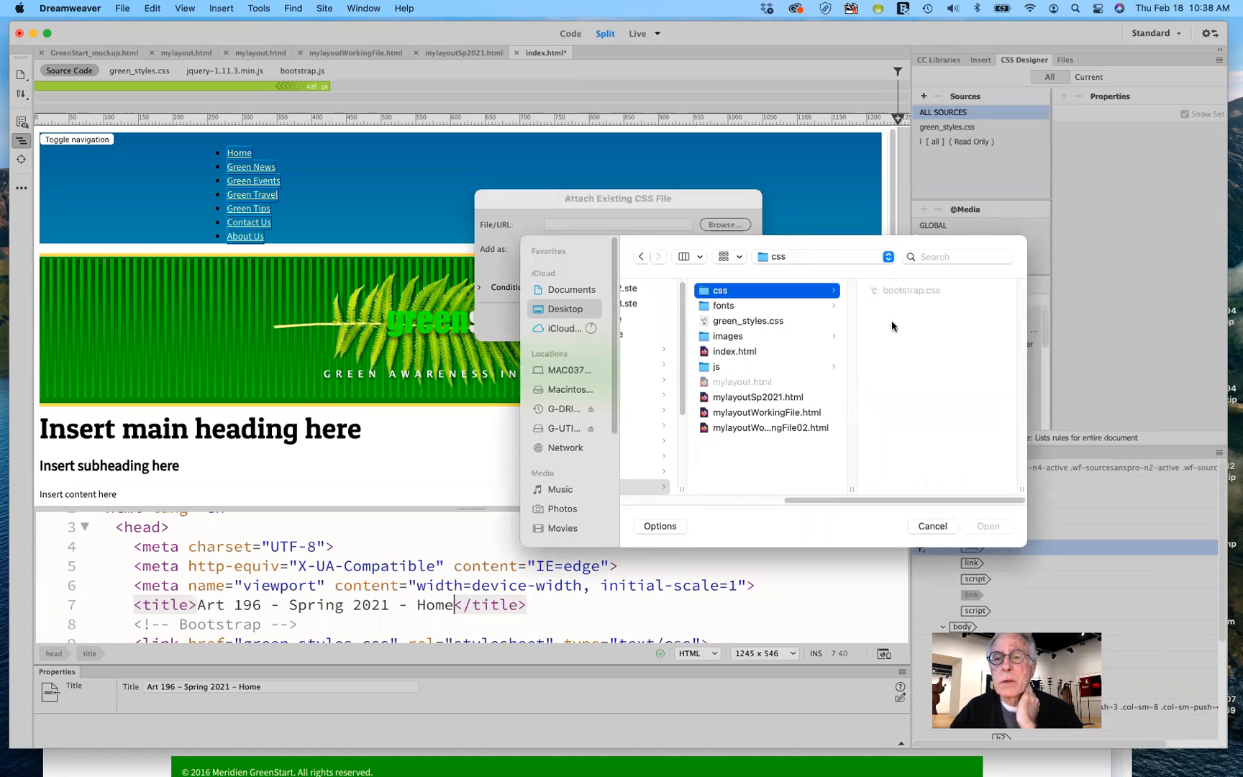
pyautogui.click(873, 289)
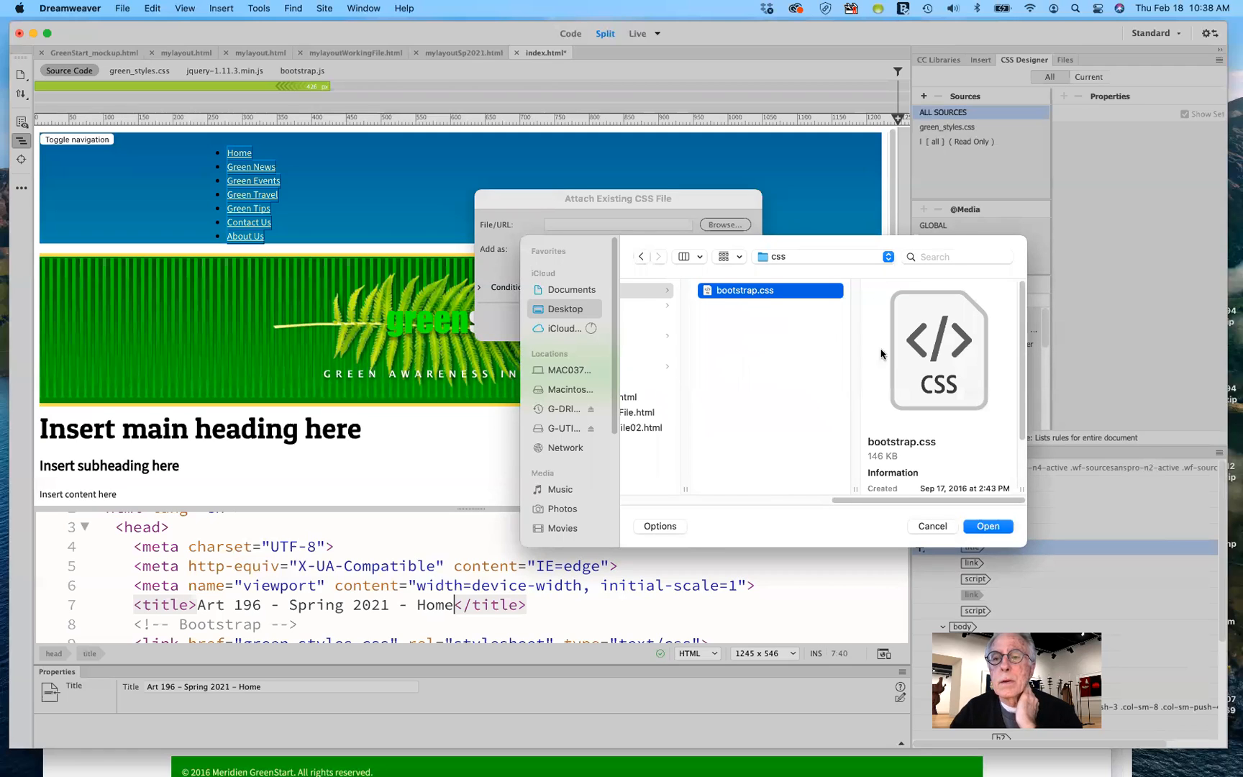
pyautogui.click(984, 527)
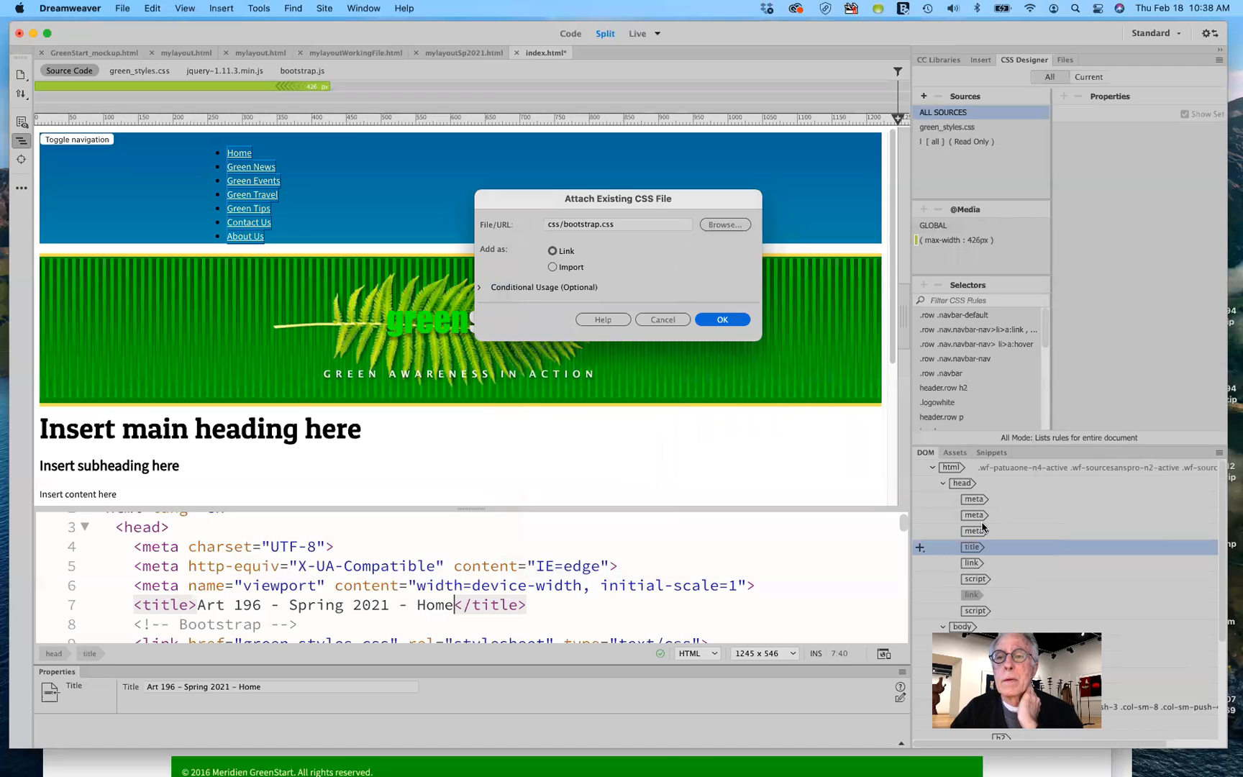
pyautogui.click(738, 322)
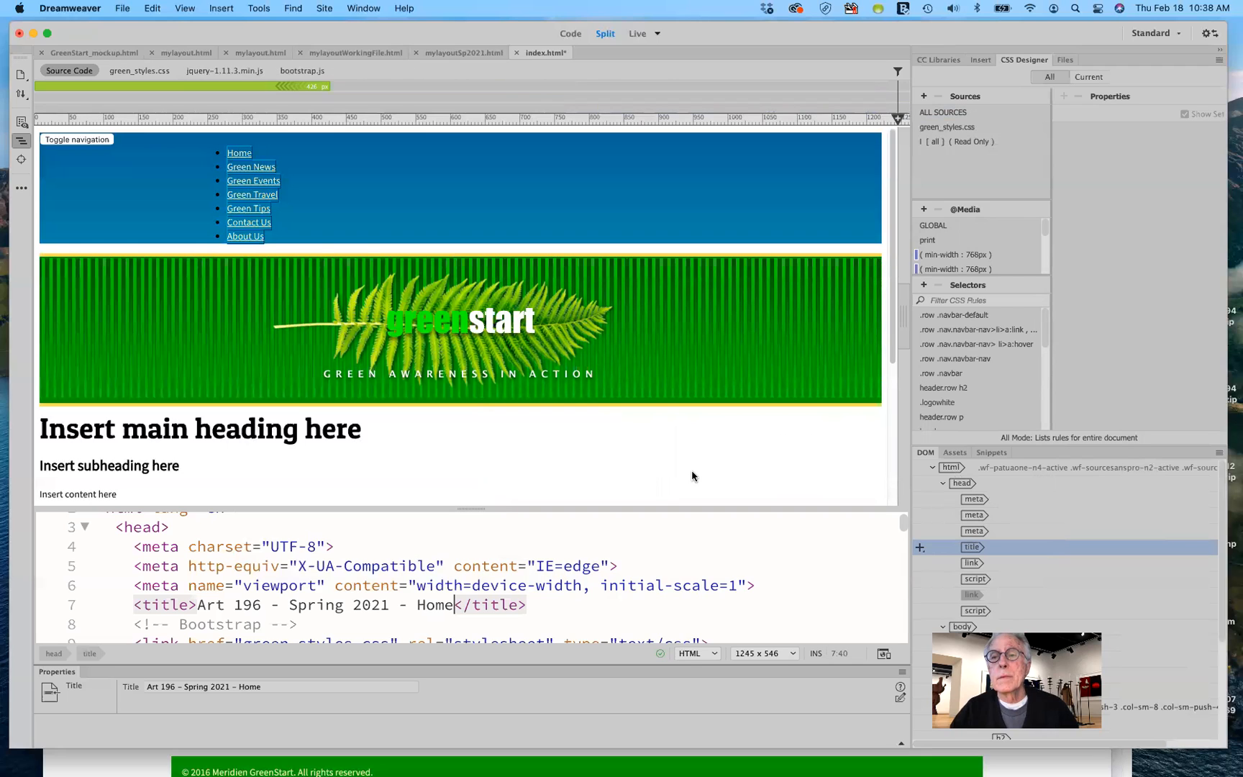
# Step: Undo the recent edits to index.html back to the "Untitled Document" page title
pyautogui.press('super+z')
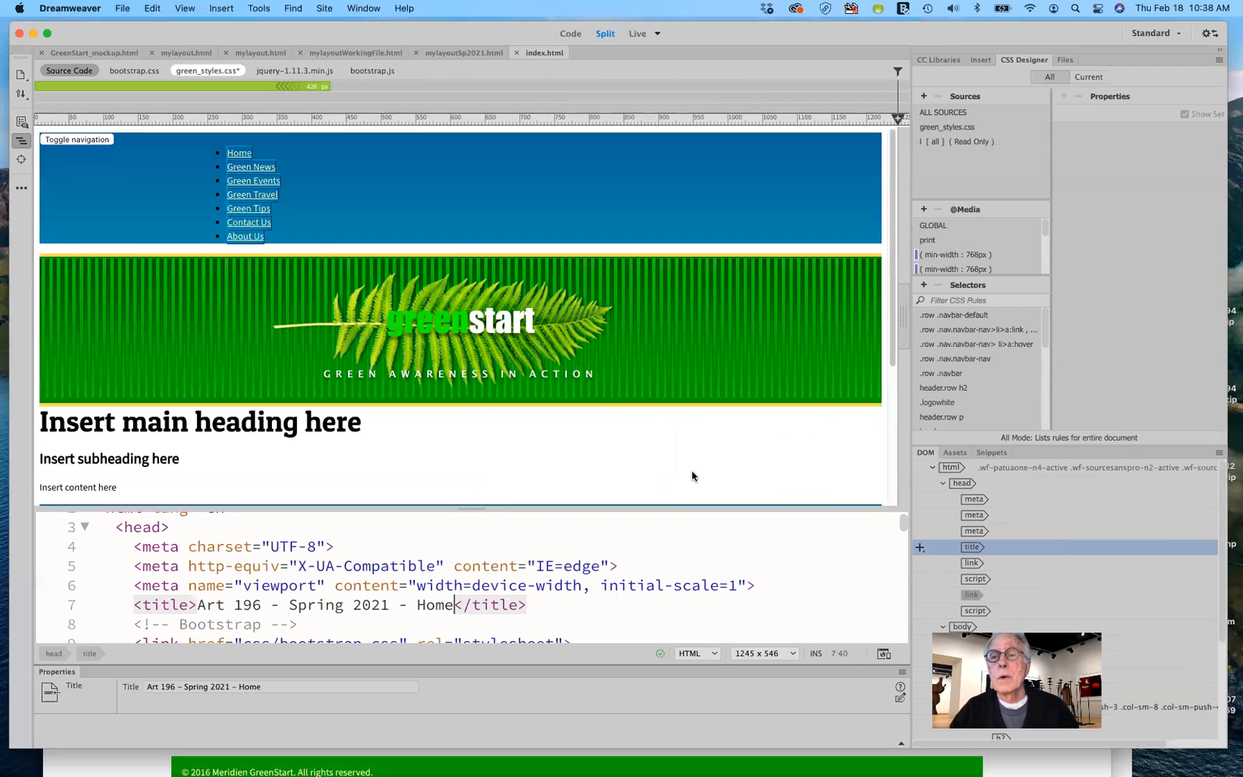
pyautogui.press('super+z')
pyautogui.press('super+z')
pyautogui.press('BackSpace')
pyautogui.press('BackSpace')
pyautogui.press('BackSpace')
pyautogui.press('BackSpace')
pyautogui.press('BackSpace')
pyautogui.press('BackSpace')
pyautogui.press('BackSpace')
pyautogui.press('BackSpace')
pyautogui.press('BackSpace')
pyautogui.press('BackSpace')
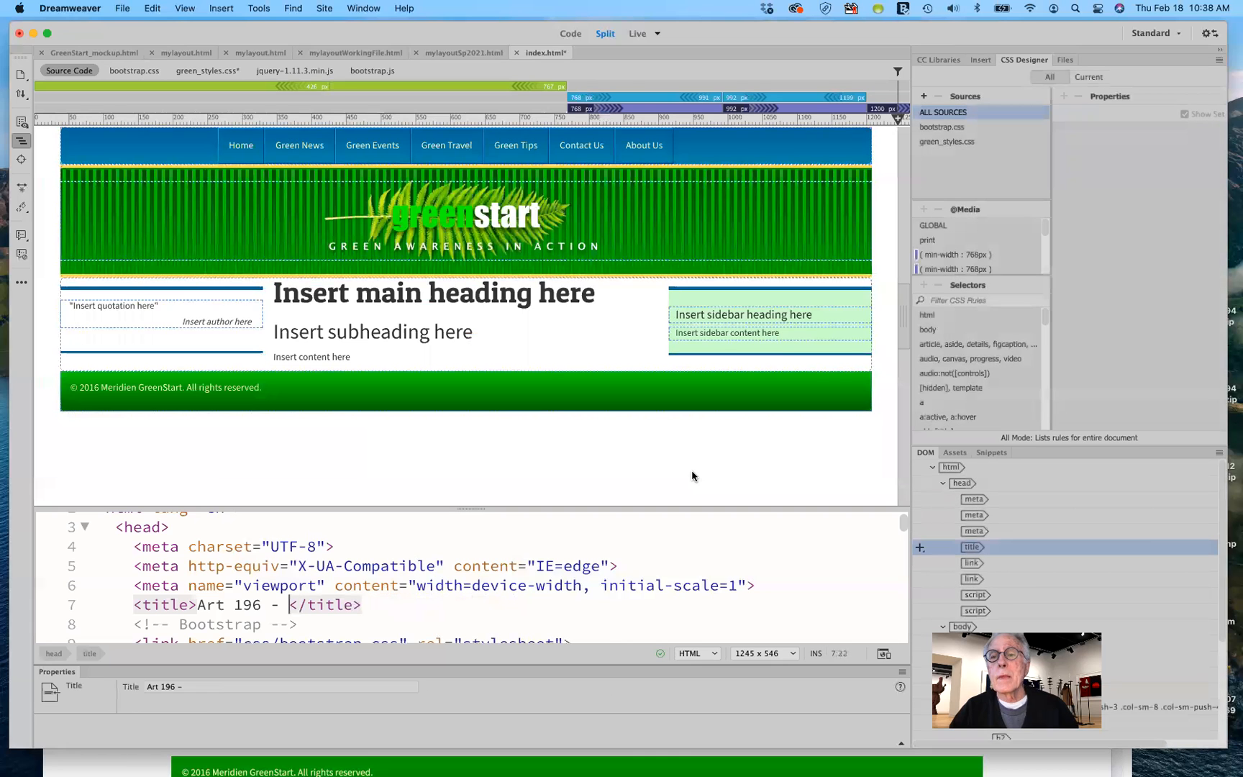
pyautogui.press('BackSpace')
pyautogui.press('BackSpace')
pyautogui.press('BackSpace')
pyautogui.press('BackSpace')
pyautogui.press('BackSpace')
pyautogui.press('BackSpace')
pyautogui.press('BackSpace')
pyautogui.press('BackSpace')
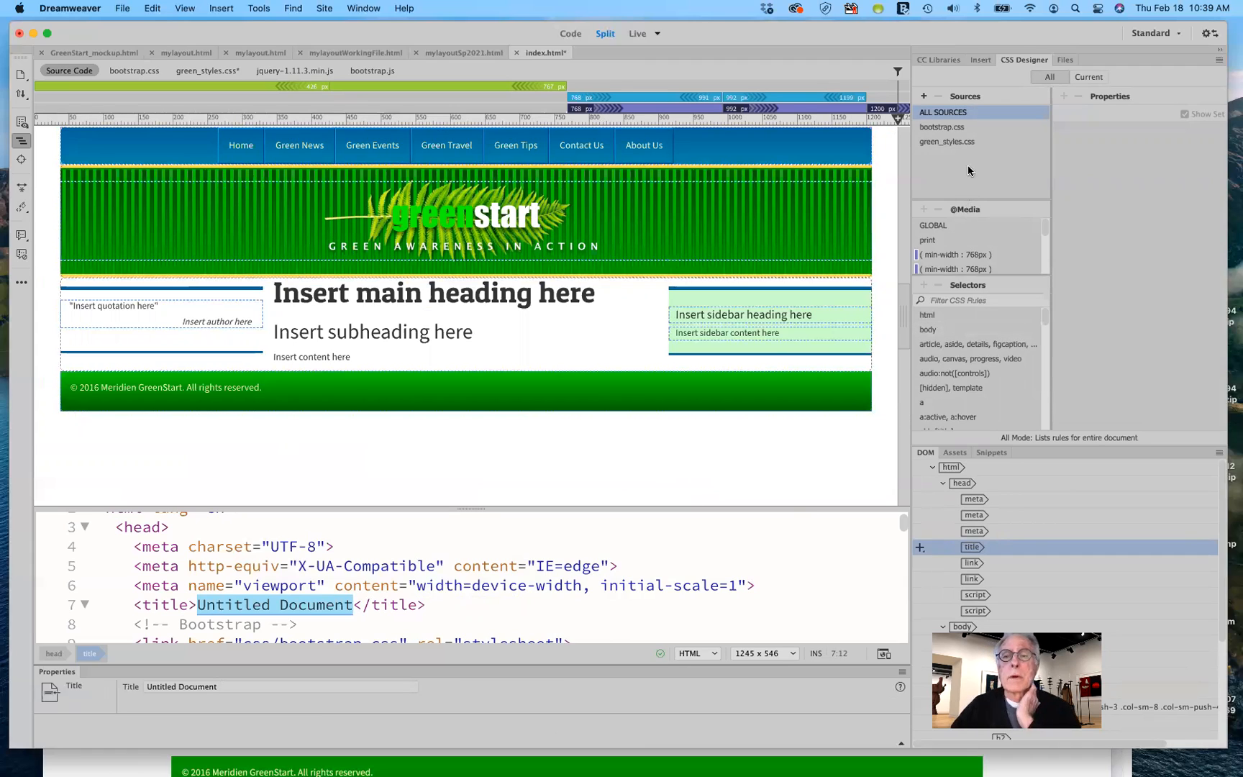
# Step: Restore the page title as "Art 196 - Spring 2021 - Home" and save all open files
pyautogui.click(958, 141)
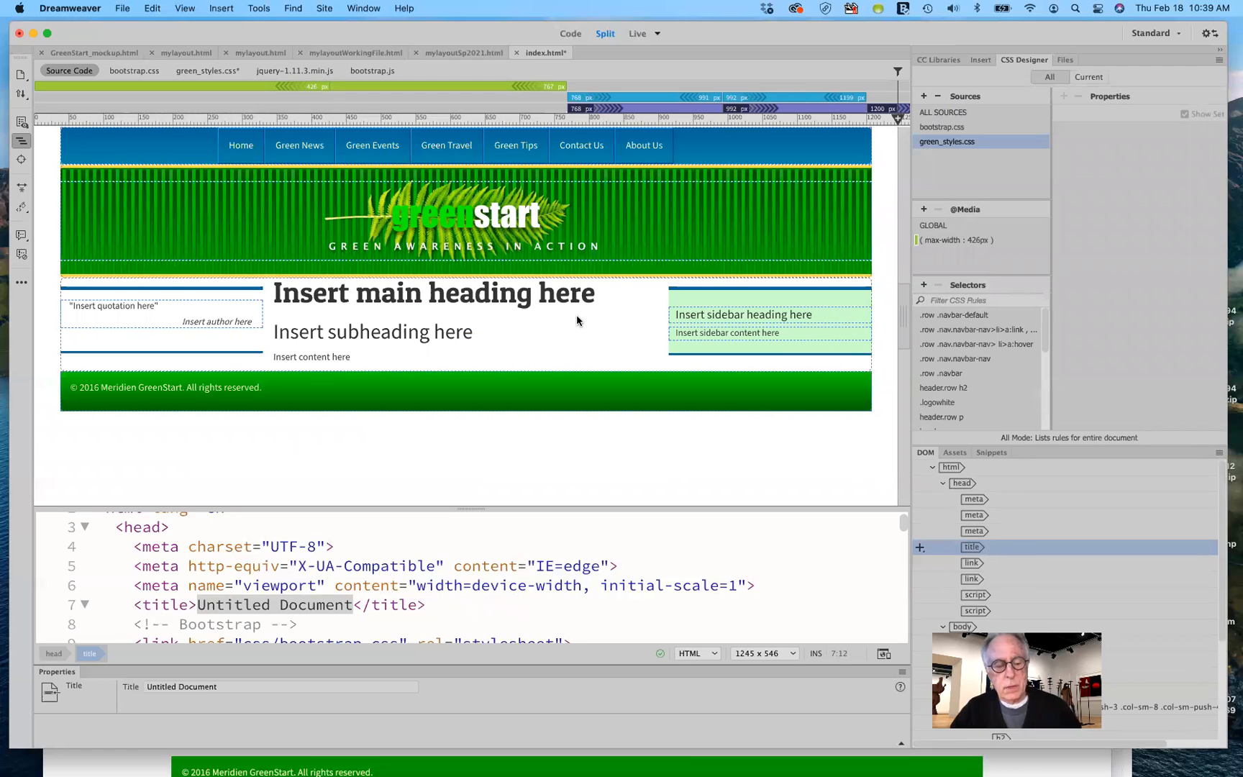
pyautogui.write('Art 196 - ')
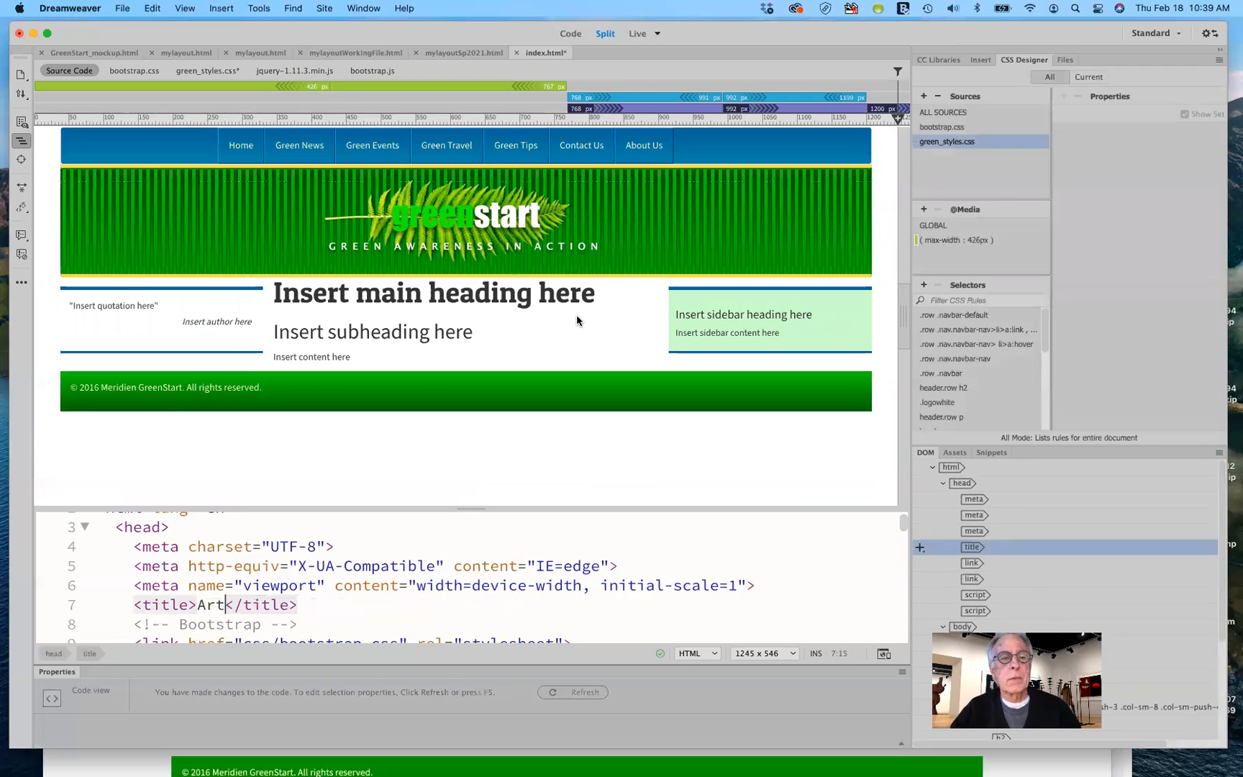
pyautogui.write('Spring 2021 - Home')
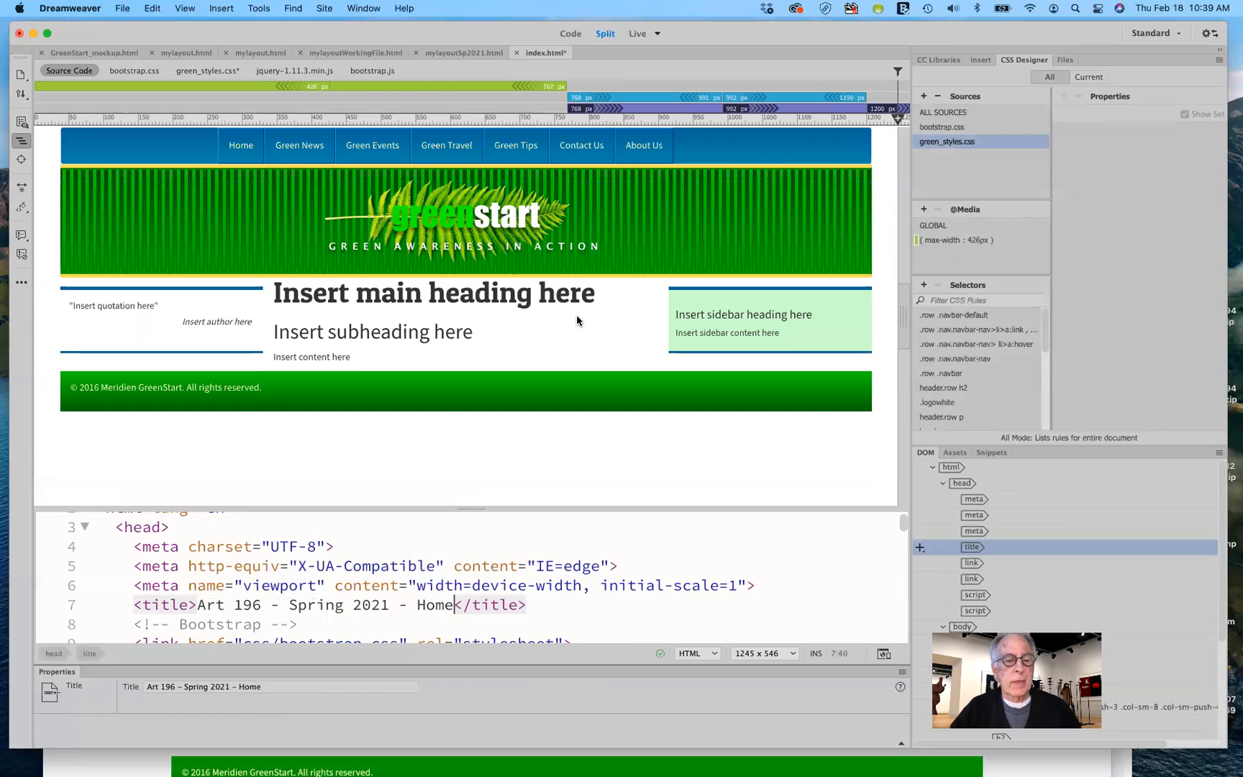
pyautogui.click(576, 321)
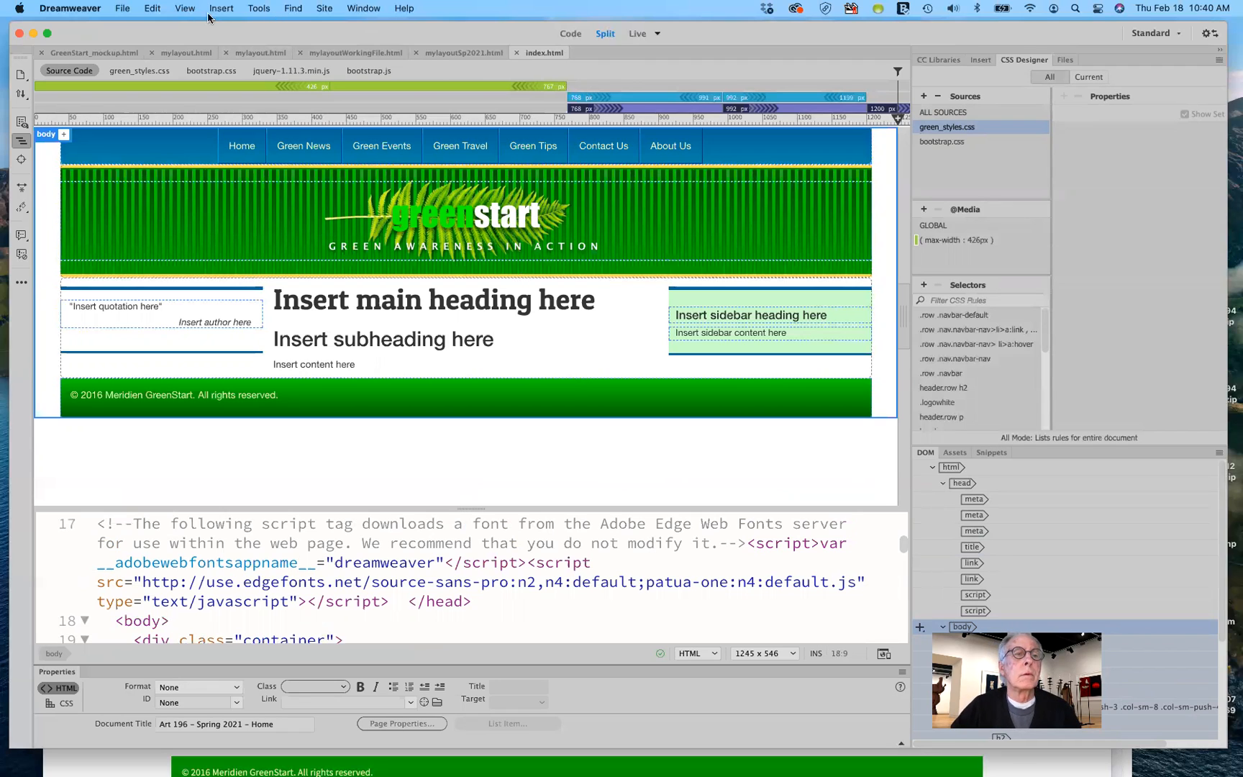
pyautogui.click(121, 9)
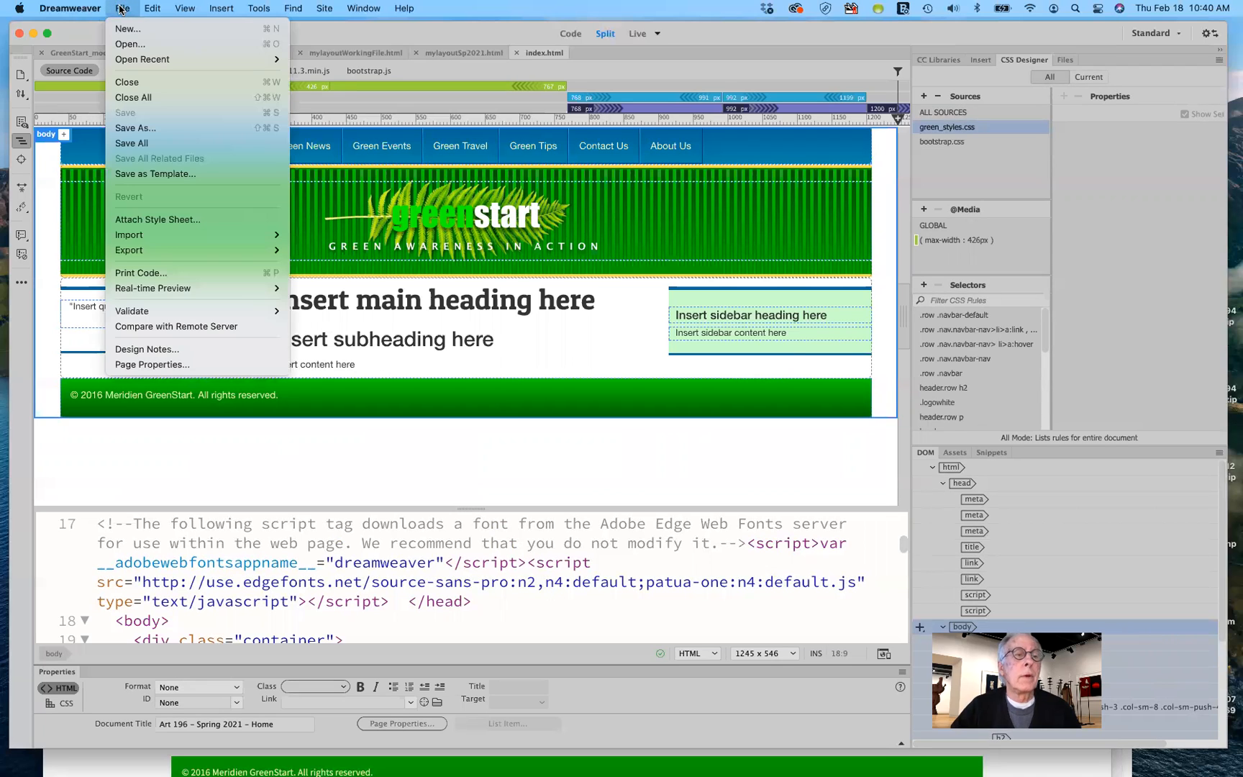
pyautogui.click(154, 144)
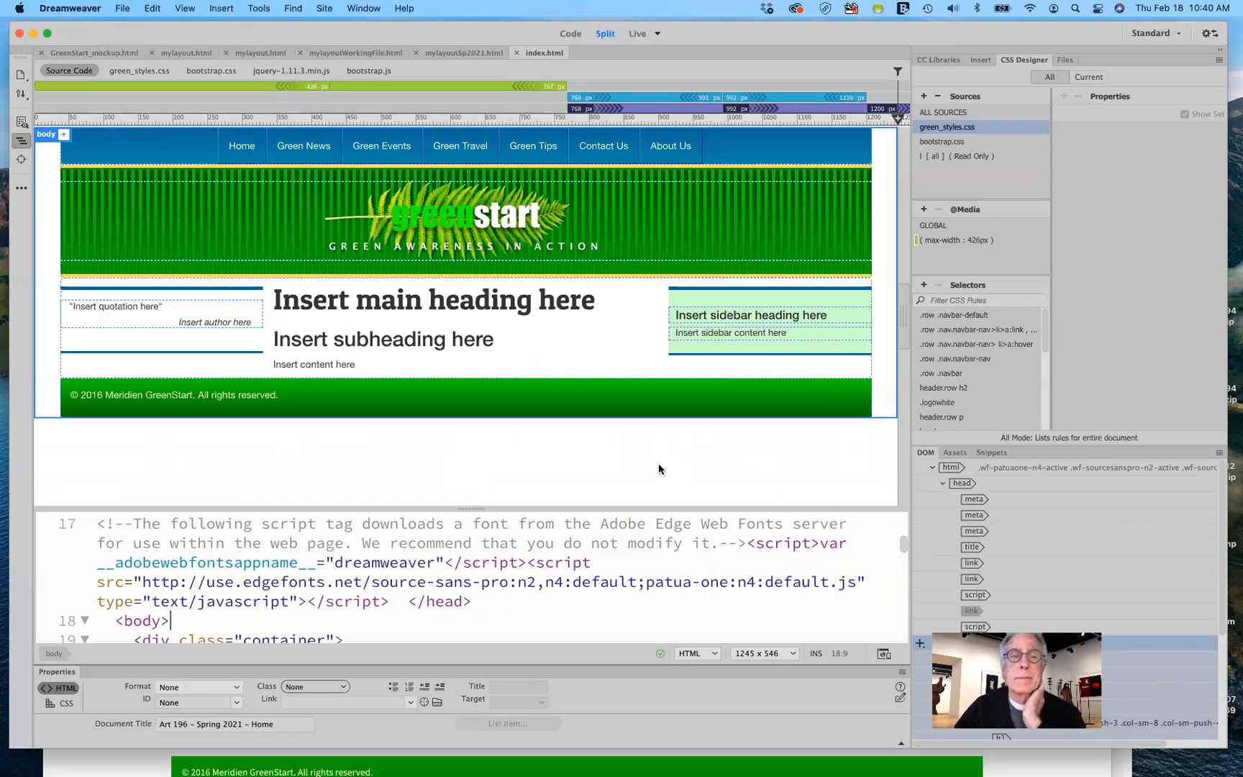
# Step: Switch to Firefox, move its window up, and reload the live page to compare it with the Dreamweaver layout
pyautogui.moveTo(738, 37)
pyautogui.mouseDown()
pyautogui.moveTo(732, 386)
pyautogui.moveTo(756, 22)
pyautogui.mouseUp()
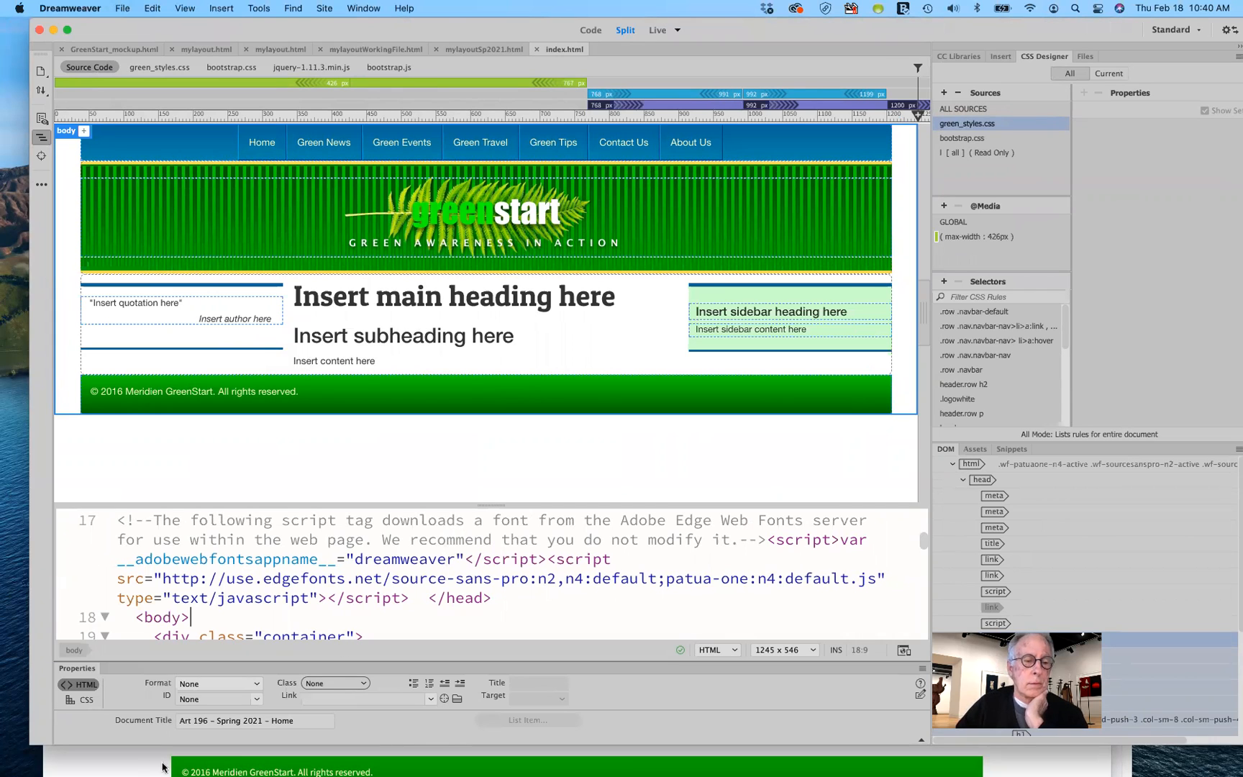
pyautogui.click(138, 764)
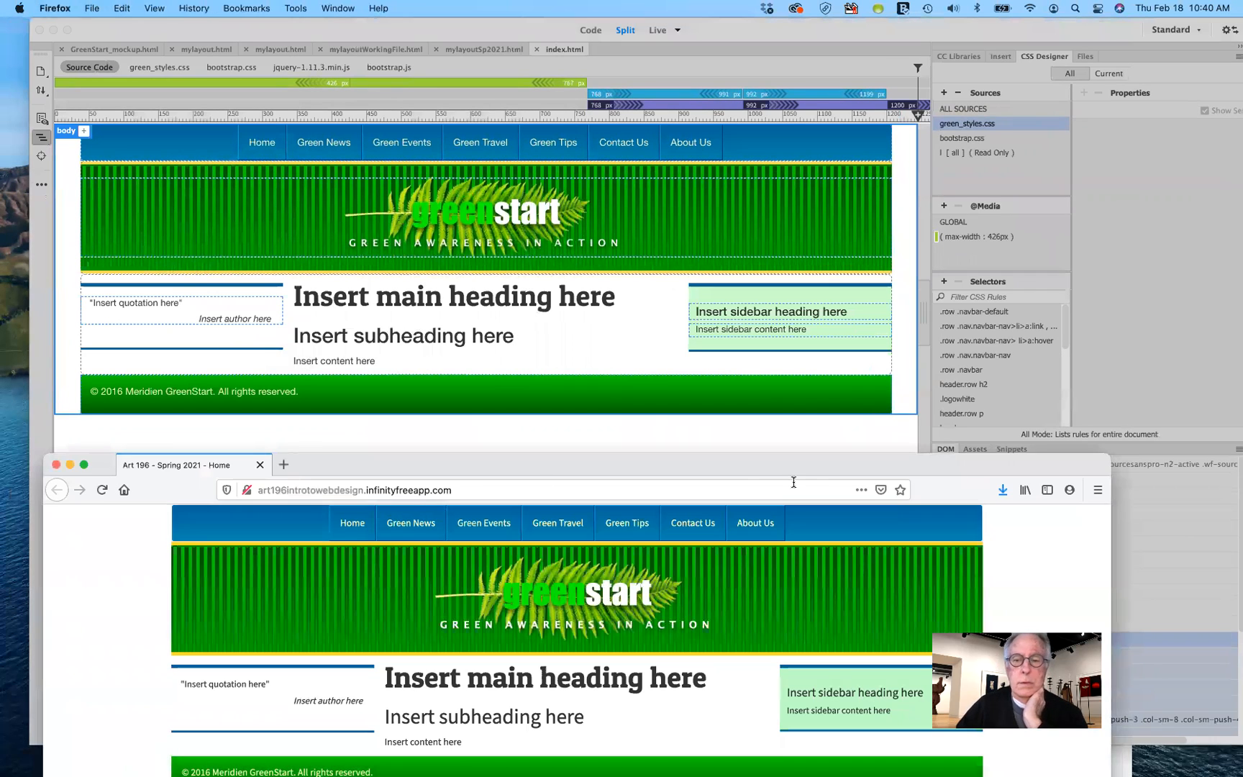
pyautogui.moveTo(793, 464); pyautogui.dragTo(820, 149)
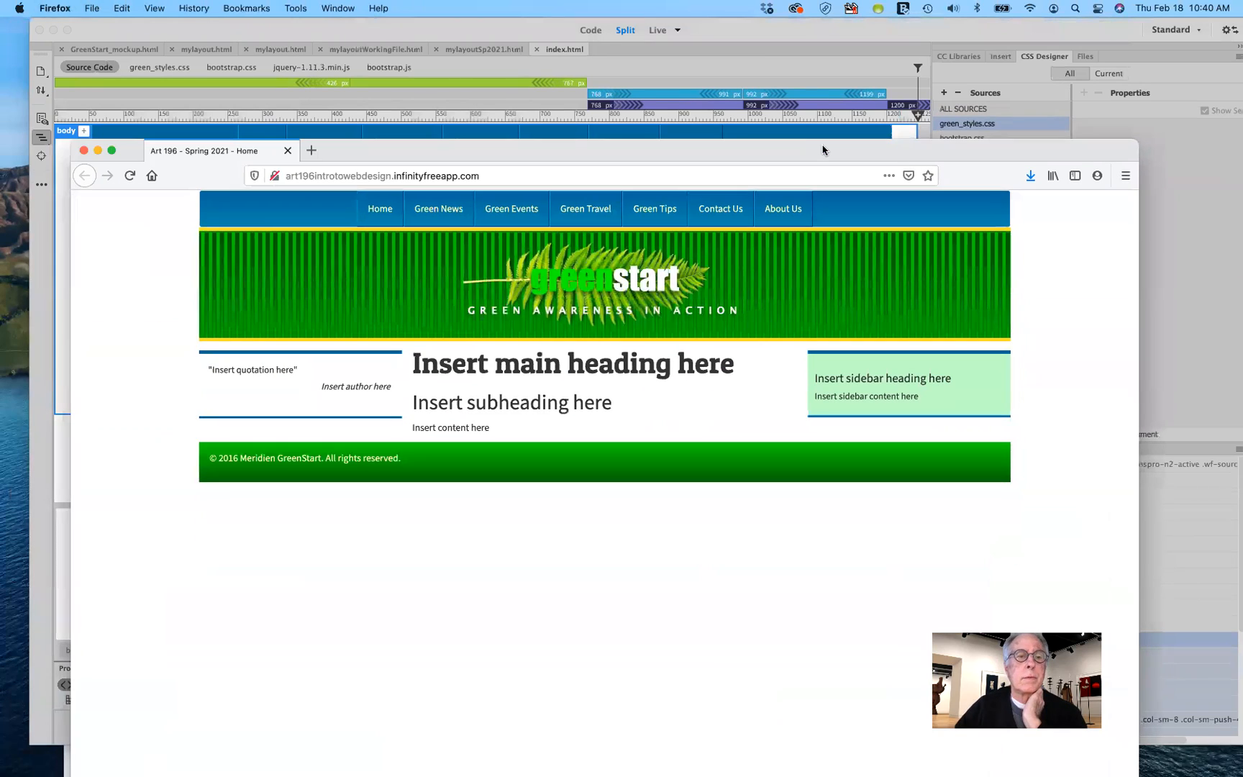
pyautogui.click(130, 177)
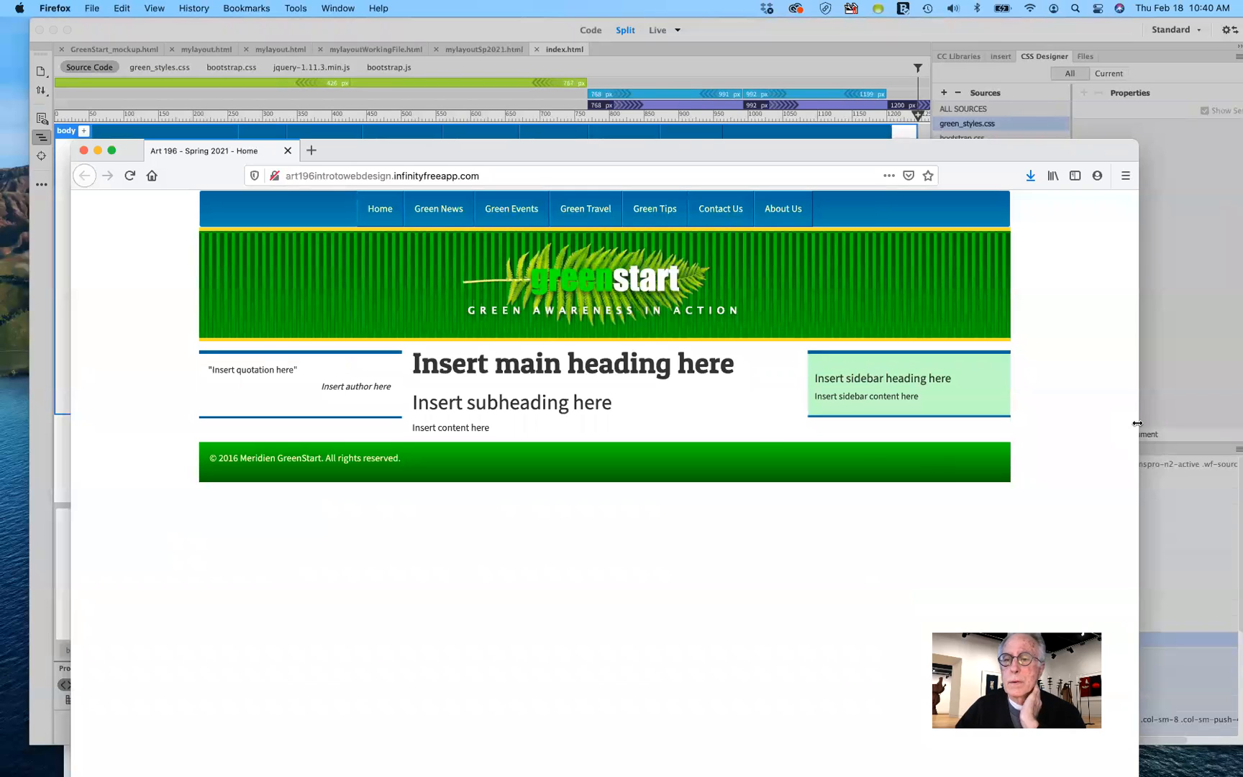
# Step: Narrow the browser window and reposition it over Dreamweaver to examine the live page layout
pyautogui.moveTo(1137, 423); pyautogui.dragTo(1008, 419)
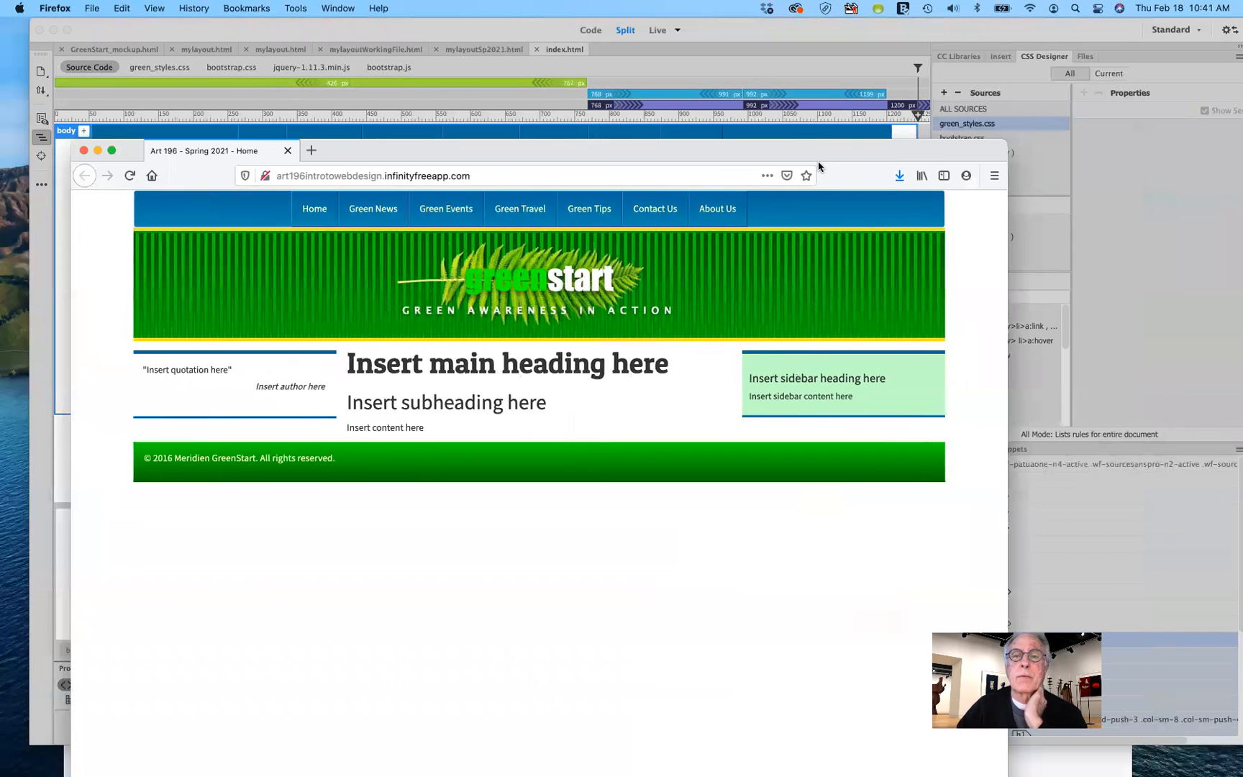
pyautogui.moveTo(813, 153); pyautogui.dragTo(878, 88)
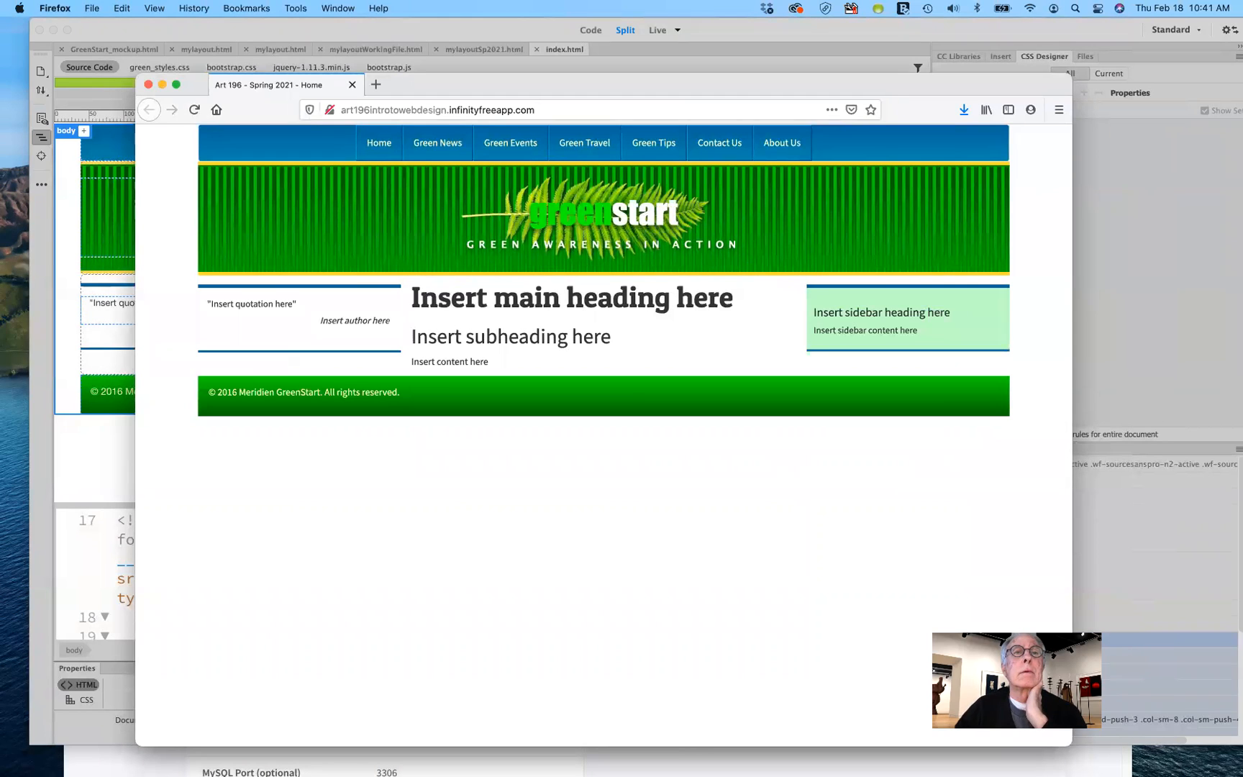
pyautogui.moveTo(713, 85); pyautogui.dragTo(704, 90)
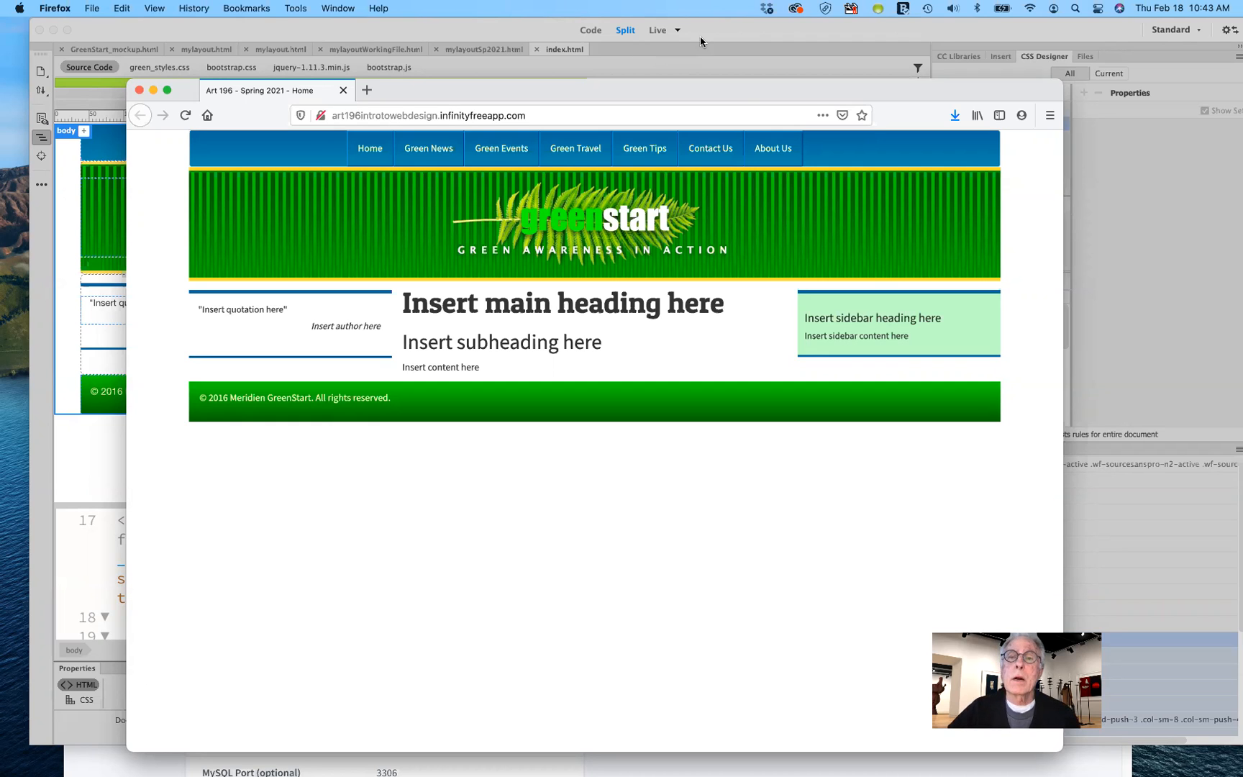
# Step: Move the live page window aside, bring the InfinityFree window forward and open the control panel for the art196spring2021.infinityfreeapp.com account
pyautogui.moveTo(811, 94); pyautogui.dragTo(770, 447)
pyautogui.moveTo(780, 332); pyautogui.dragTo(848, 128)
pyautogui.click(136, 761)
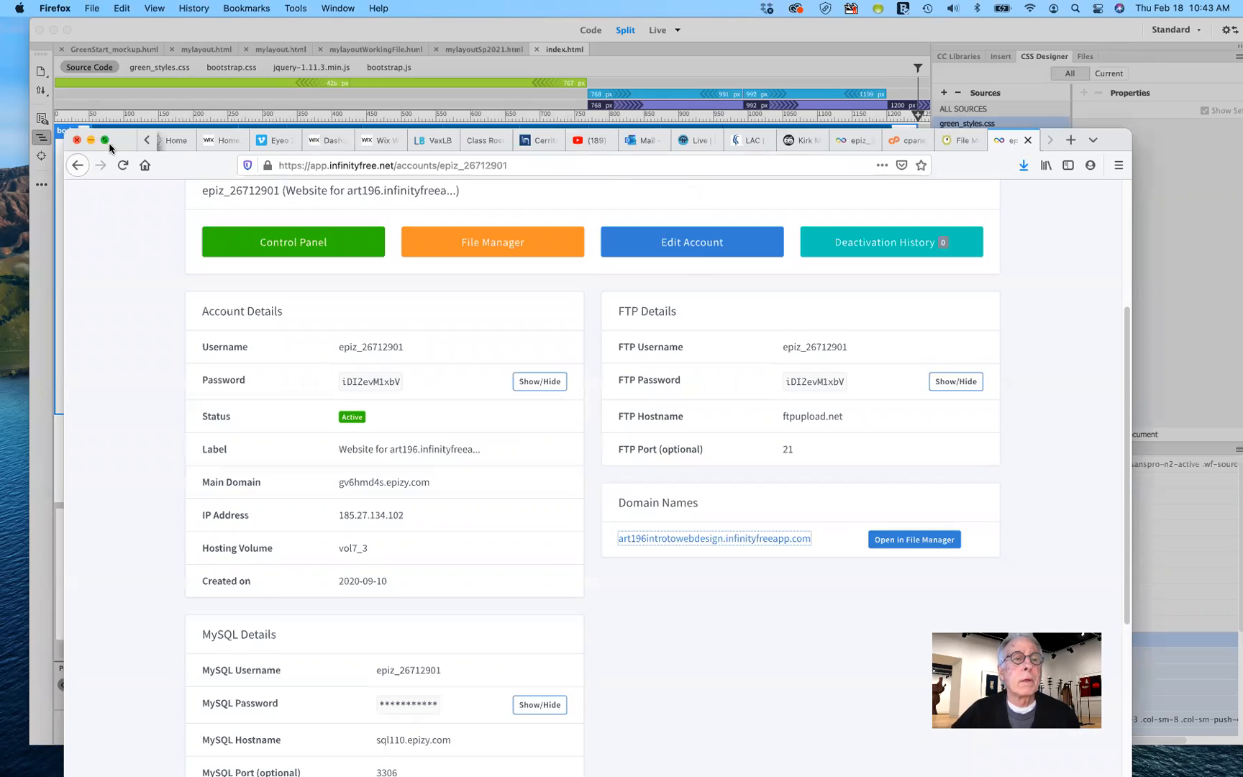
pyautogui.click(147, 141)
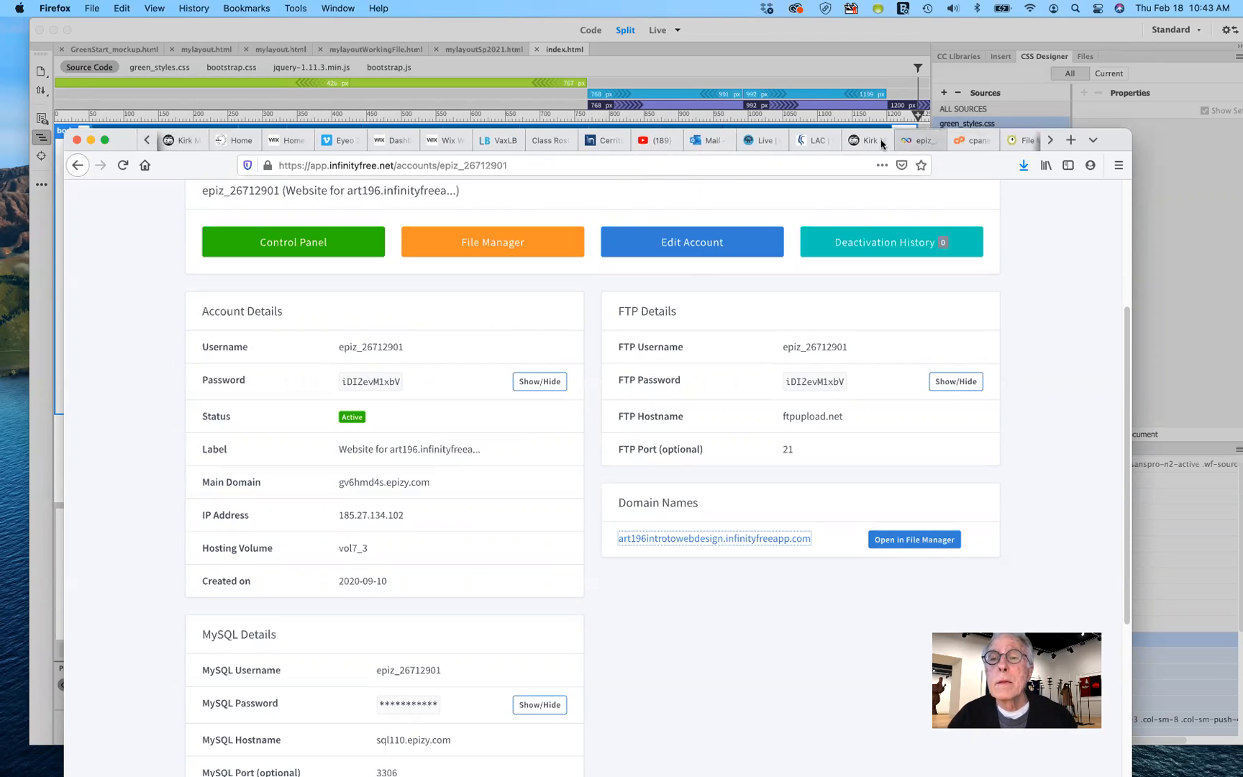
pyautogui.click(924, 141)
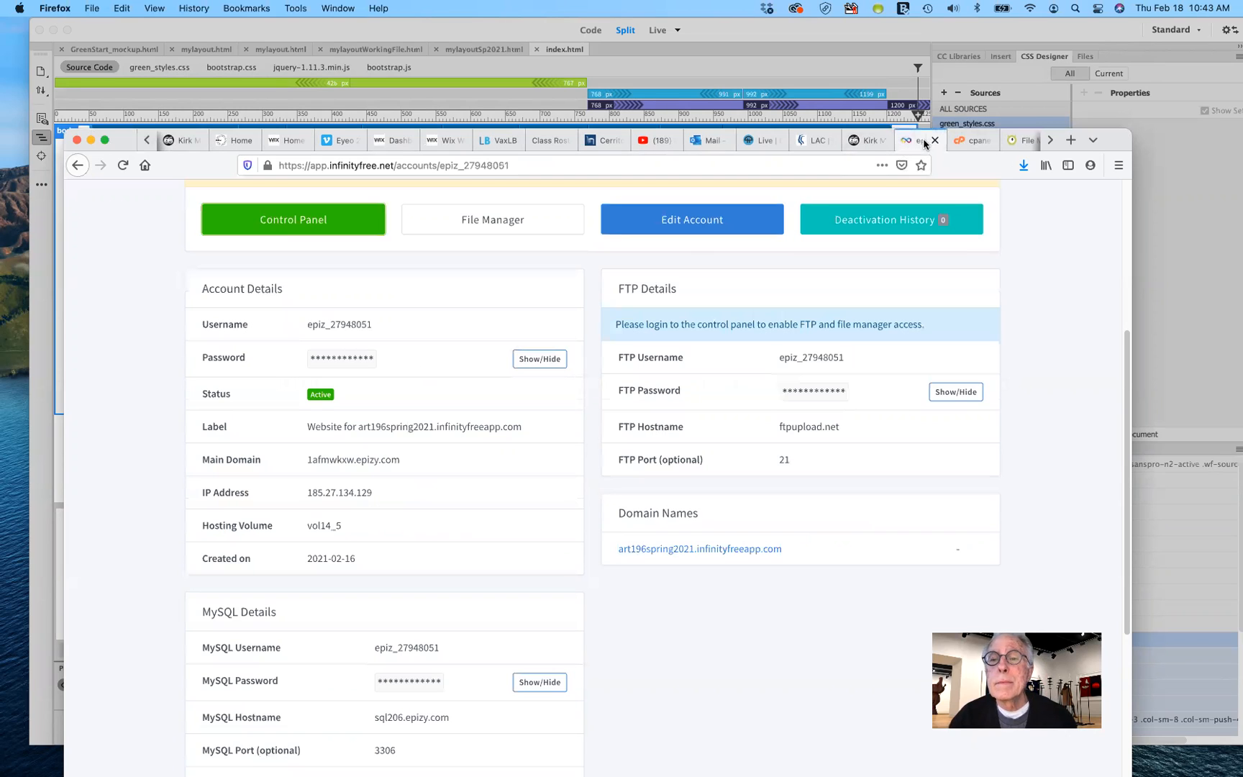
pyautogui.click(303, 223)
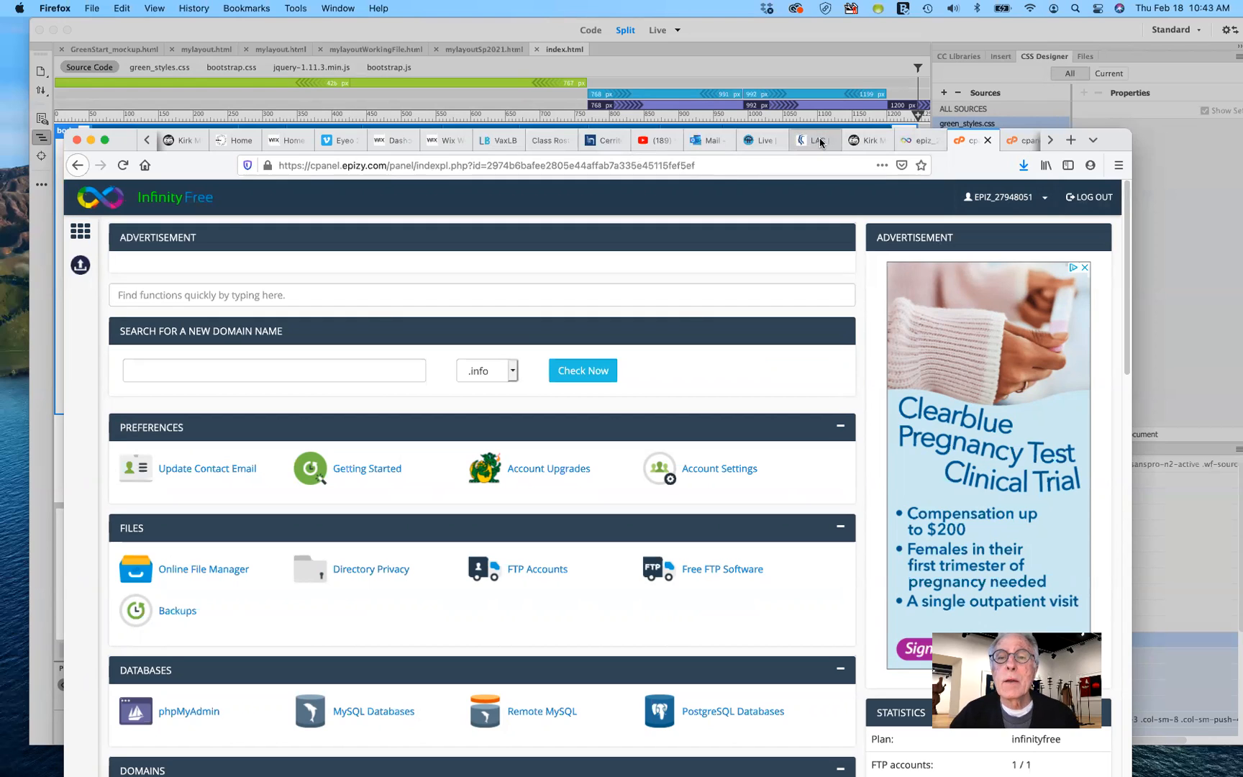
# Step: Return to the art196spring2021 account page, visit the InfinityFree home page and enter the client area to list the hosting accounts
pyautogui.click(919, 141)
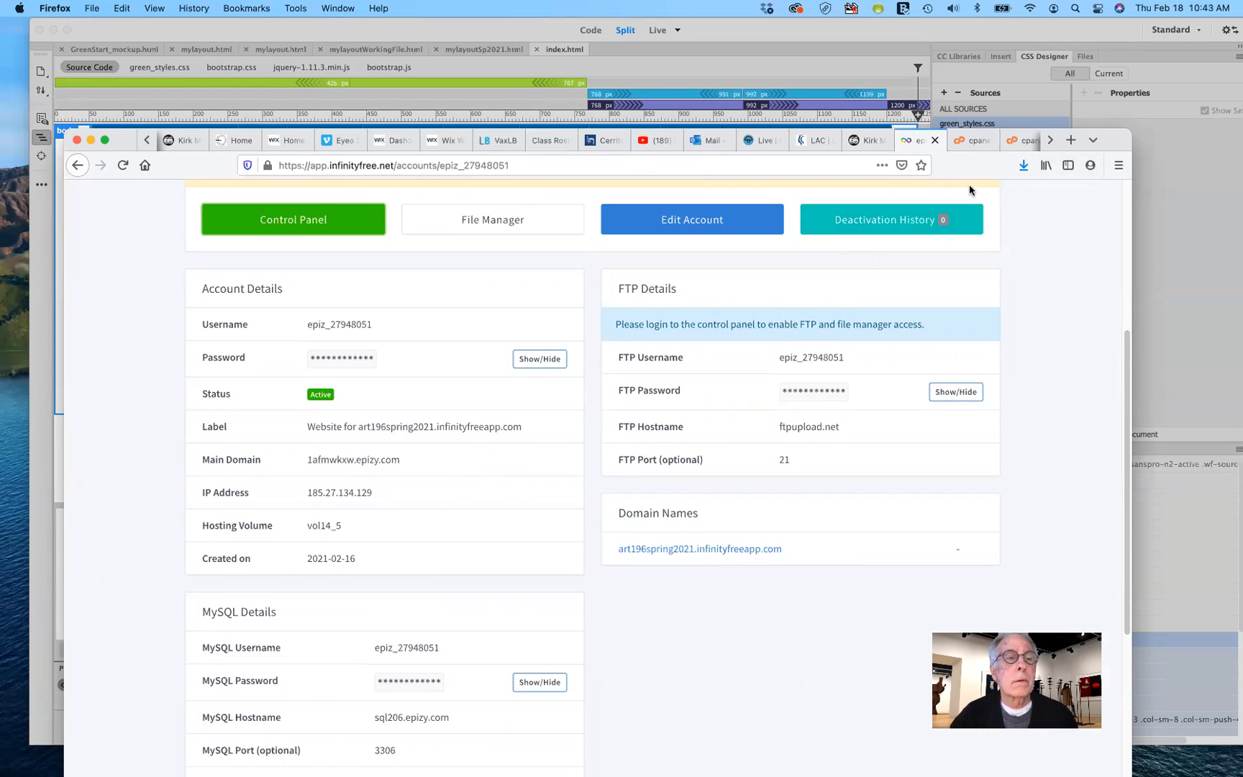
pyautogui.scroll(2, 268, 244)
pyautogui.scroll(2, 268, 248)
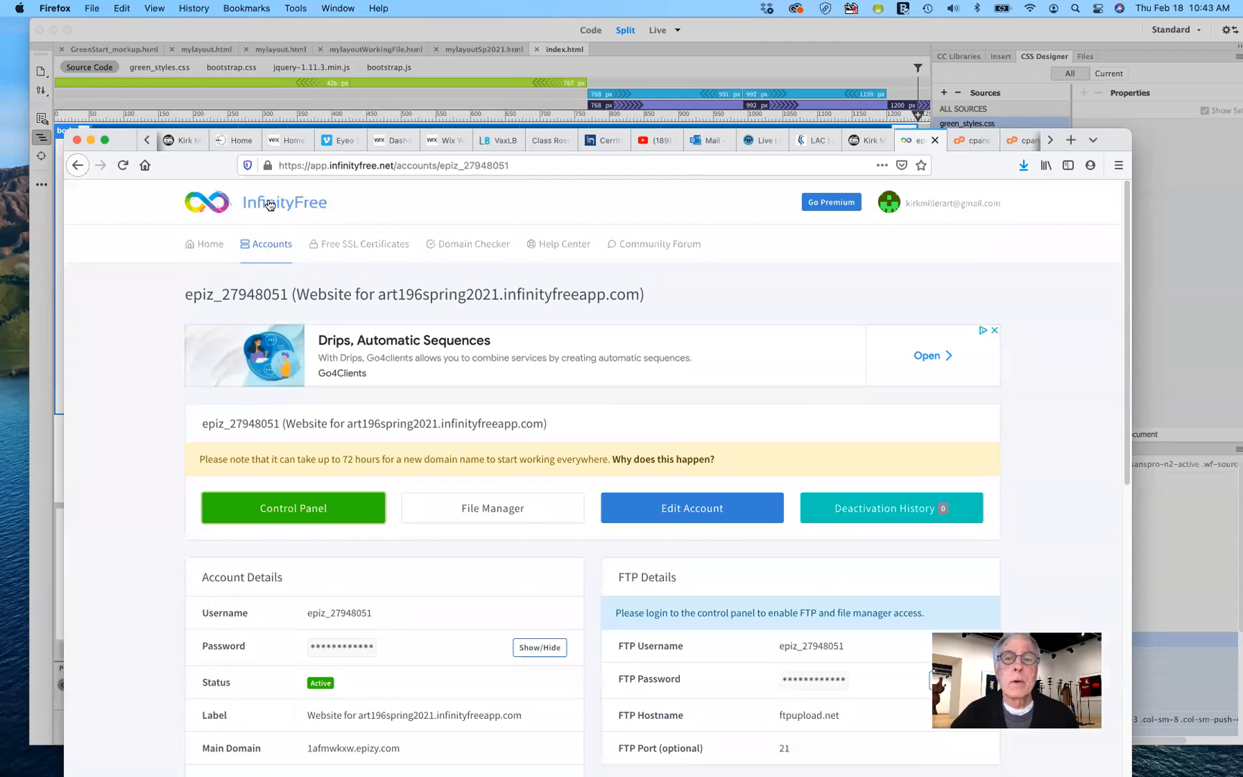
pyautogui.click(268, 205)
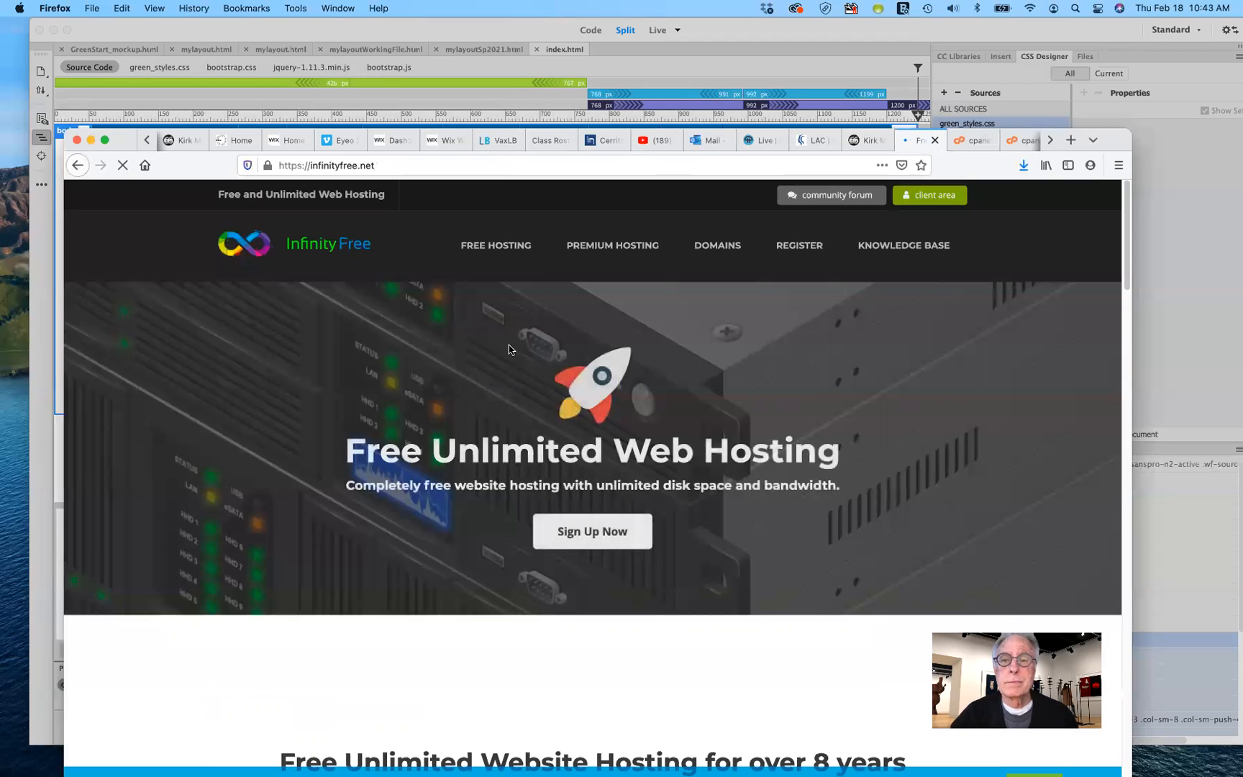
pyautogui.click(921, 216)
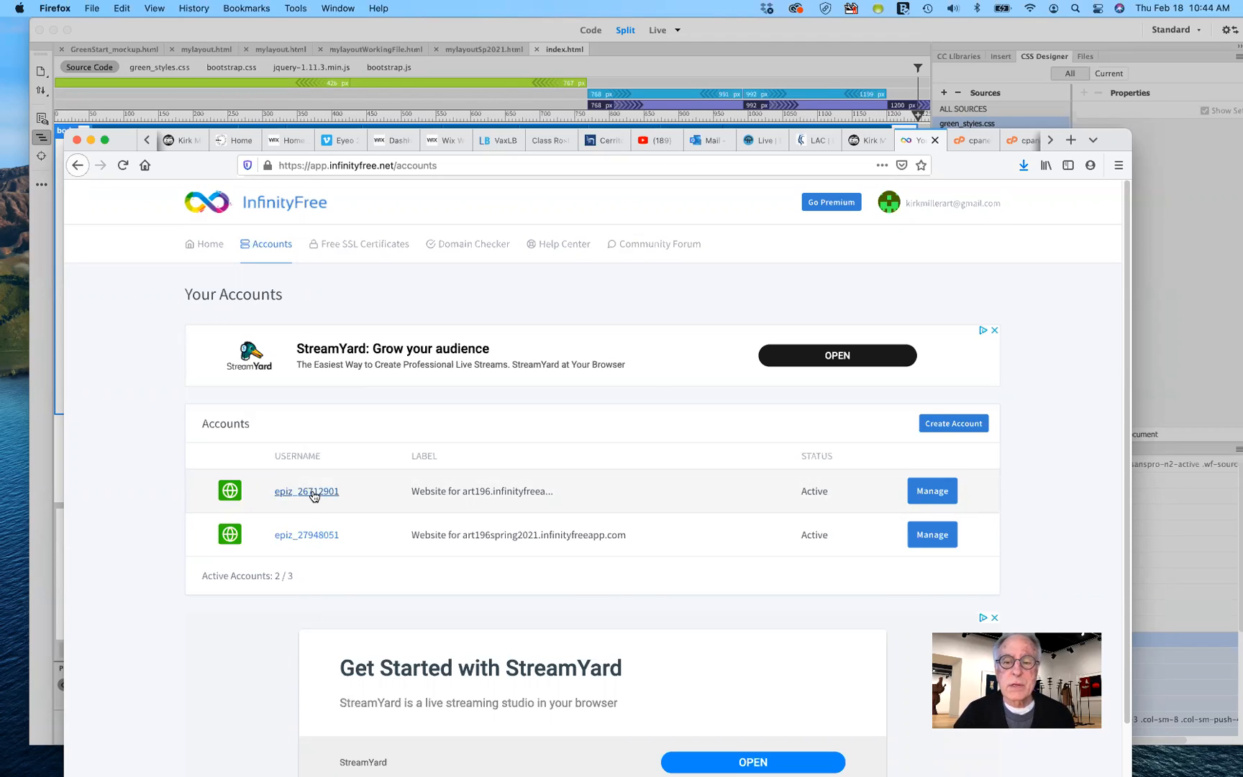
# Step: Examine the hosting and FTP details of the first account, labelled for the art196 website, and return to the accounts list
pyautogui.click(926, 497)
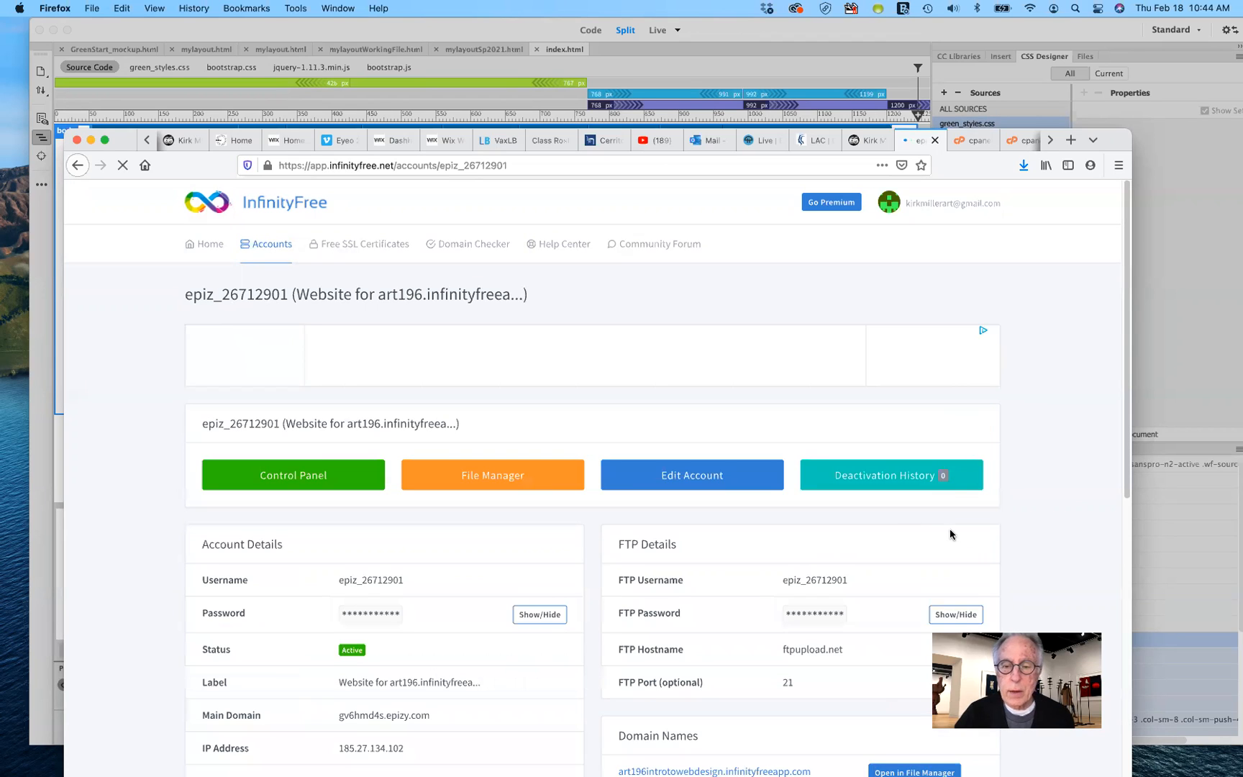
pyautogui.scroll(-1, 952, 536)
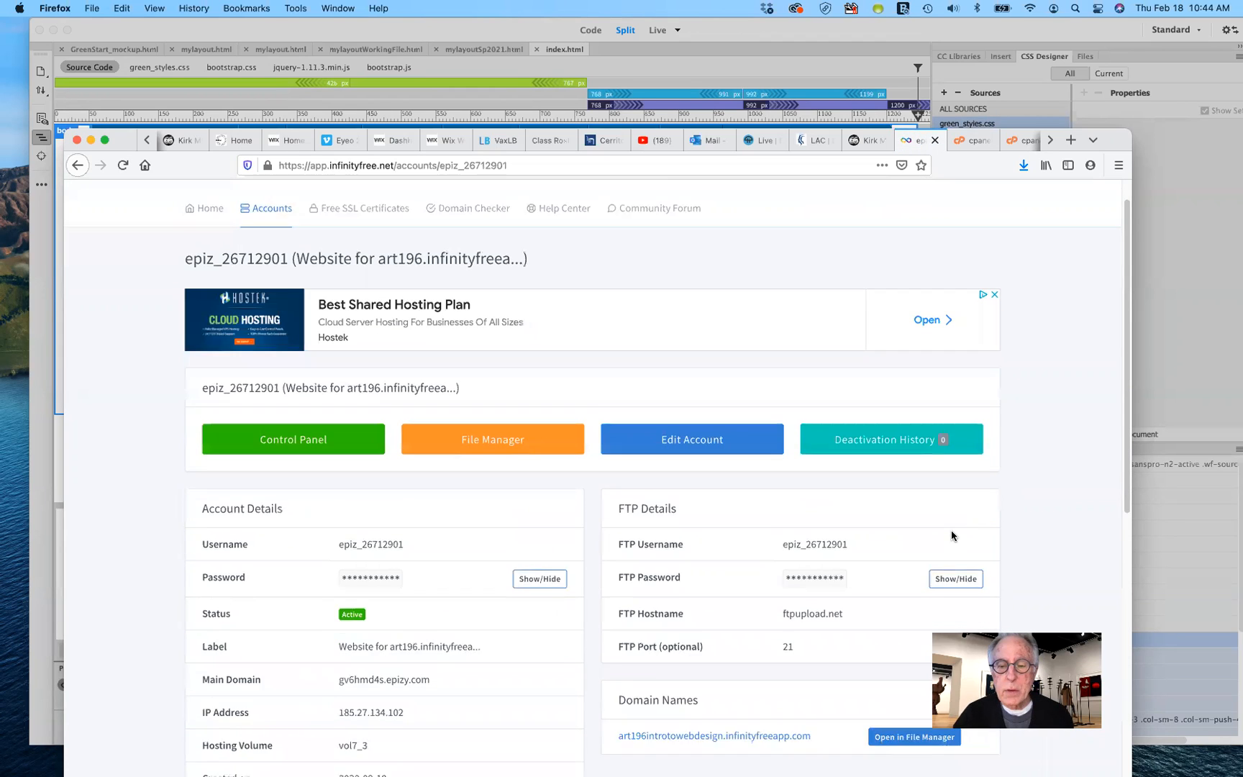
pyautogui.scroll(-1, 951, 534)
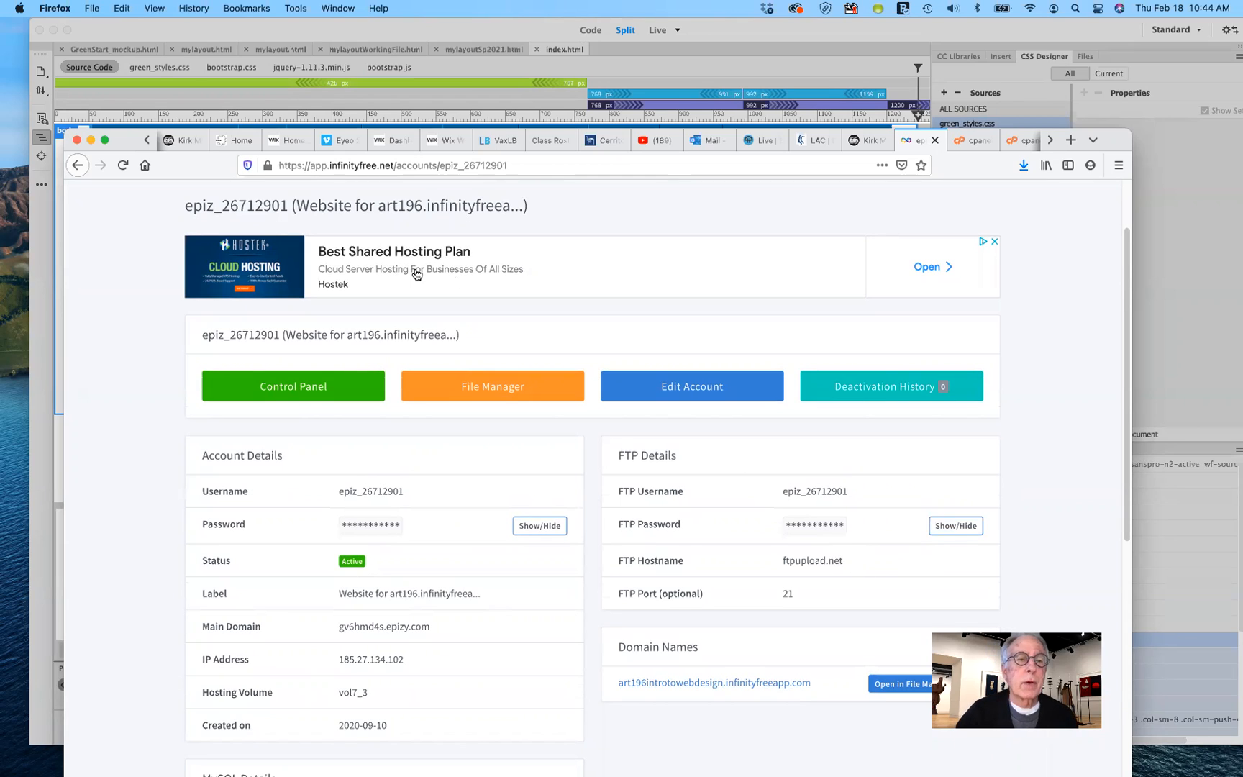
pyautogui.click(77, 167)
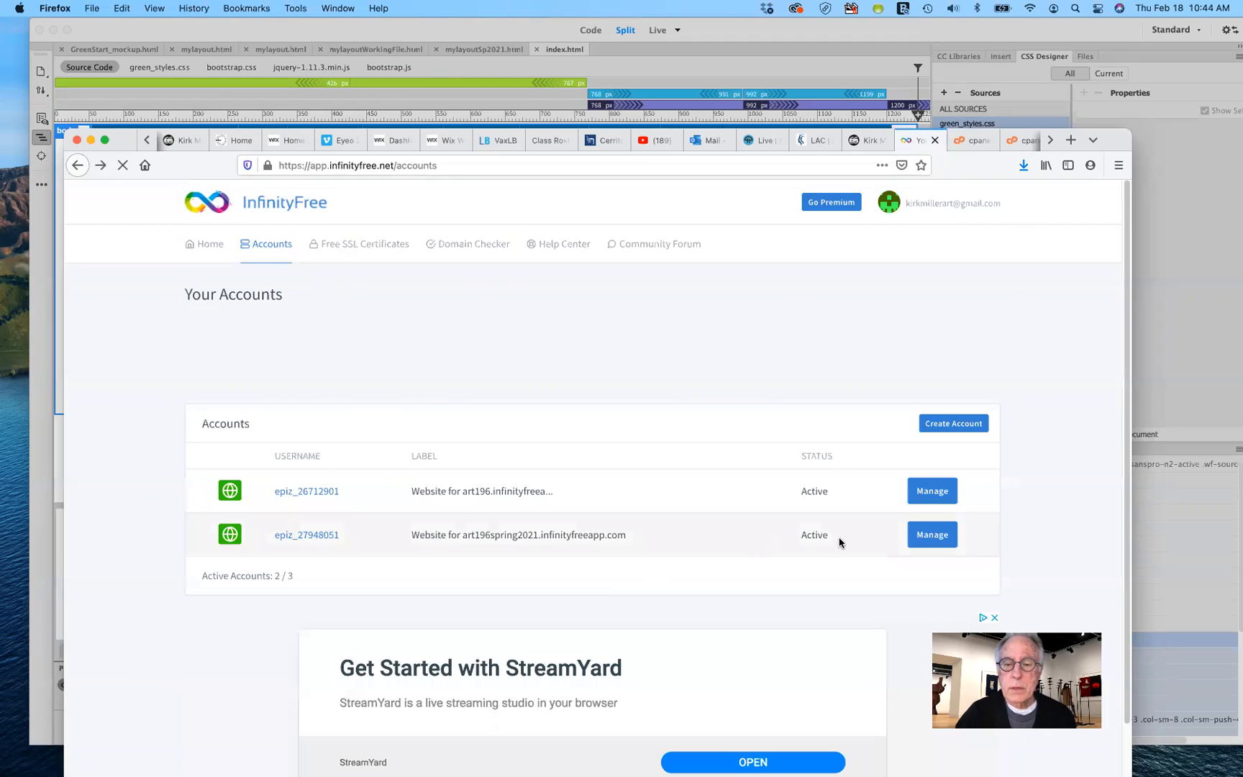
# Step: Open the art196spring2021.infinityfreeapp.com account for management and launch its online File Manager
pyautogui.click(930, 535)
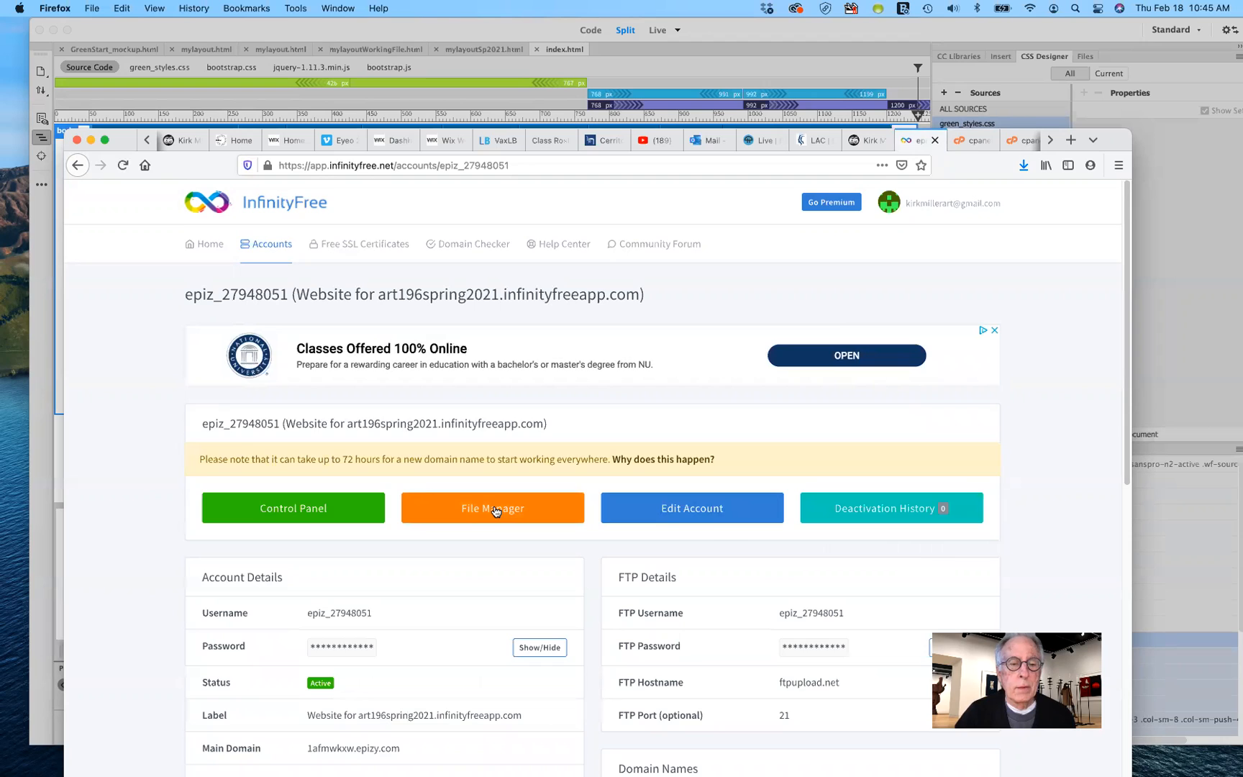
pyautogui.scroll(-3, 496, 510)
pyautogui.scroll(-2, 497, 511)
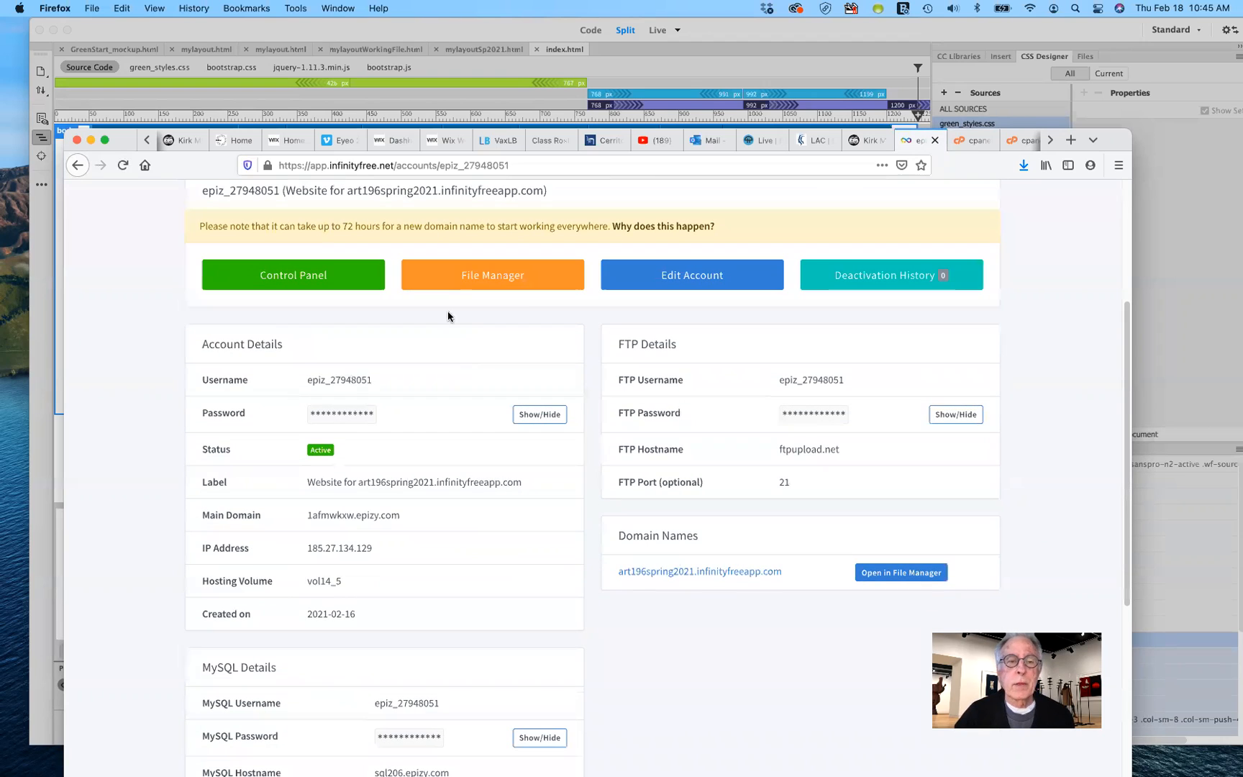
pyautogui.click(484, 277)
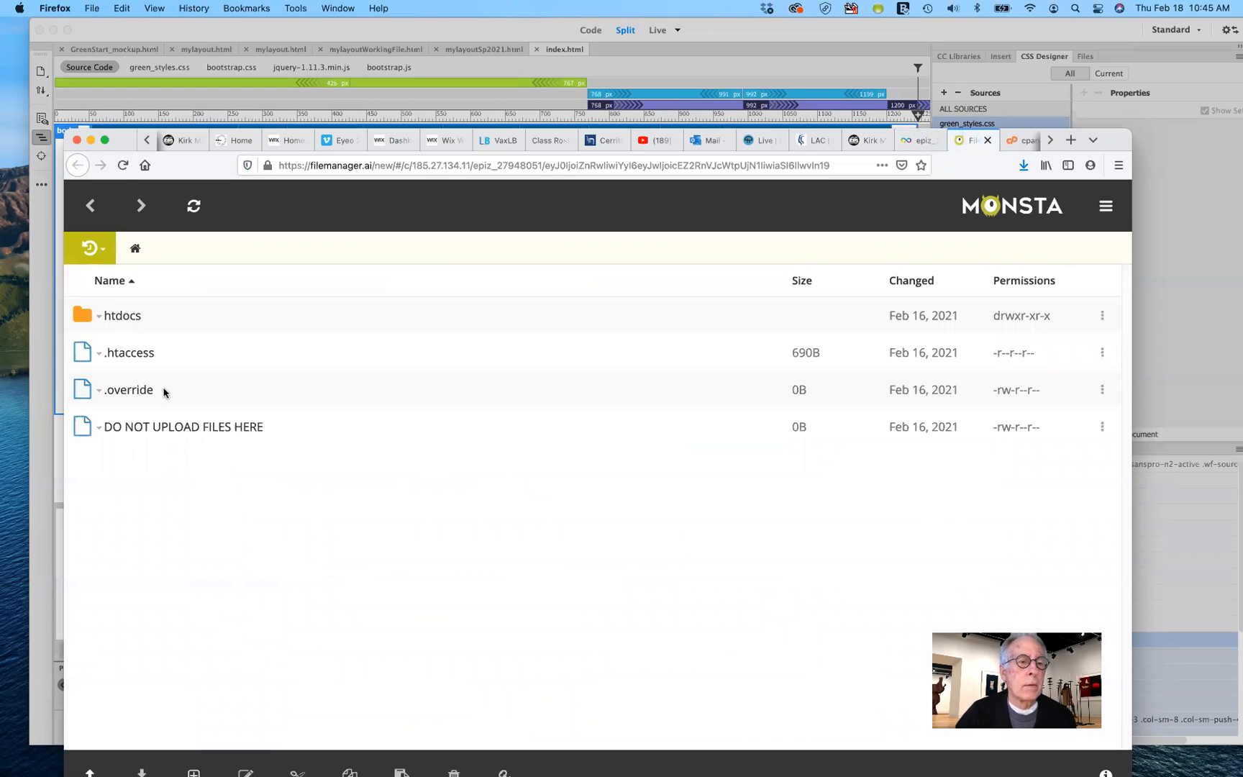
# Step: Inspect the contents of the spring 2021 site's htdocs folder, go back to its root and return to the InfinityFree accounts list
pyautogui.rightClick(100, 321)
pyautogui.click(136, 340)
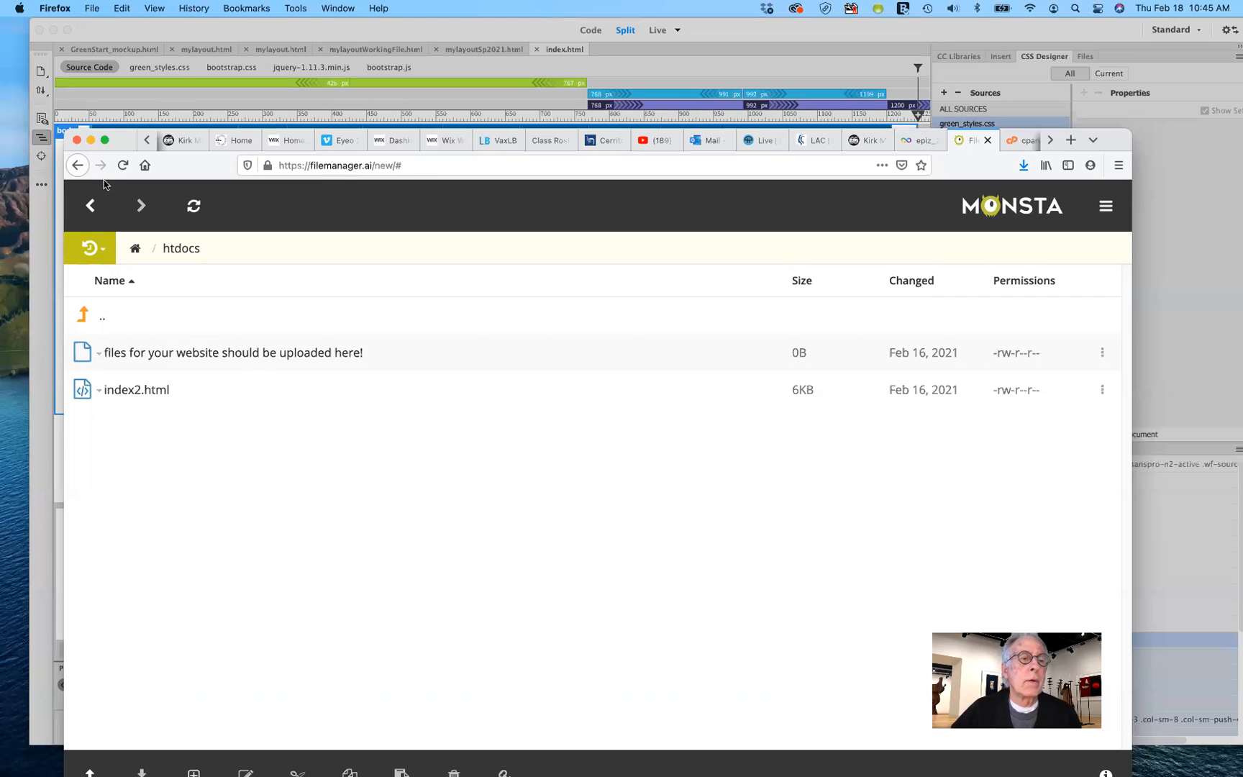
pyautogui.click(90, 205)
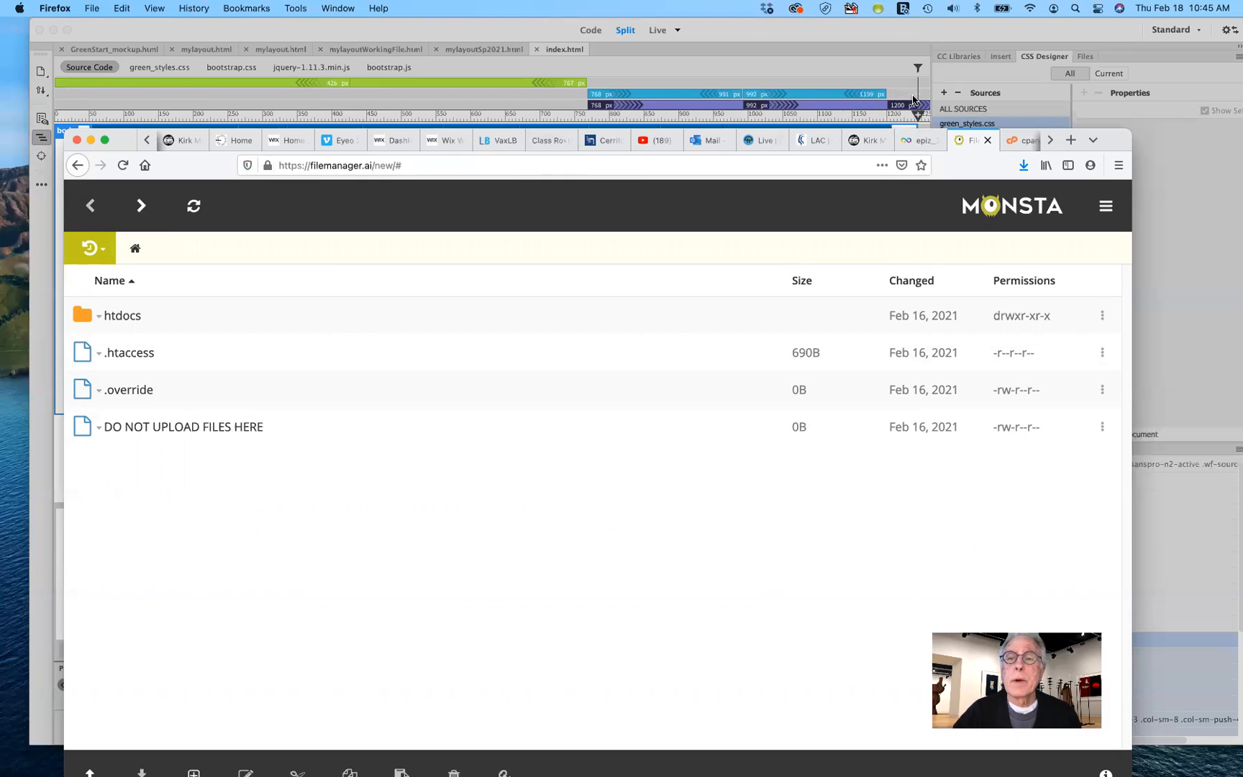
pyautogui.click(913, 142)
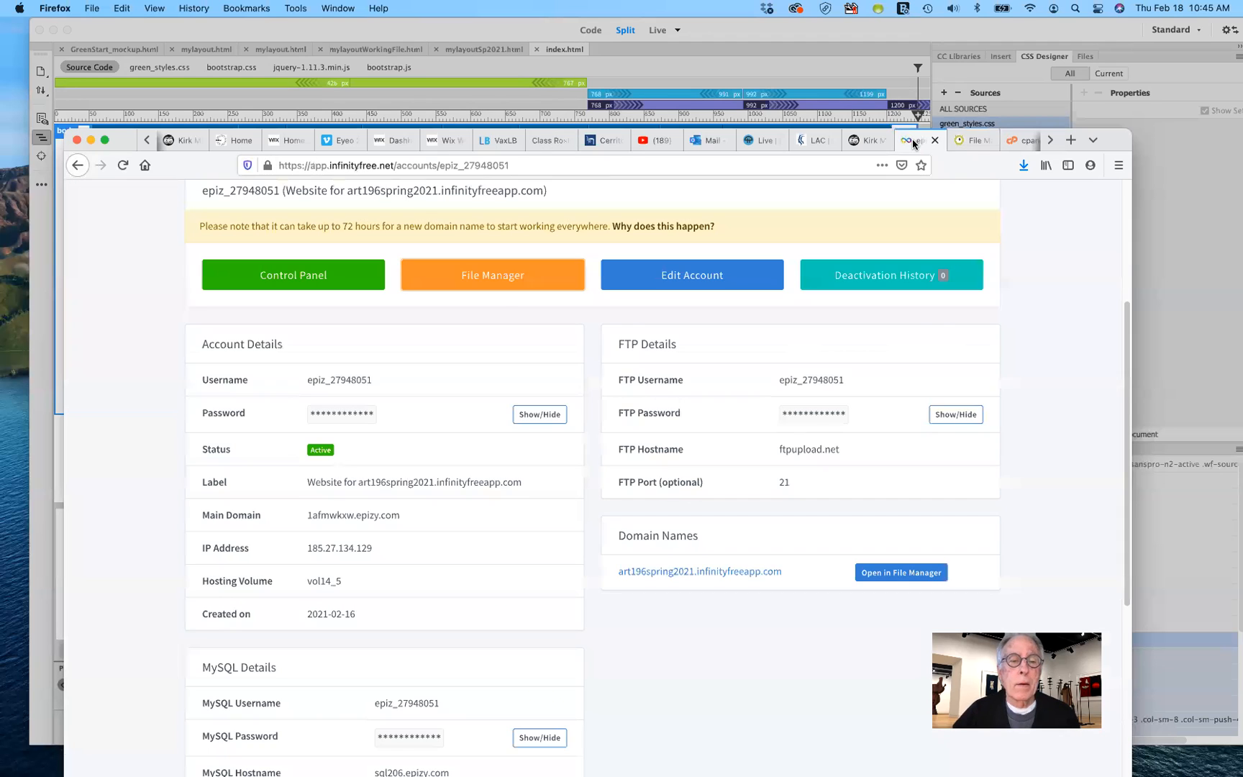
pyautogui.click(78, 165)
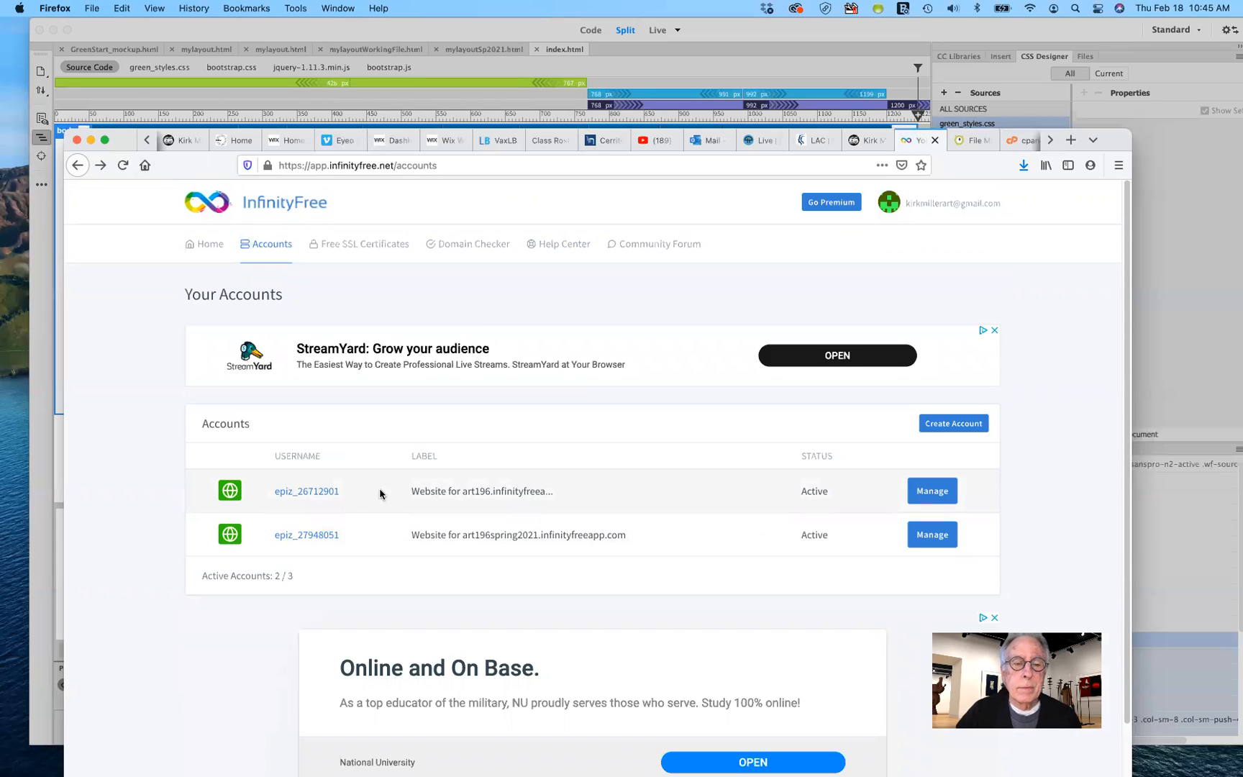
# Step: Open the first account, labelled for the art196 website, for management and launch its online File Manager
pyautogui.click(939, 491)
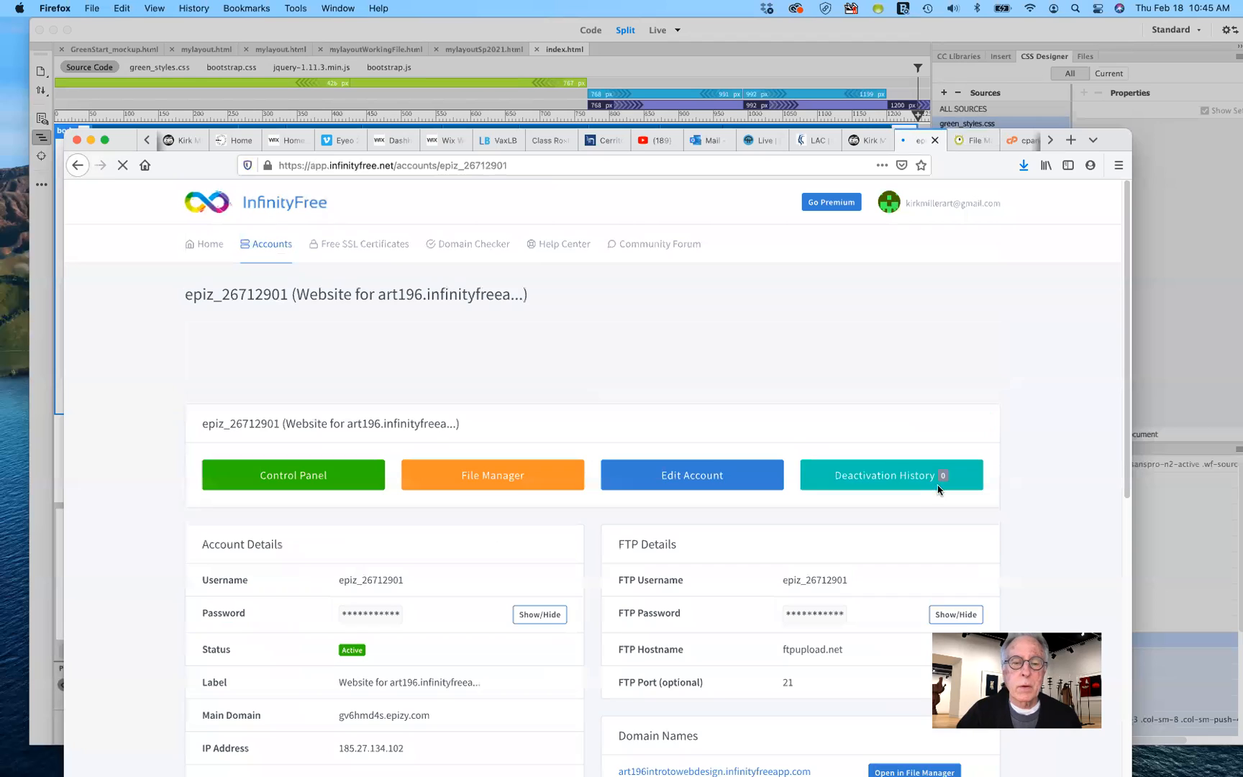
pyautogui.scroll(-2, 479, 582)
pyautogui.scroll(-3, 480, 583)
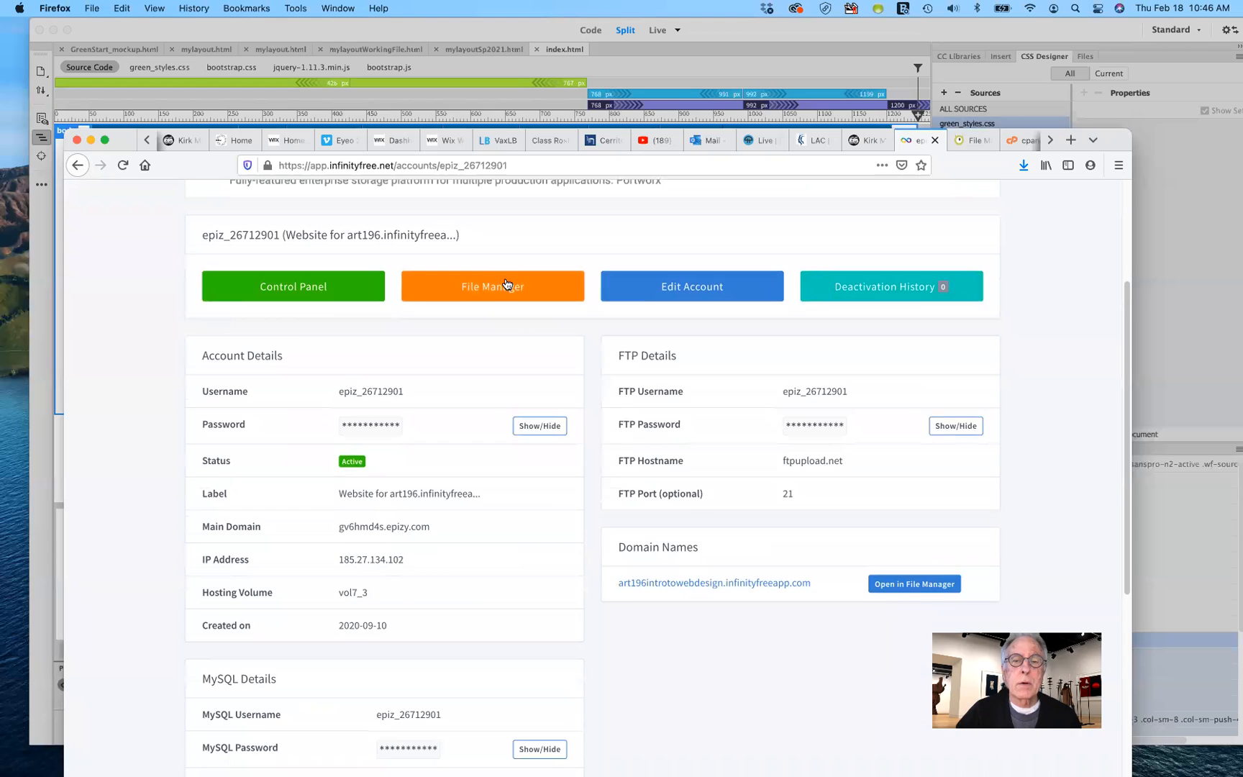
pyautogui.click(506, 285)
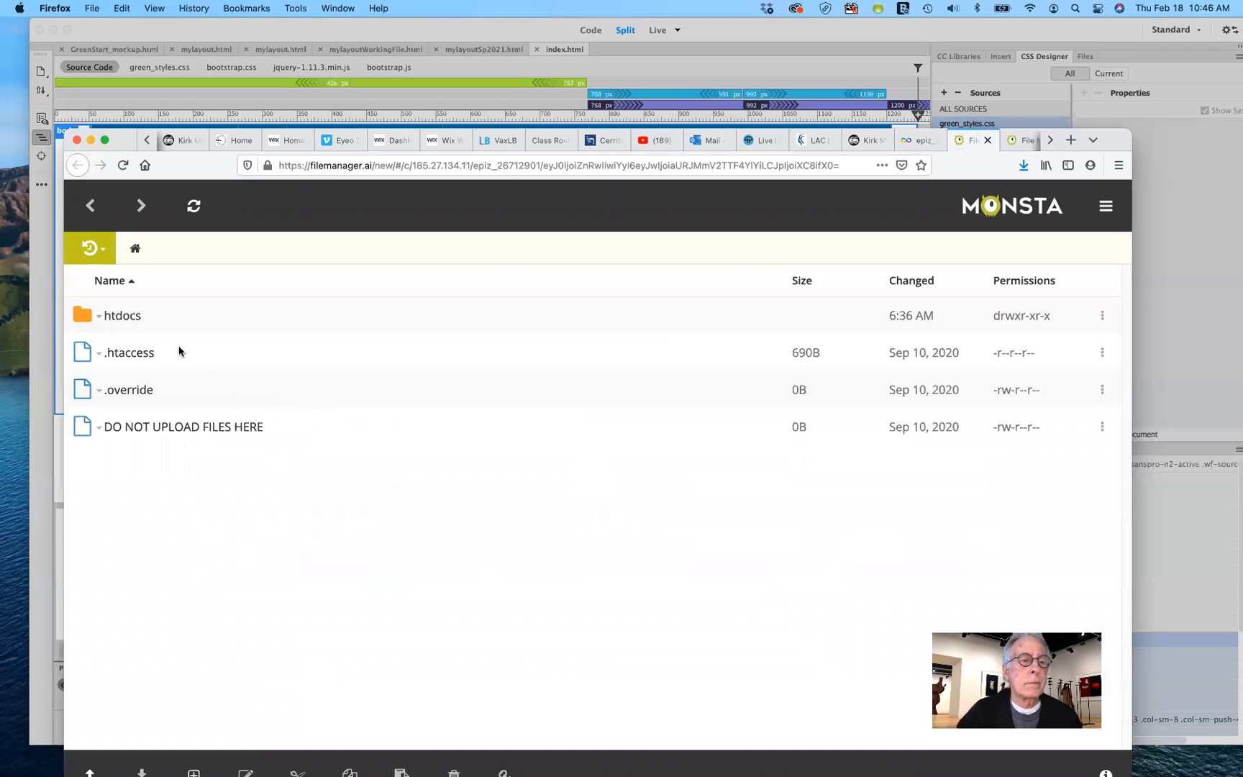
# Step: Open the published site's htdocs folder to check its files, then switch to the other File Manager page and move the window off the live page
pyautogui.click(99, 317)
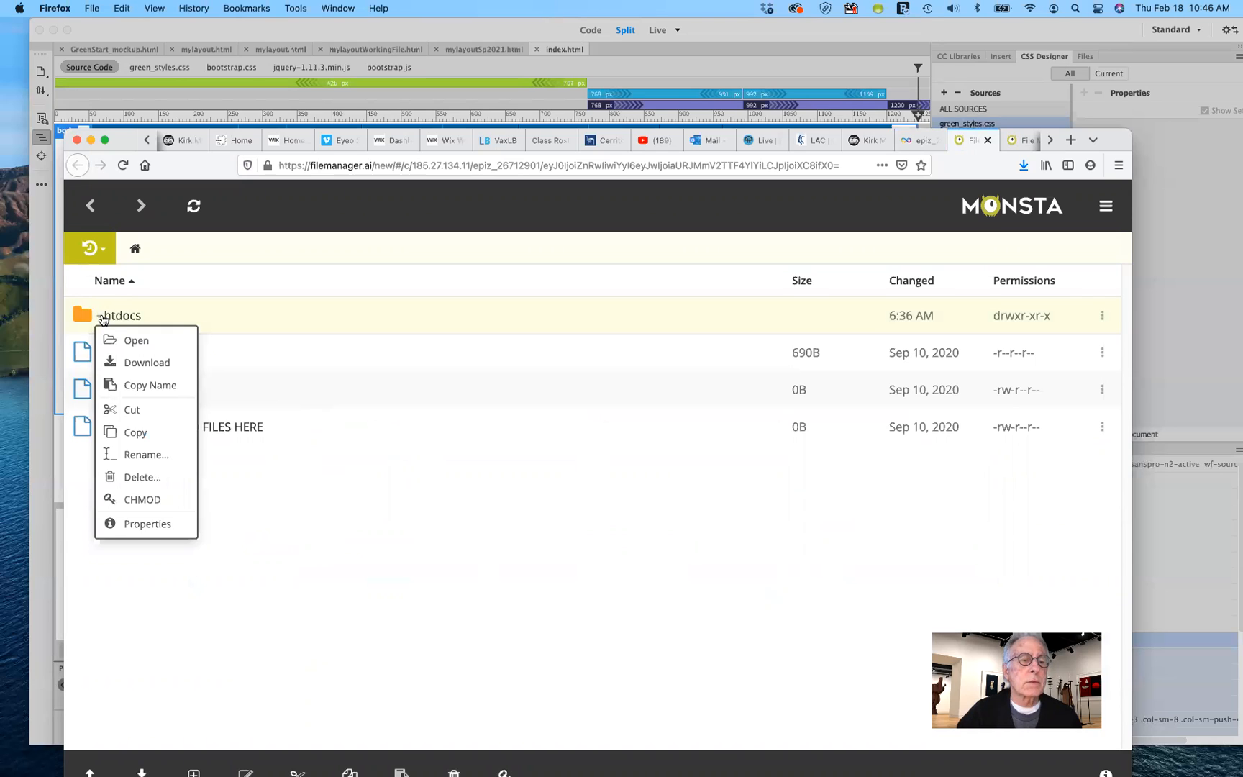
pyautogui.click(123, 340)
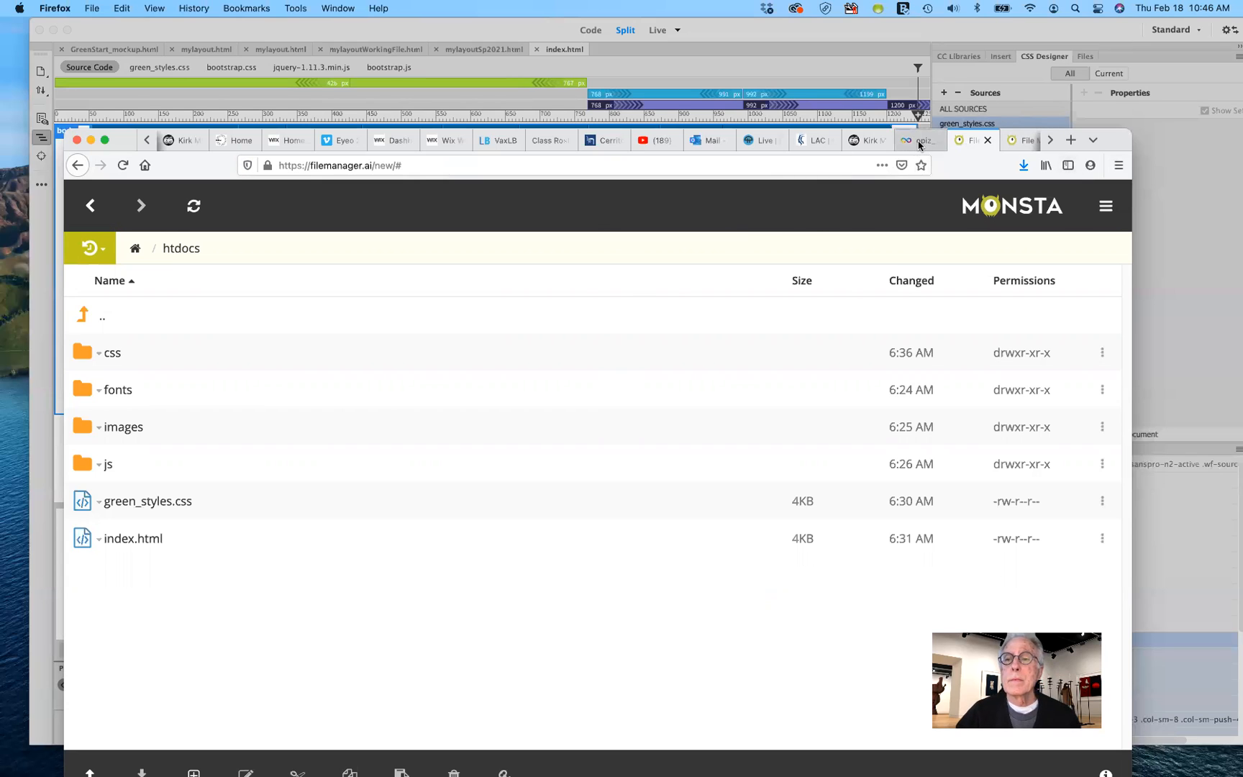
pyautogui.click(1025, 141)
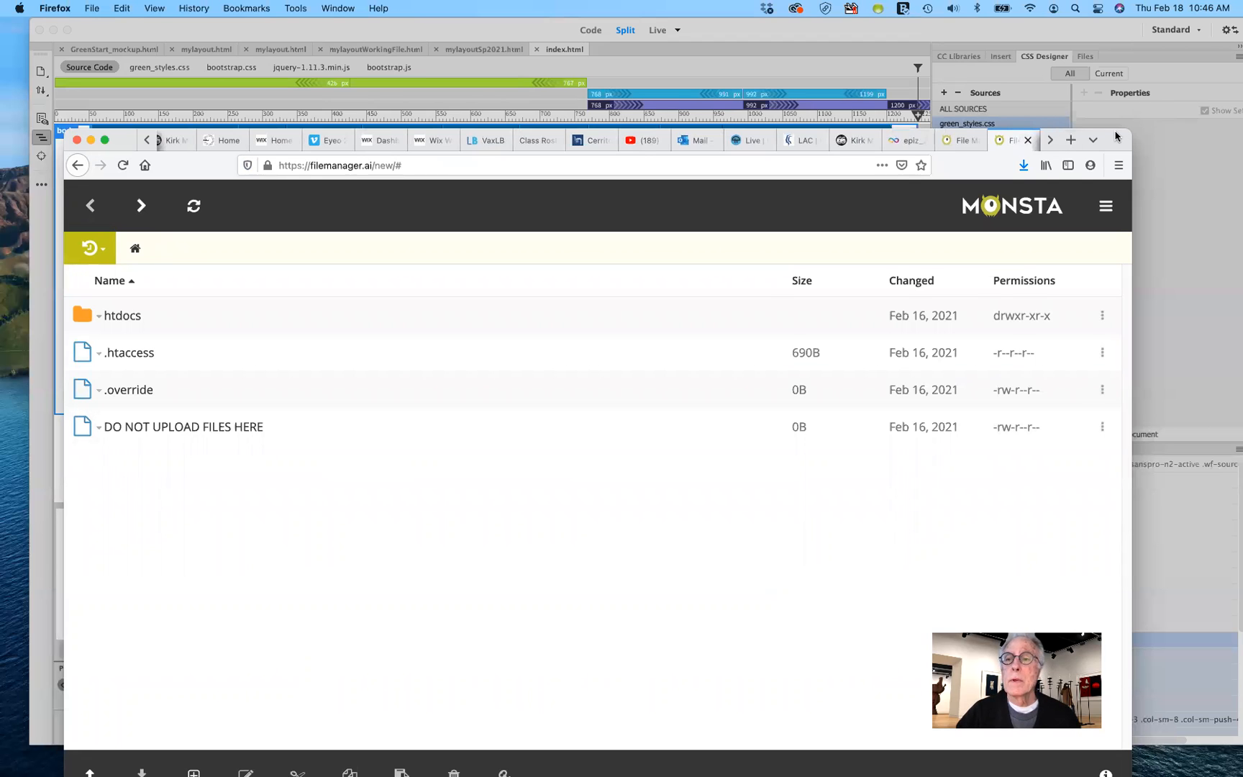
pyautogui.moveTo(1094, 142); pyautogui.dragTo(992, 775)
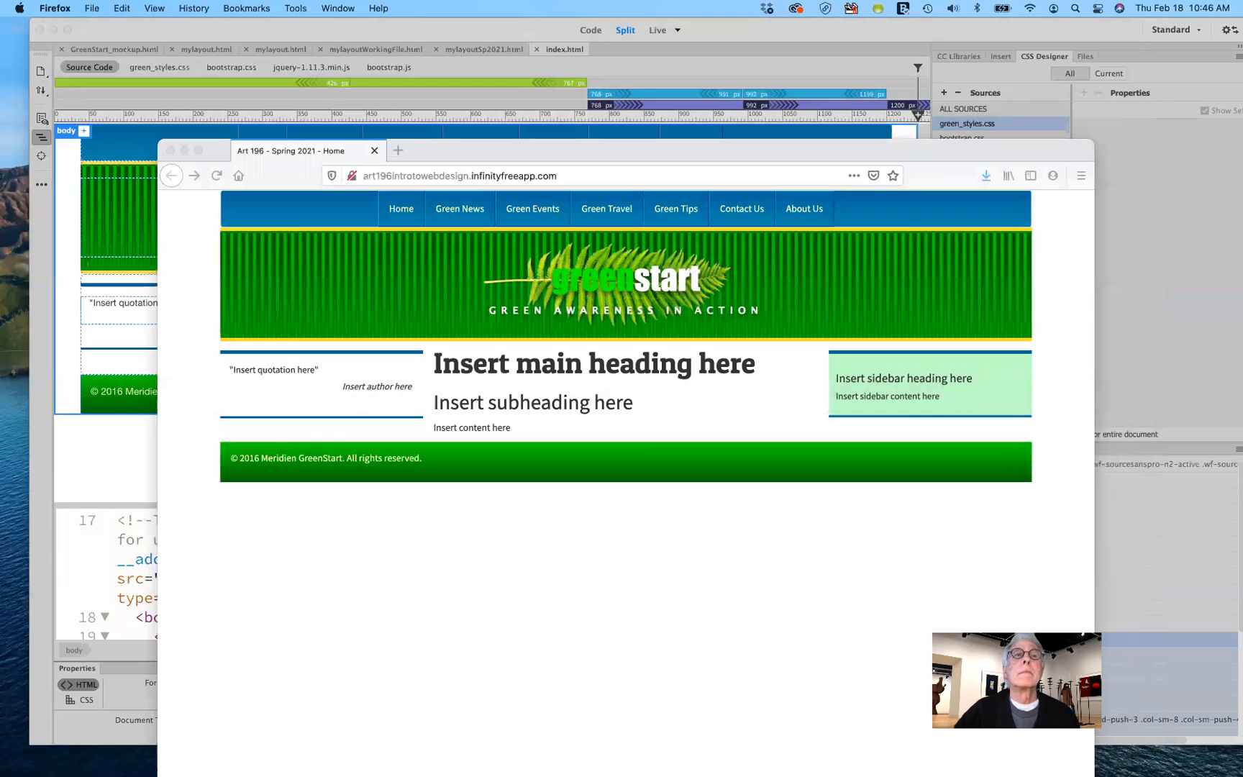